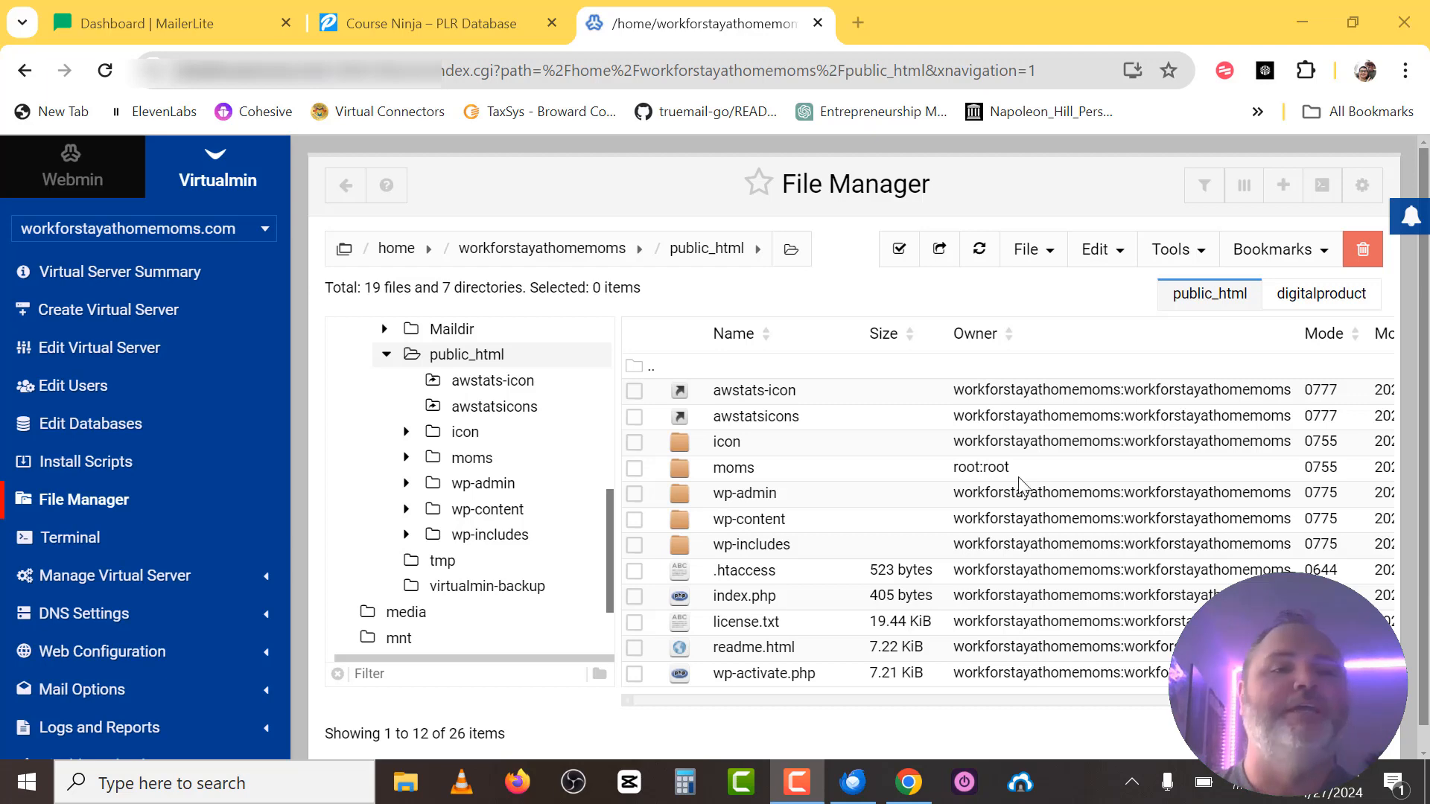
Switch to the Course Ninja – PLR Database browser tab.
click(445, 30)
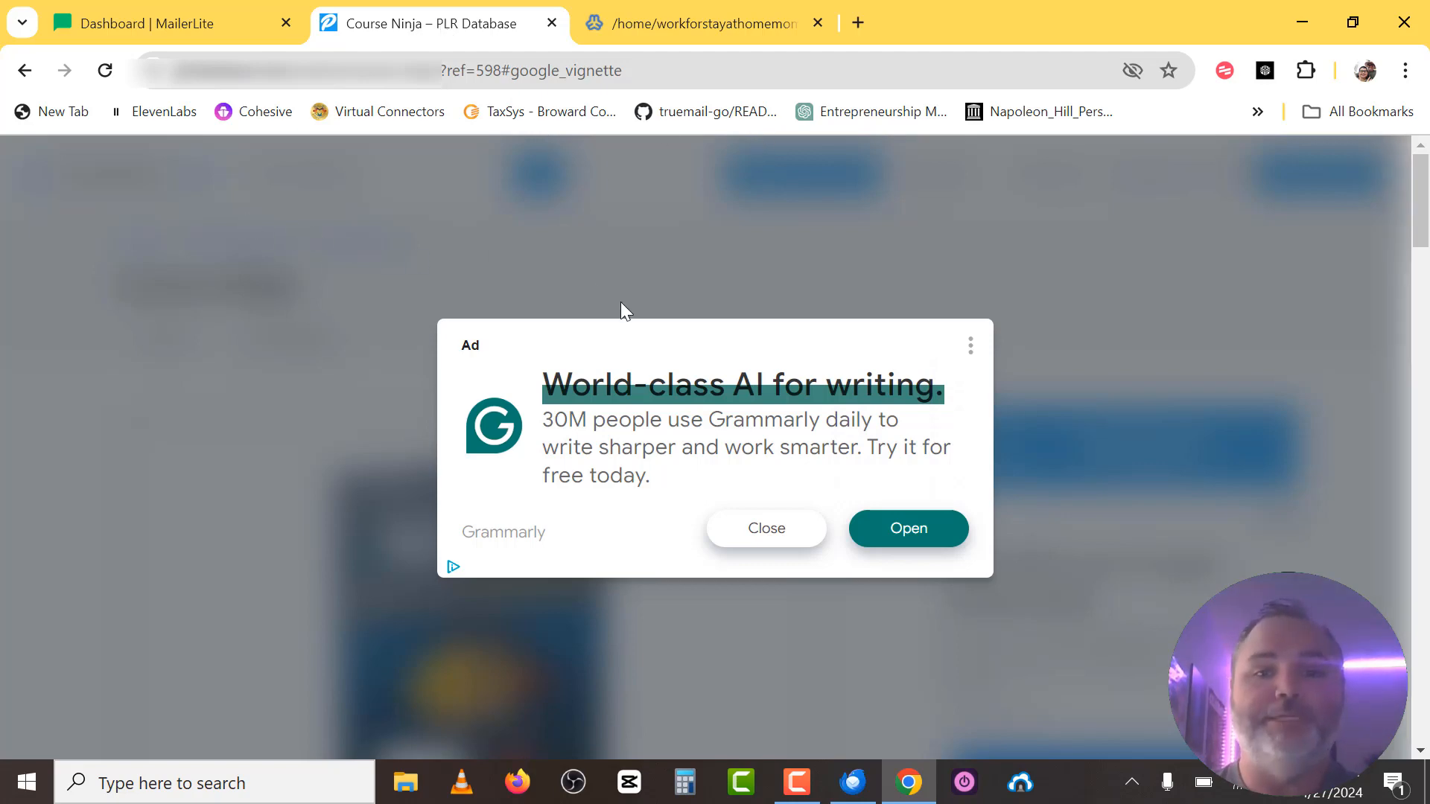
Dismiss the ad, download Course-Ninja.zip (8.1 MB), and confirm the download is Done.
click(773, 537)
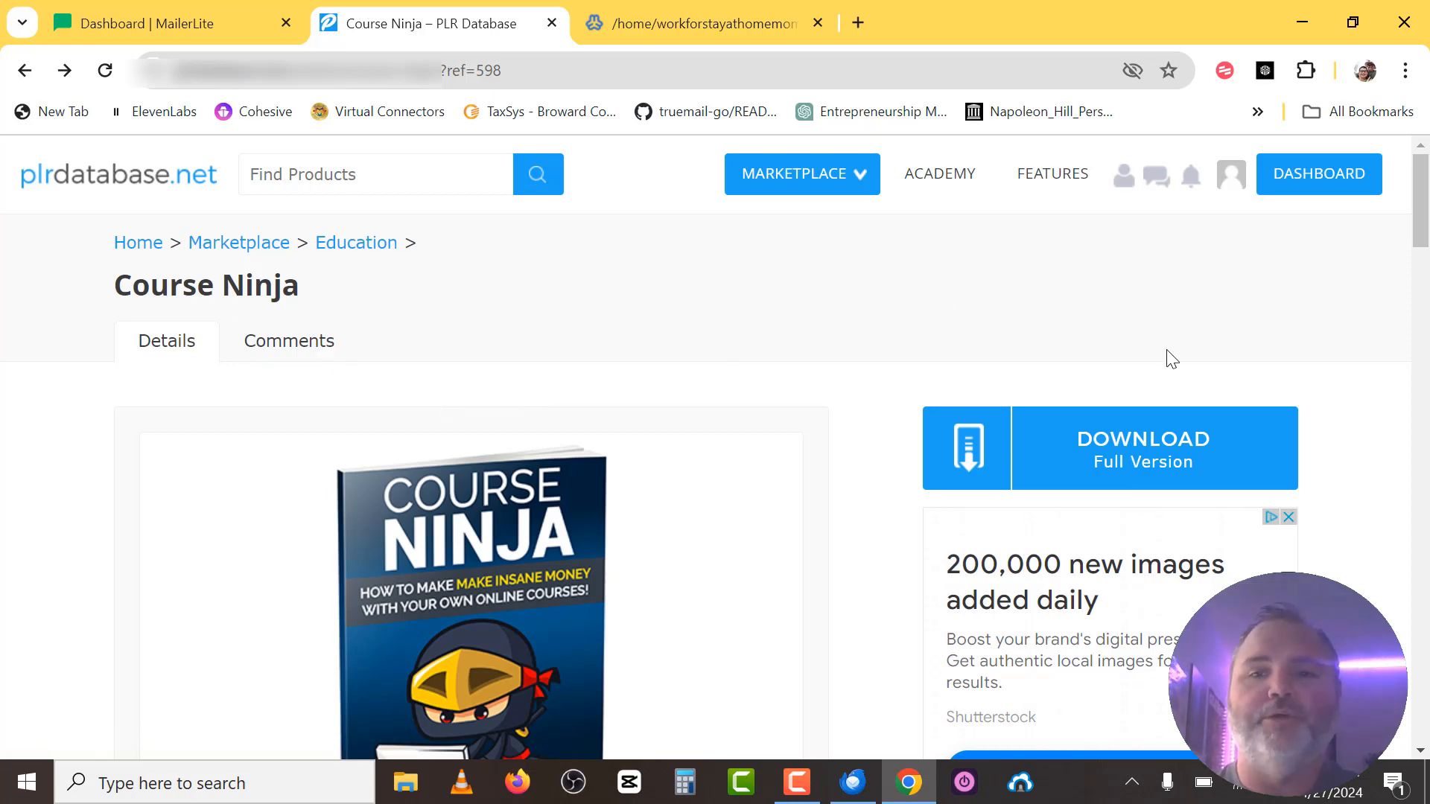
click(1137, 452)
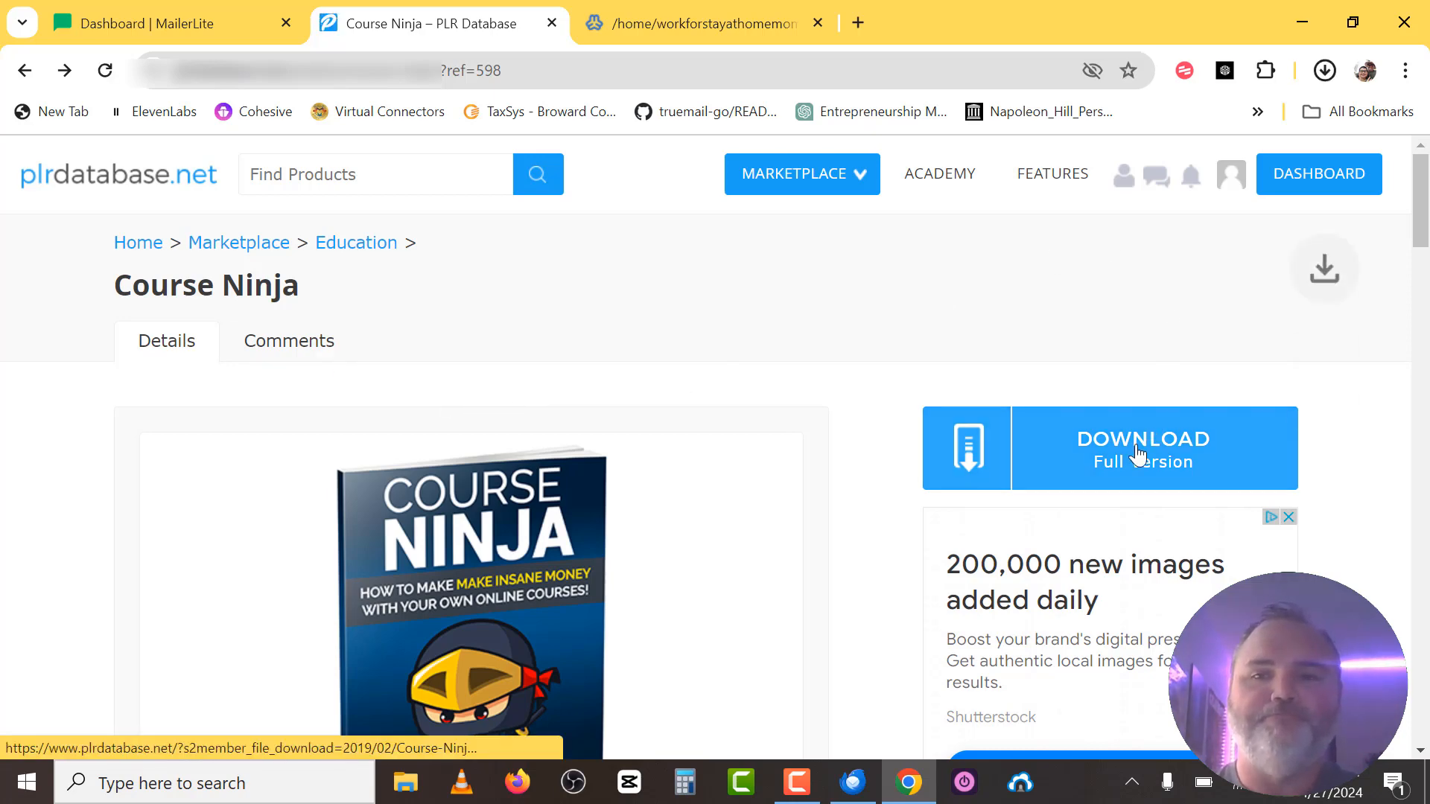
click(1326, 71)
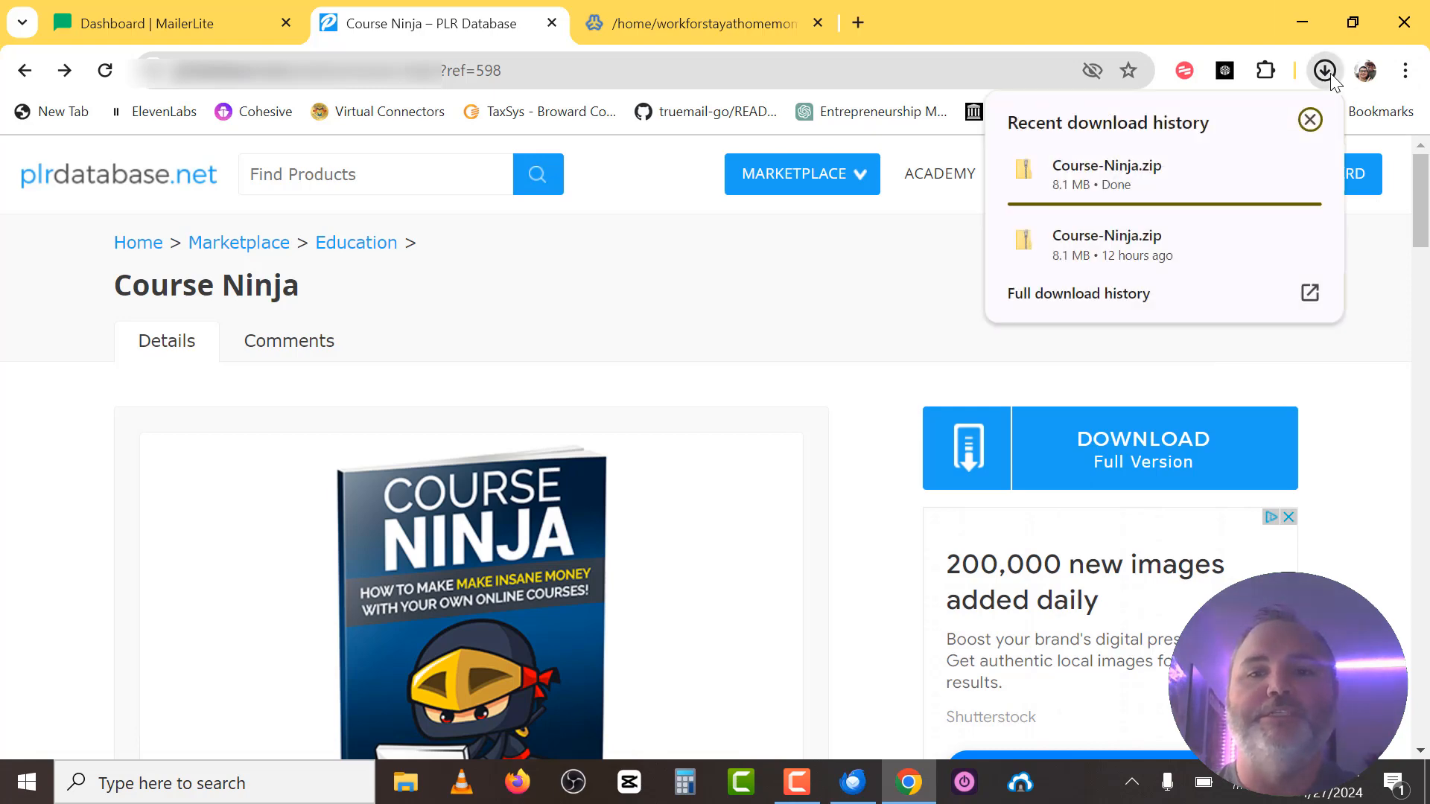
mouse_move(1126, 178)
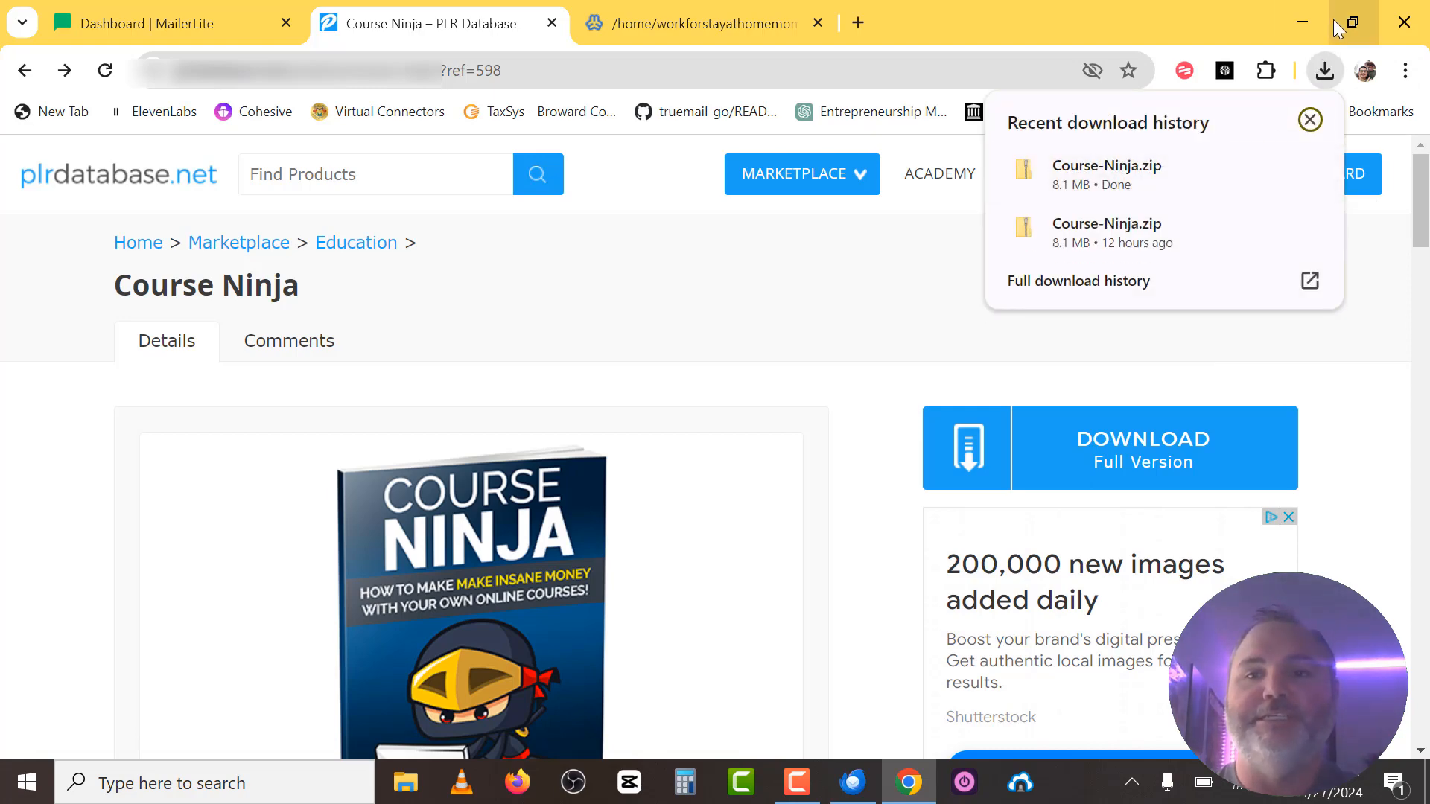
Move Course-Ninja.zip from Downloads onto the desktop.
click(402, 784)
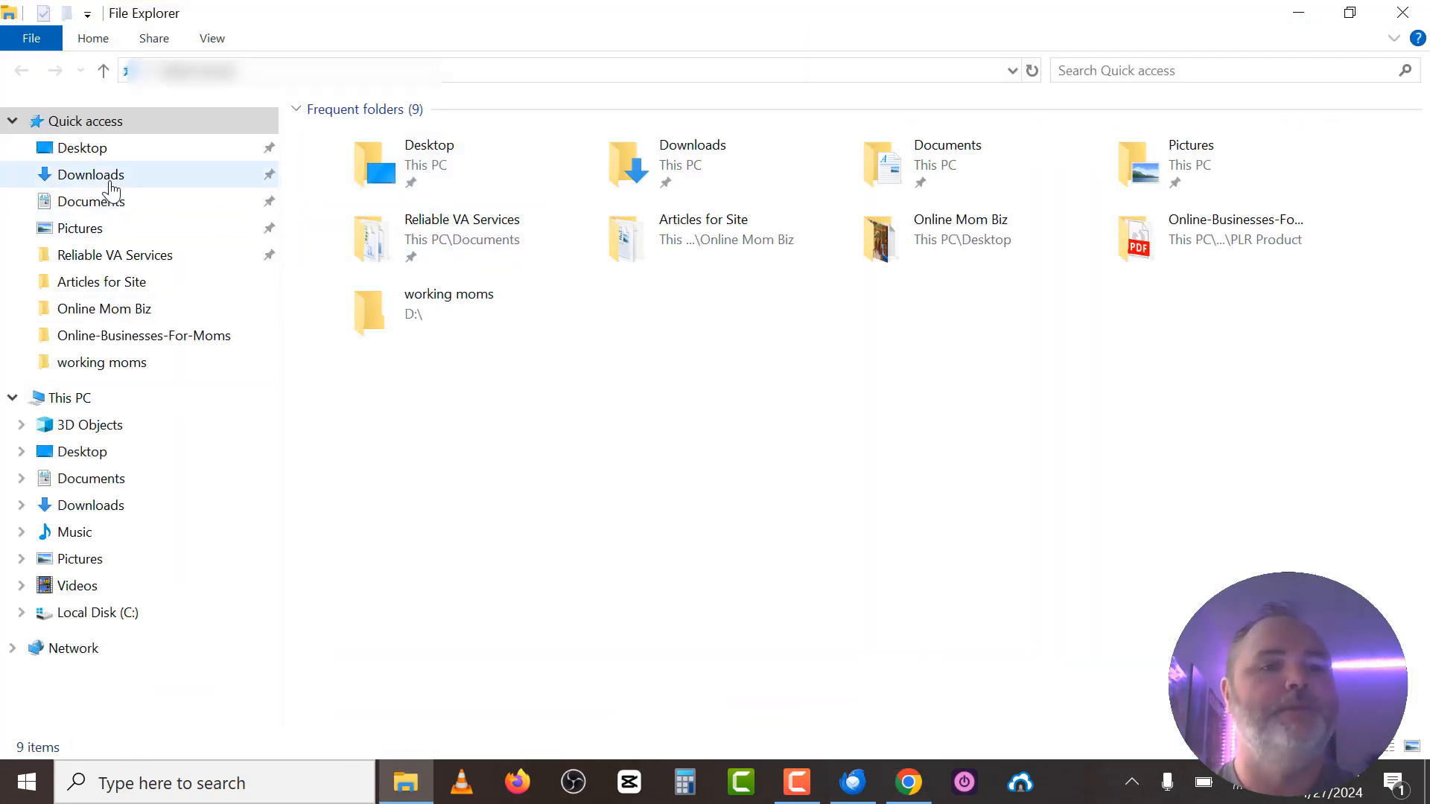
click(114, 179)
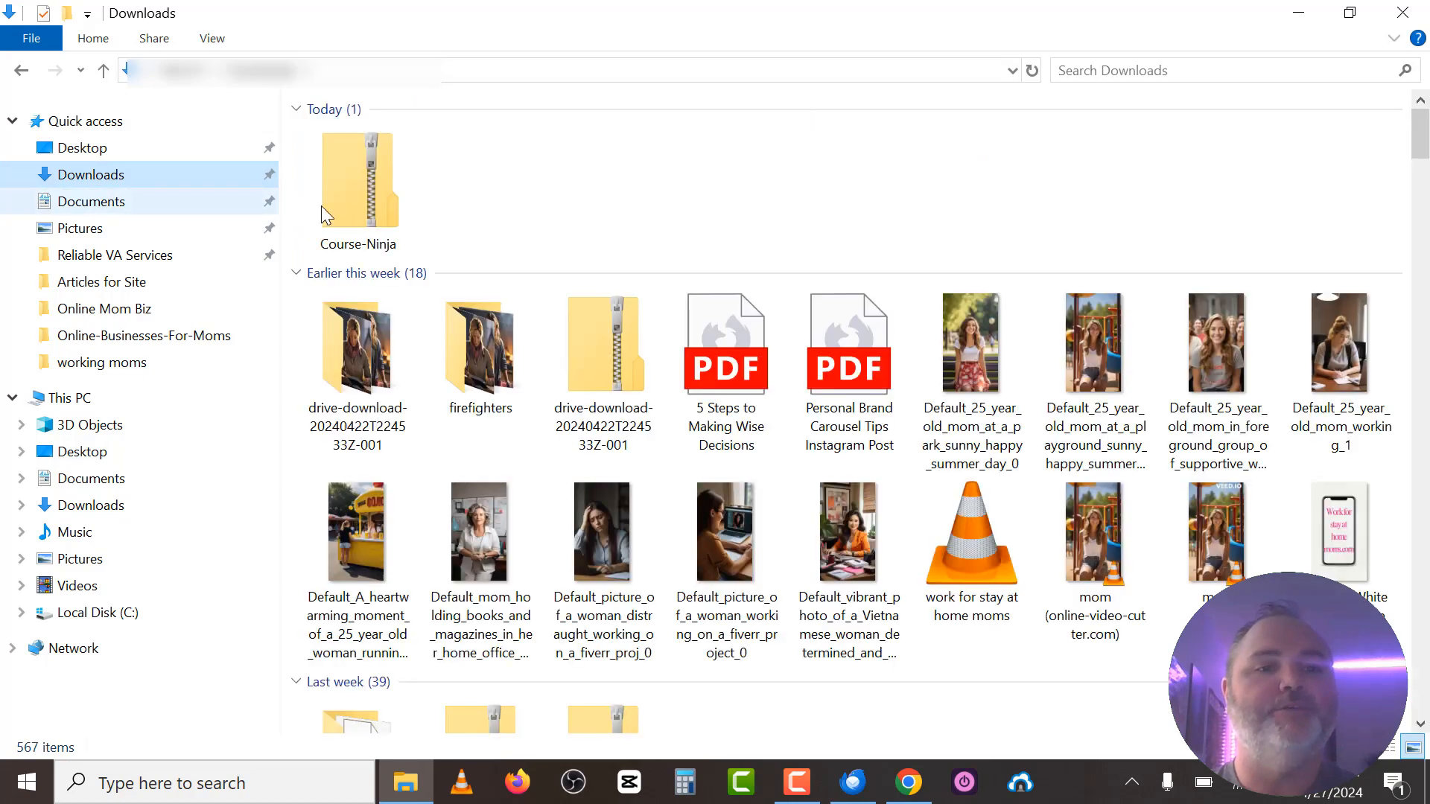
click(374, 191)
right_click(373, 191)
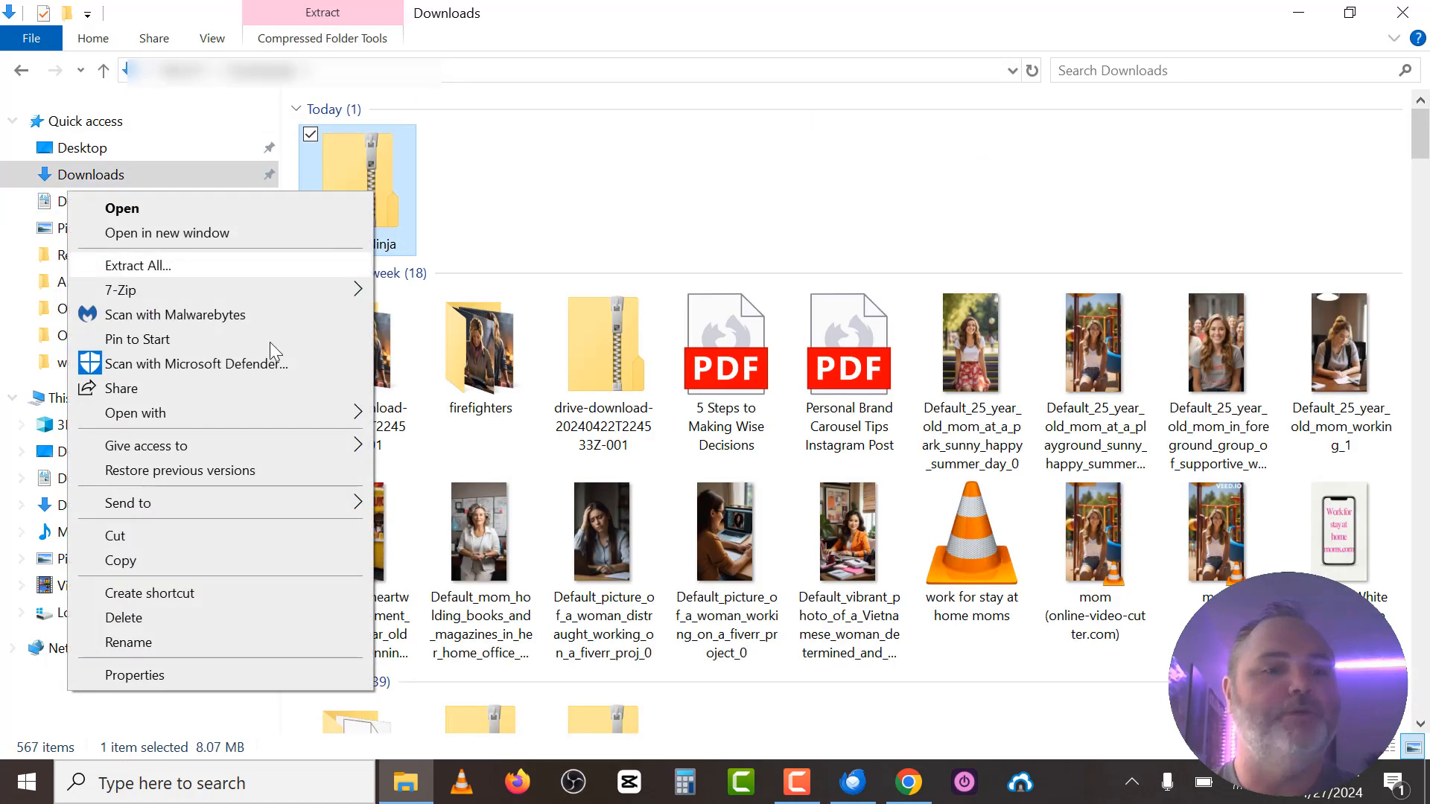
click(190, 542)
click(1402, 13)
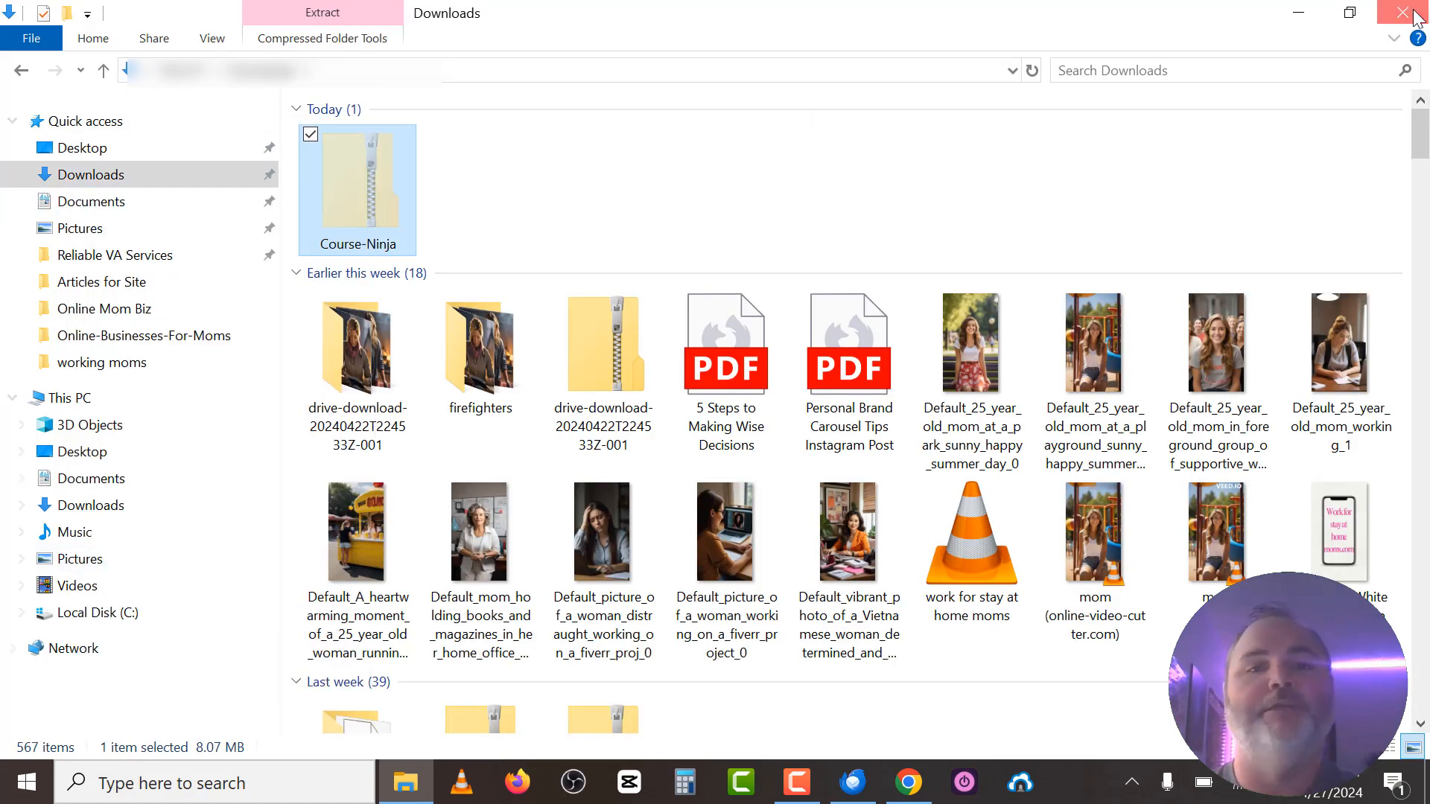
click(1295, 16)
key(ctrl+v)
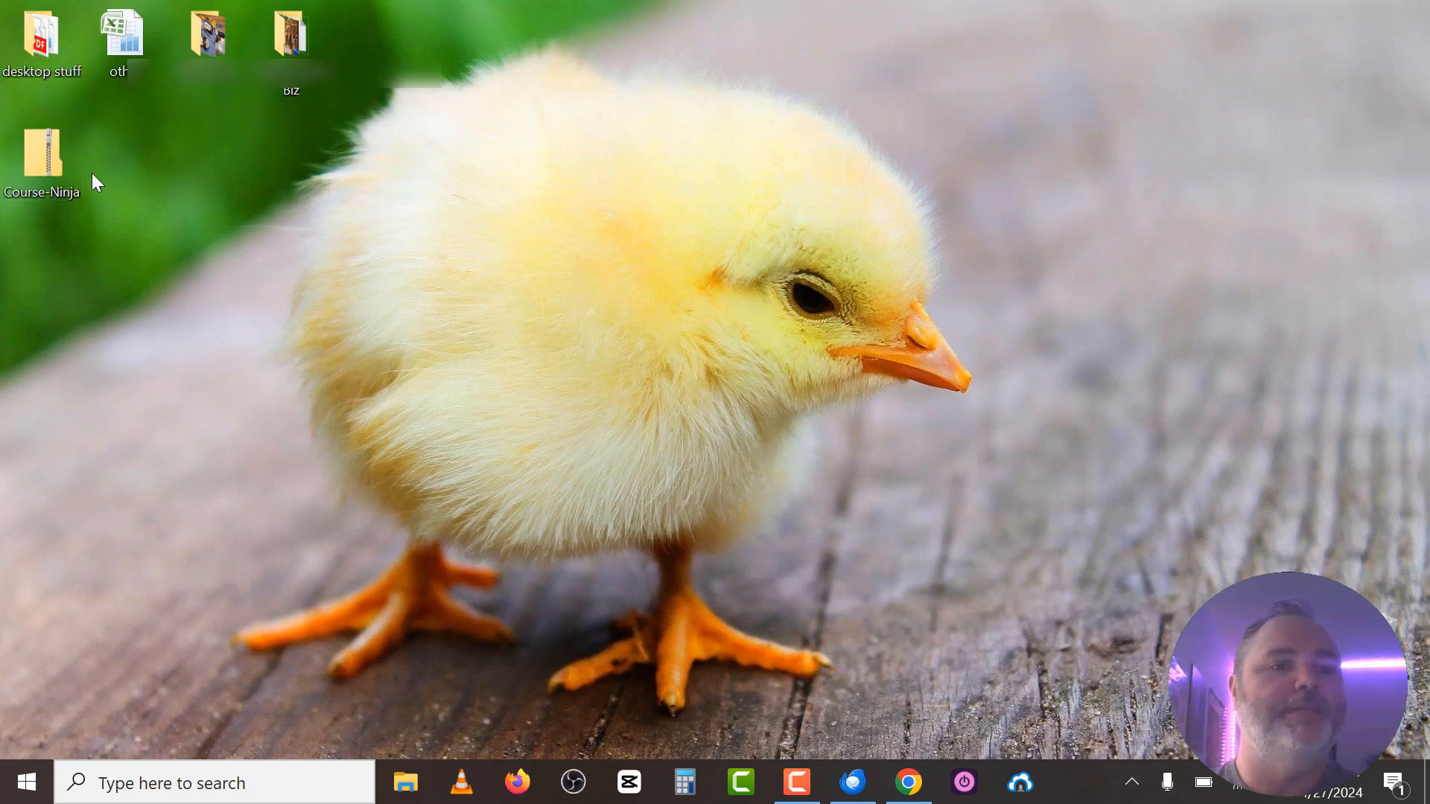
Extract the zip into a Course-Ninja desktop folder and open it.
right_click(69, 171)
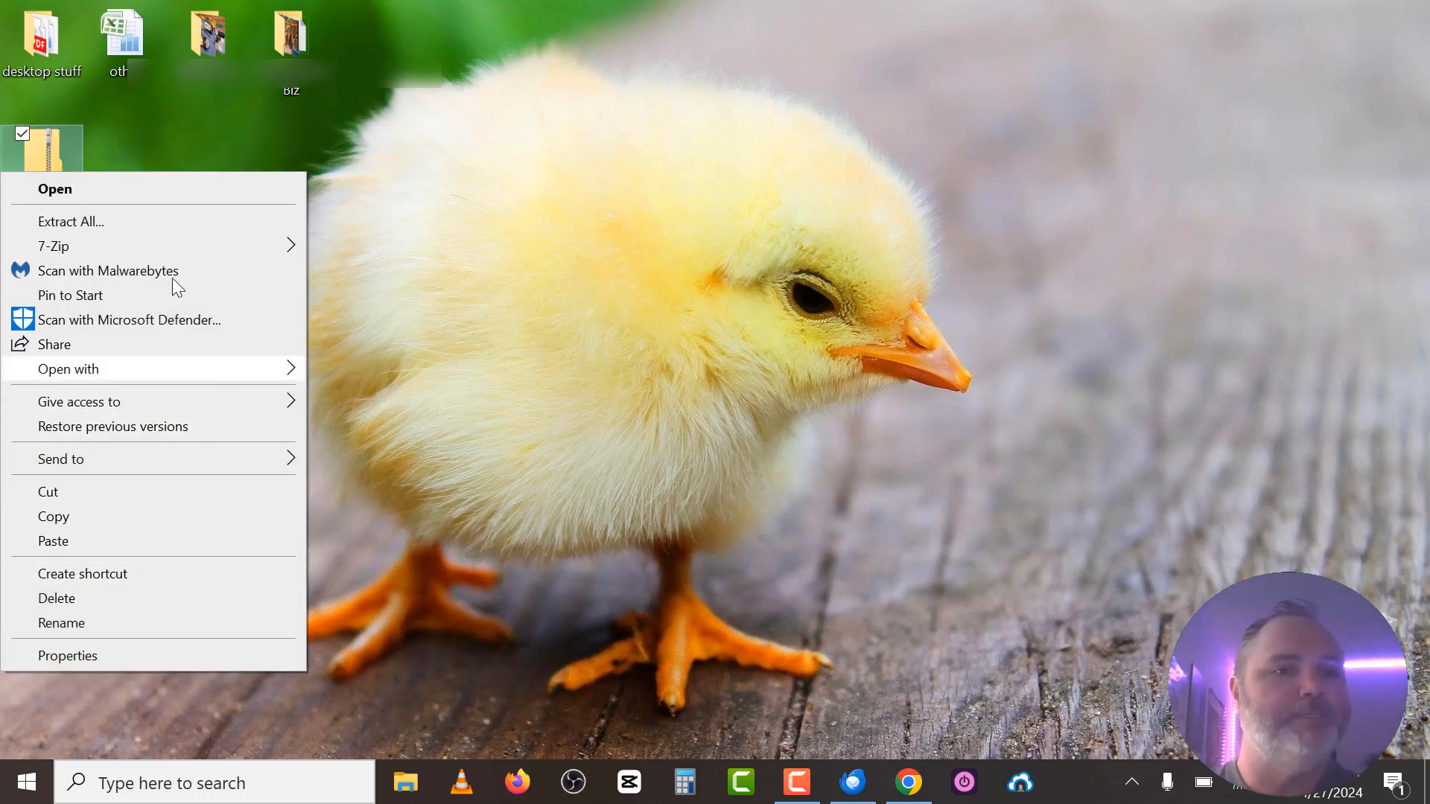
click(125, 220)
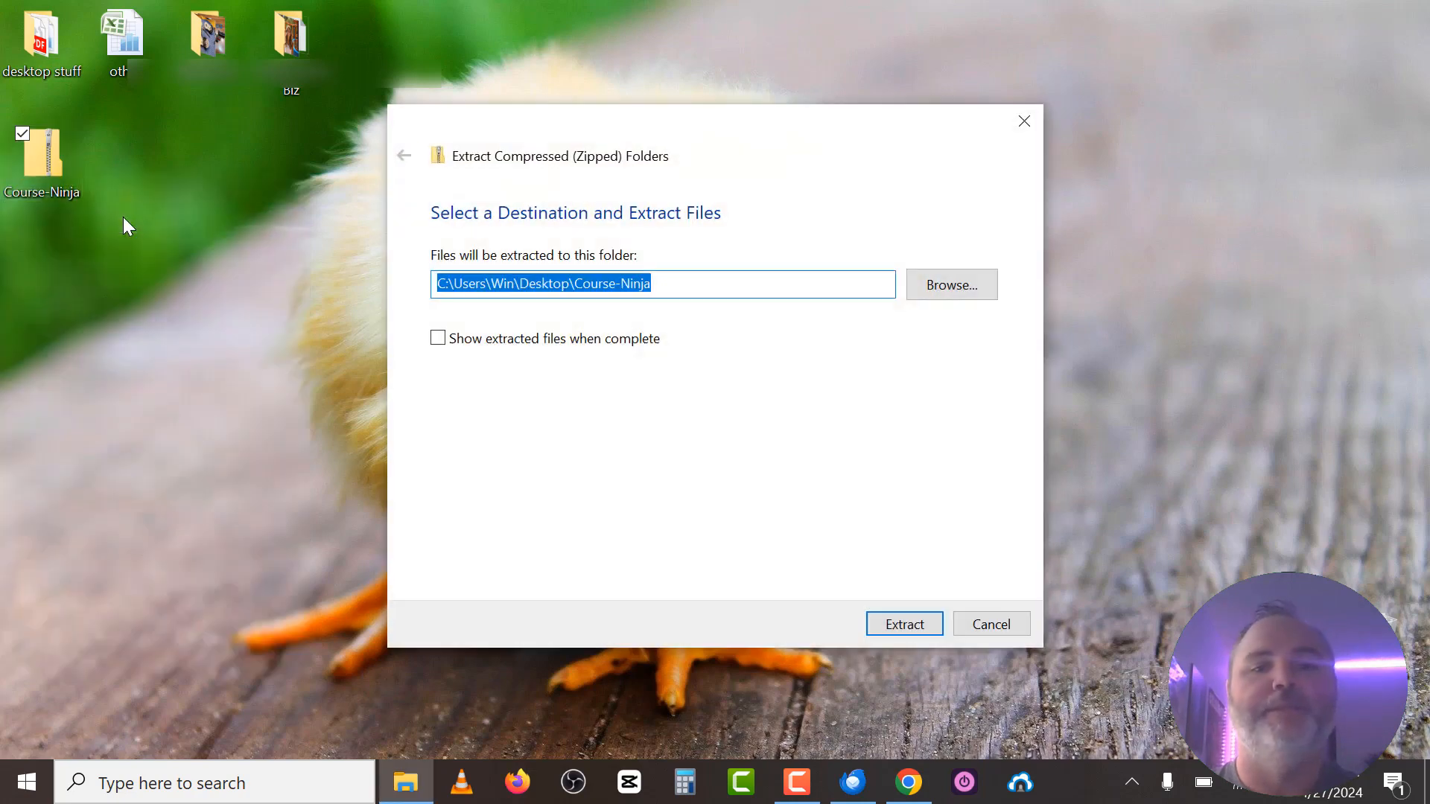
click(903, 624)
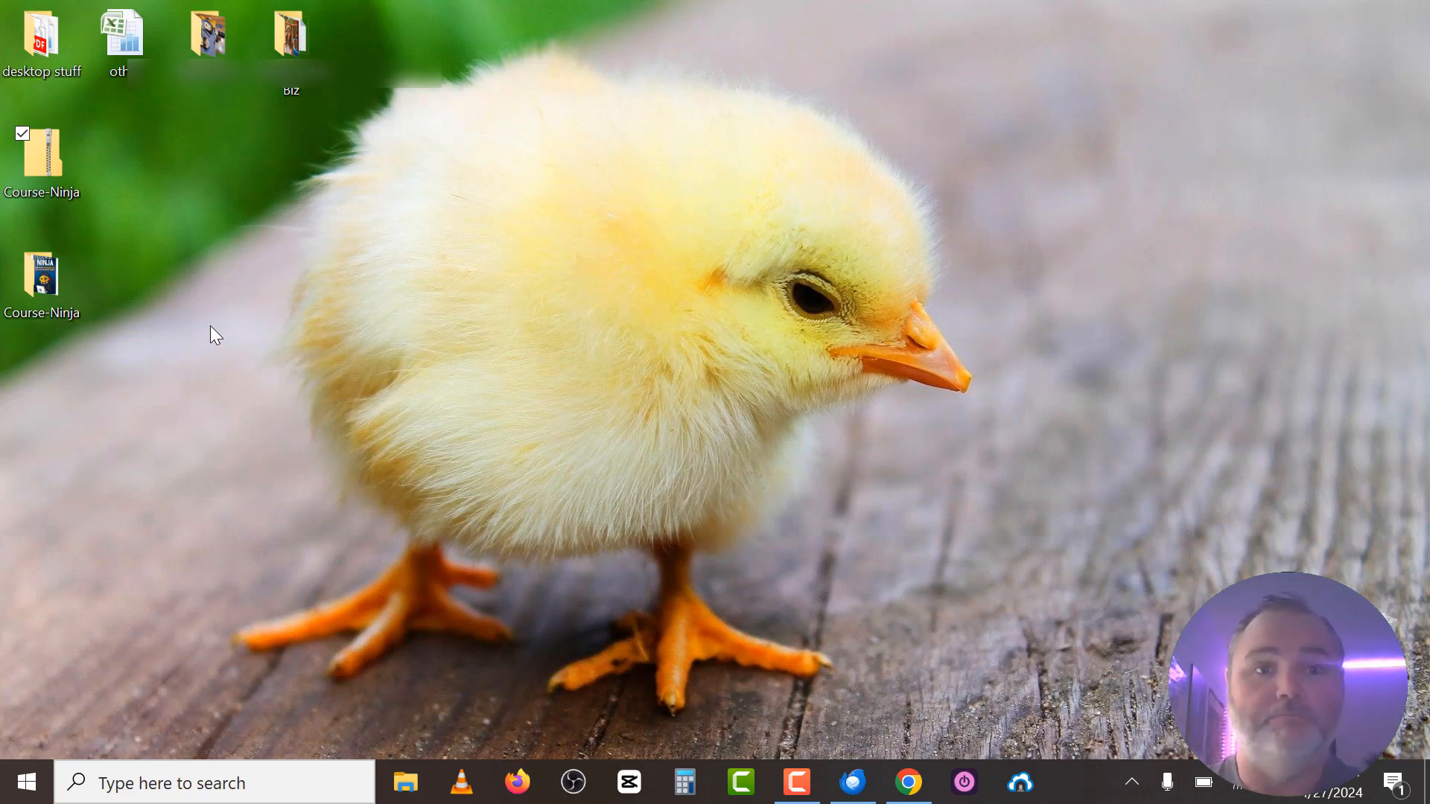
double_click(43, 289)
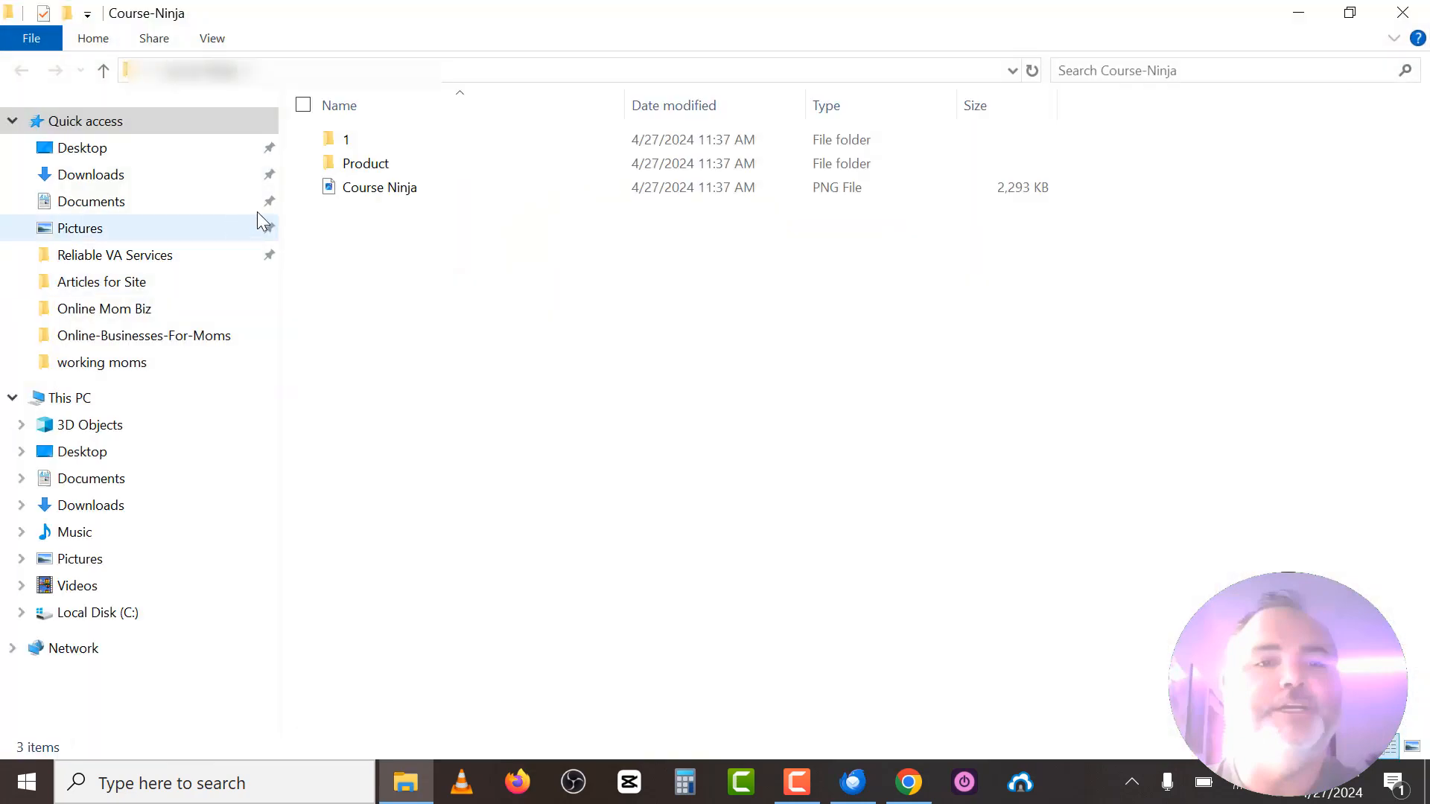
Open Product > Squeeze Page and launch index.html in Firefox.
double_click(364, 166)
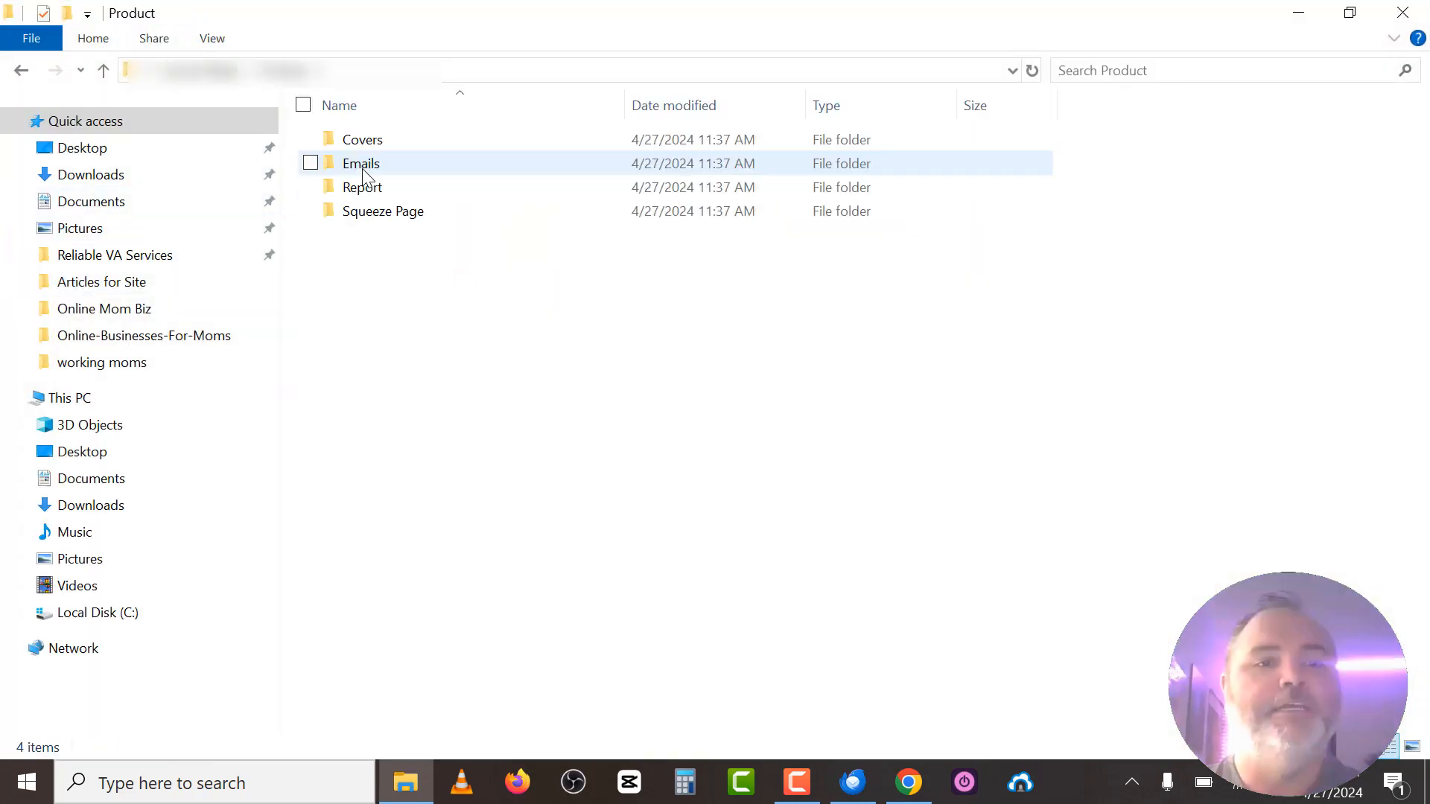
double_click(373, 214)
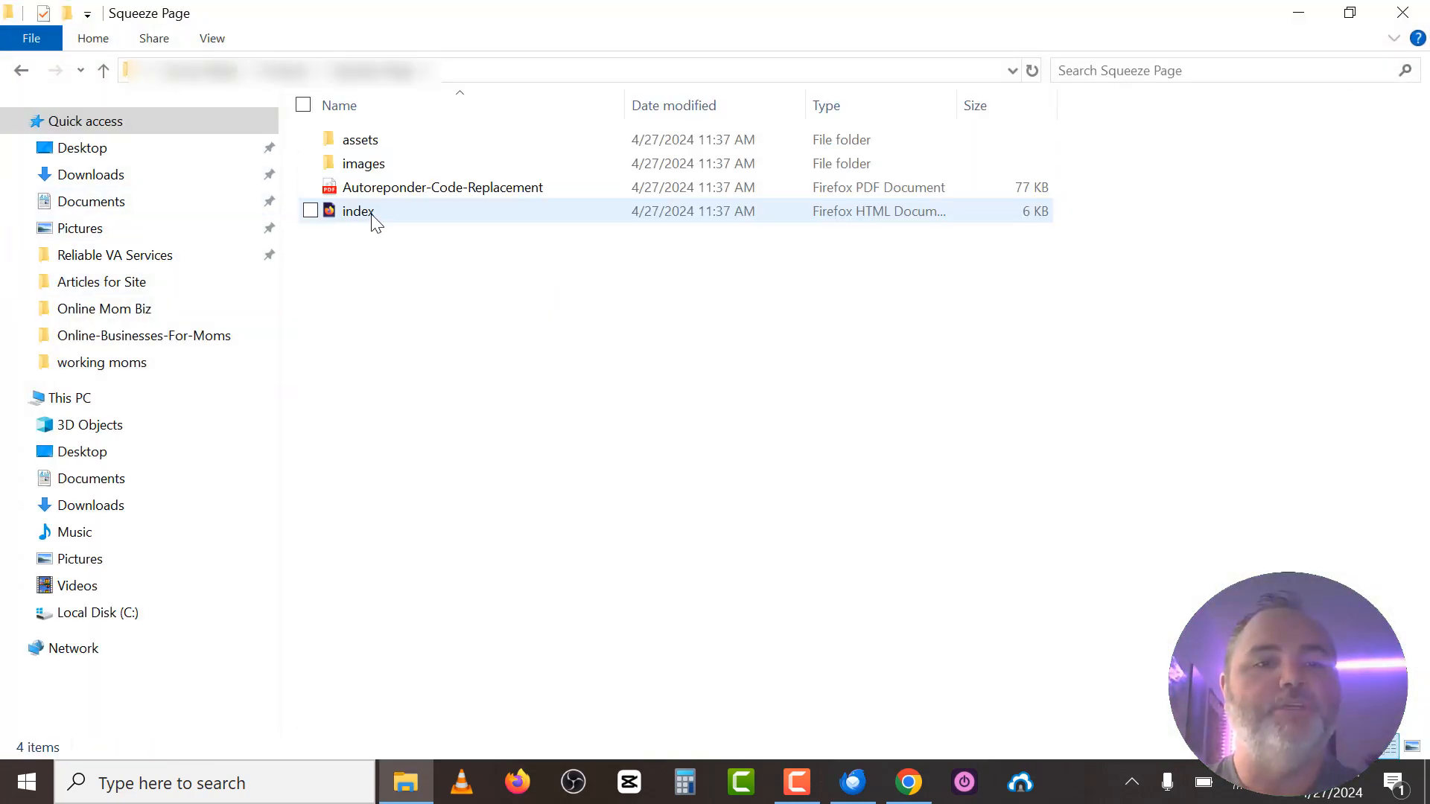
click(385, 213)
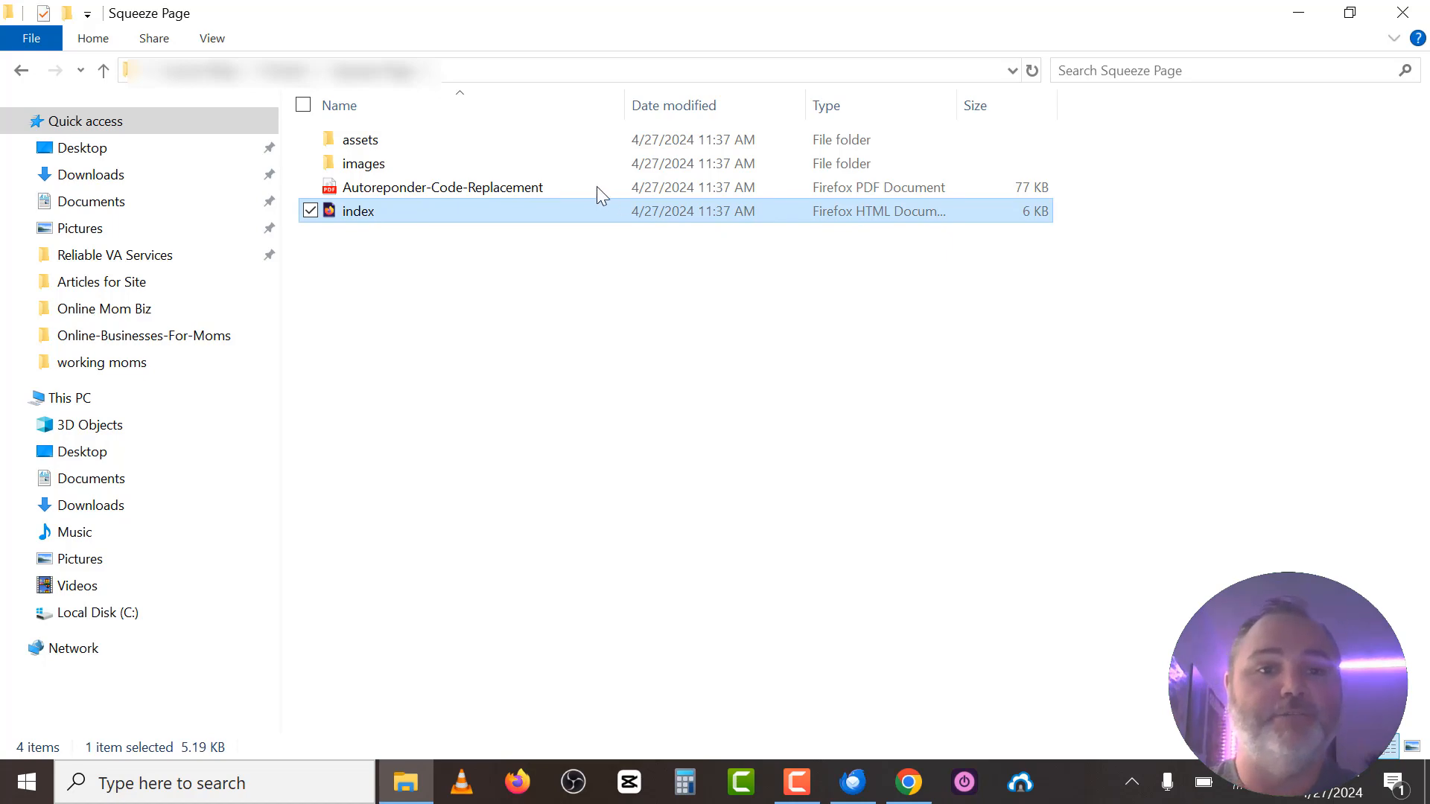
double_click(500, 214)
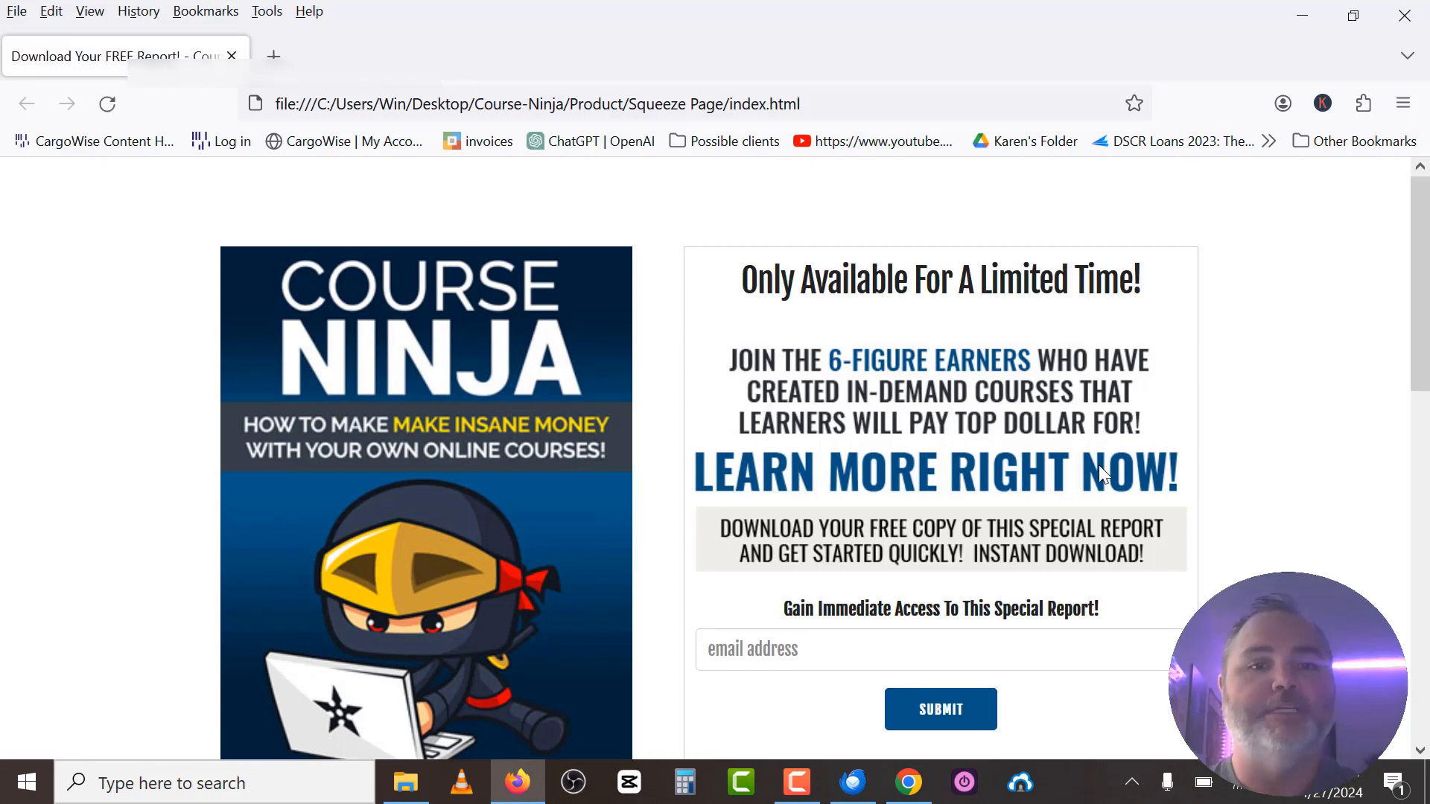
Look over the local squeeze page and its email field, then return to Chrome.
scroll(495, 456, down, 10)
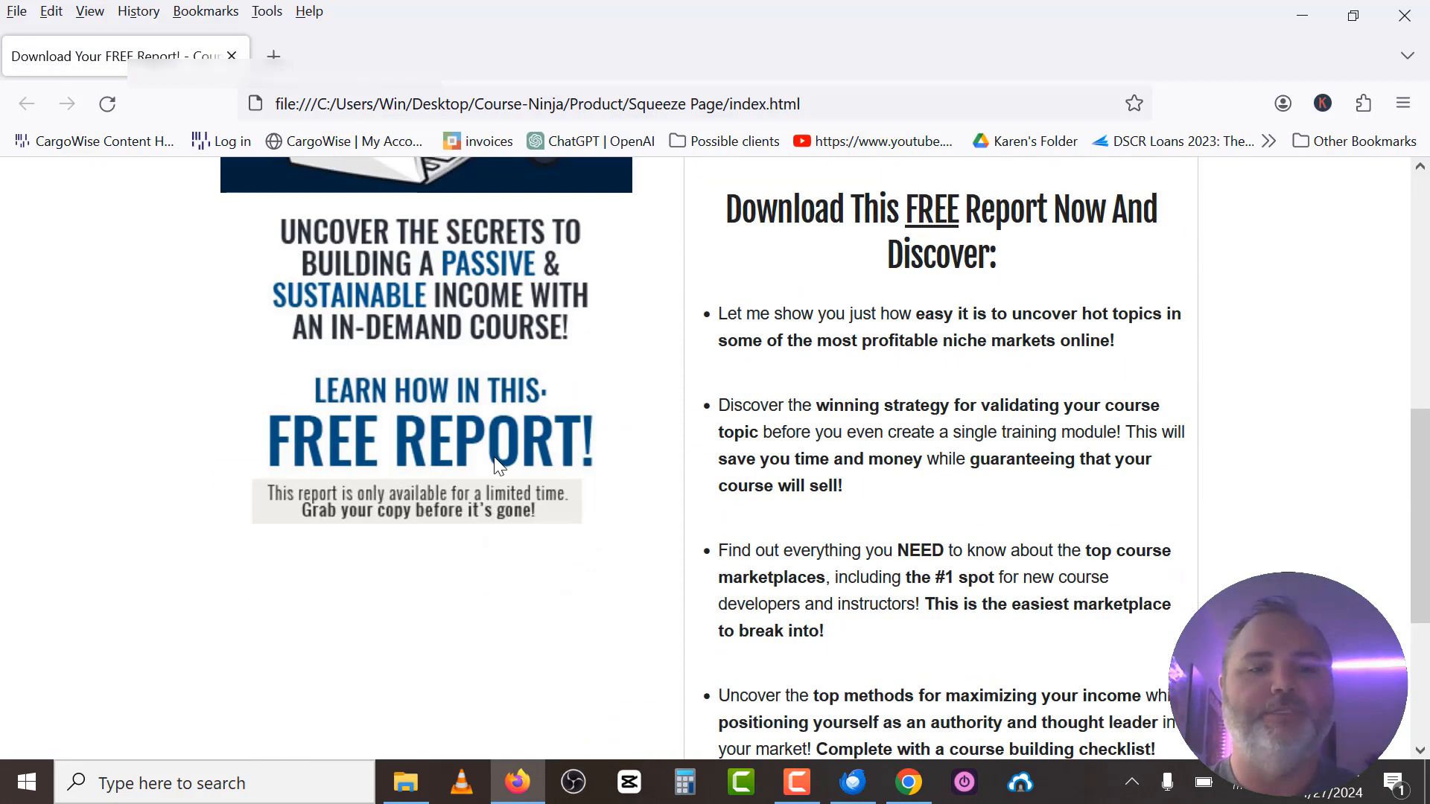
scroll(859, 406, up, 10)
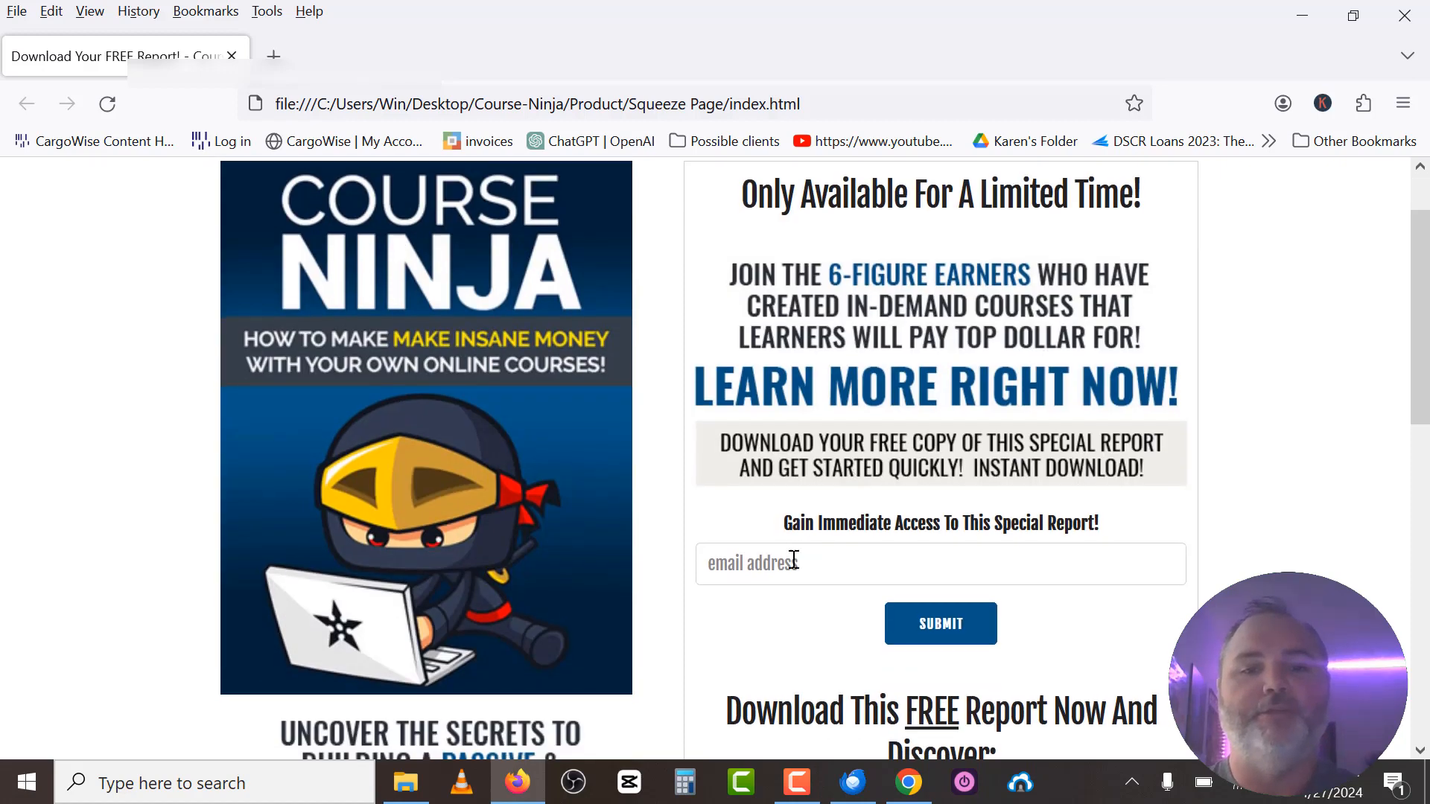
click(788, 572)
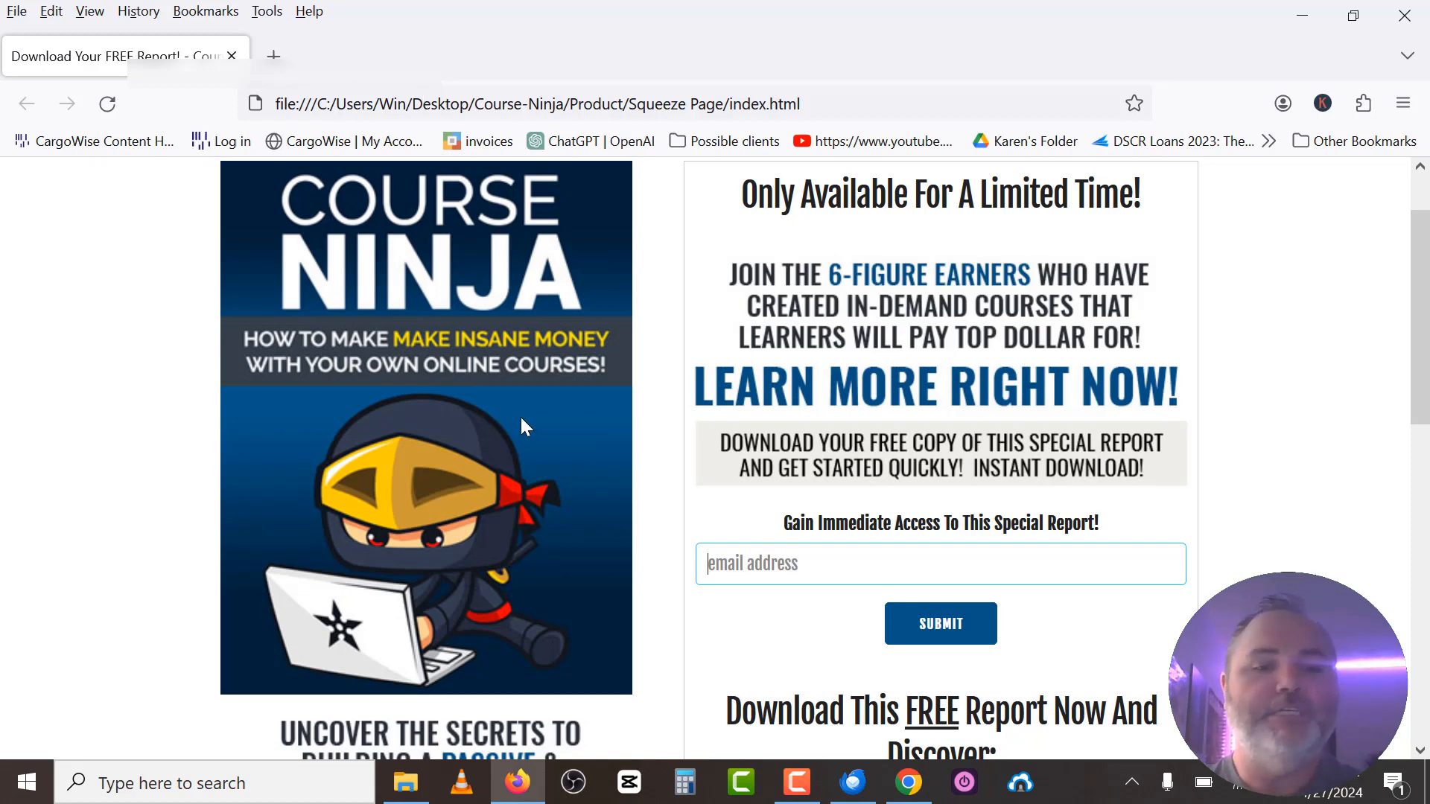
click(909, 784)
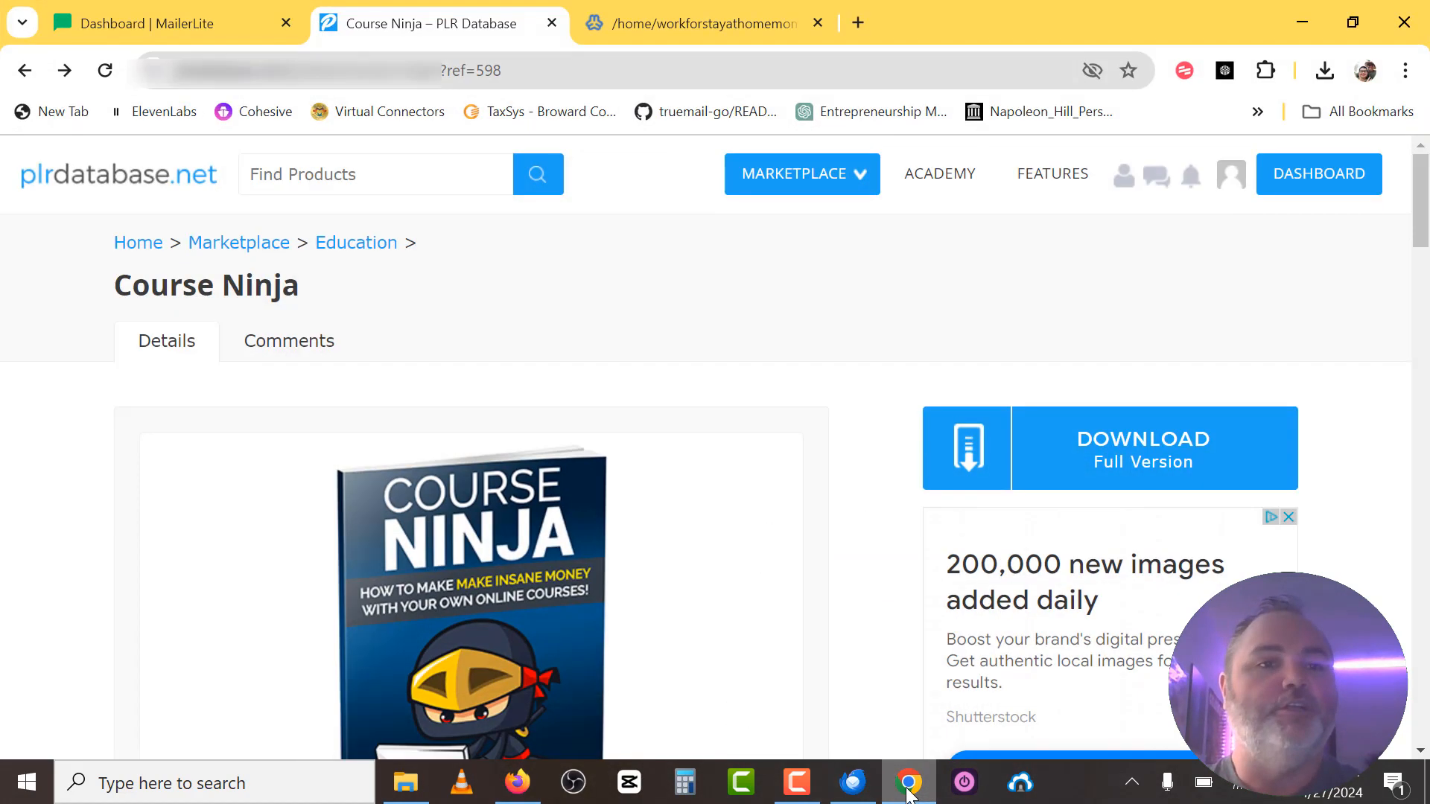
Create a new MailerLite embedded form named 'demo' and save its details.
click(154, 22)
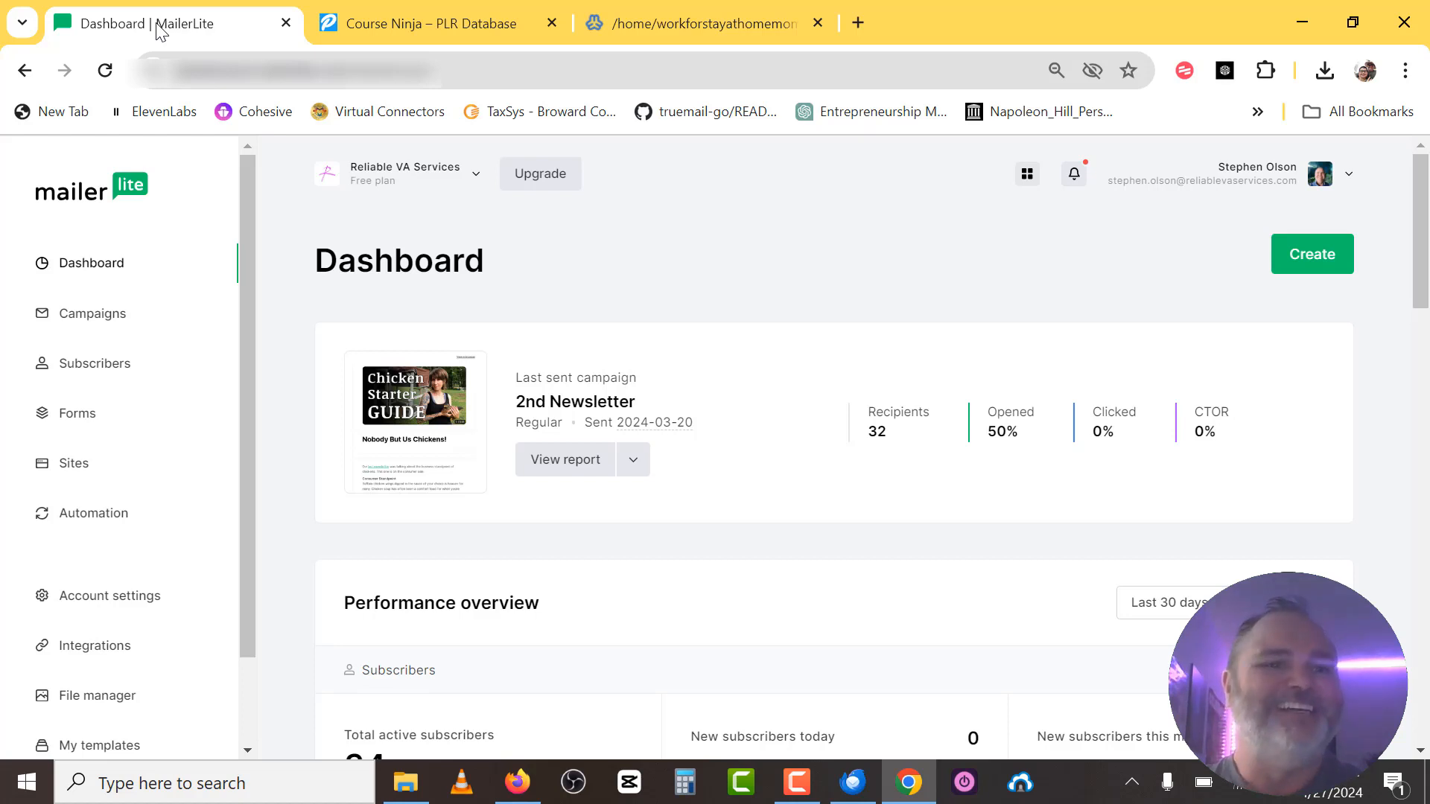
click(69, 417)
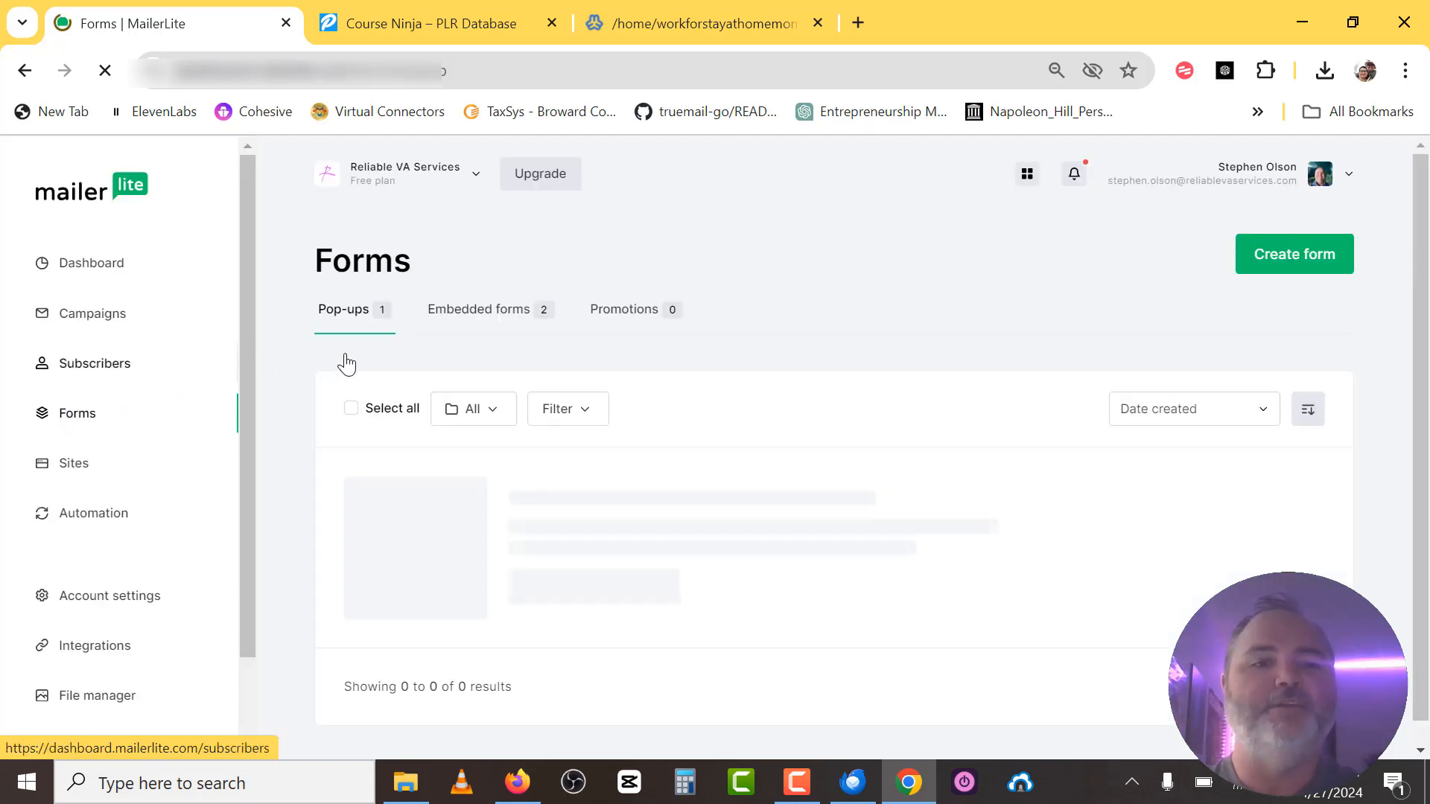
click(502, 326)
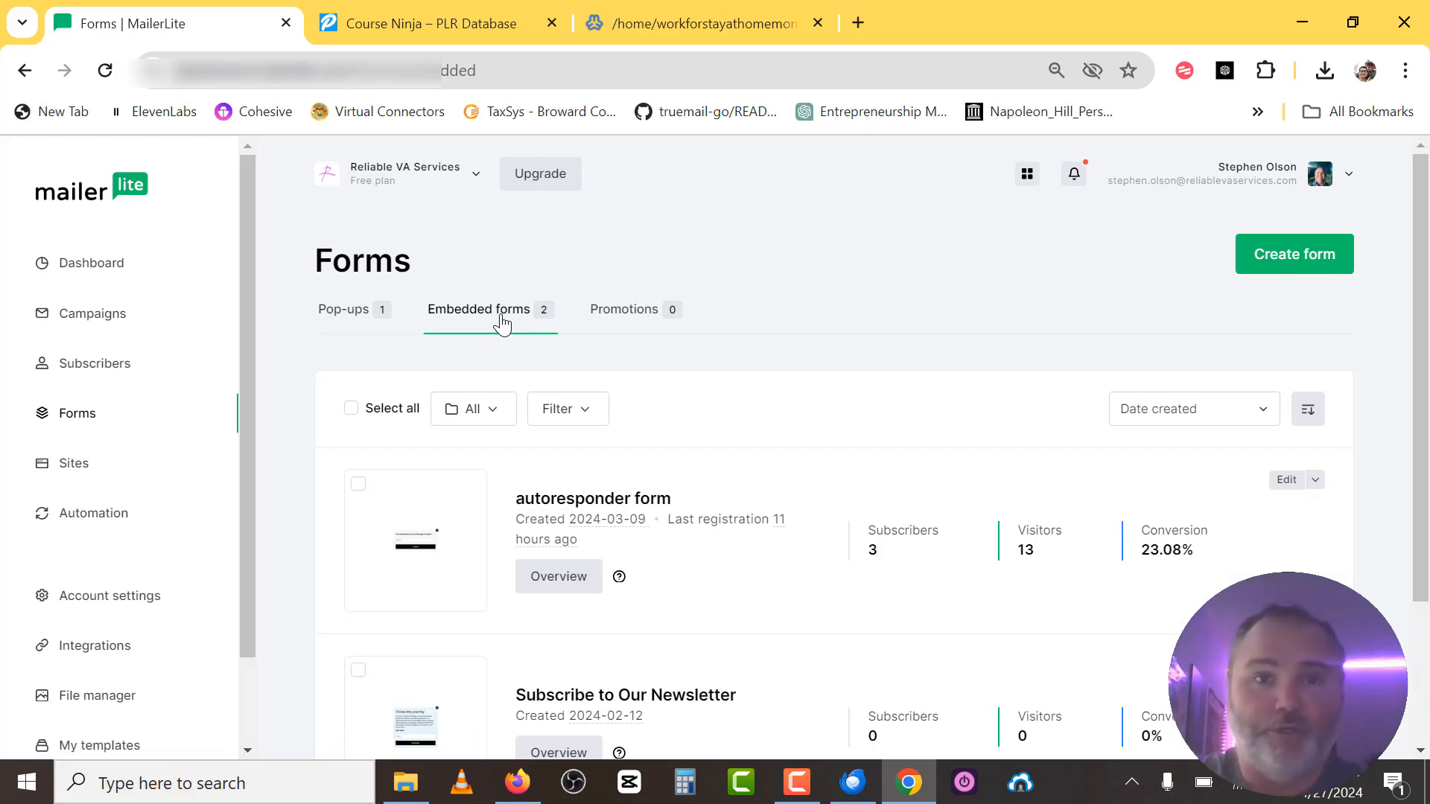
click(1280, 271)
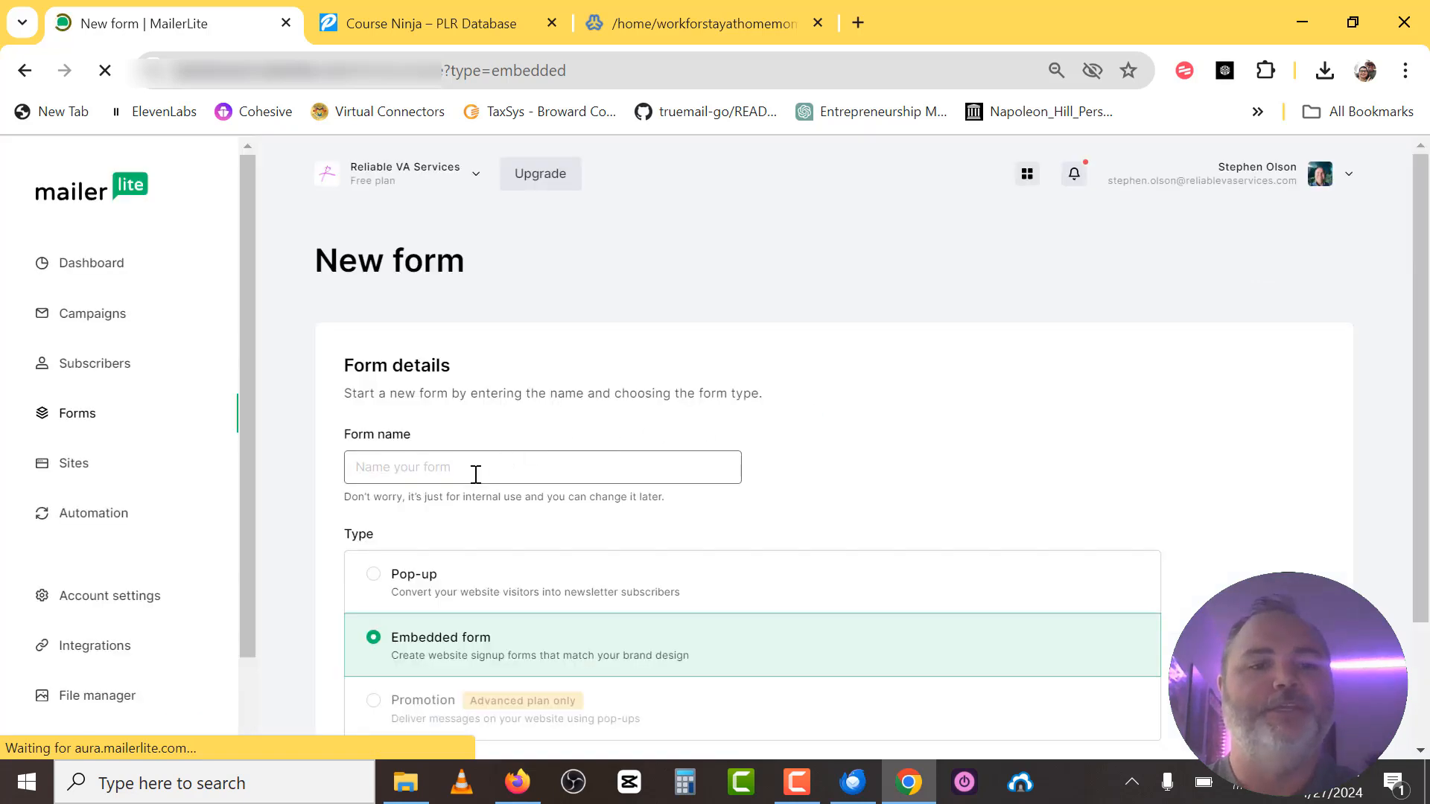
text(demo)
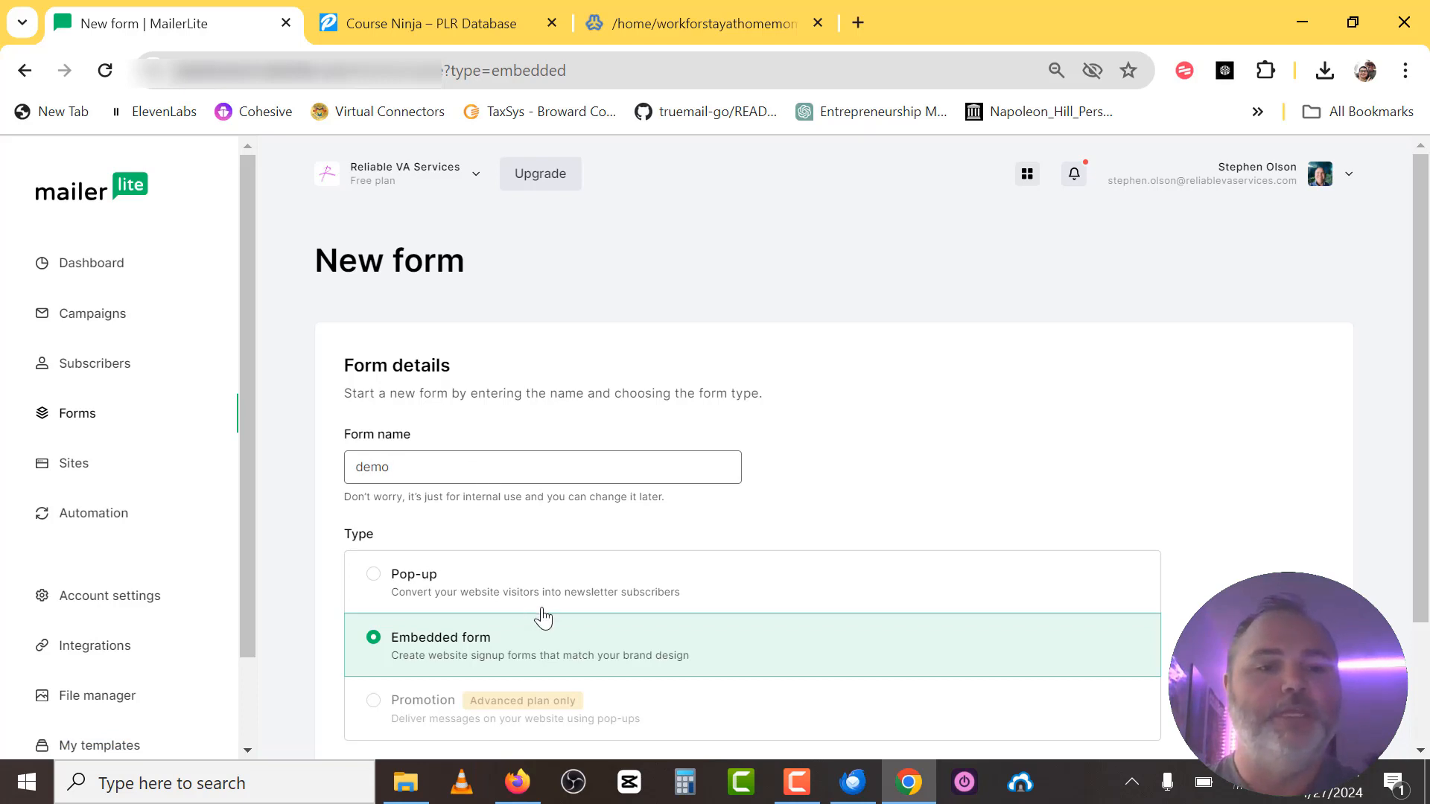
scroll(543, 613, down, 2)
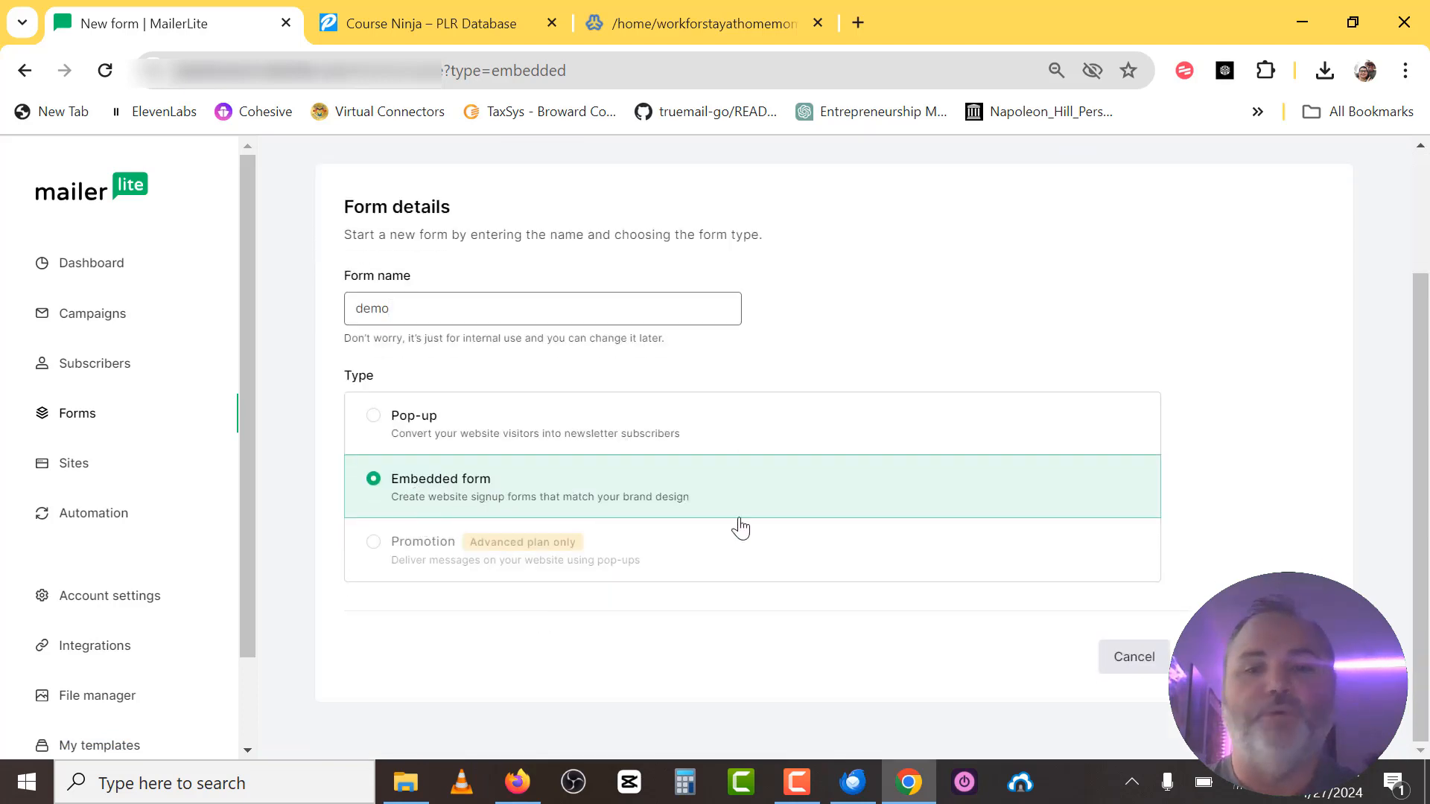
click(1254, 657)
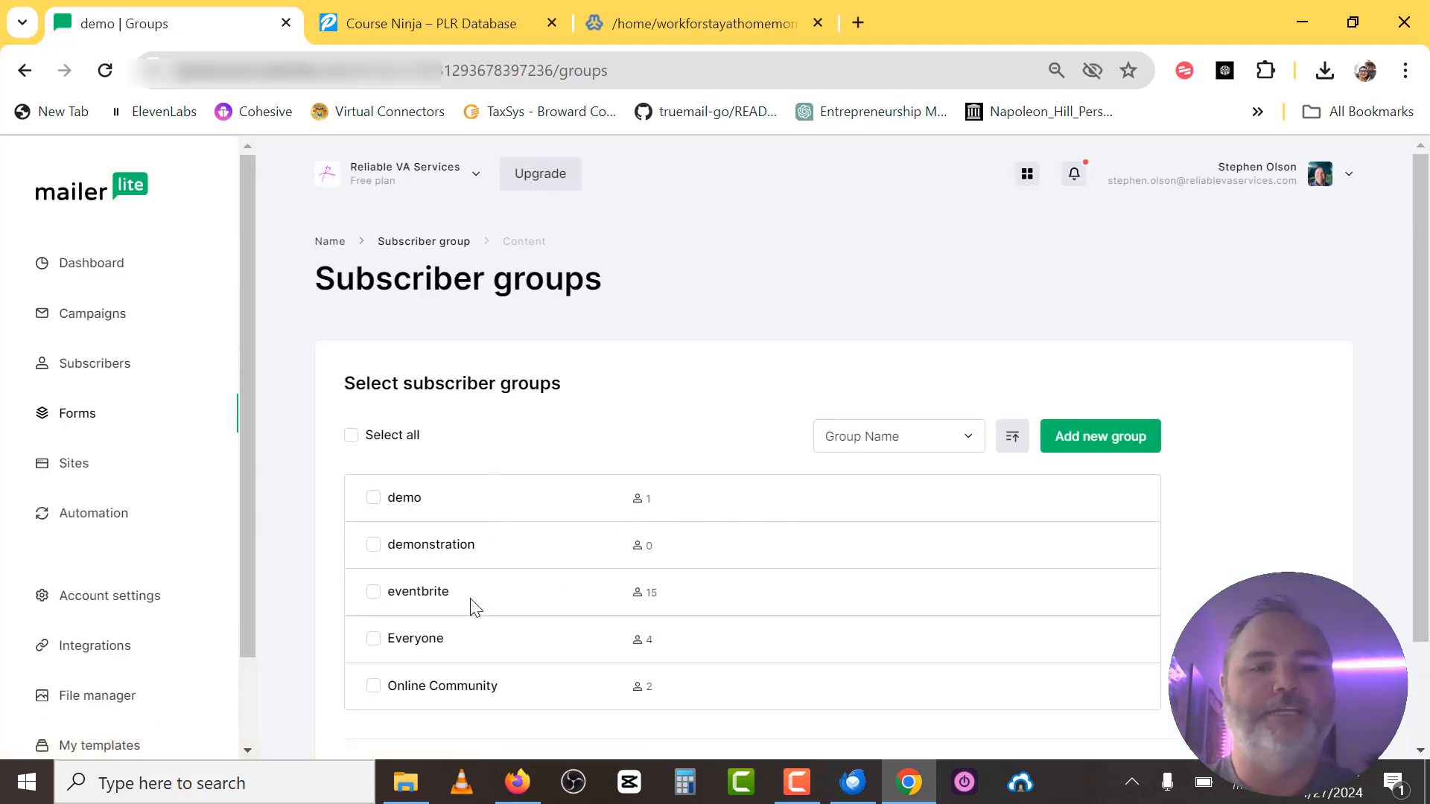
Assign the 'demo' subscriber group to the form and continue to the editor.
click(377, 501)
scroll(1219, 459, down, 2)
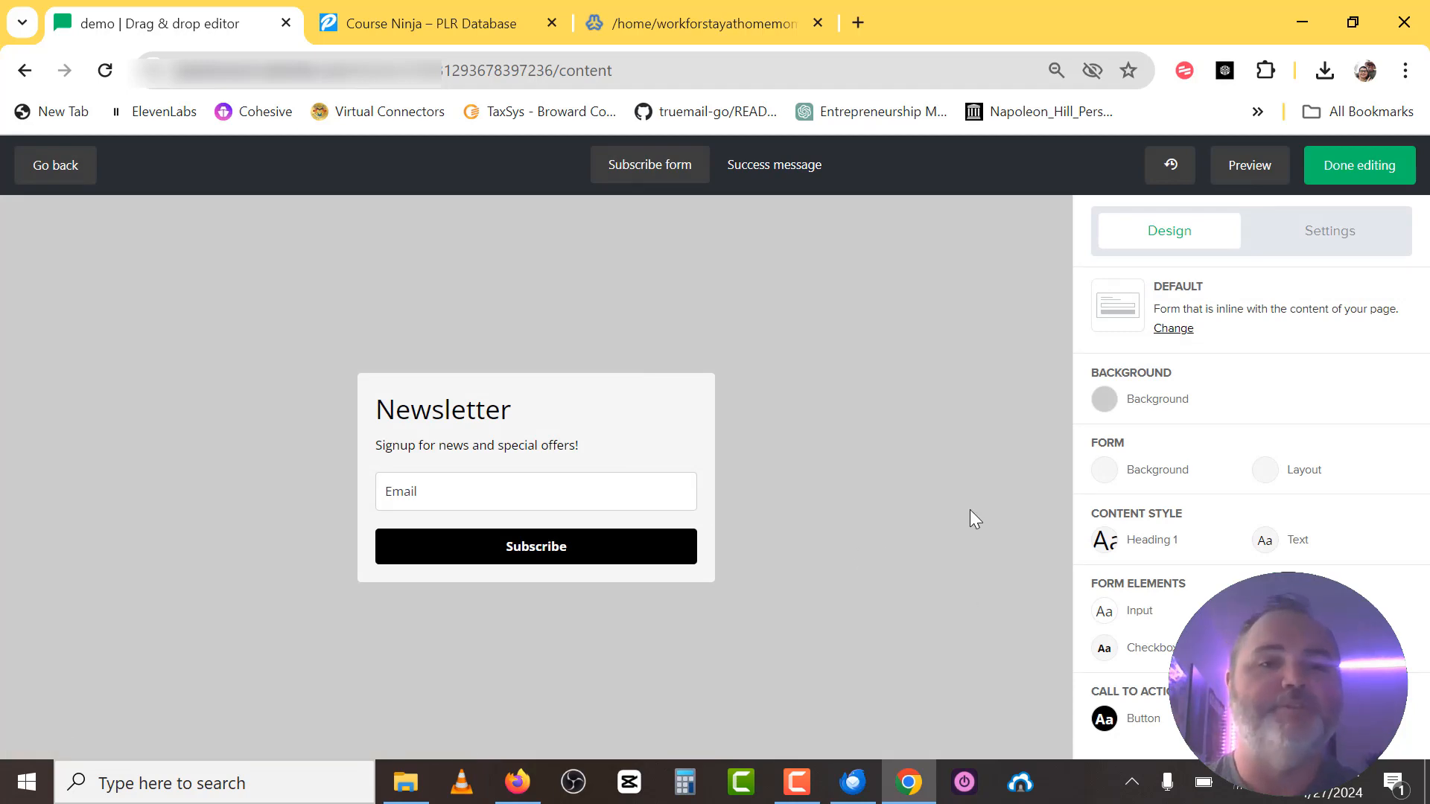
Copy the squeeze page's 'Gain Immediate Access To This Special Report!' line, then return to MailerLite.
click(426, 25)
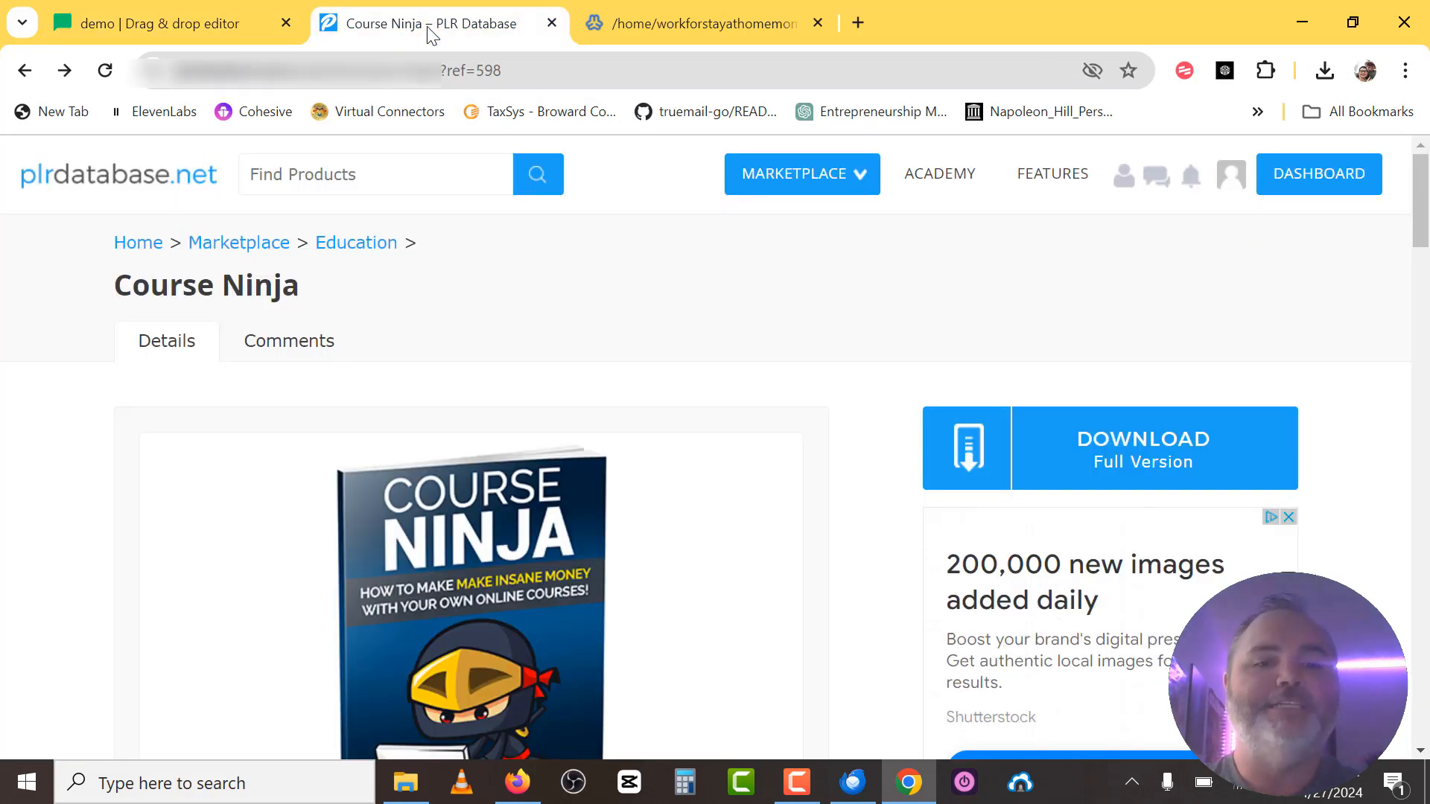
scroll(728, 488, down, 3)
scroll(727, 488, up, 3)
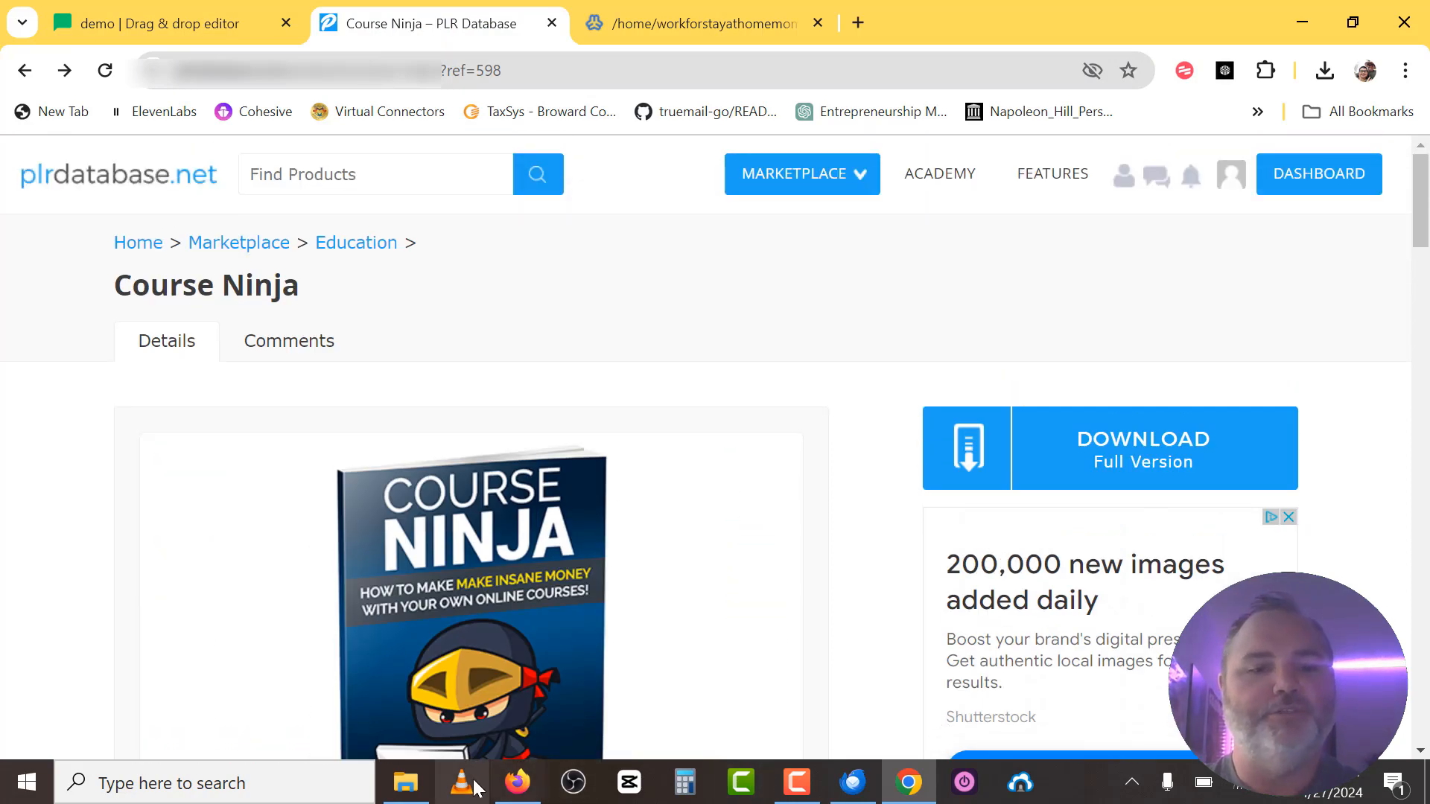
click(515, 784)
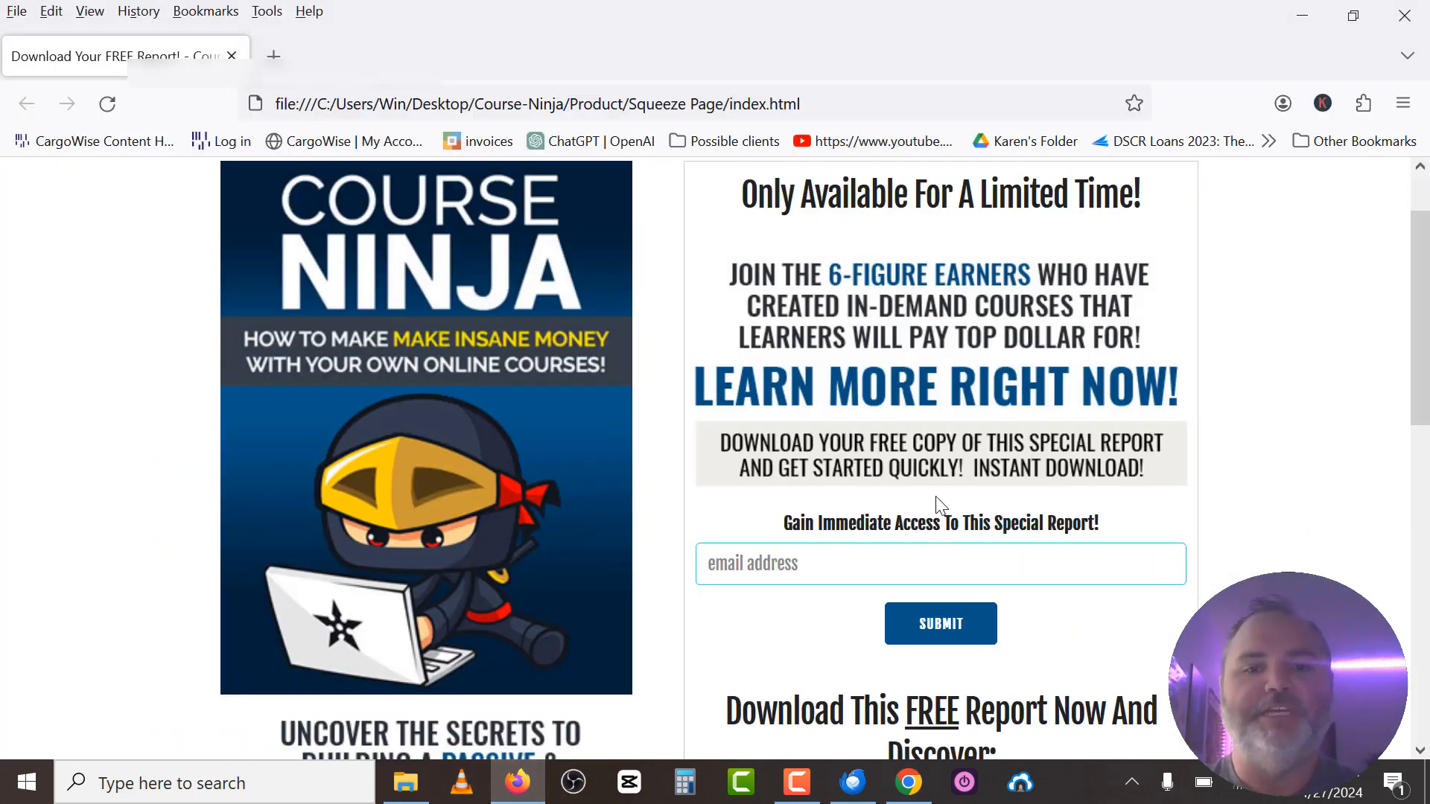
click(708, 565)
drag(774, 526, 1133, 538)
key(ctrl+c)
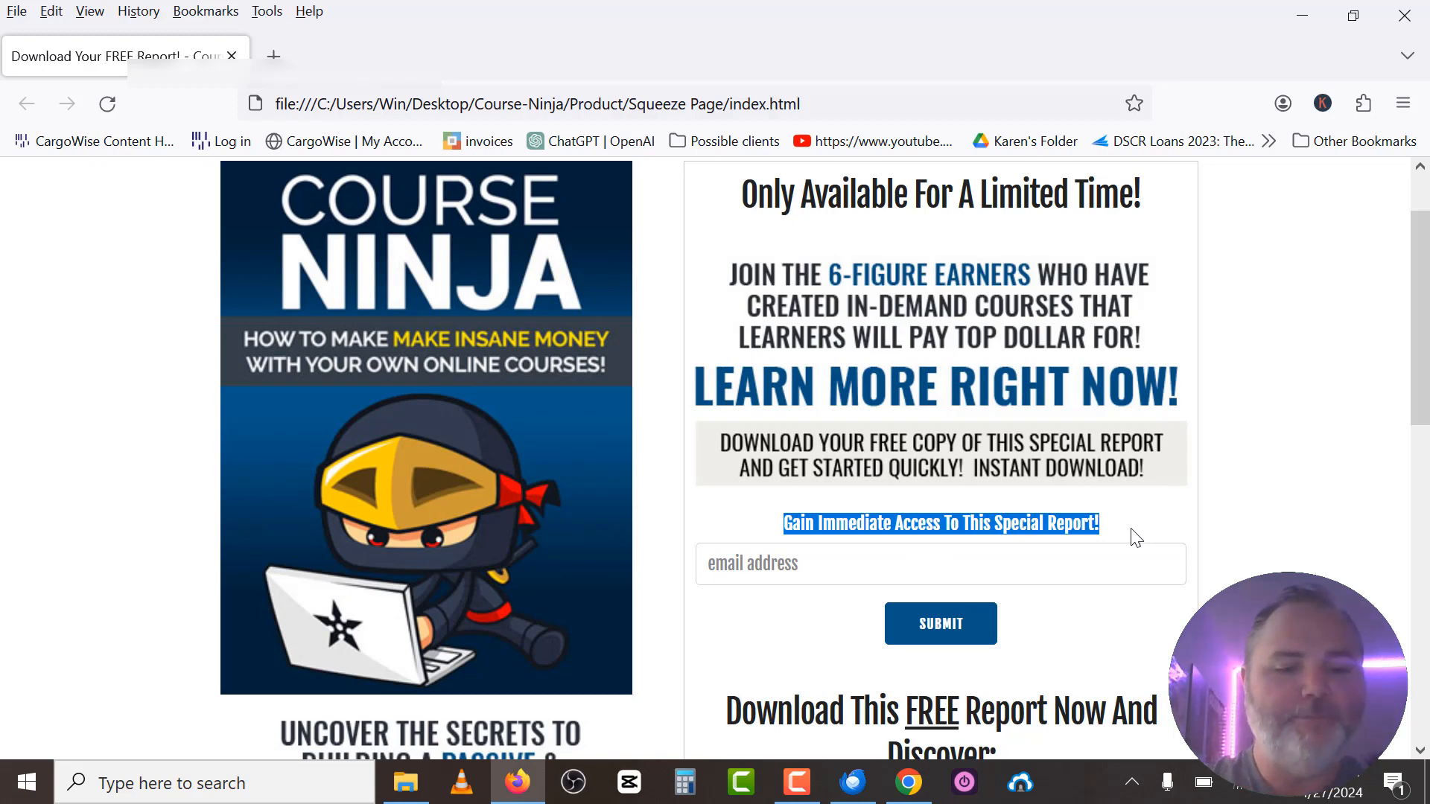
click(908, 782)
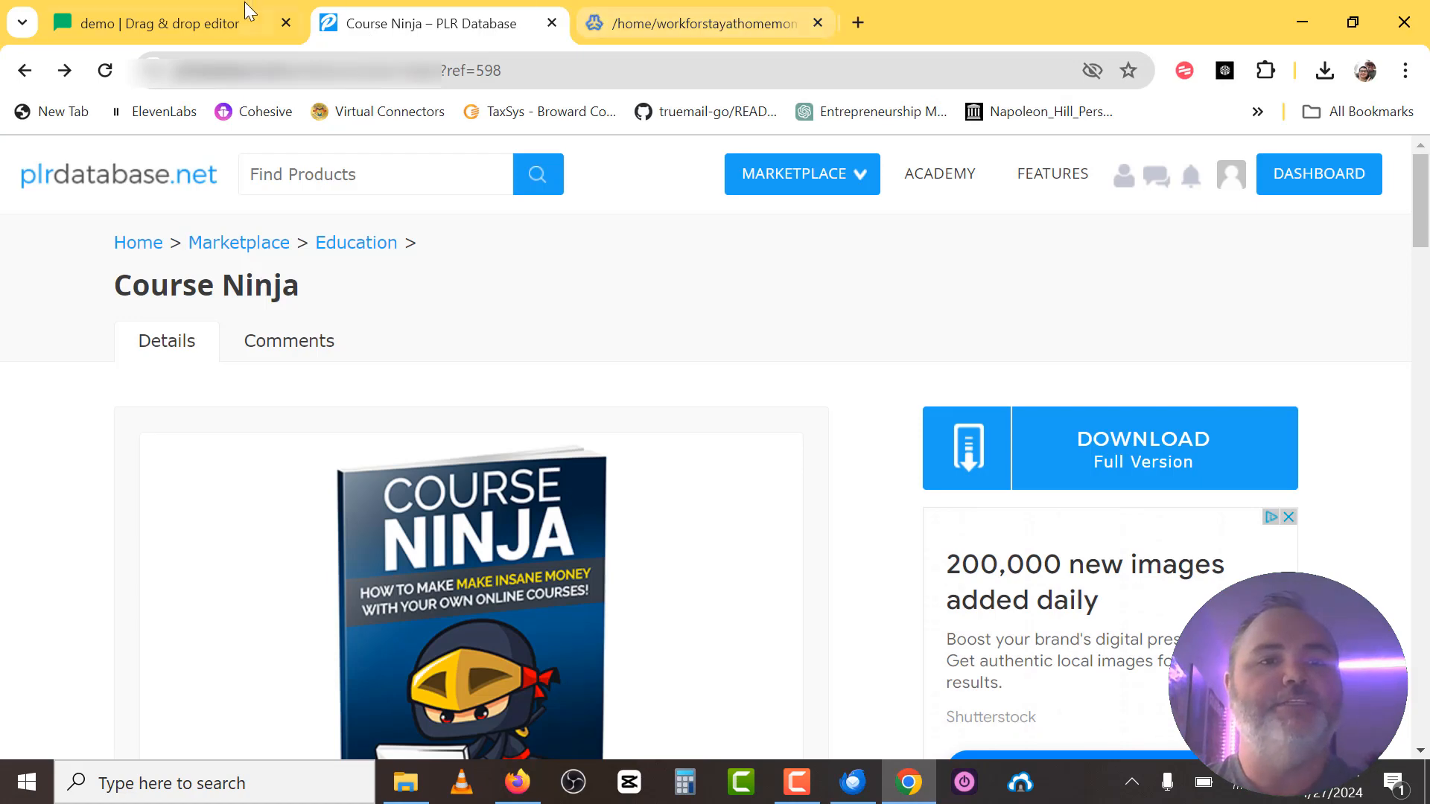
click(194, 22)
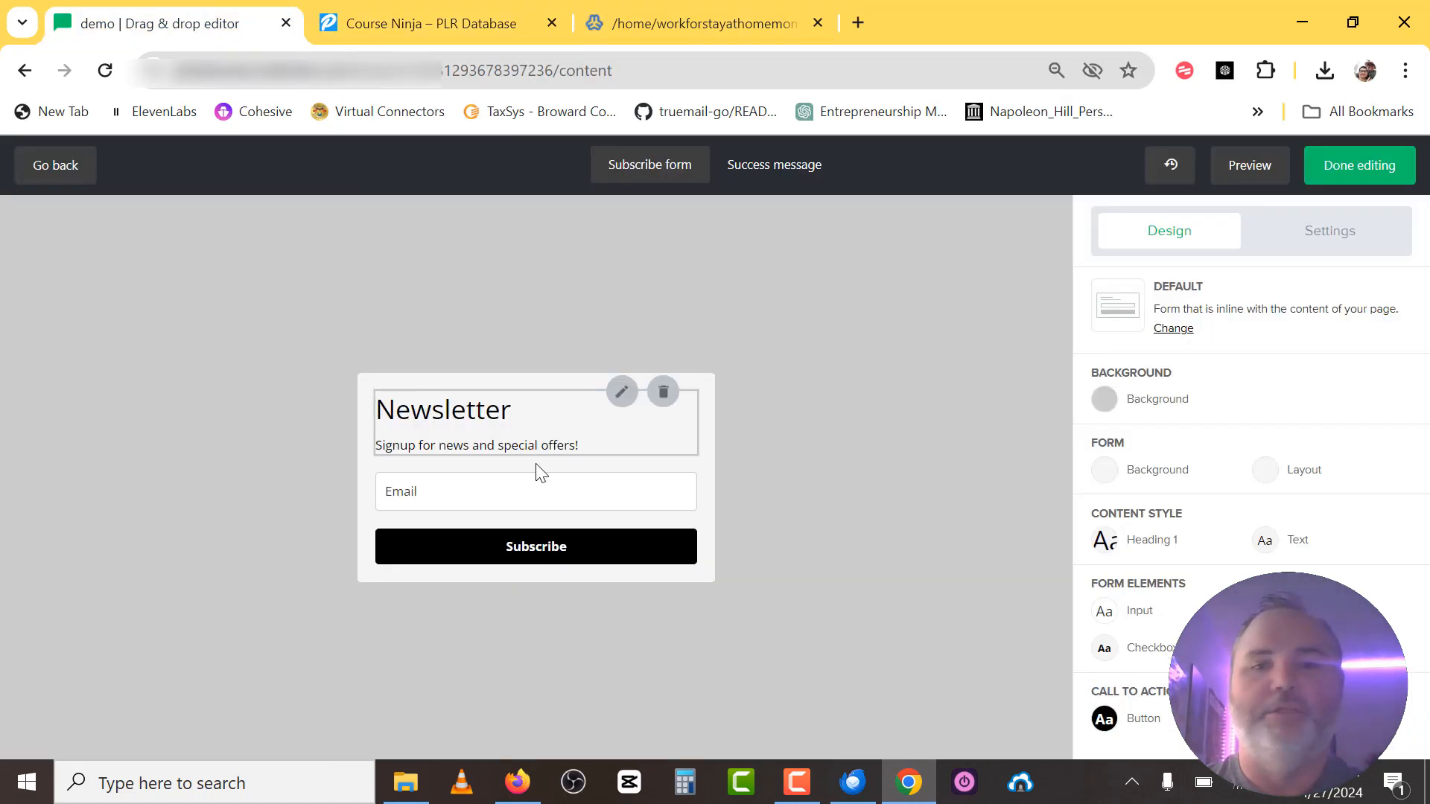
Replace the Newsletter heading and description with 'Gain Immediate Access To This Special Report!'.
click(620, 393)
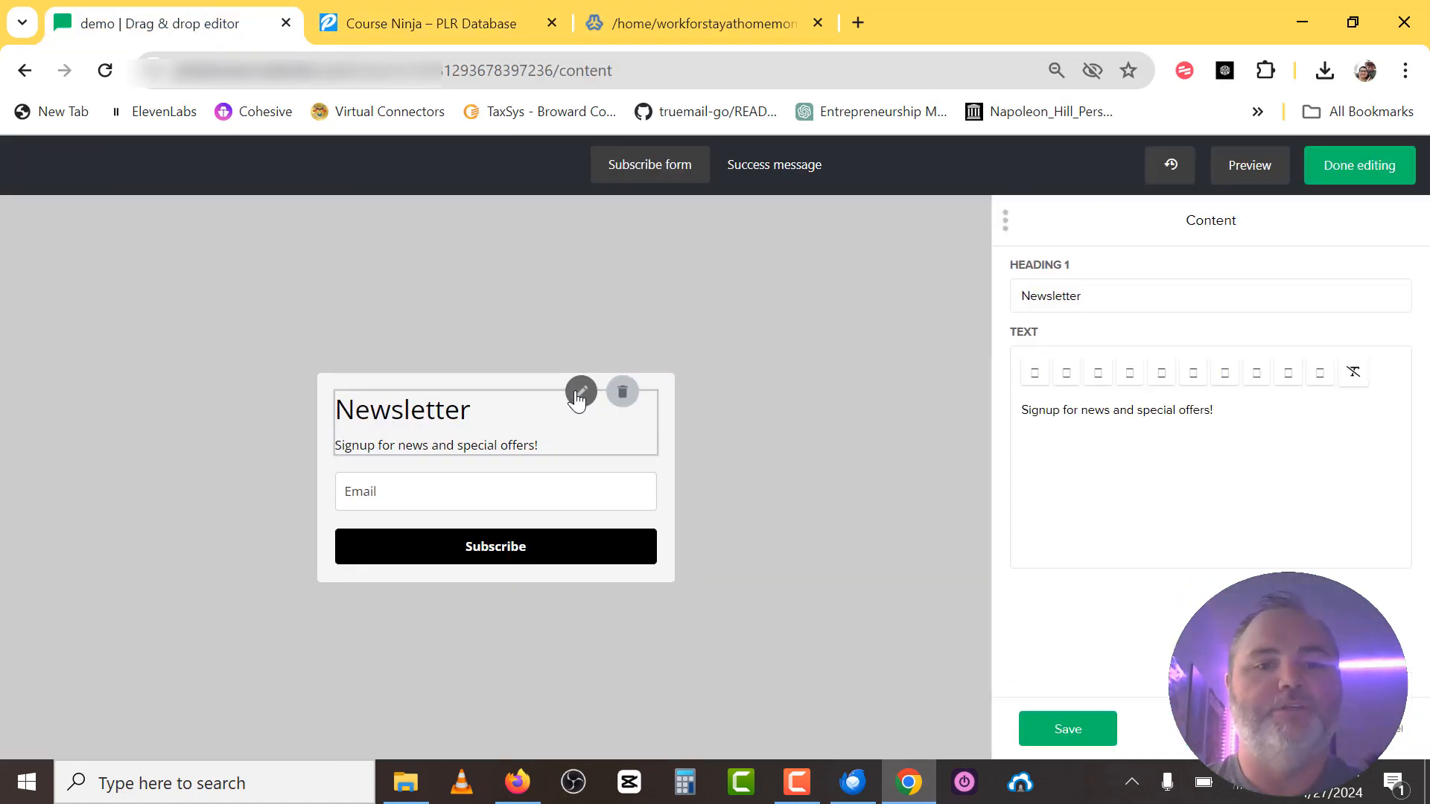
drag(1116, 303, 960, 268)
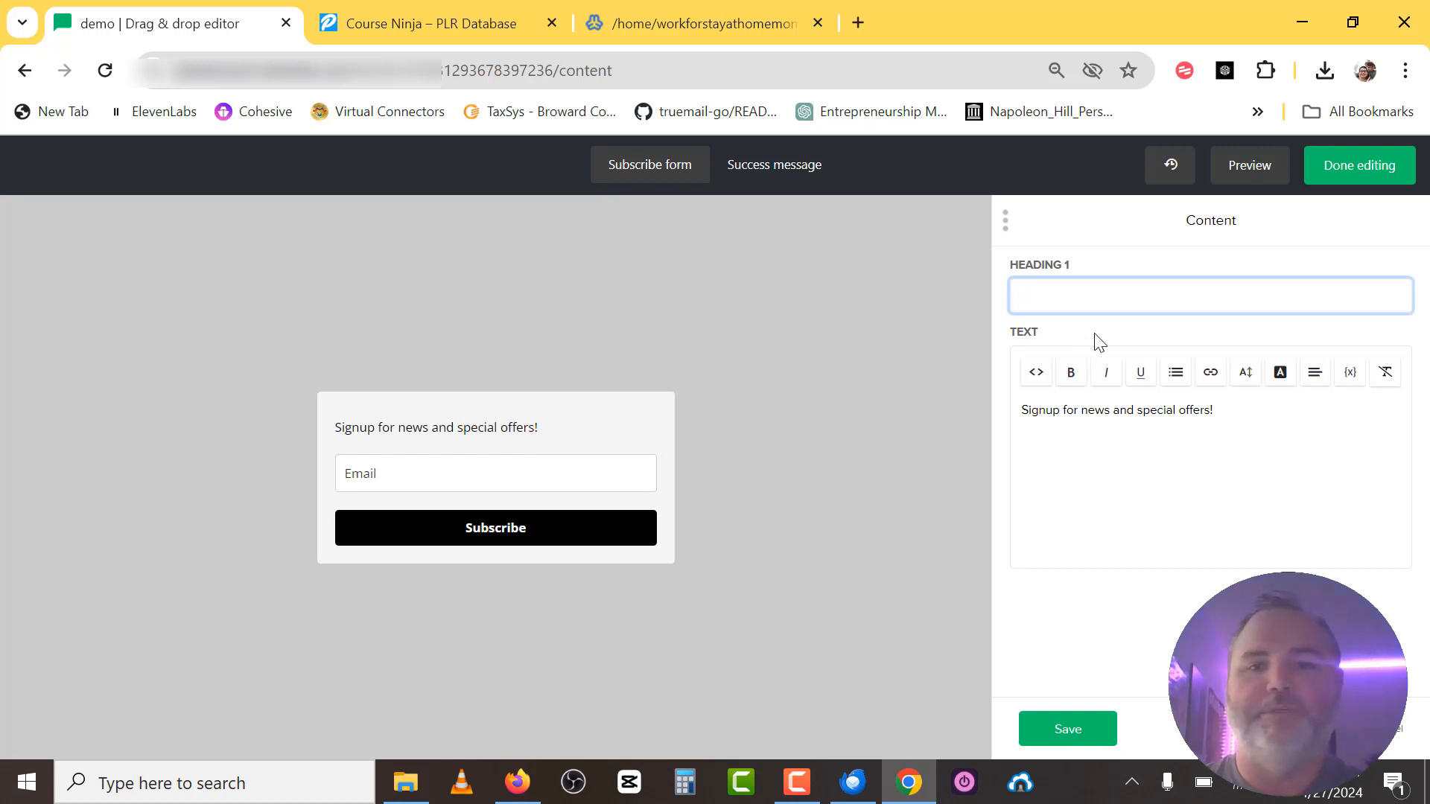
drag(1236, 409, 1028, 409)
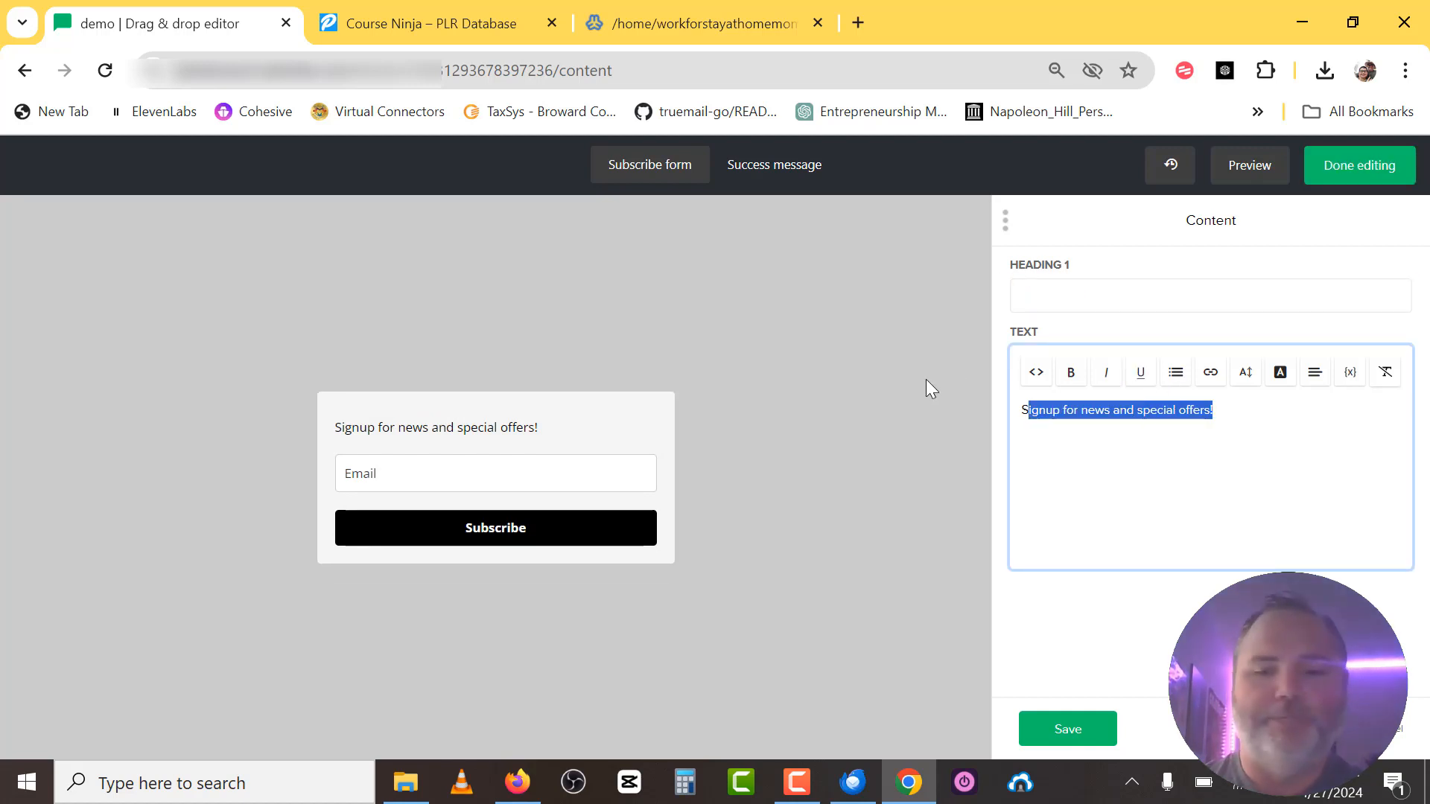
key(BackSpace)
key(BackSpace)
key(ctrl+v)
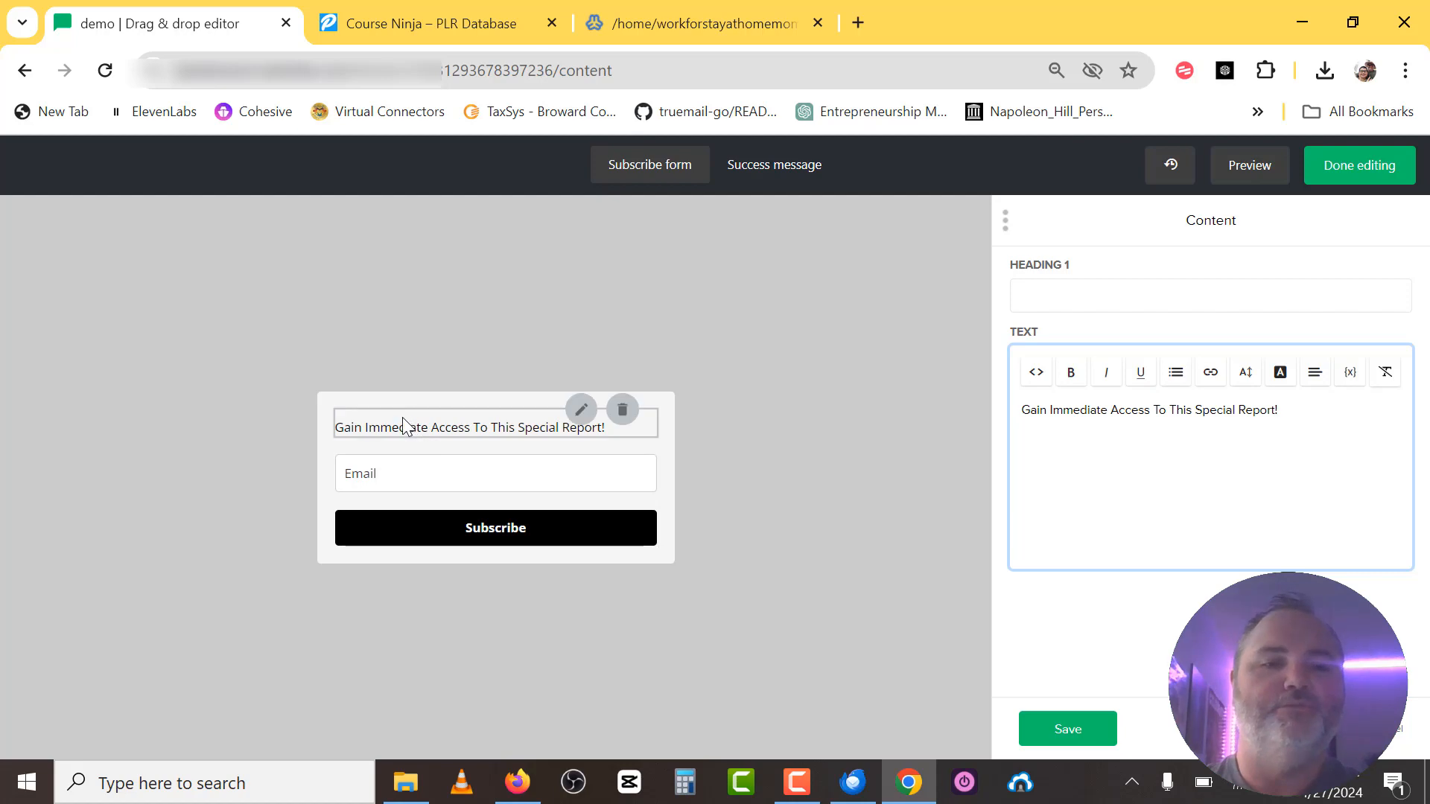
click(517, 782)
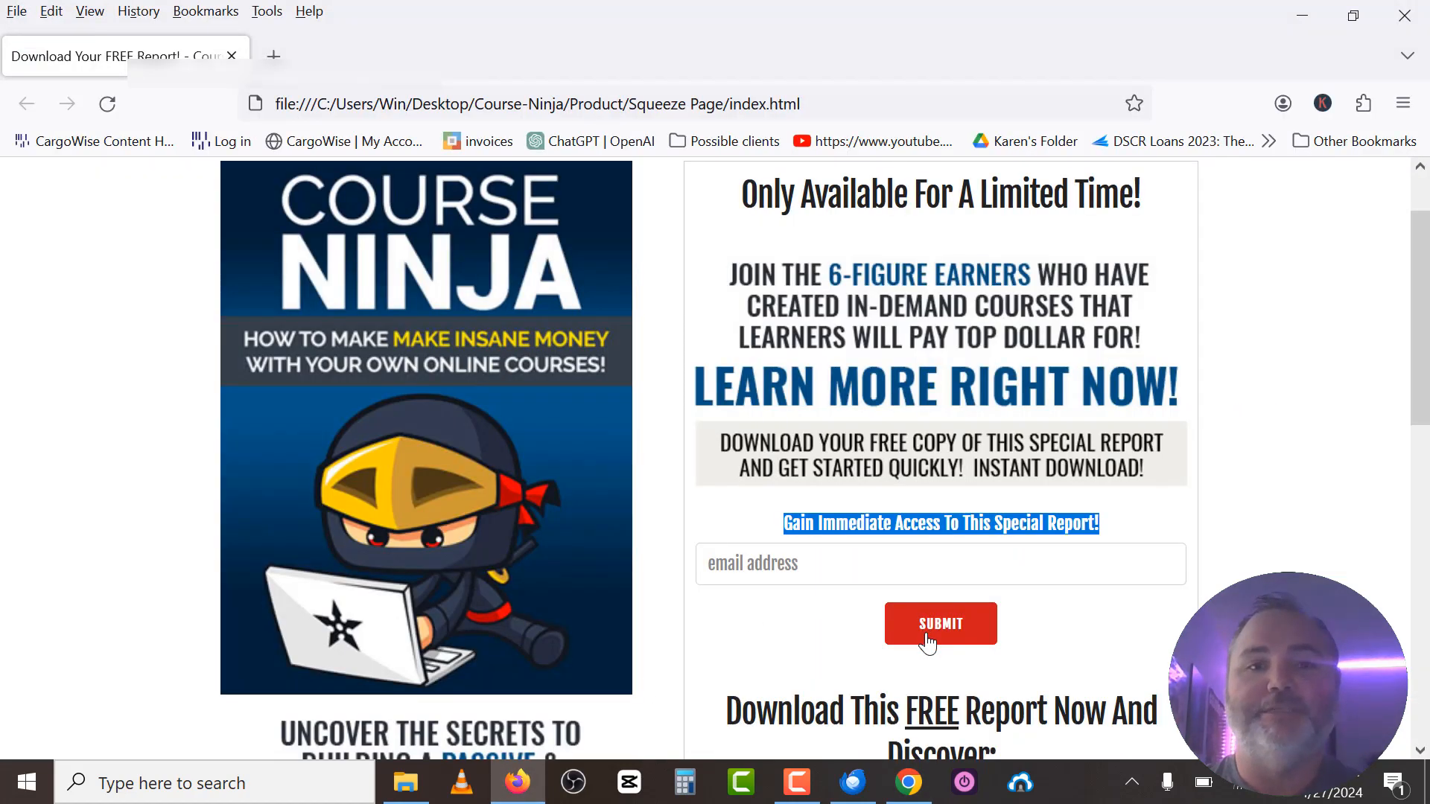
click(908, 781)
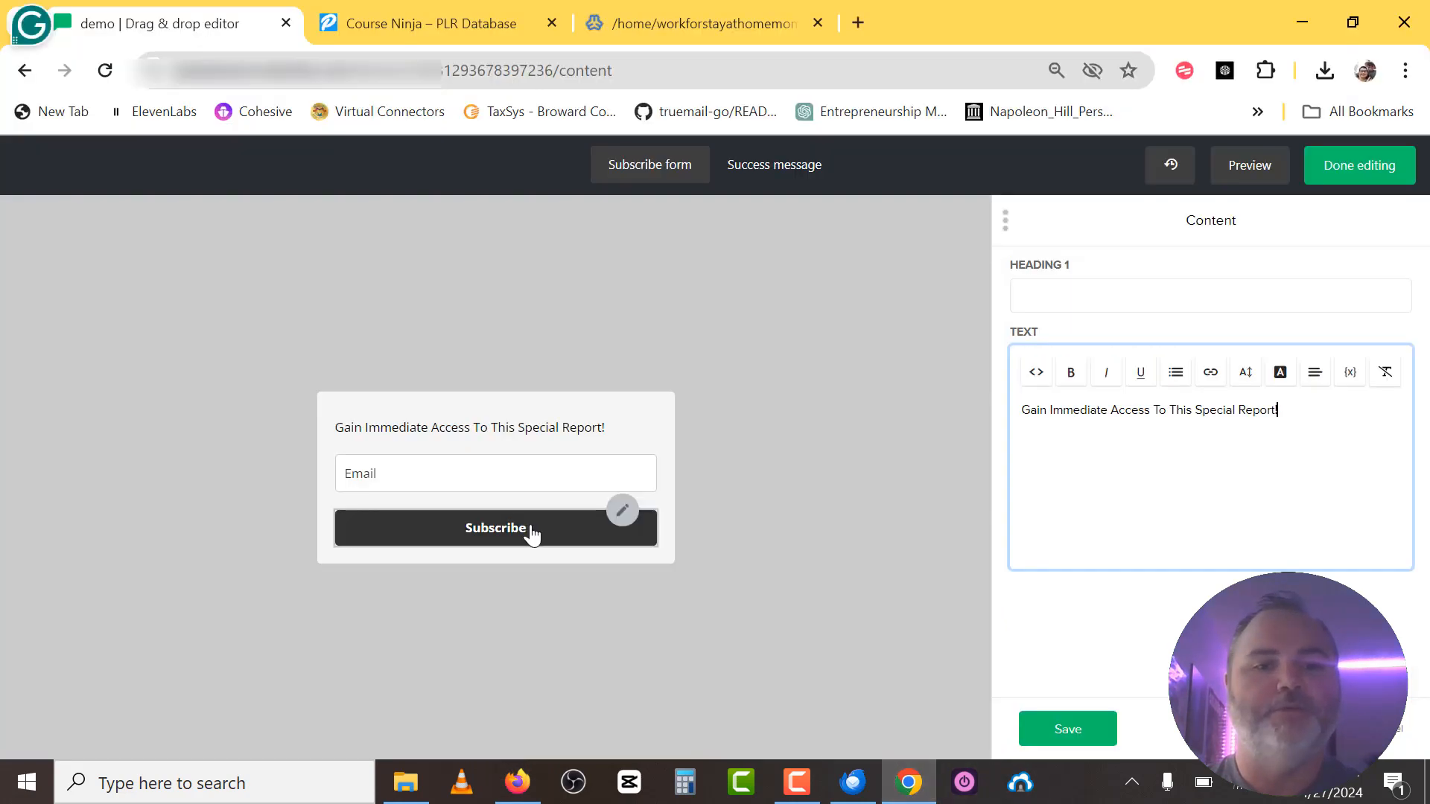
Relabel the Subscribe button to 'Submit' and finish editing the form.
click(623, 512)
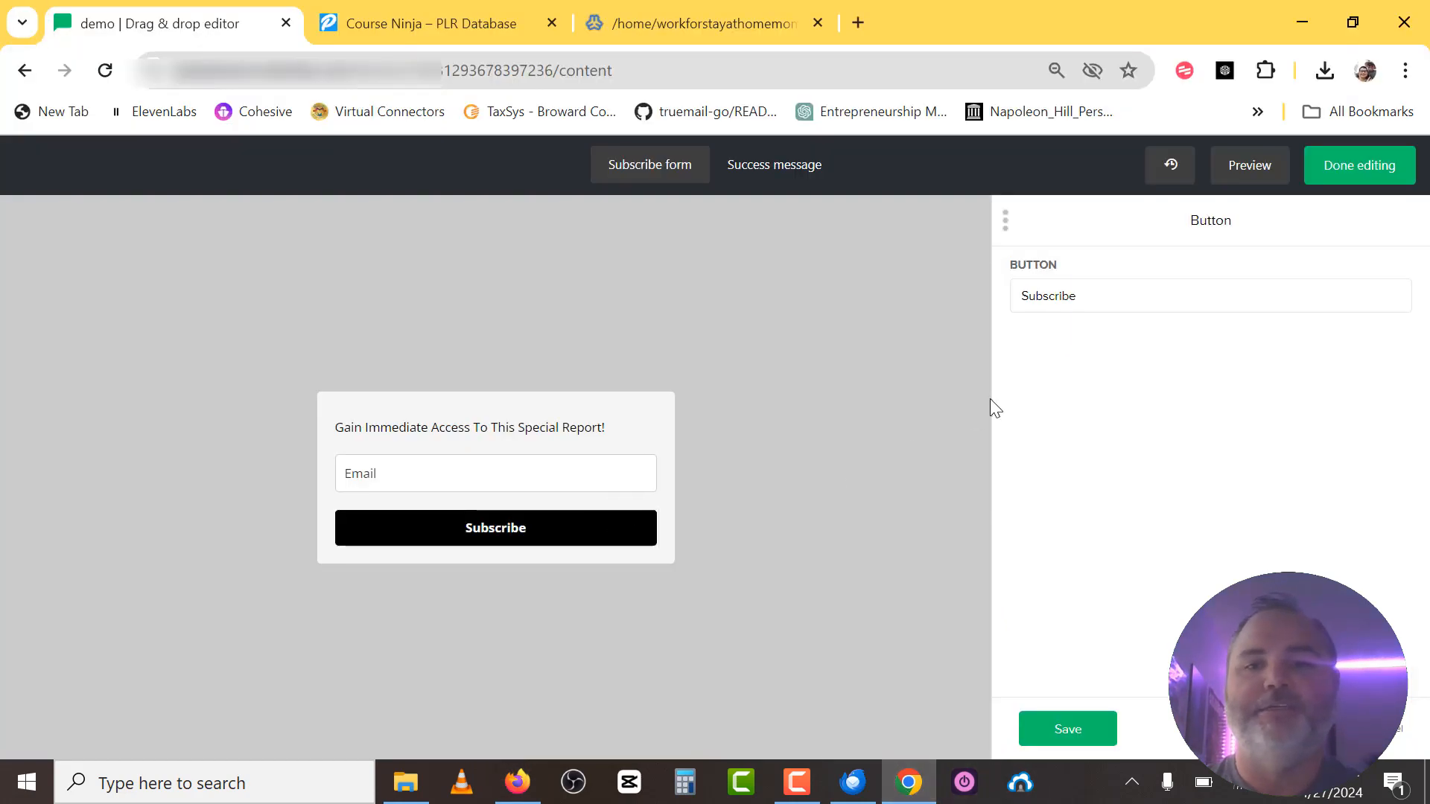
drag(1101, 297, 968, 302)
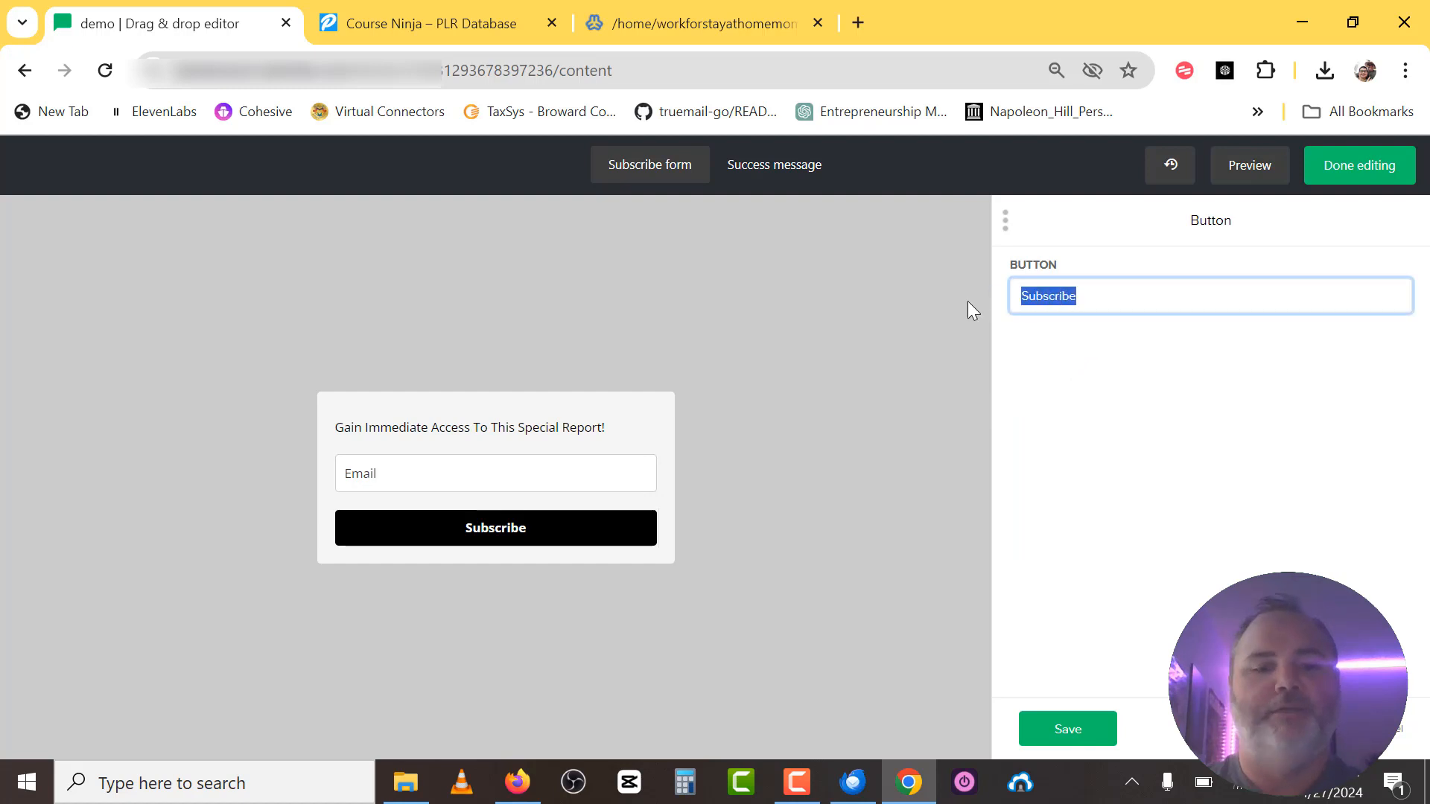
text(Submit)
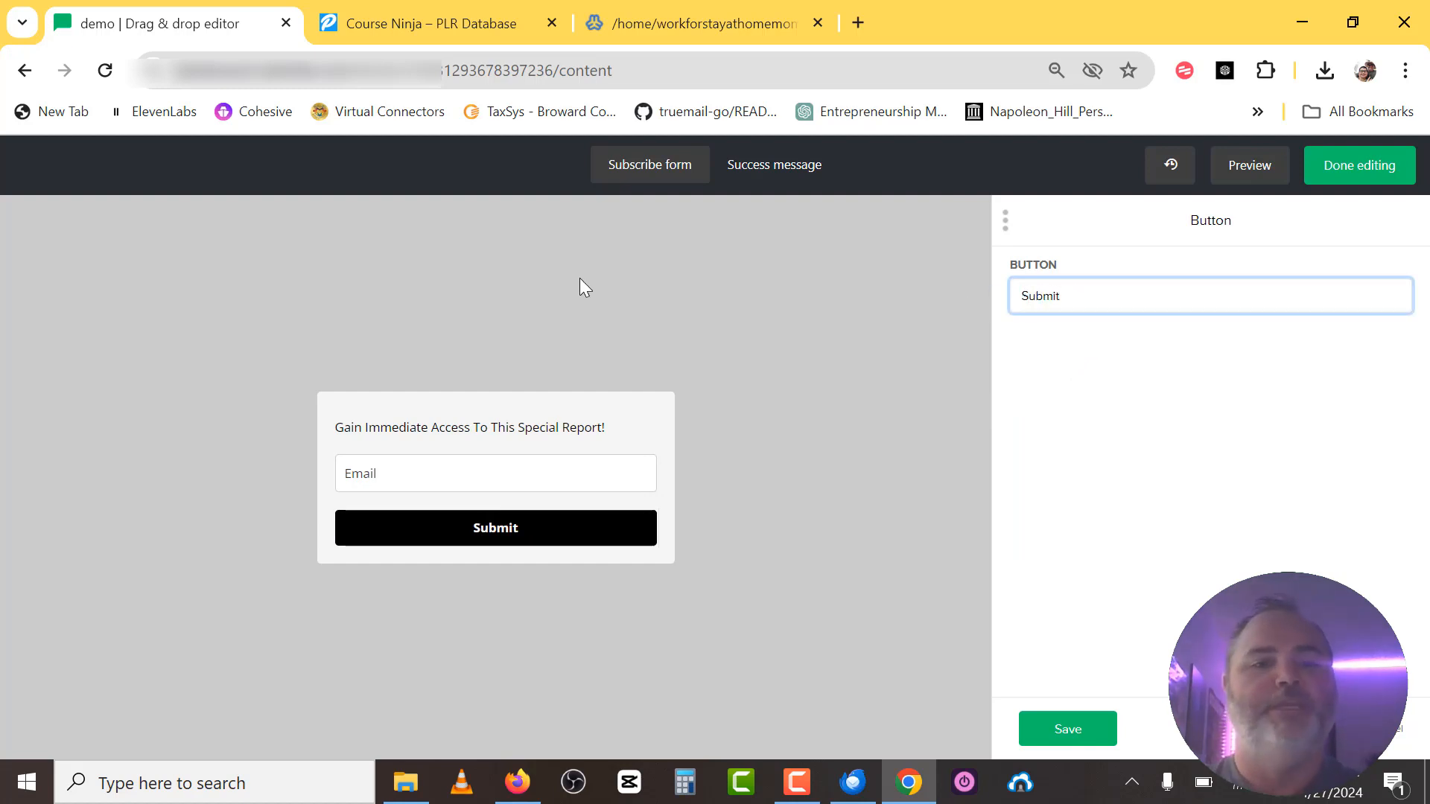
click(658, 448)
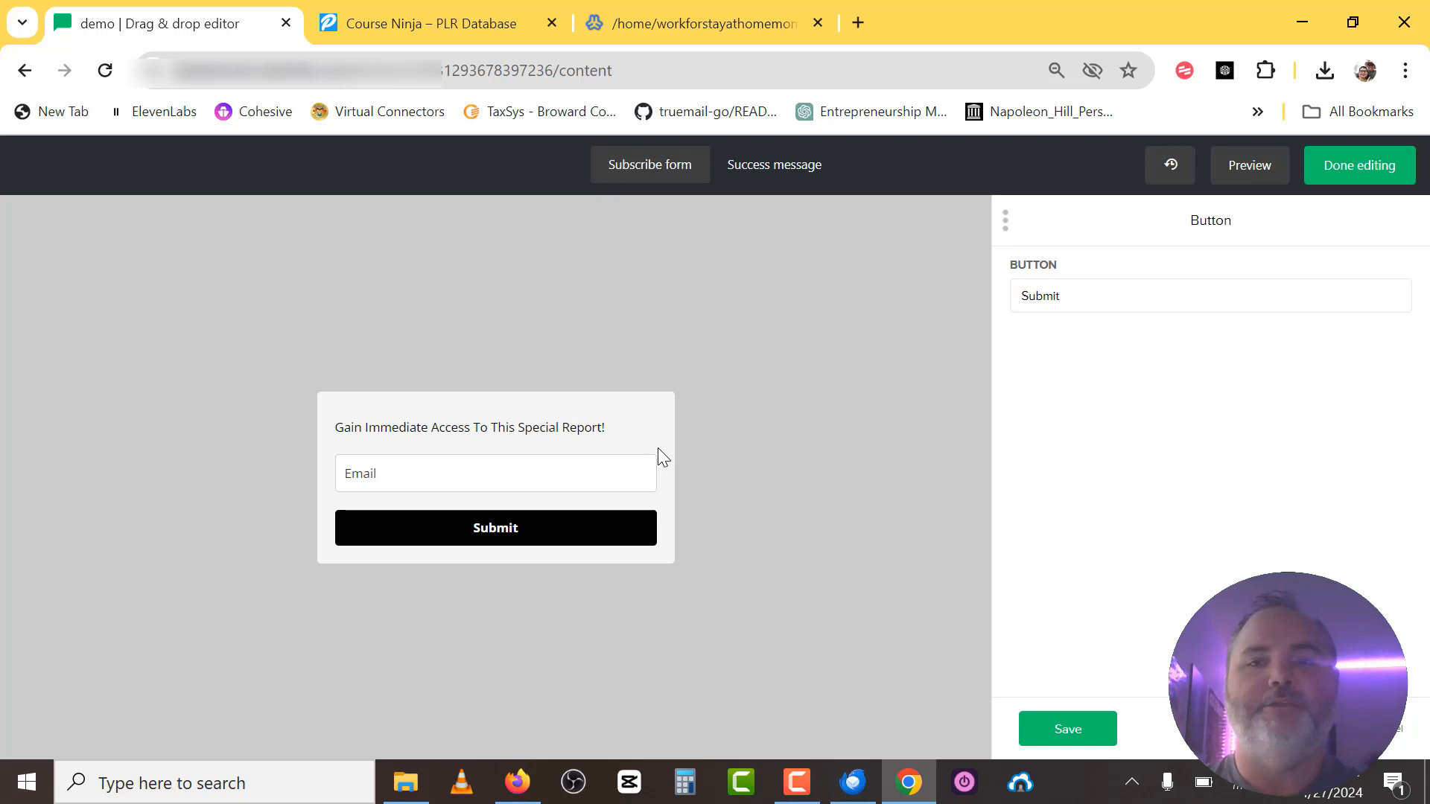
click(1353, 170)
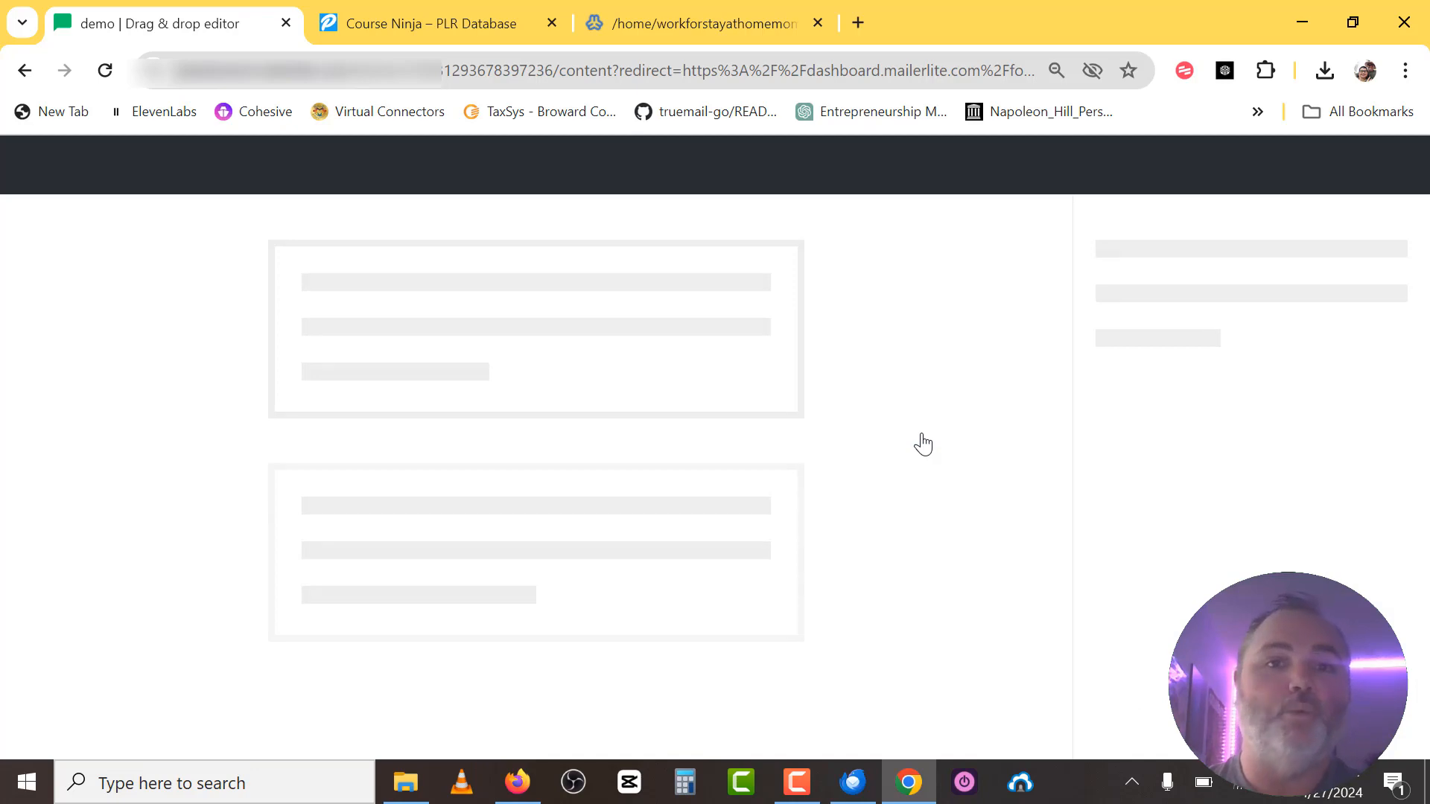
click(522, 780)
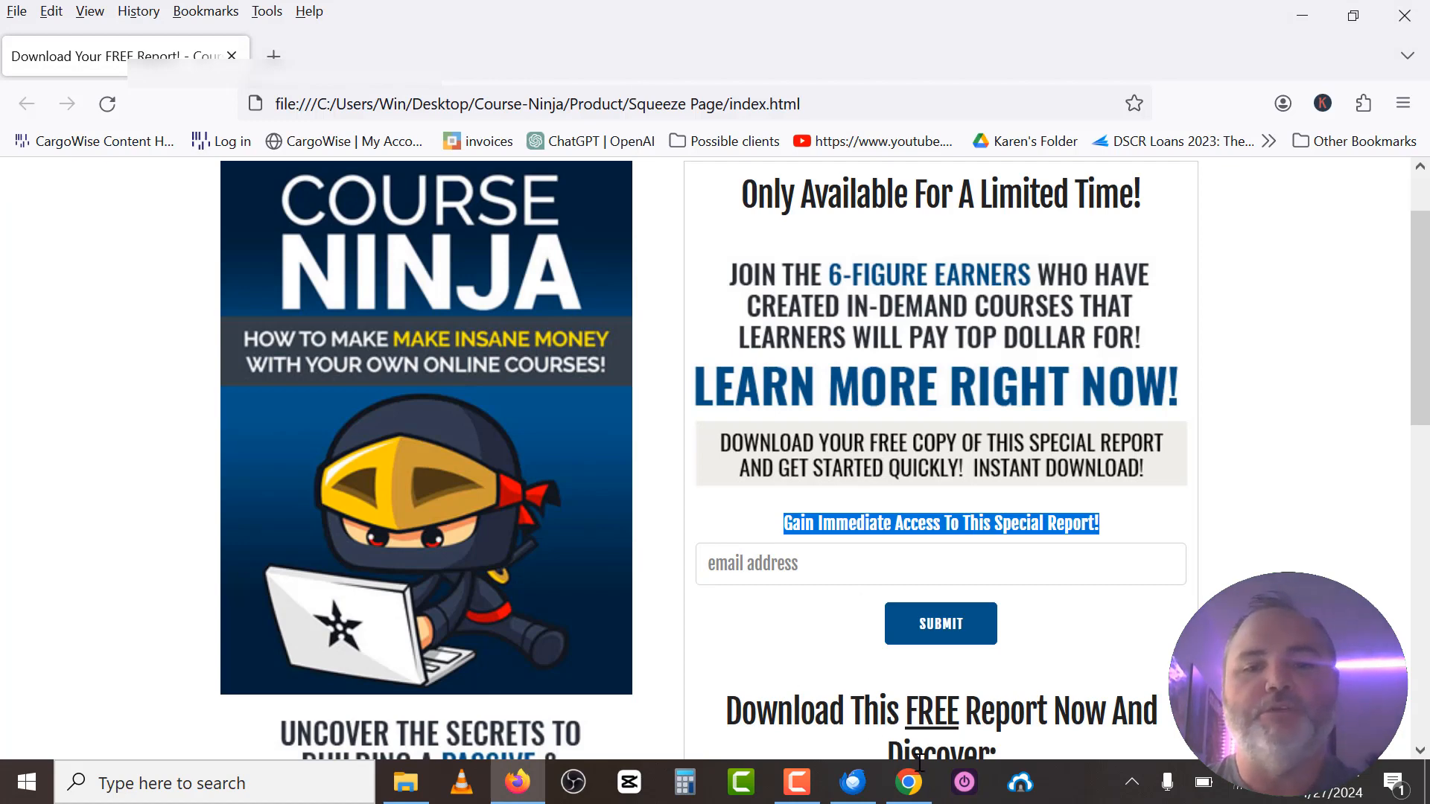
Set the form background colour to white (#ffffff).
click(907, 782)
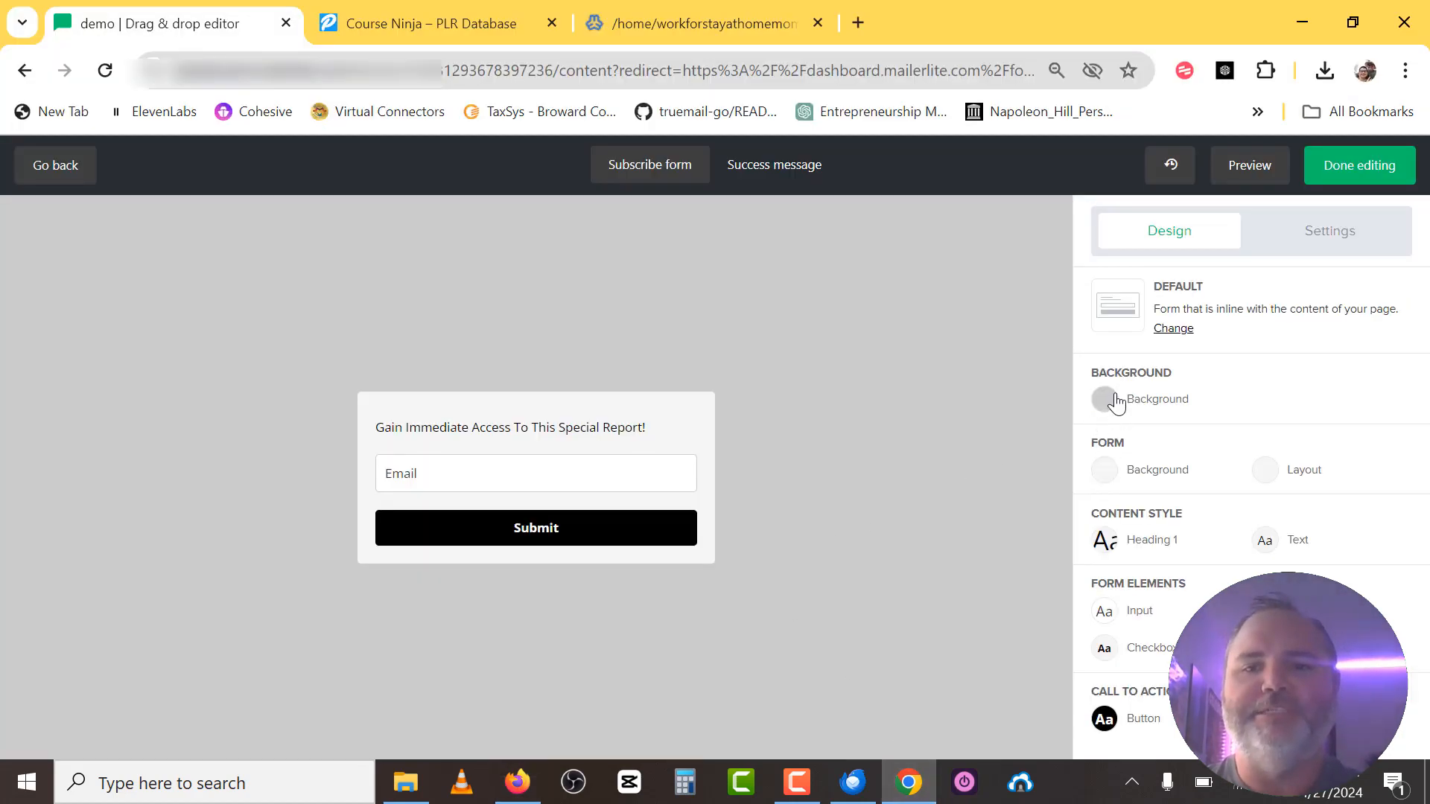
click(1104, 481)
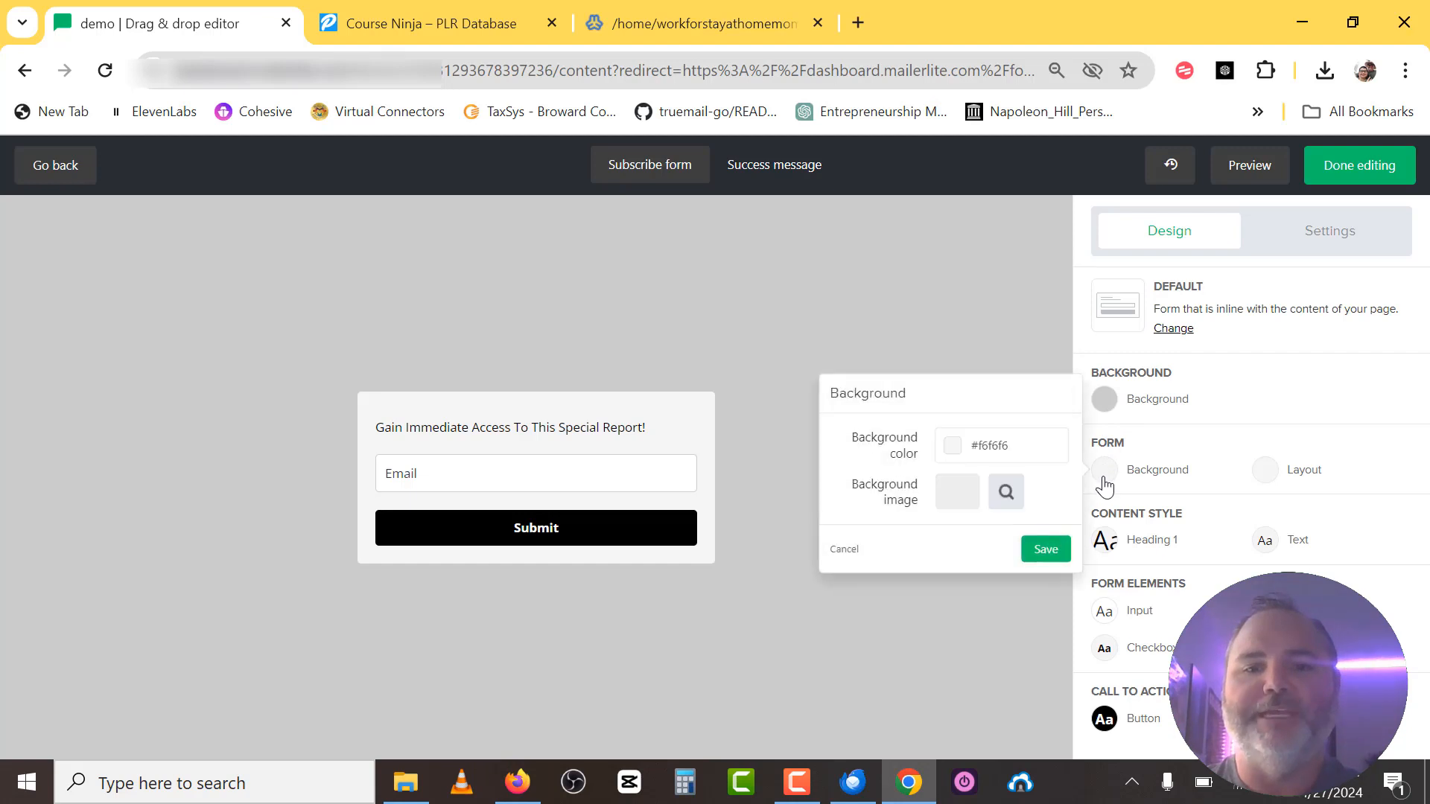
click(954, 447)
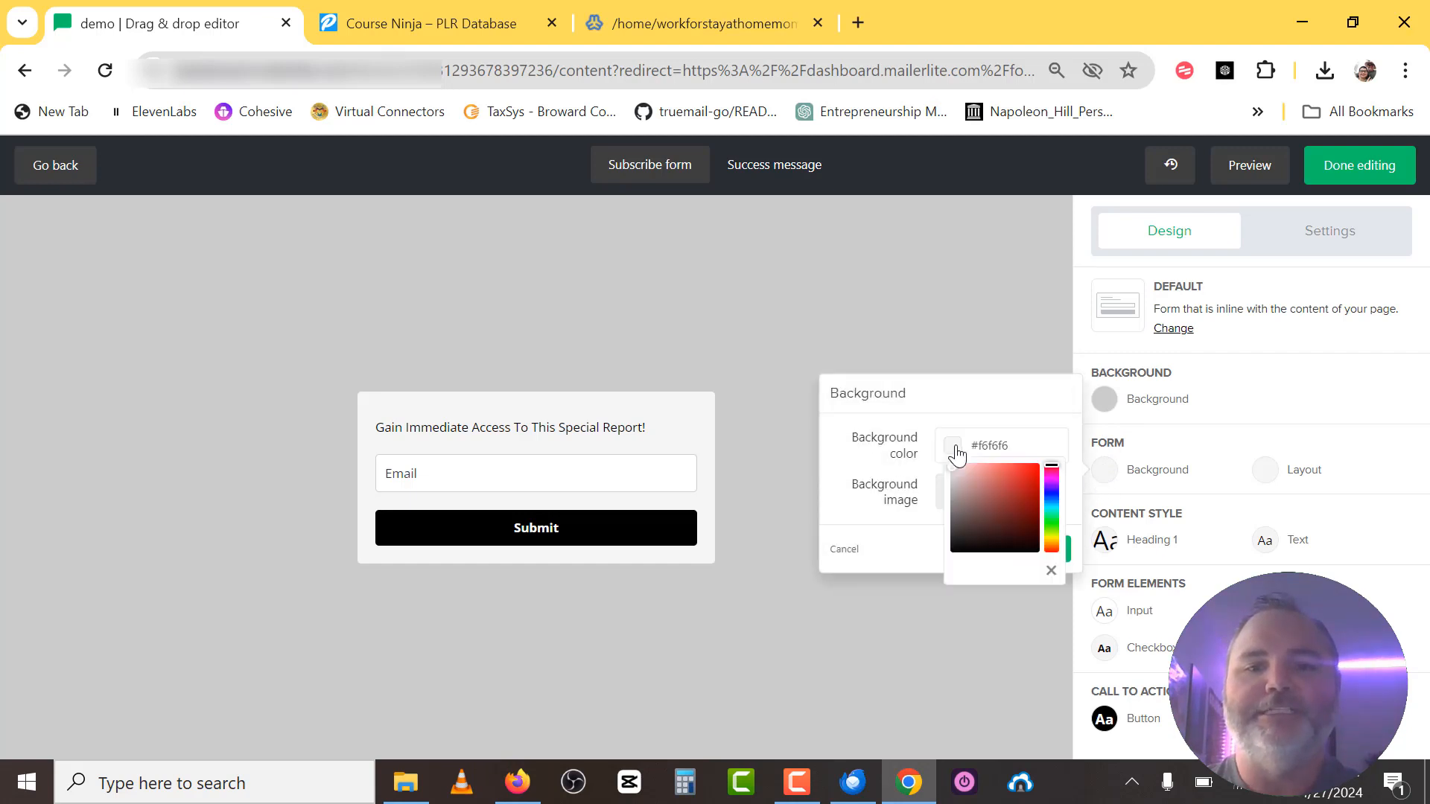
click(951, 464)
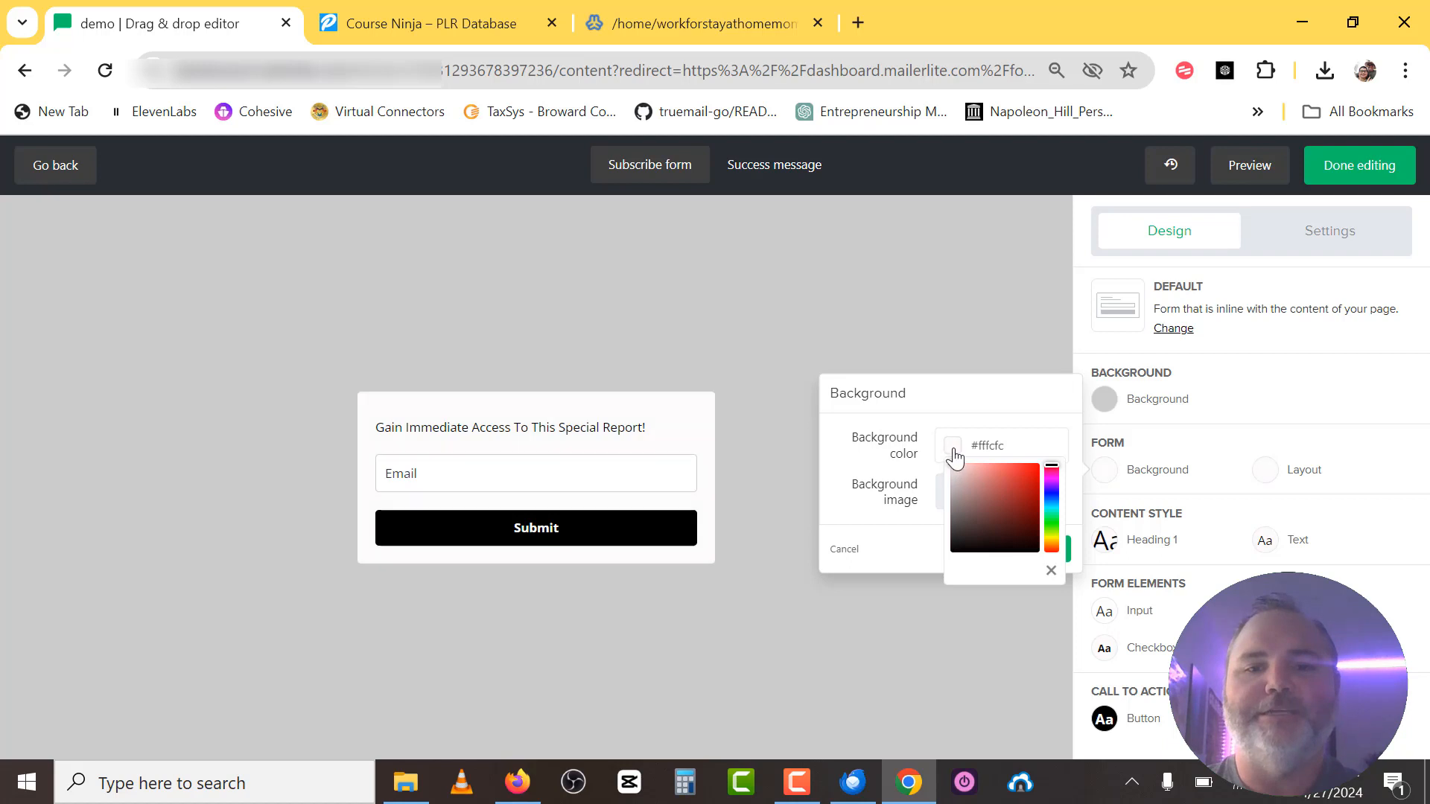
click(767, 433)
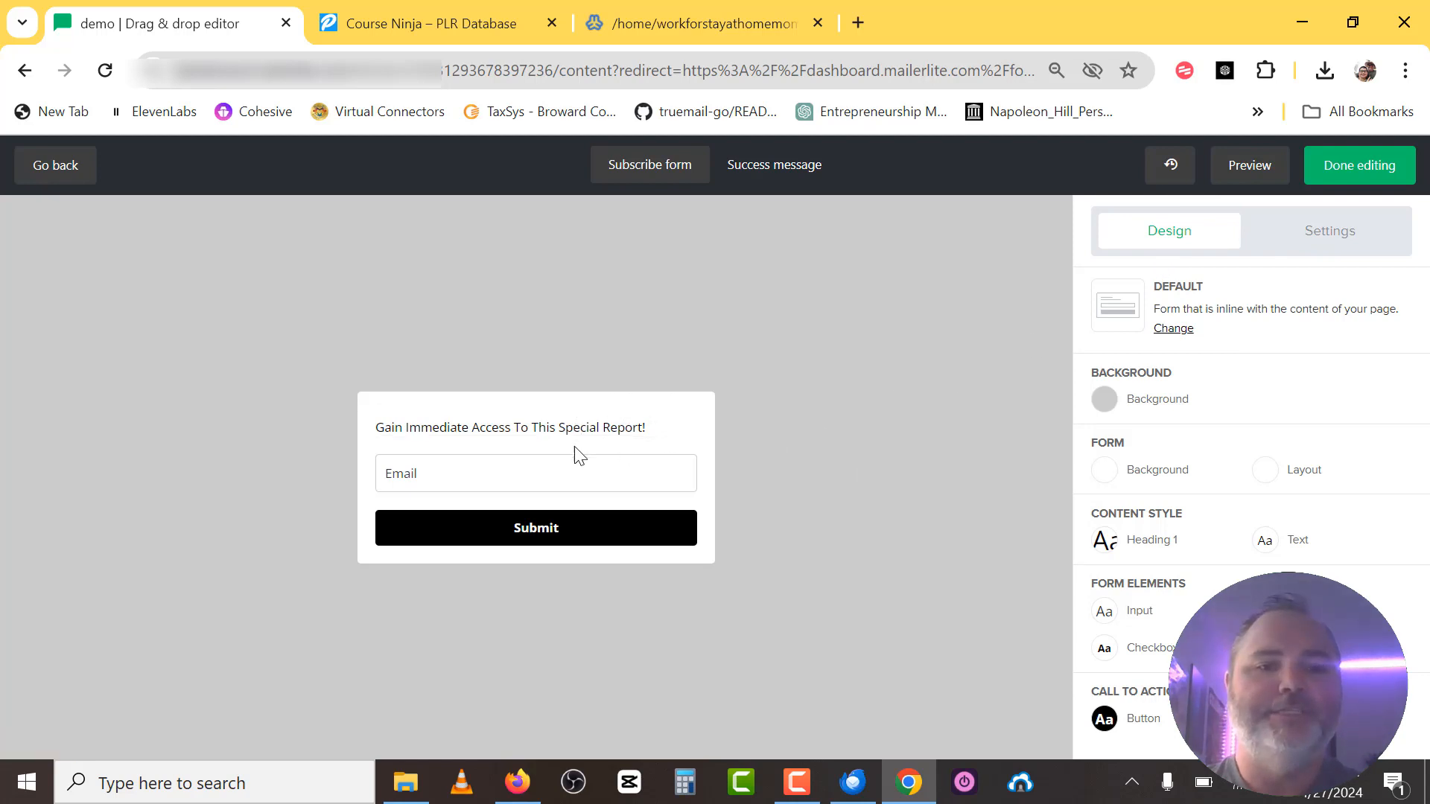
click(478, 427)
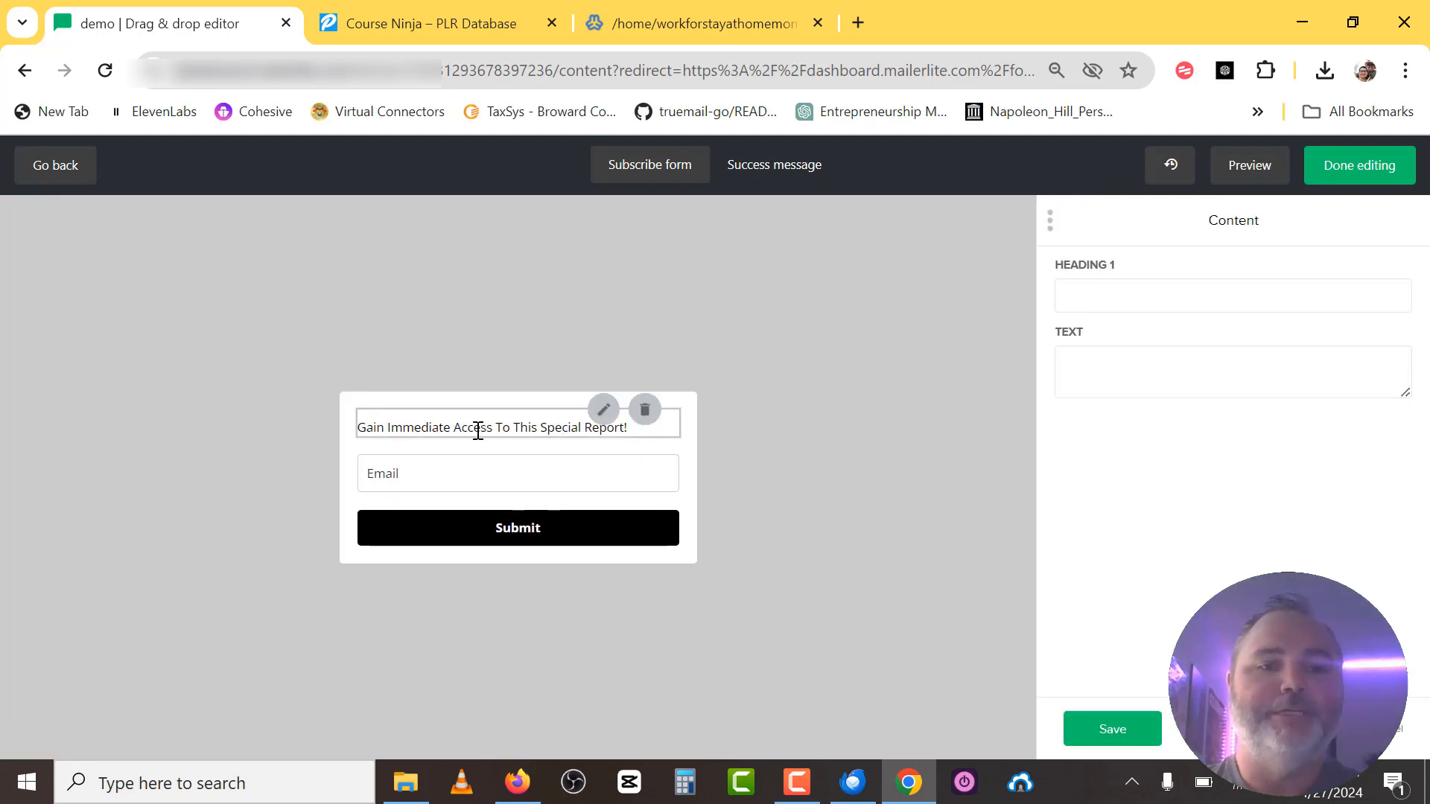
Bold the 'Gain Immediate Access To This Special Report!' line, then show the Thank you! success message.
drag(1296, 412, 945, 414)
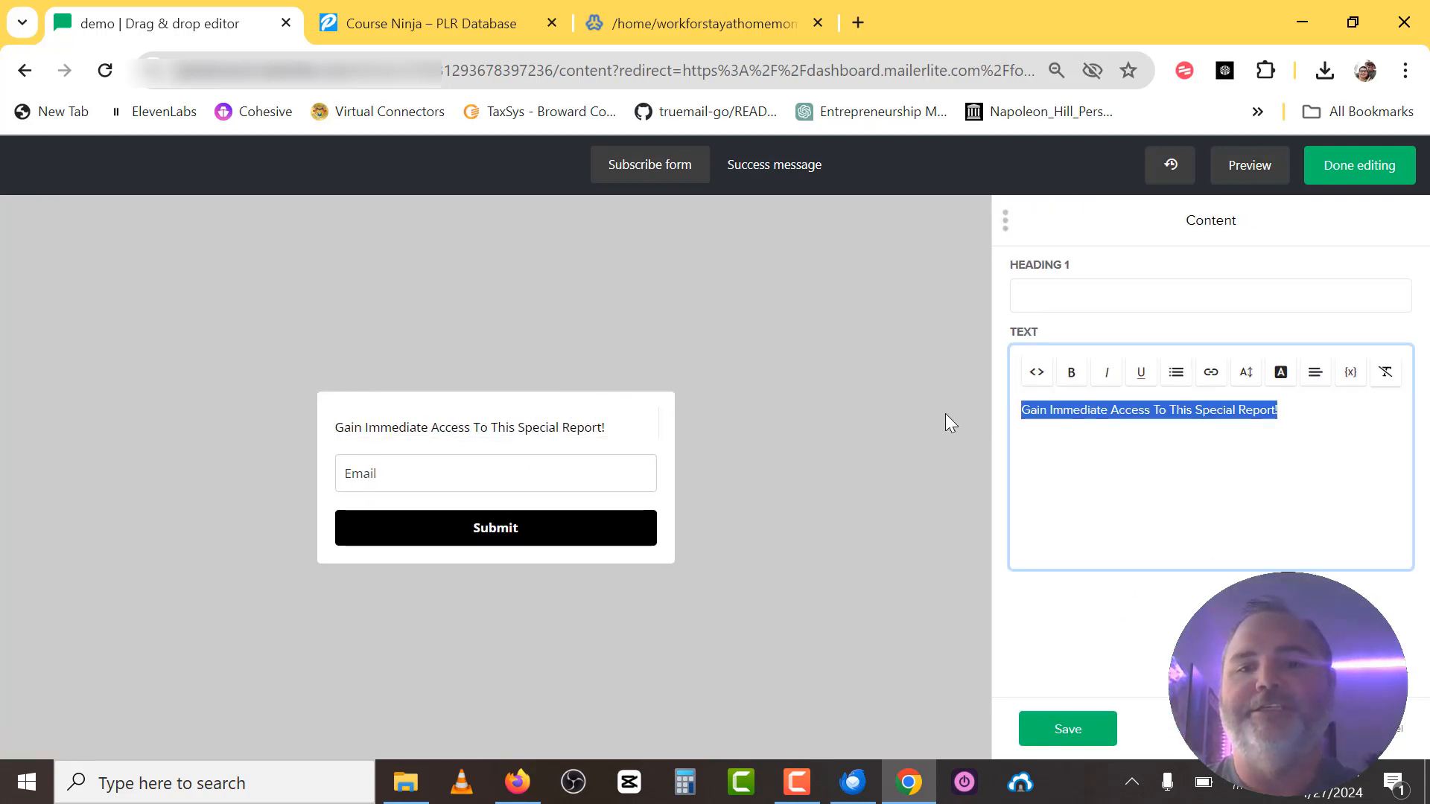
key(ctrl+b)
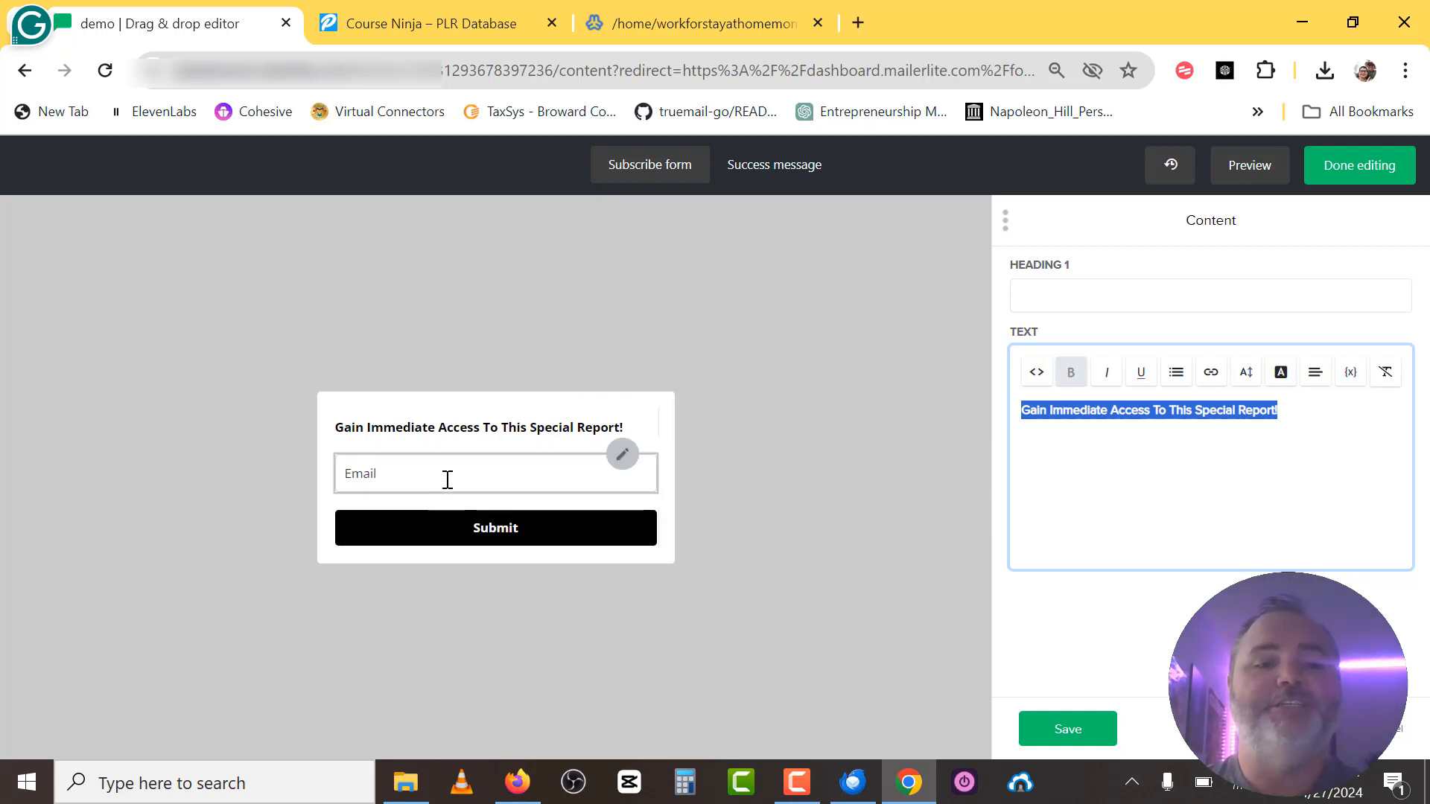
click(771, 178)
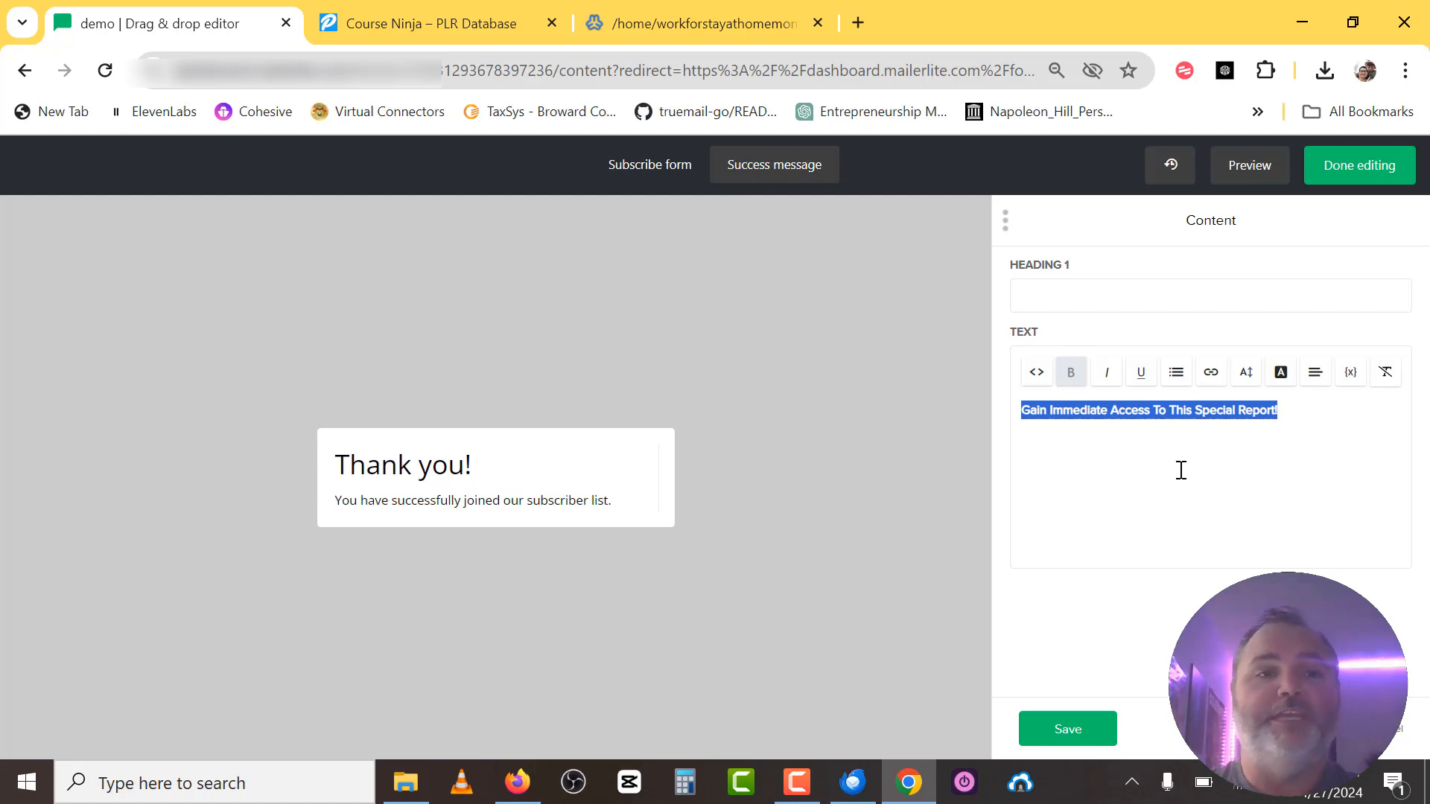
Compare against the squeeze page in Firefox, hide it, and switch to Virtualmin's File Manager.
click(518, 783)
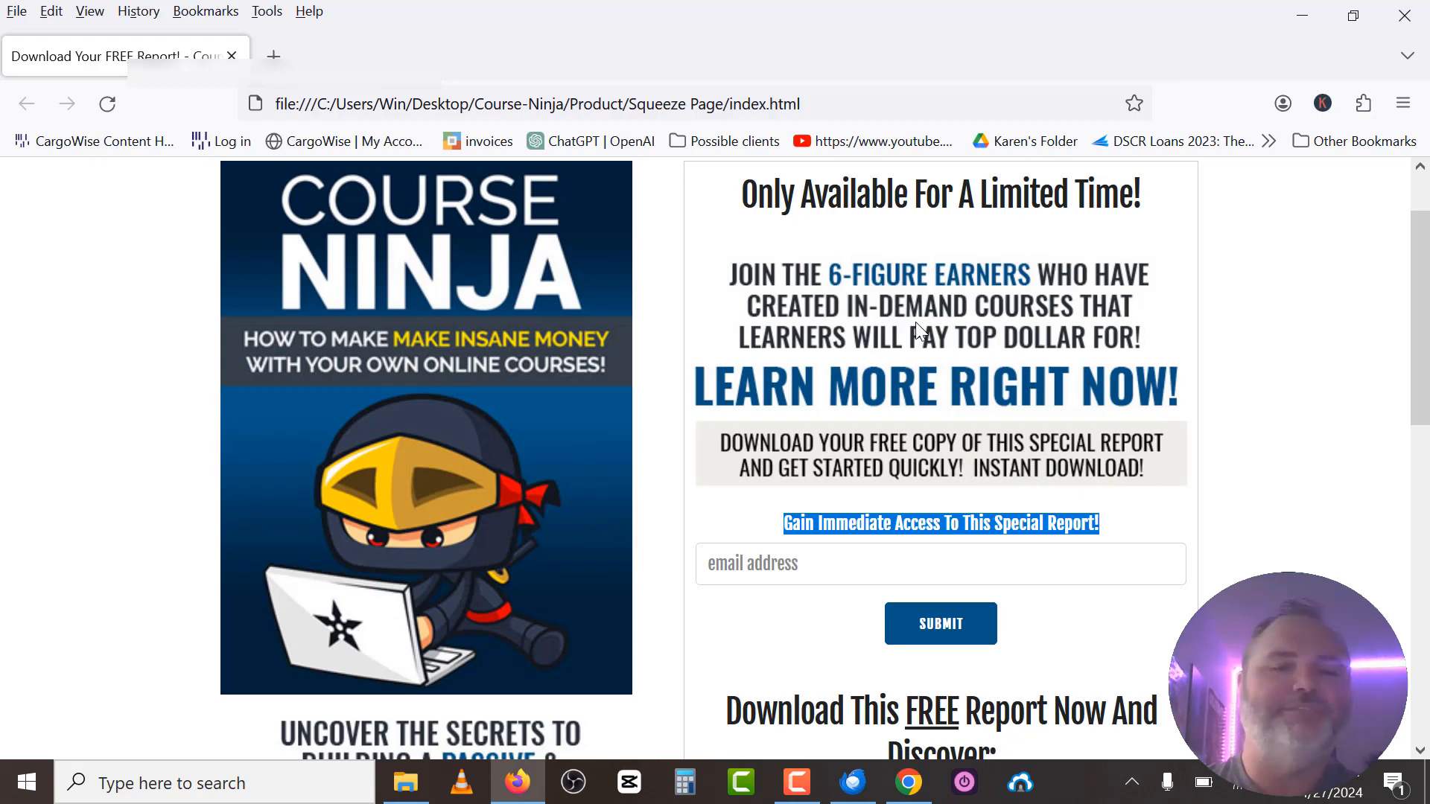
click(1307, 18)
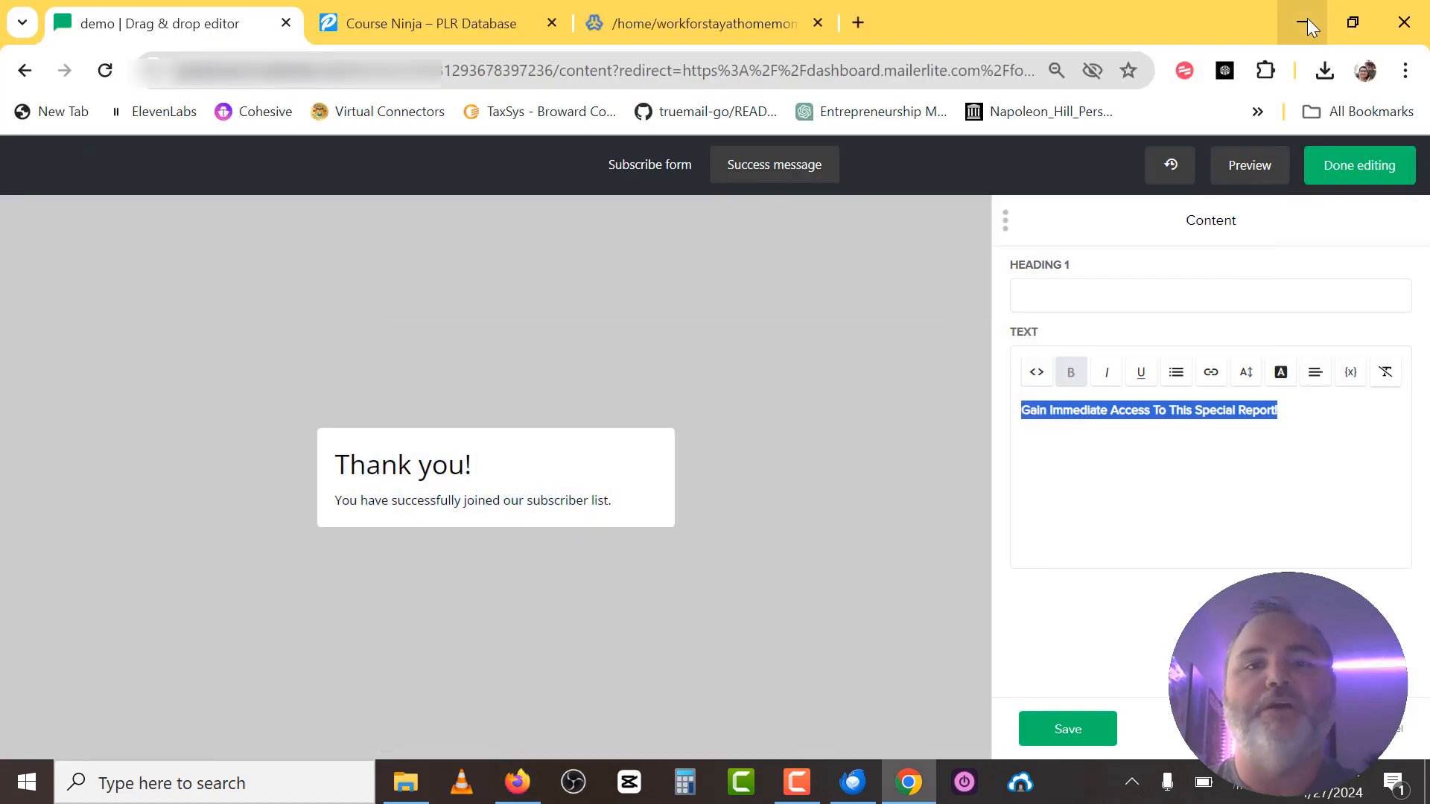
click(681, 25)
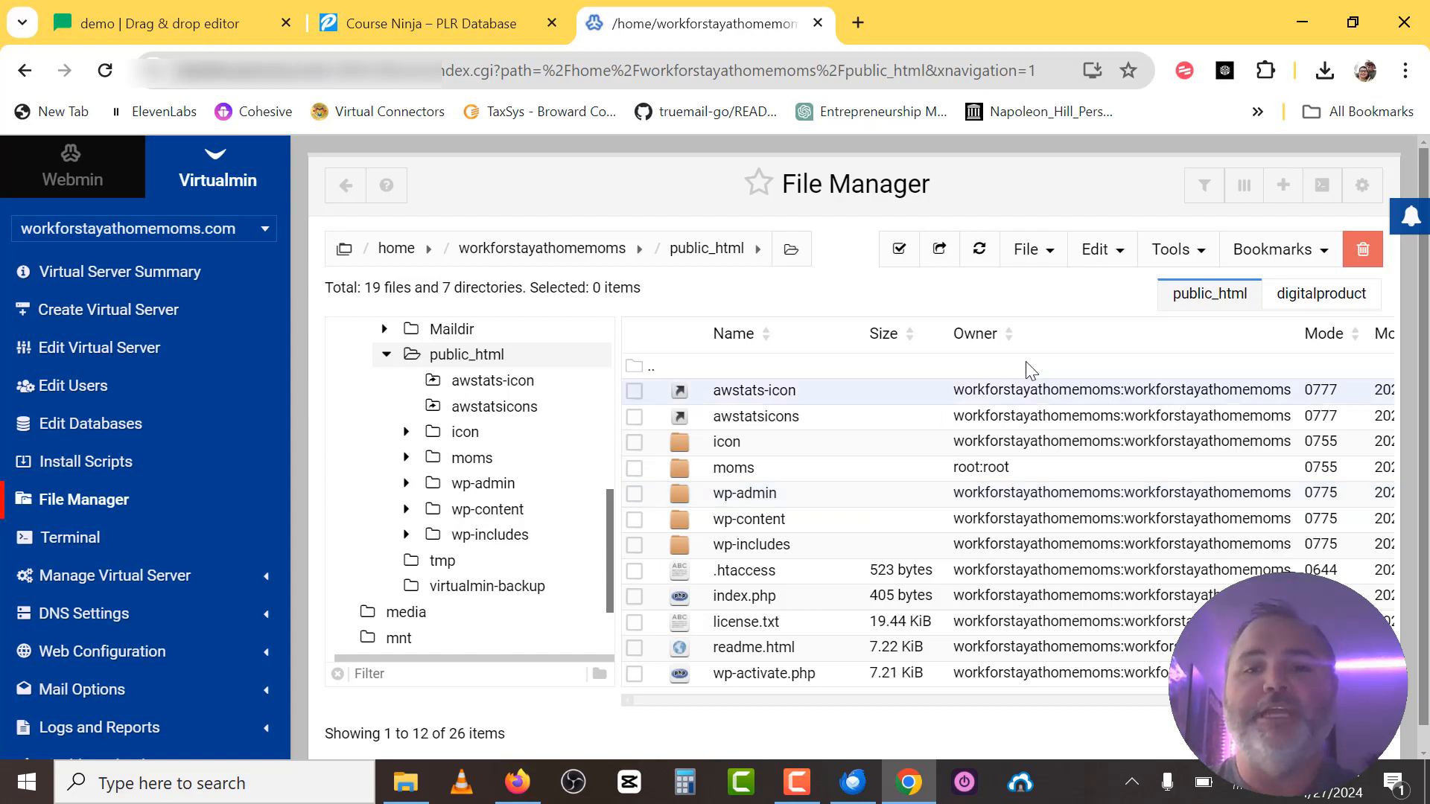
Create a new folder named 'demo' inside public_html.
click(1032, 251)
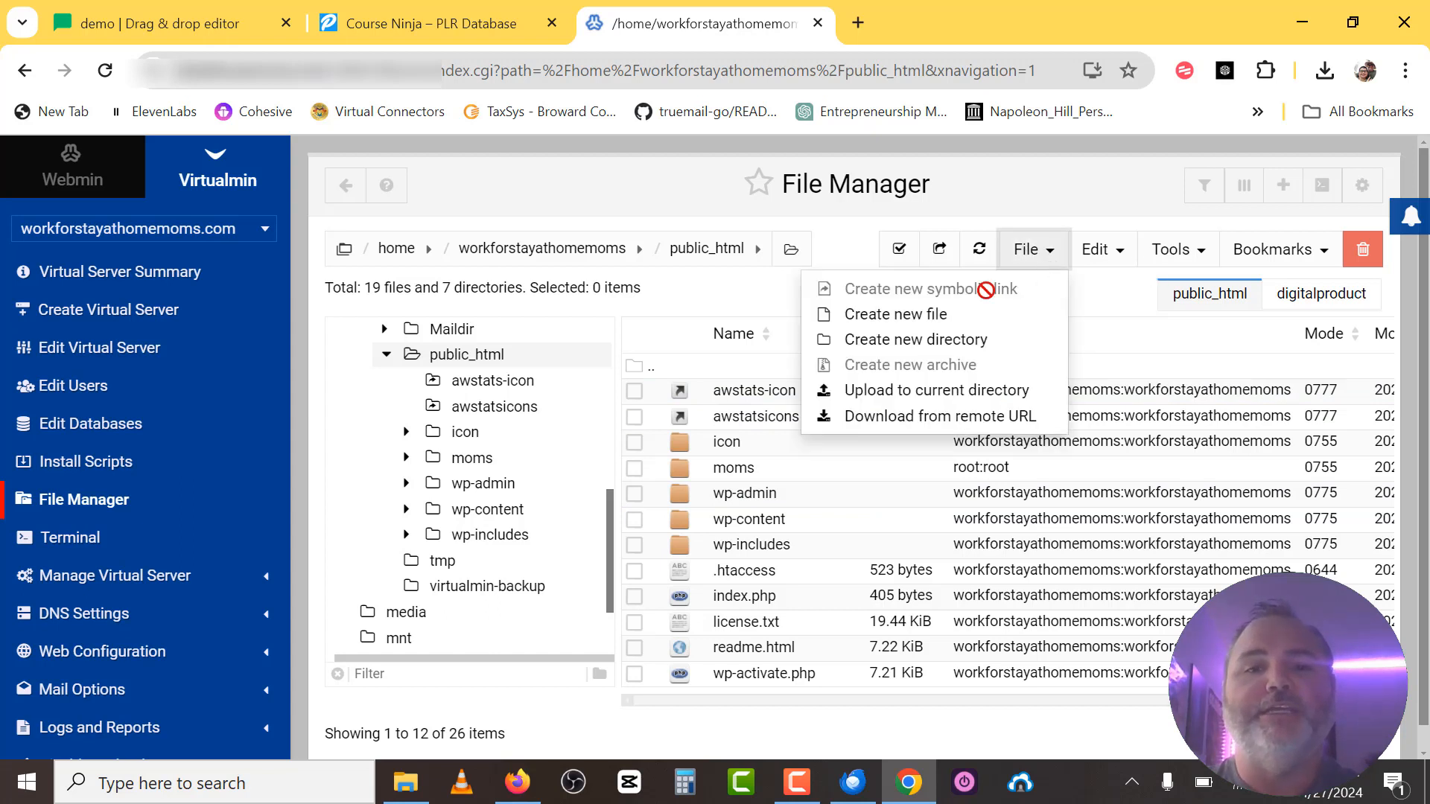
click(941, 341)
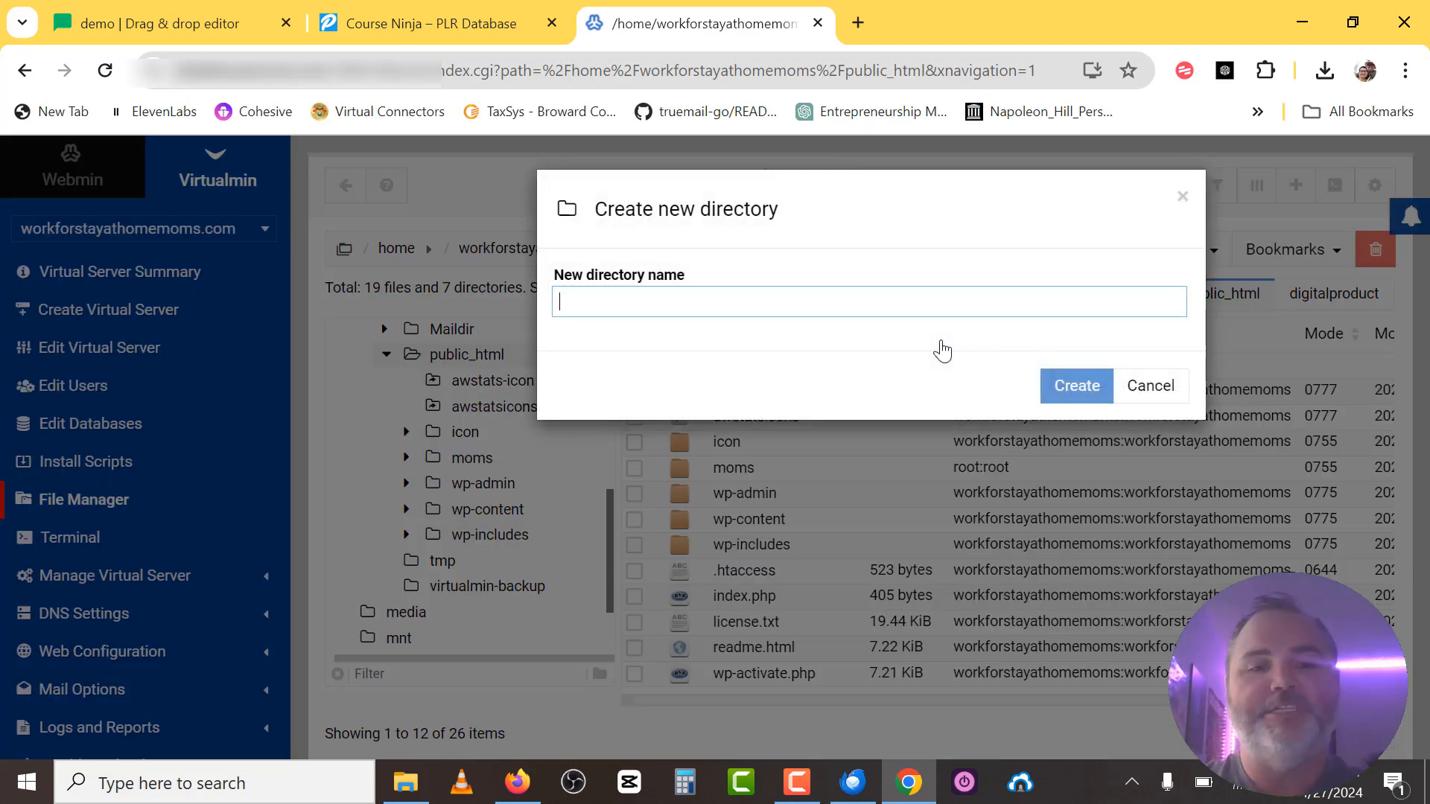
text(demo)
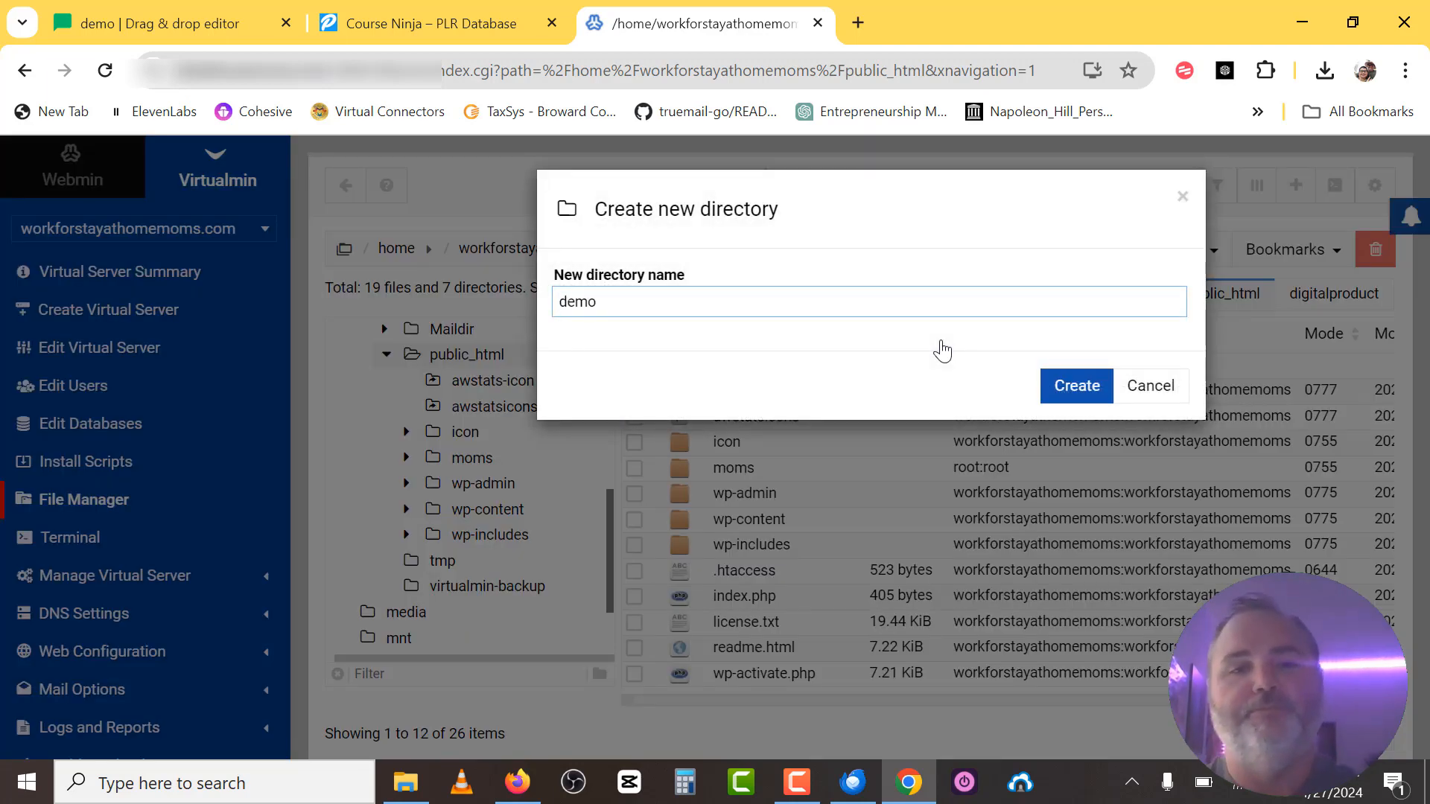
click(1075, 387)
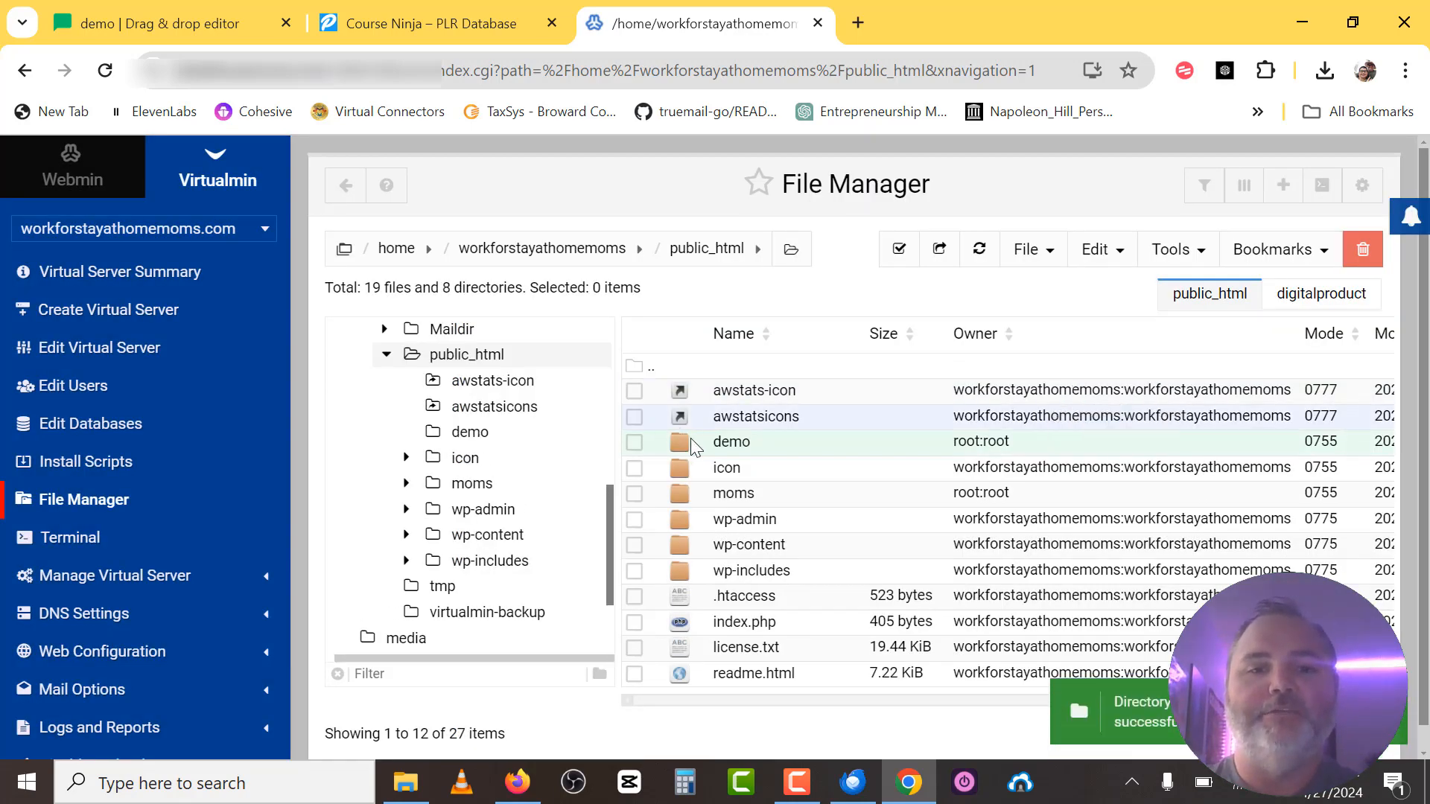
View the demo folder's properties, then close them.
right_click(691, 441)
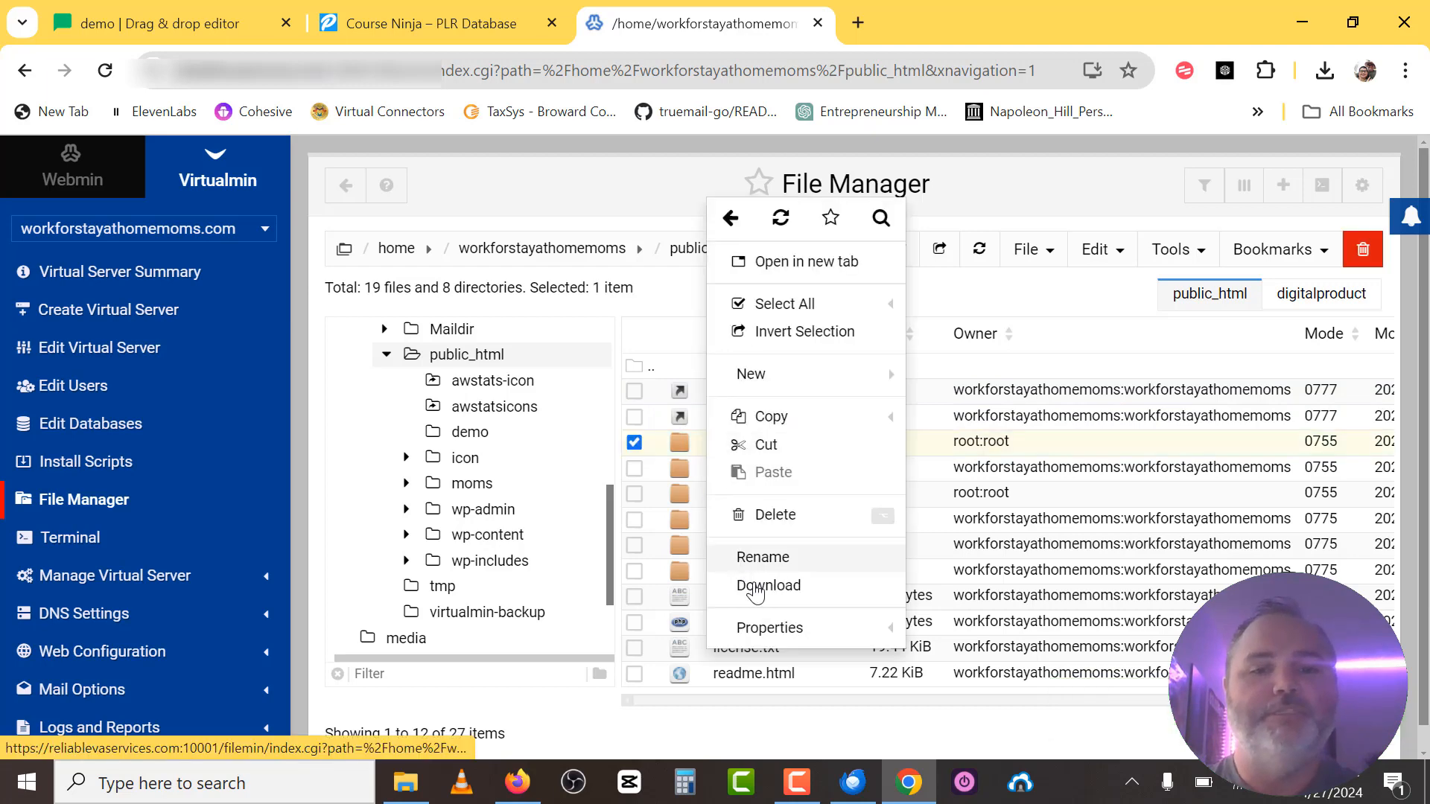
click(775, 629)
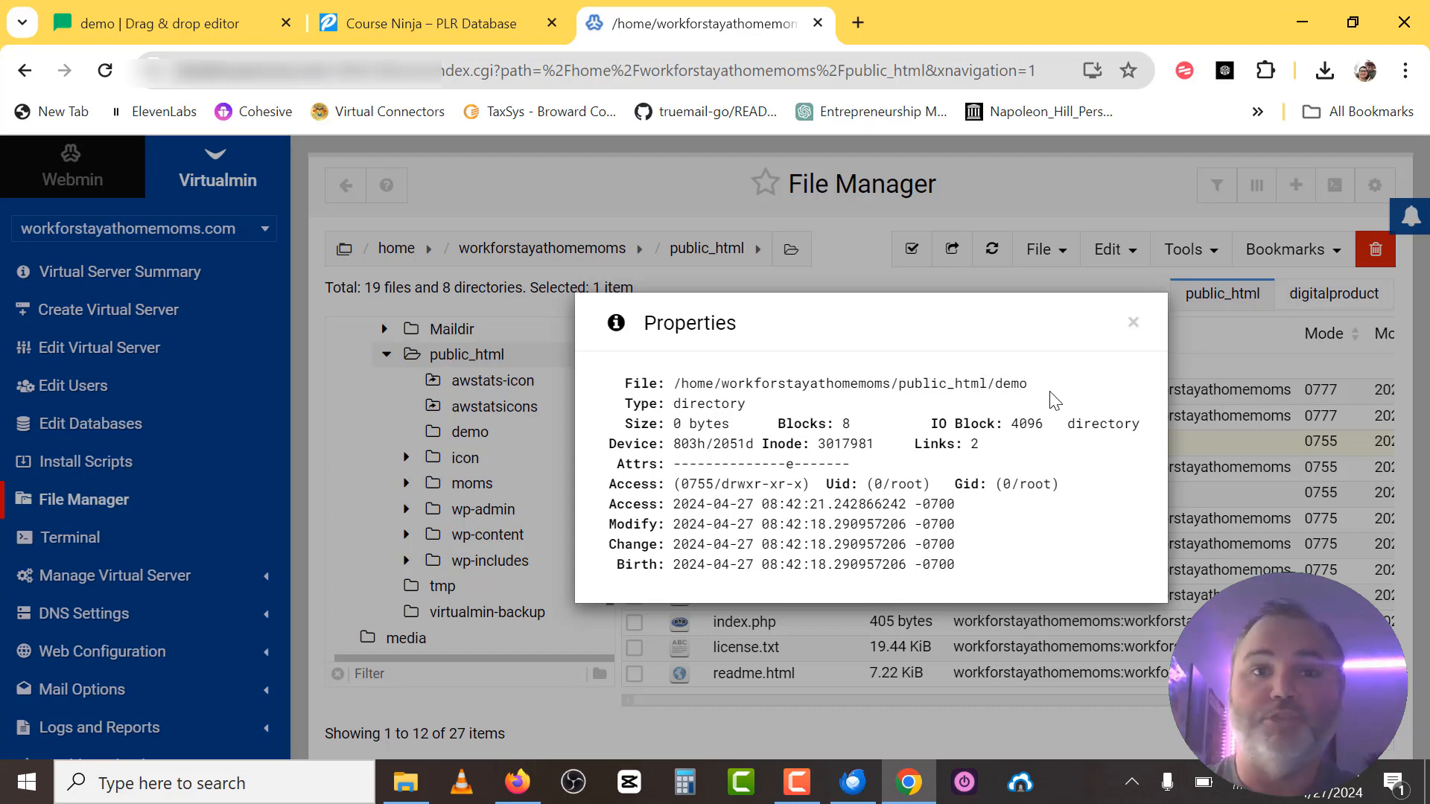
click(1132, 322)
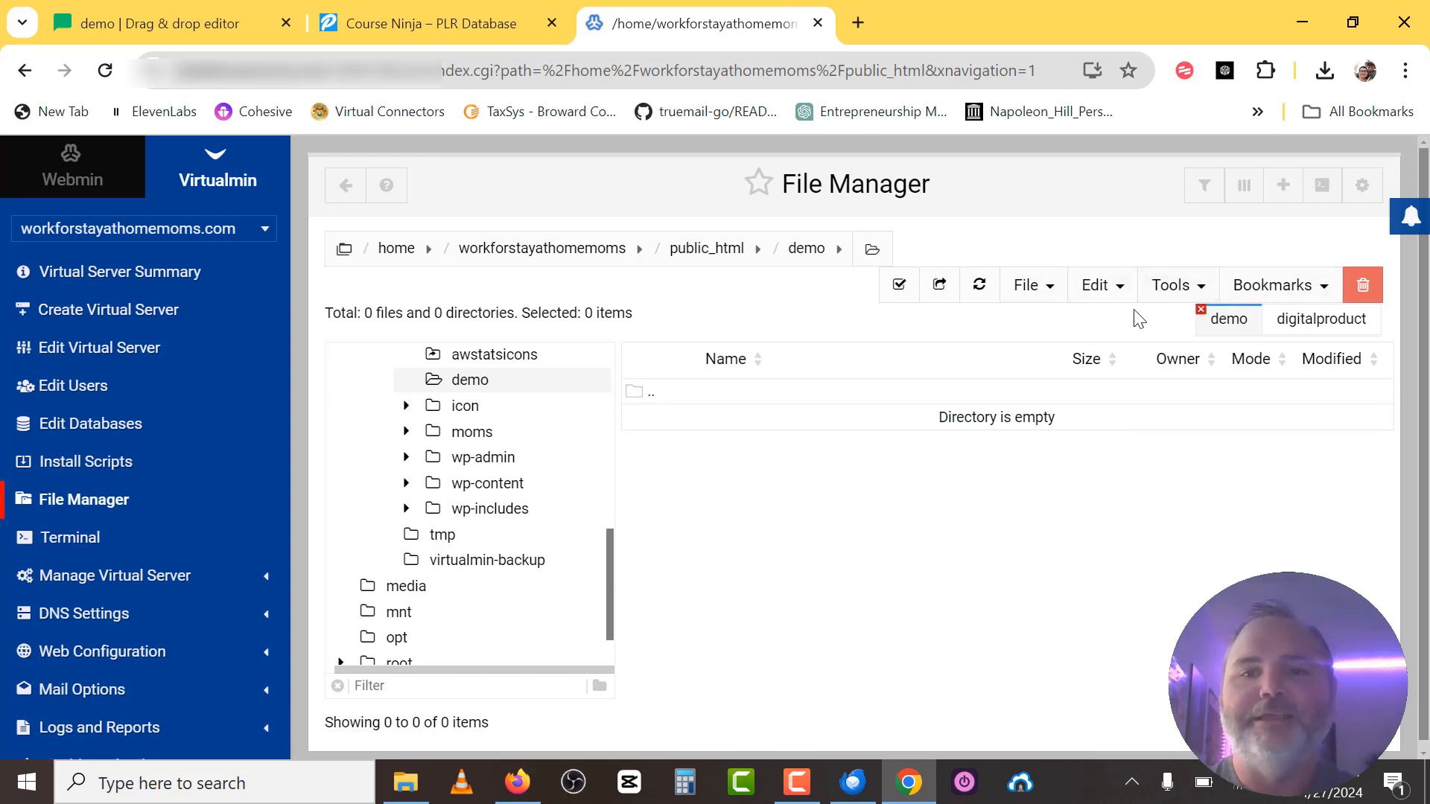
Upload the Desktop's Course-Ninja directory and its 26 files into demo with Directory Upload.
click(1097, 295)
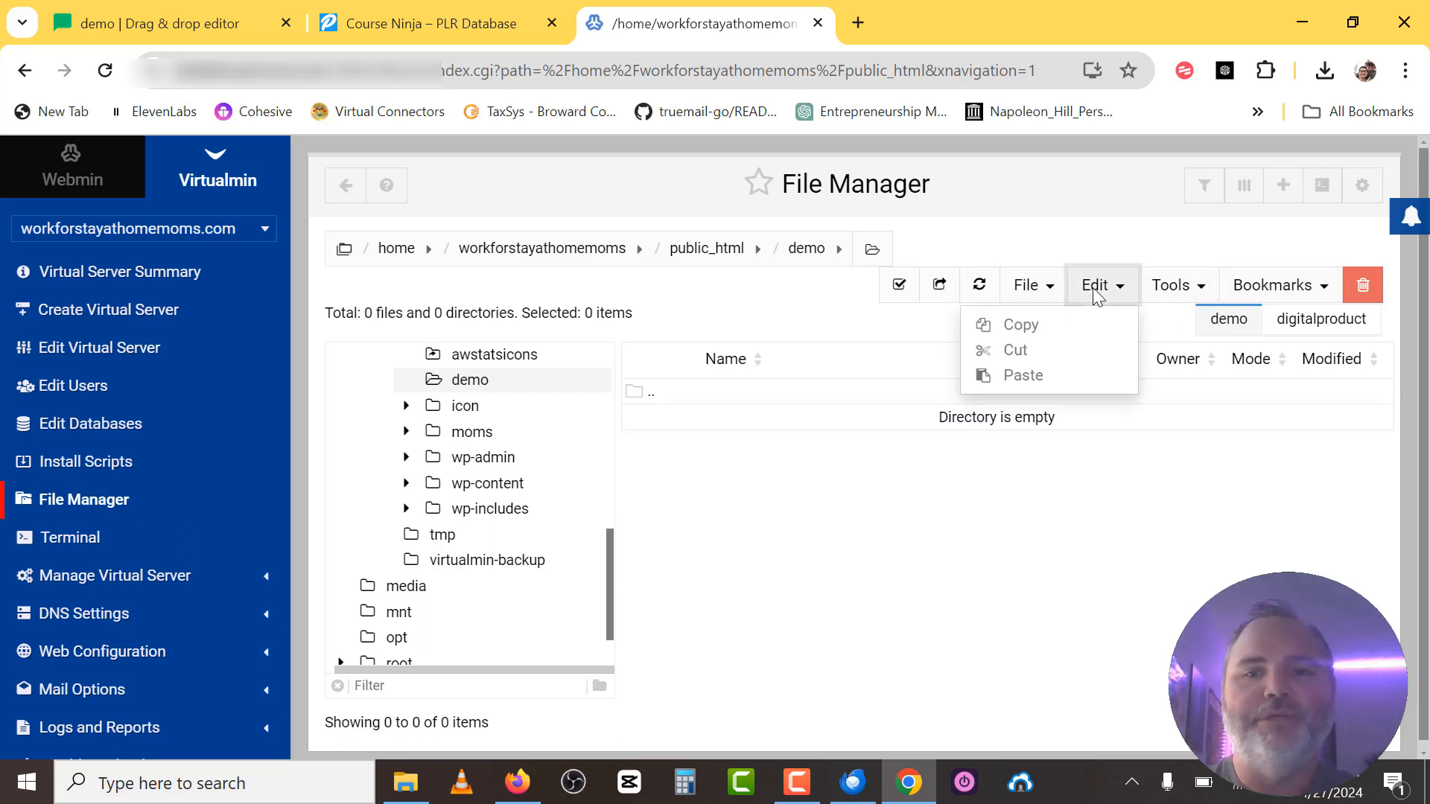
click(1030, 292)
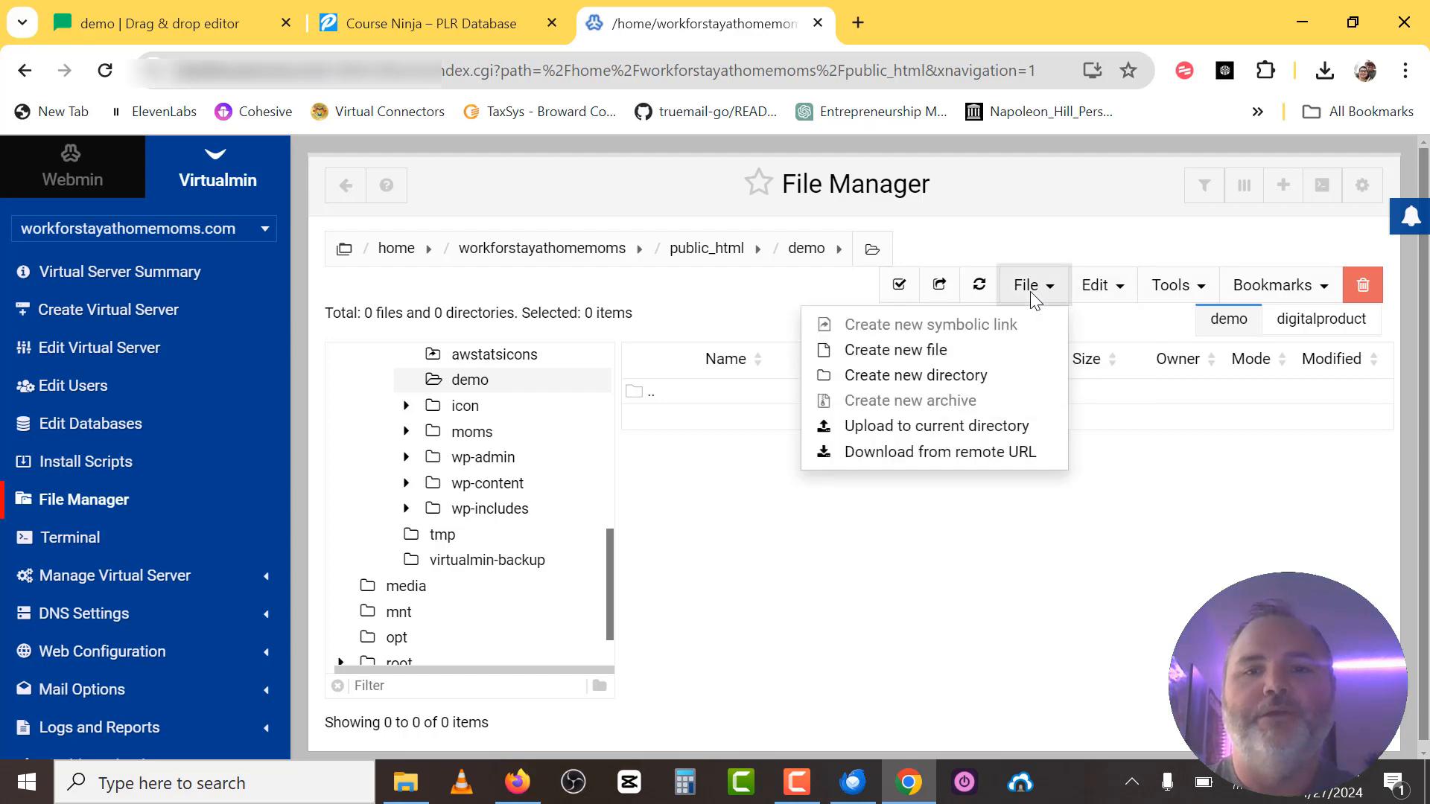
click(937, 427)
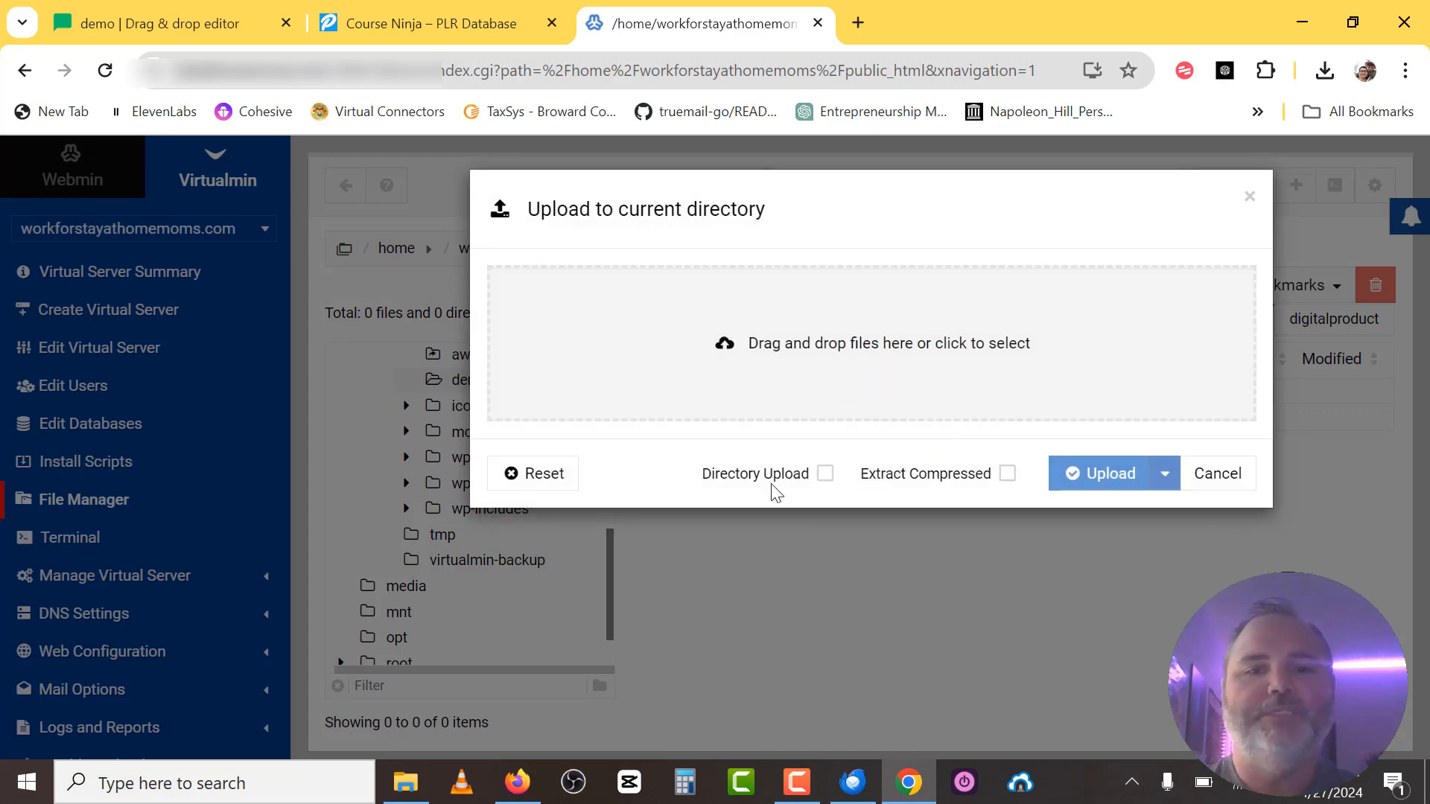
click(824, 474)
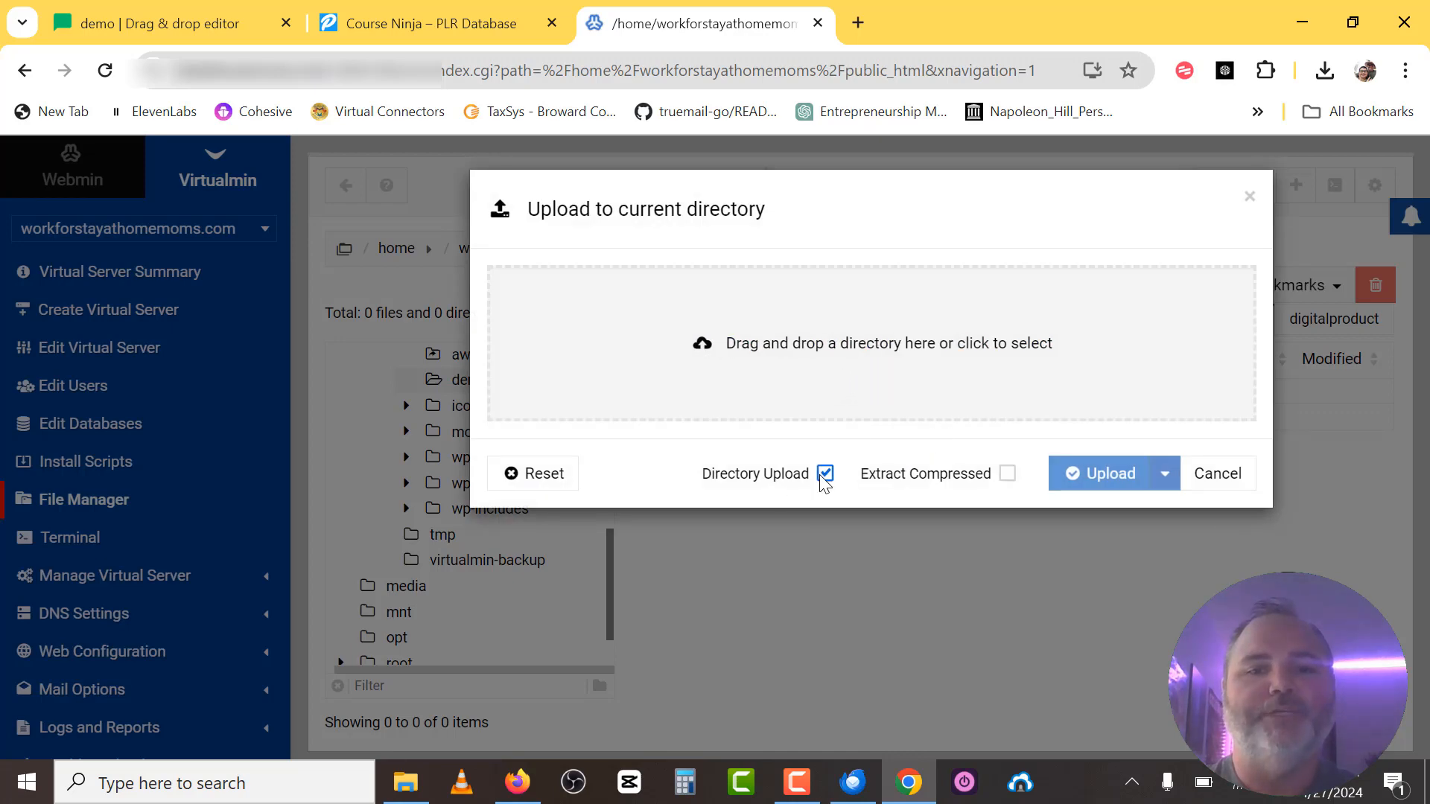
click(842, 360)
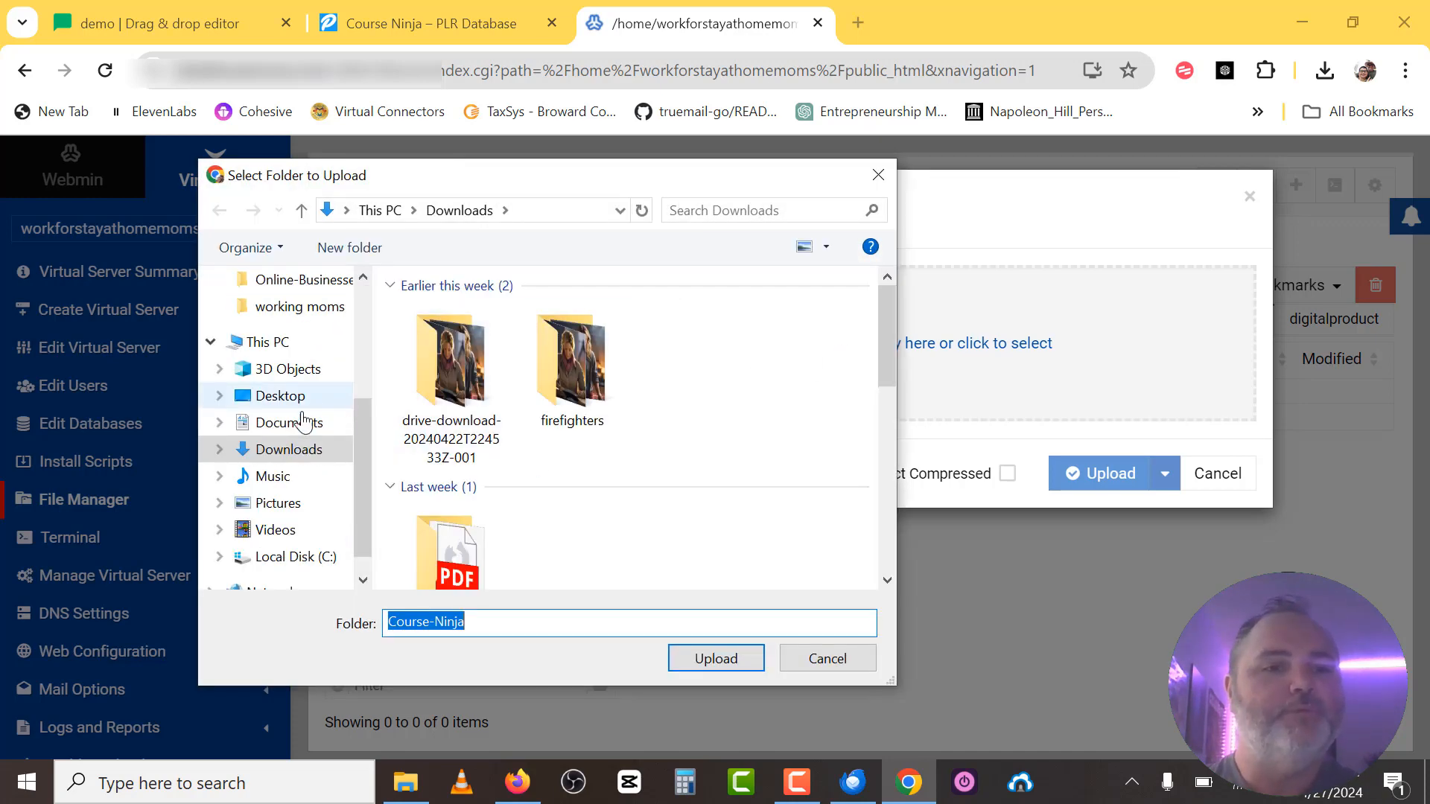
click(280, 401)
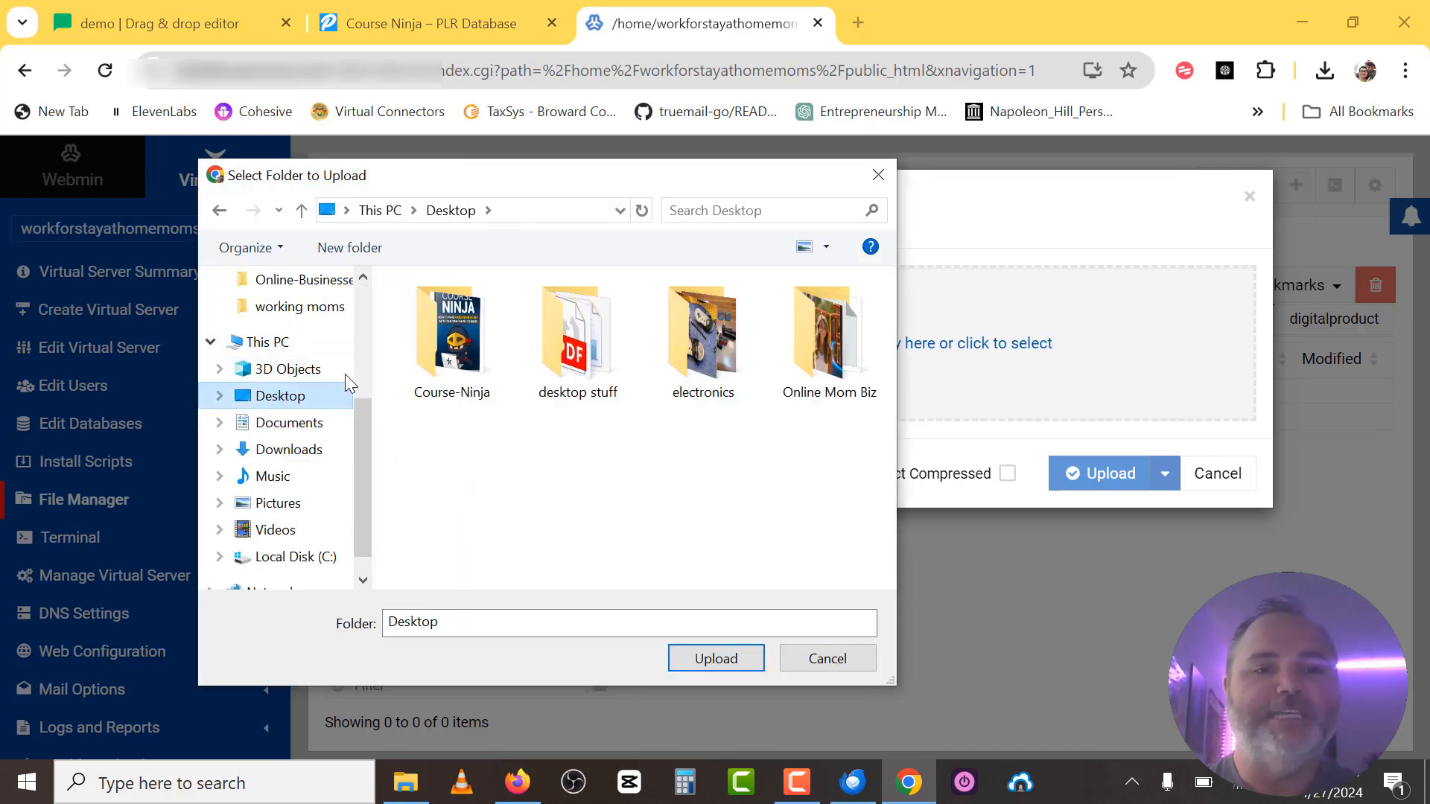
click(457, 350)
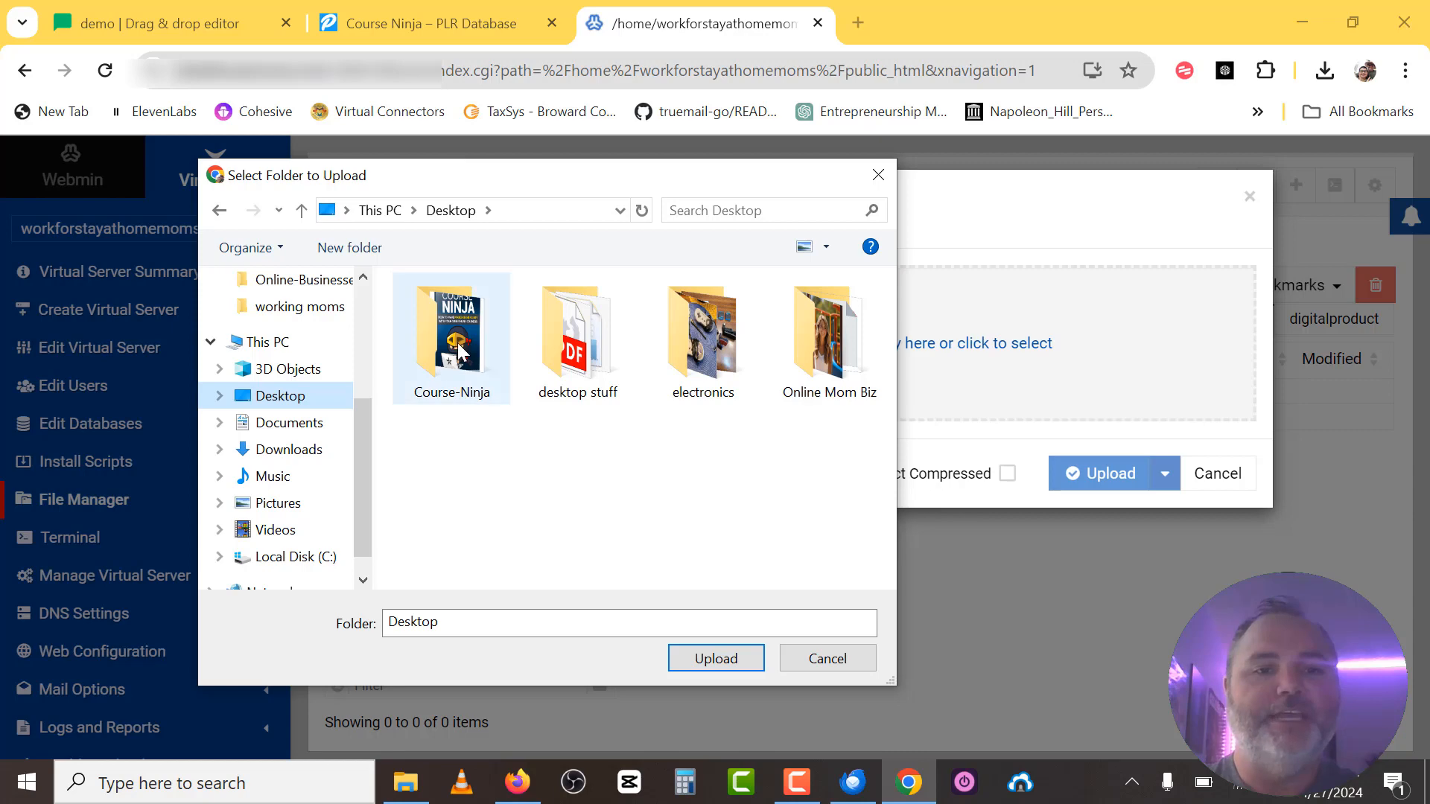
click(721, 665)
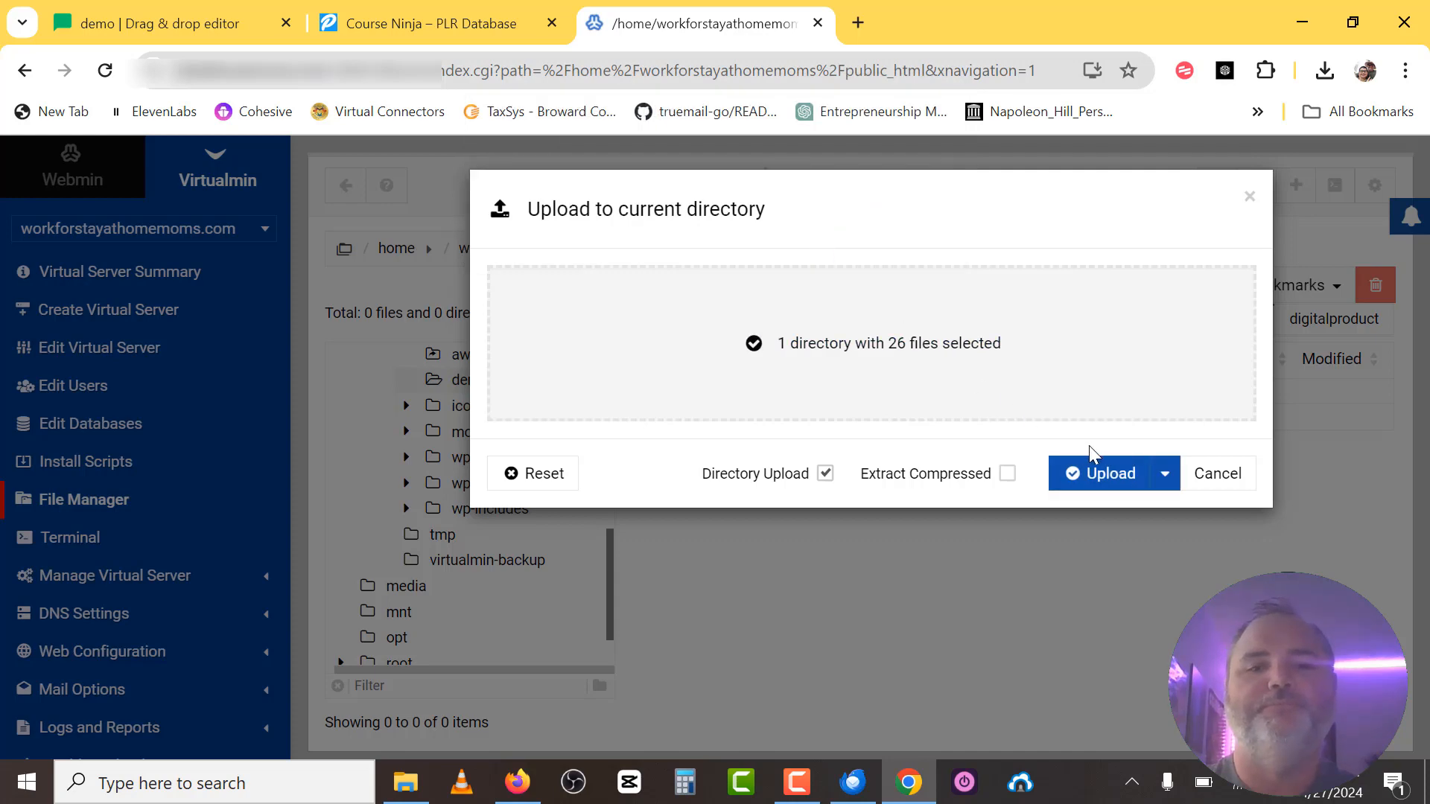
click(1113, 476)
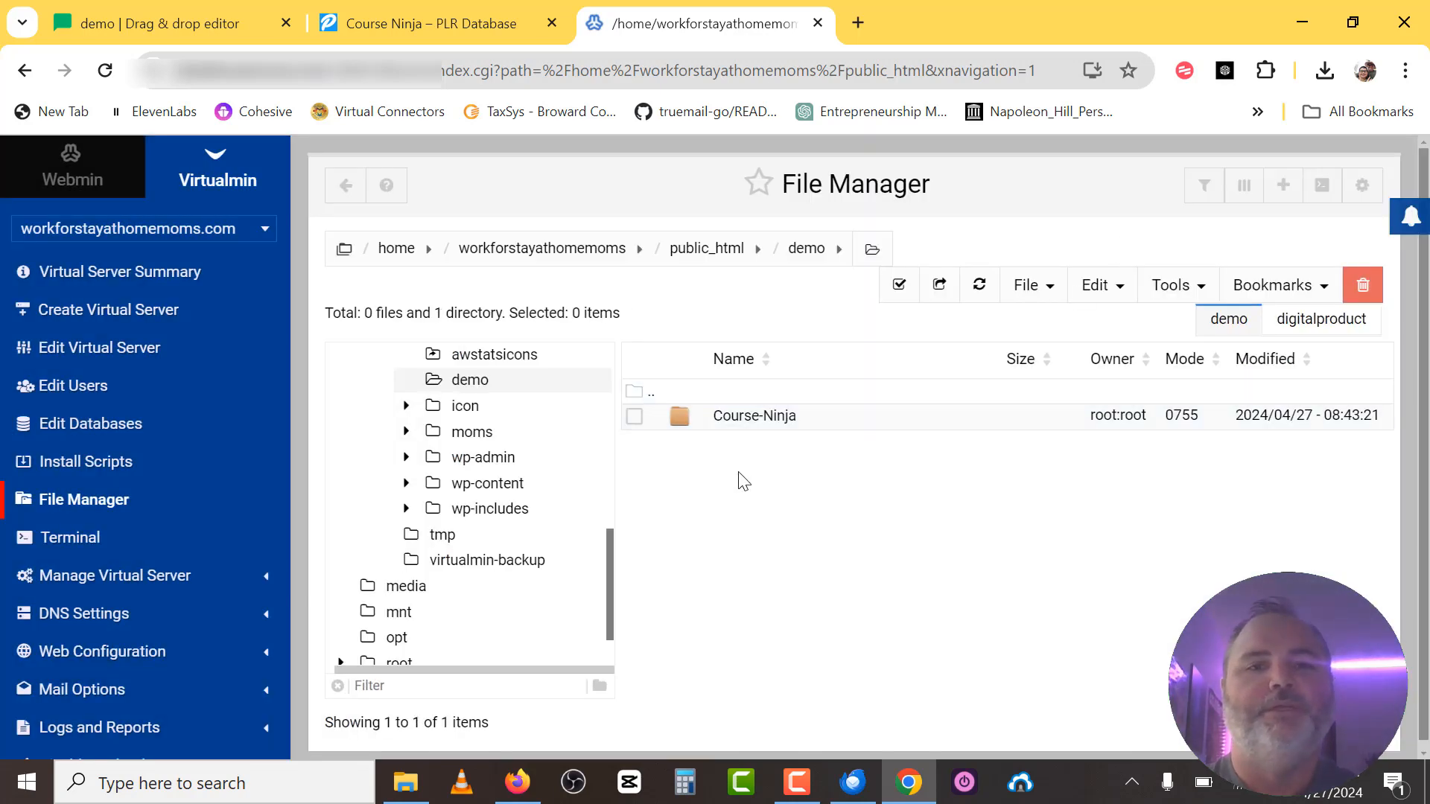
Open the Course-Ninja > Product > Squeeze Page folders.
double_click(706, 423)
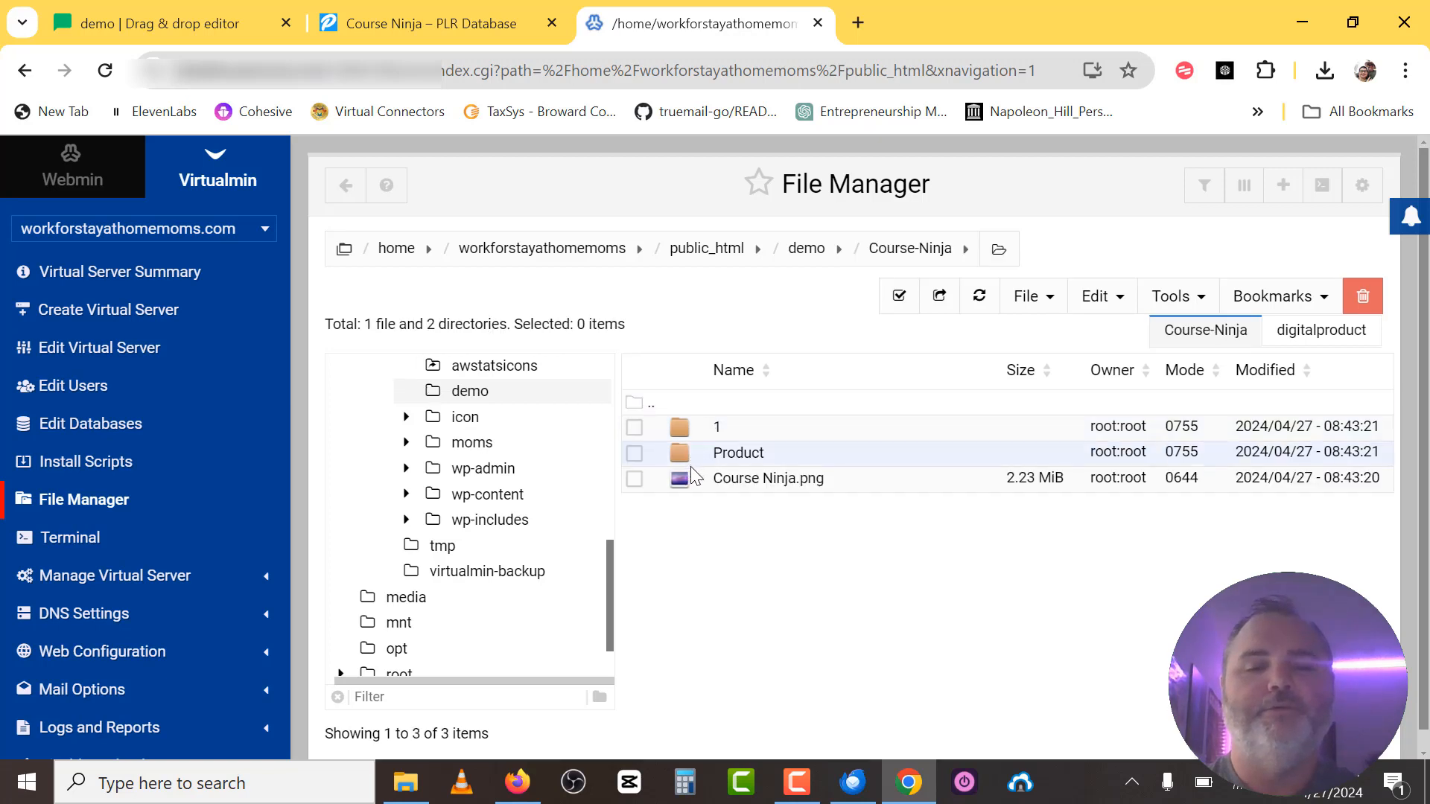
double_click(715, 454)
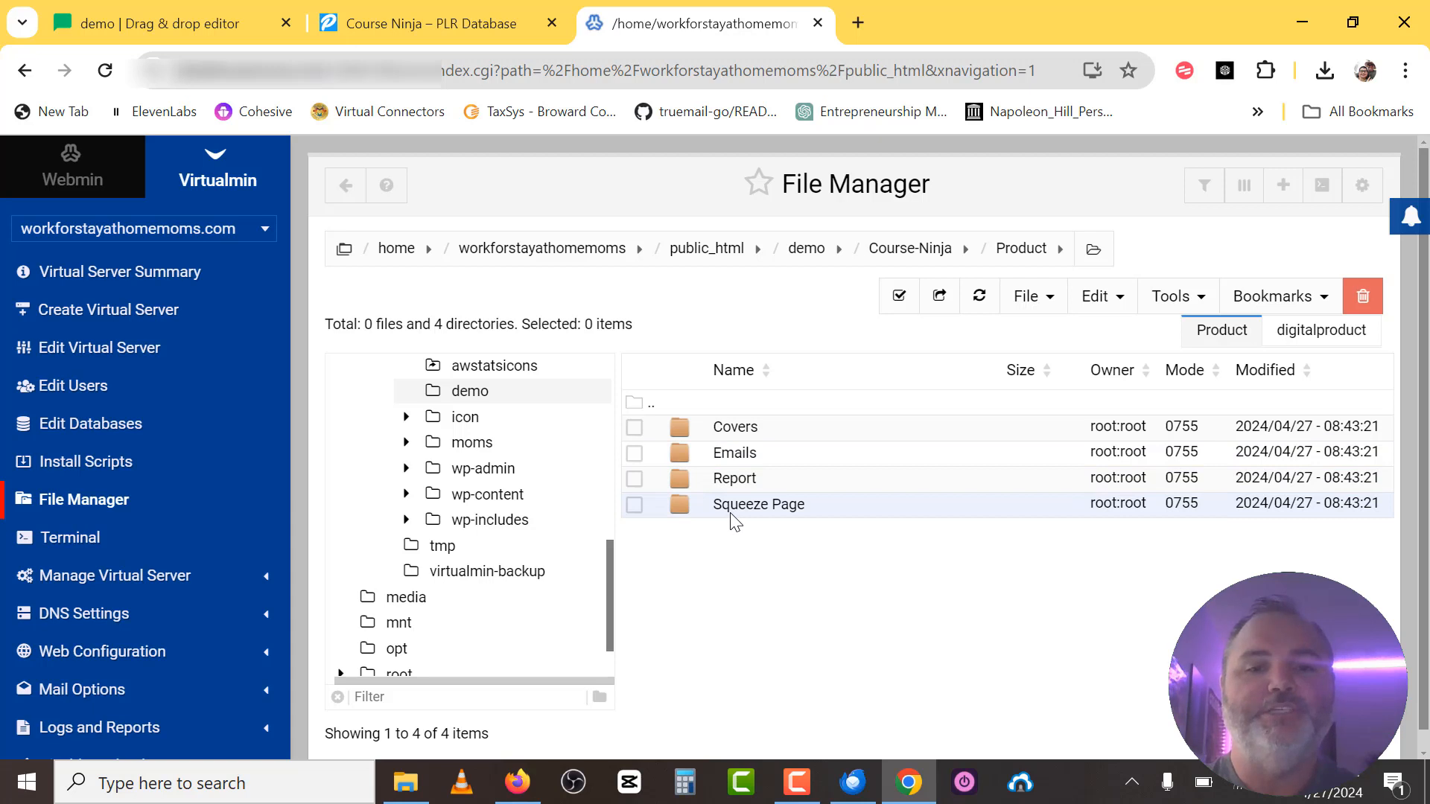
double_click(732, 519)
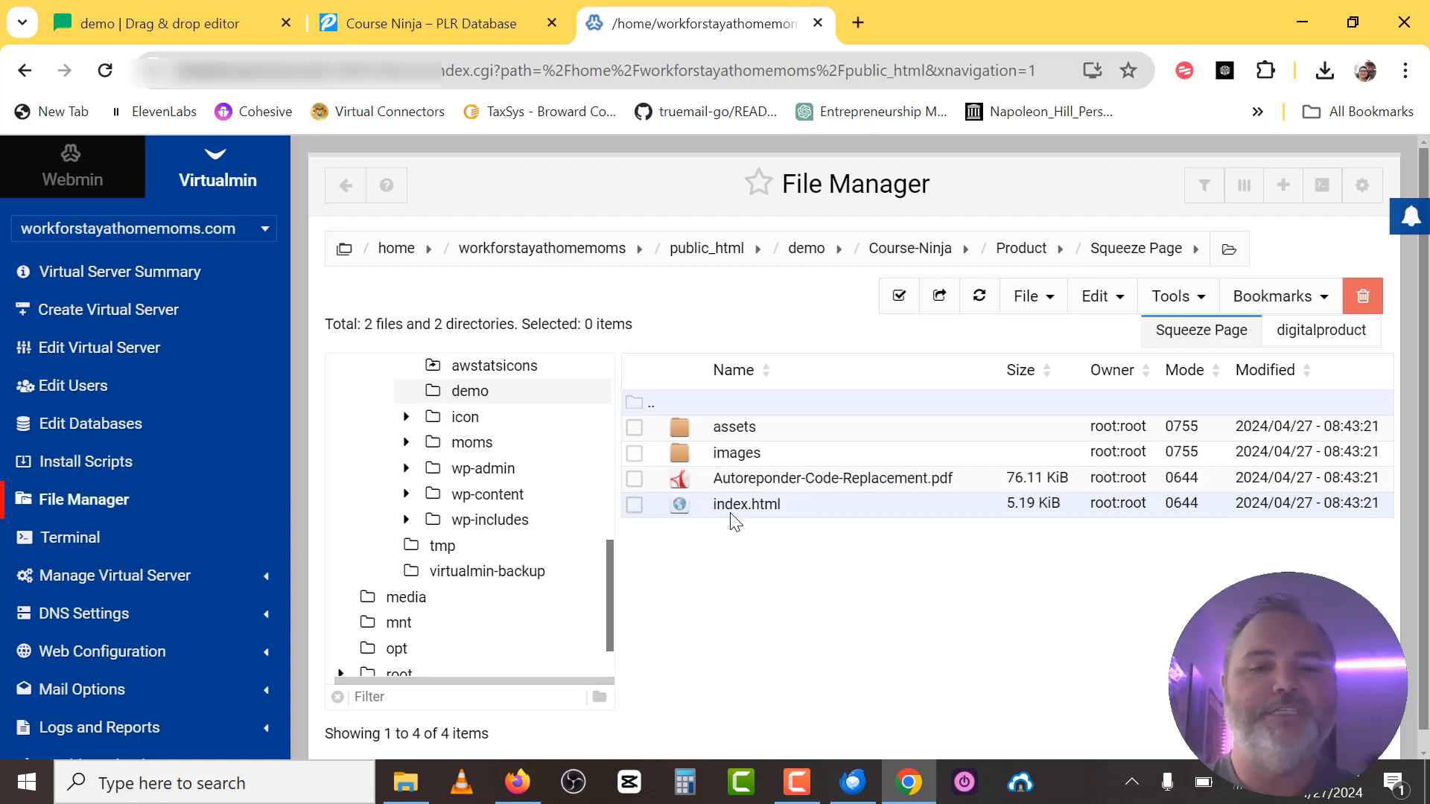
Copy index.html's path /demo/Course-Ninja/Product/Squeeze Page/index.html from its Properties.
right_click(742, 511)
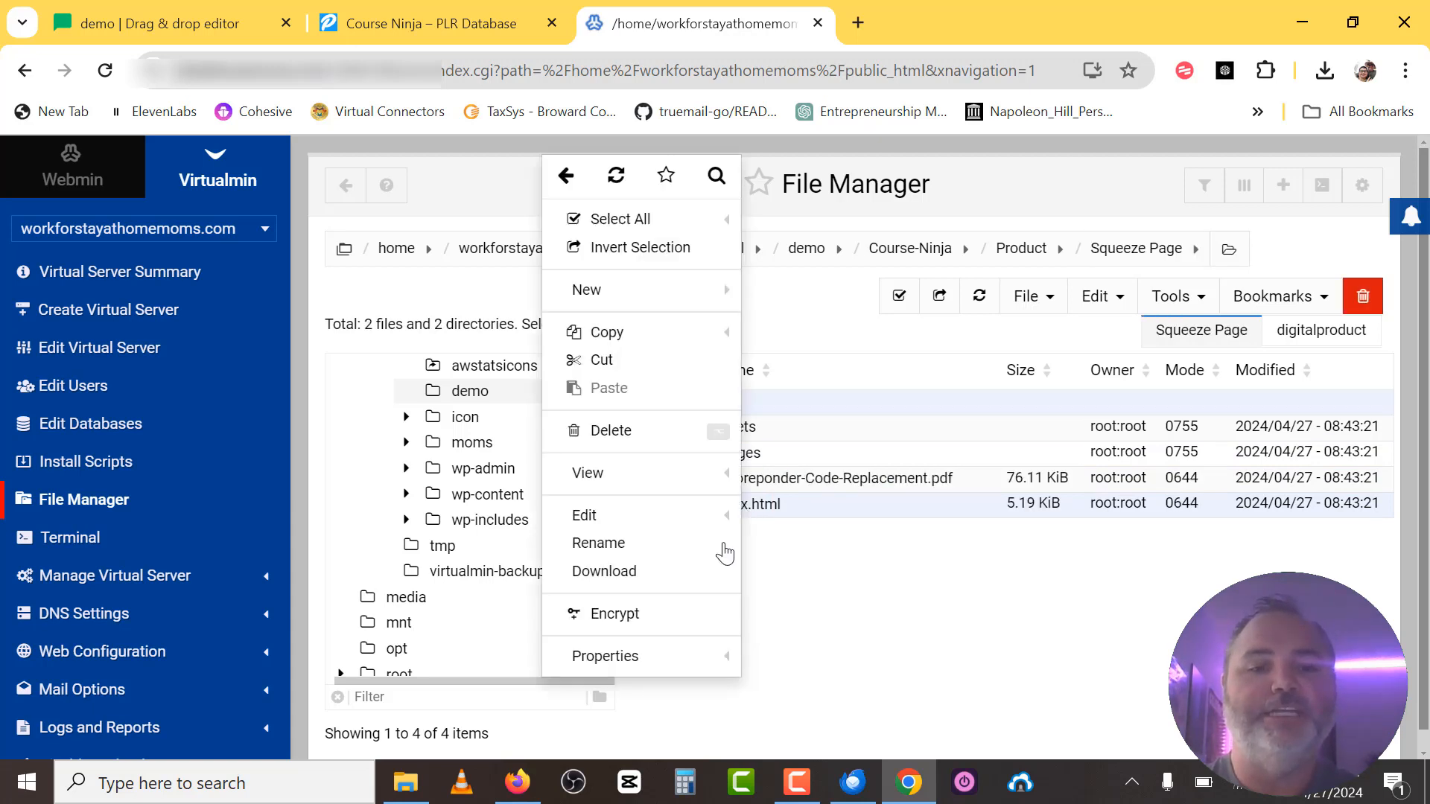
click(638, 660)
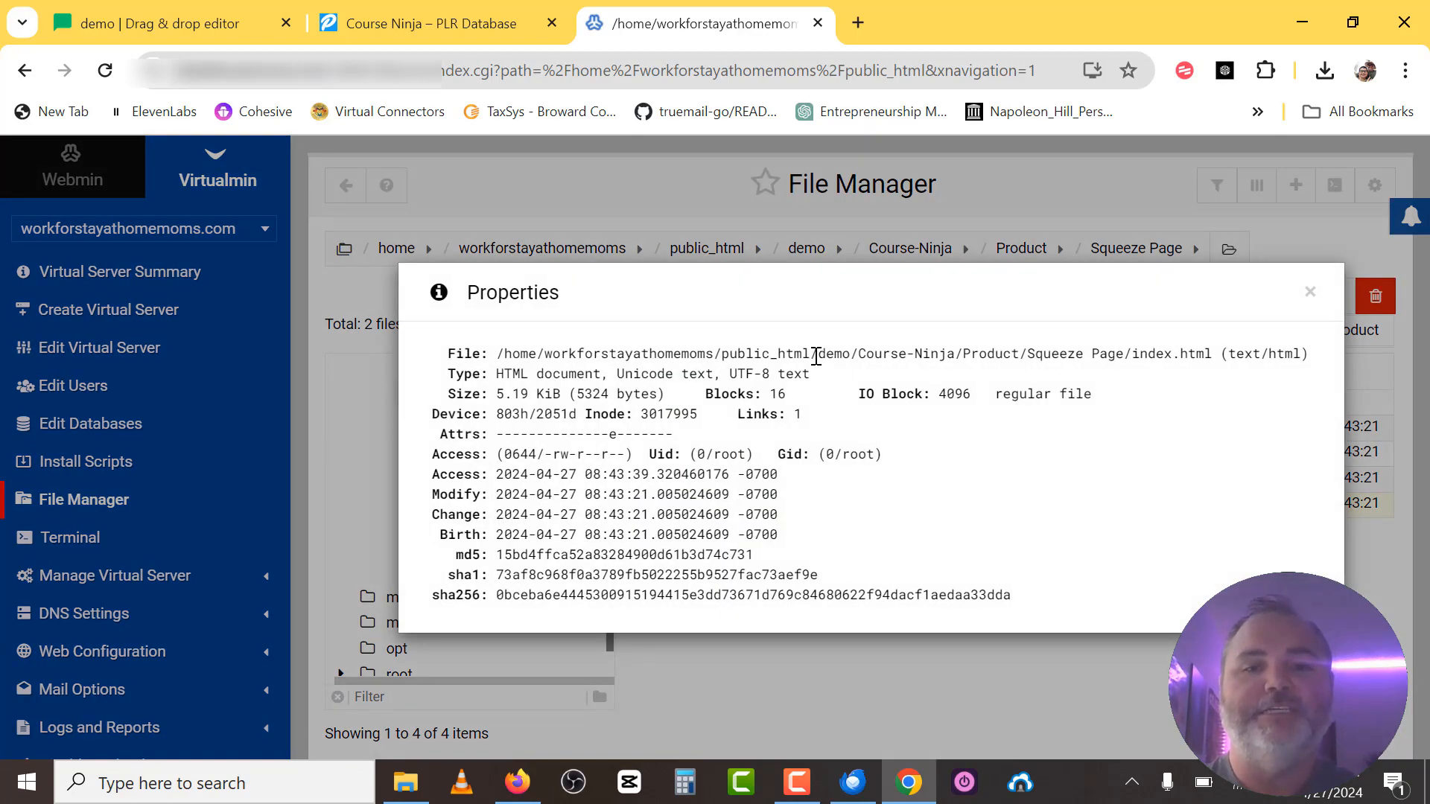
drag(813, 355, 1214, 358)
key(ctrl+c)
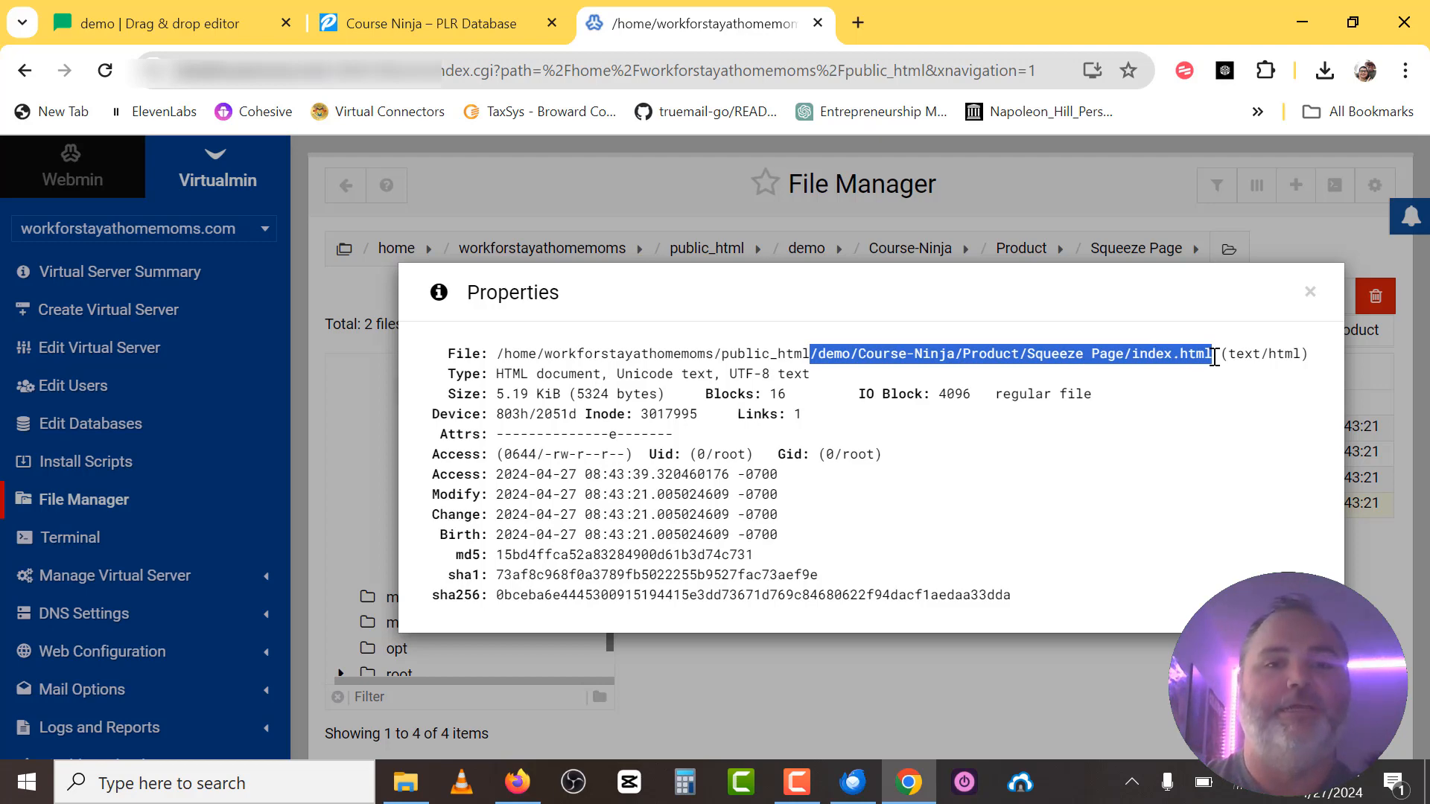
click(856, 25)
Load the live squeeze page at the site domain plus the pasted /demo/Course-Ninja path.
text(wok)
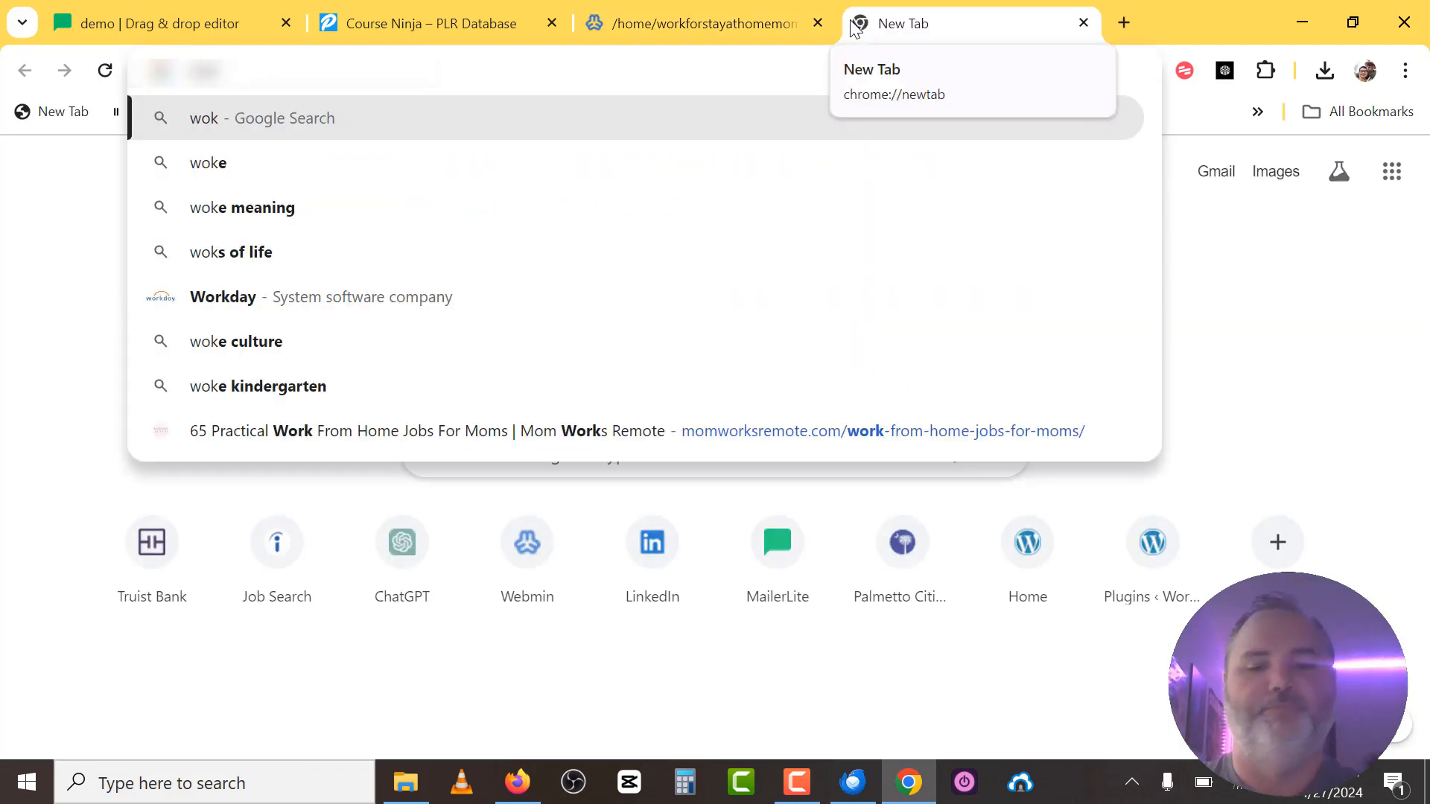
key(BackSpace)
text(r)
key(End)
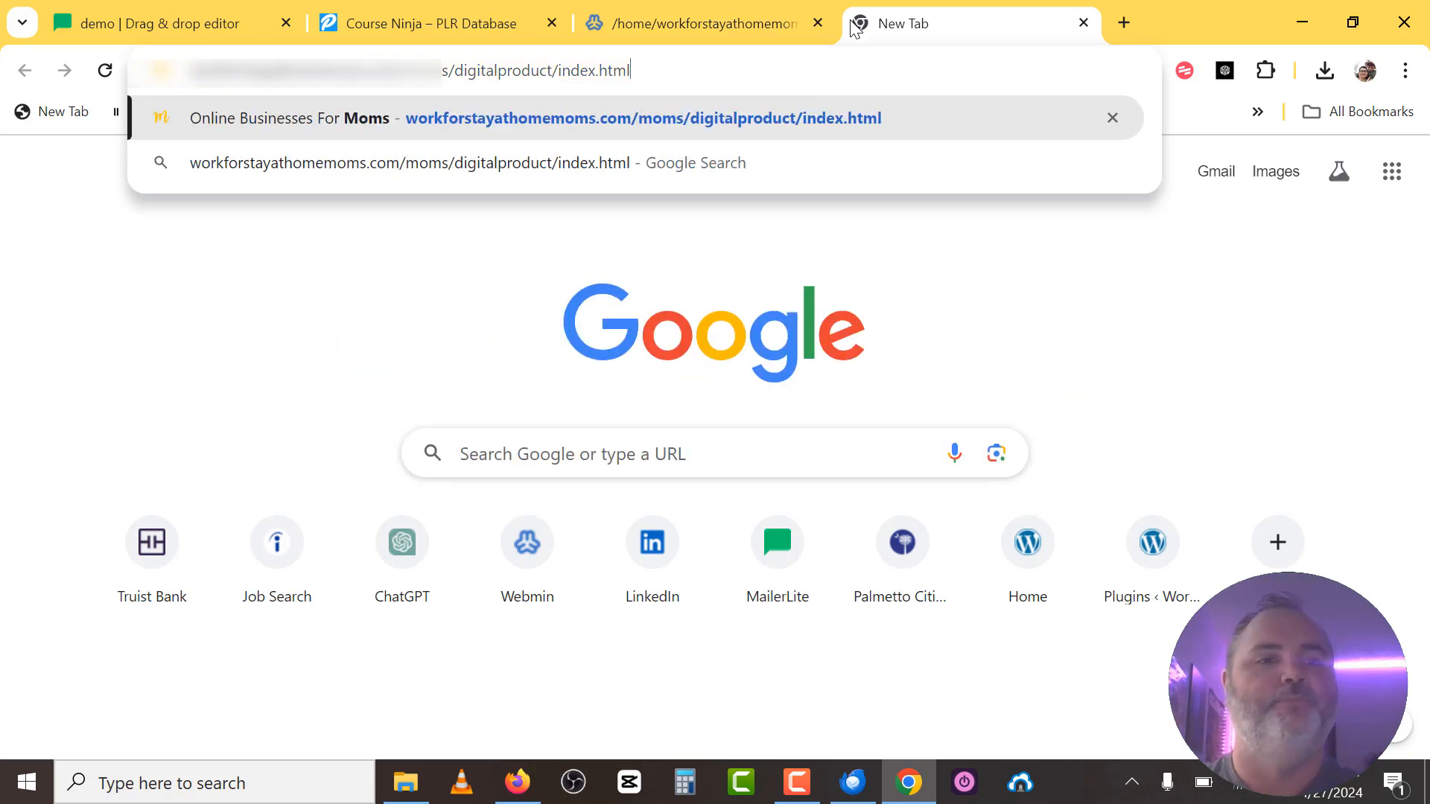
key(BackSpace)
key(BackSpace)
key(BackSpace)
key(BackSpace)
key(BackSpace)
key(BackSpace)
key(BackSpace)
key(BackSpace)
key(BackSpace)
key(BackSpace)
key(BackSpace)
key(BackSpace)
key(BackSpace)
key(BackSpace)
key(BackSpace)
key(BackSpace)
key(BackSpace)
key(BackSpace)
key(BackSpace)
key(BackSpace)
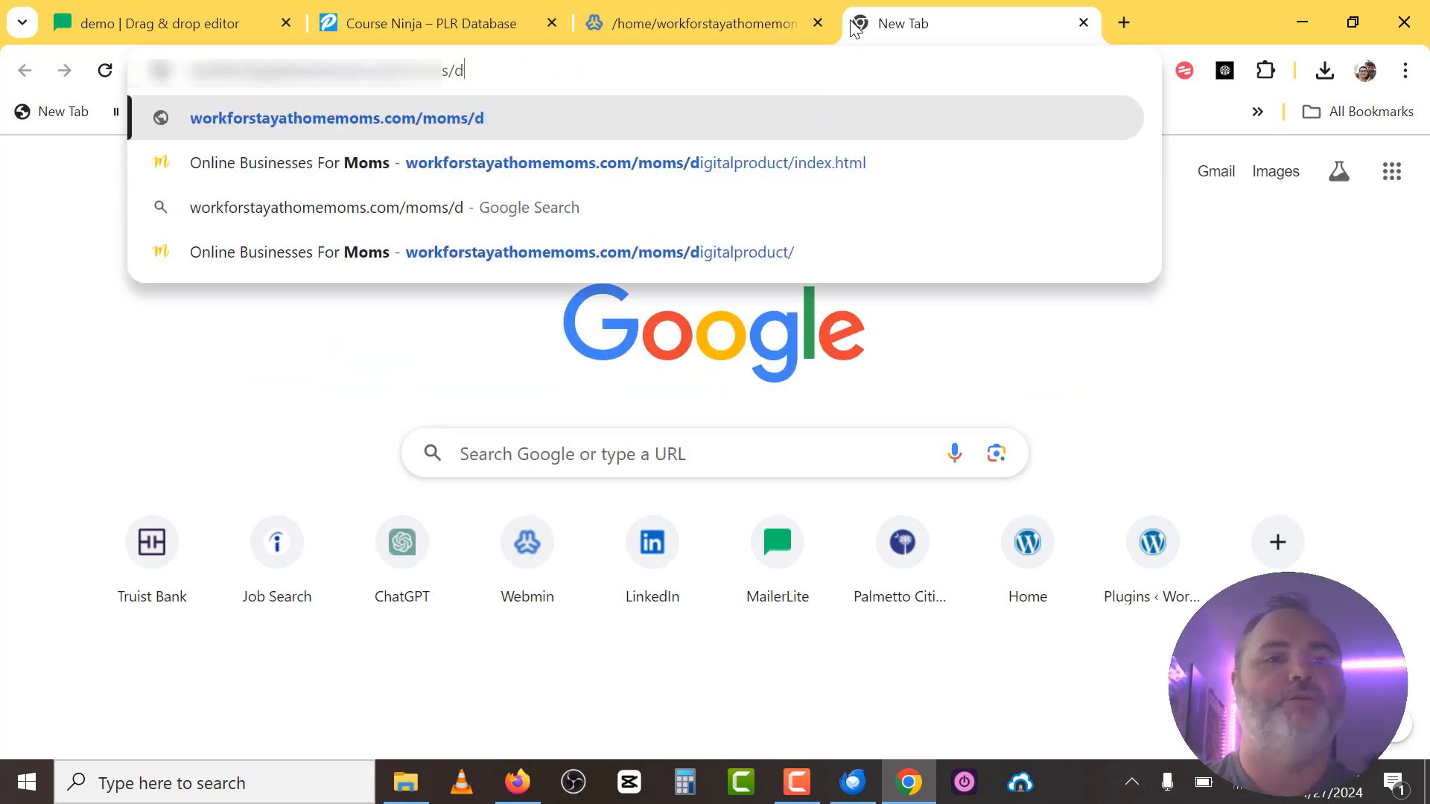
key(BackSpace)
key(BackSpace)
key(BackSpace)
key(BackSpace)
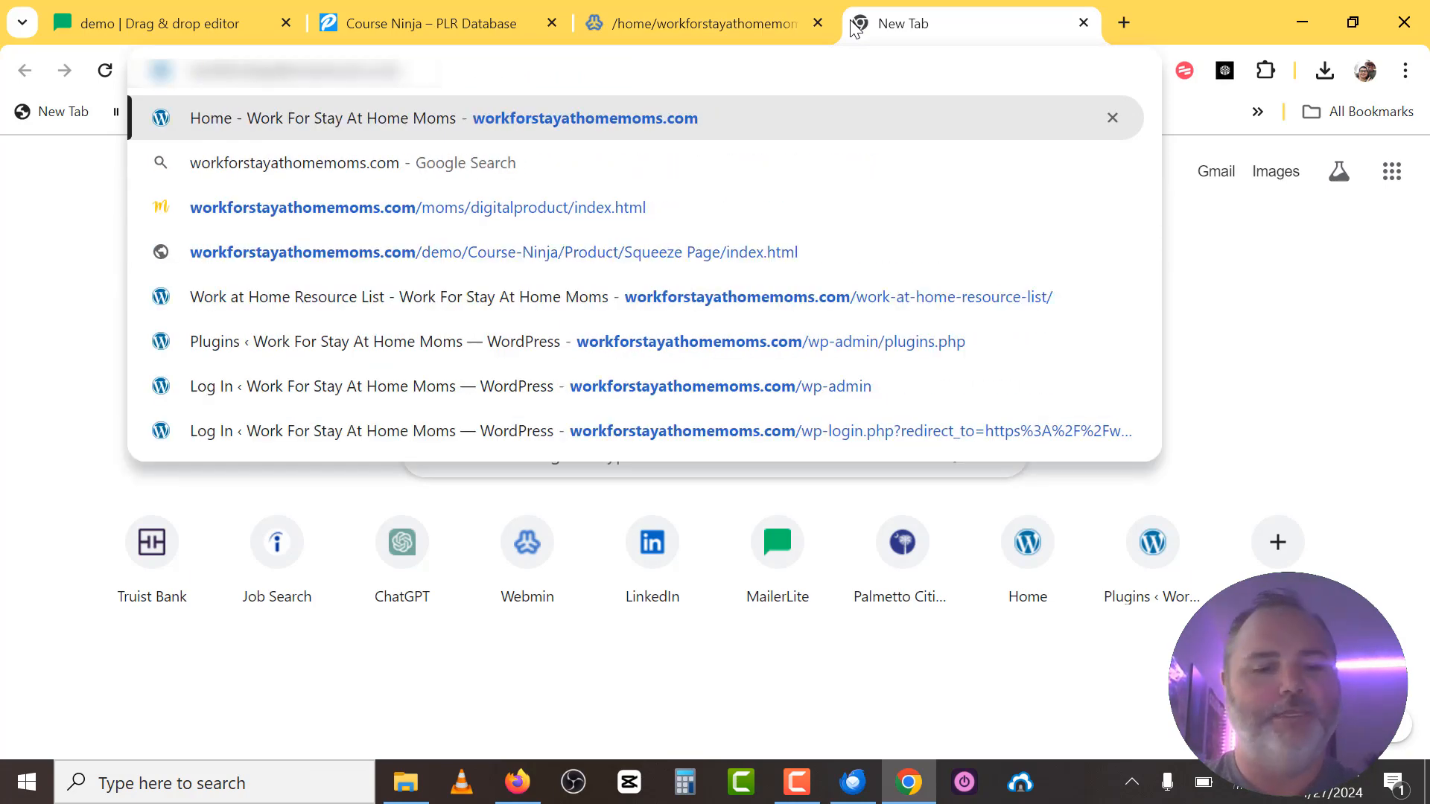
key(ctrl+v)
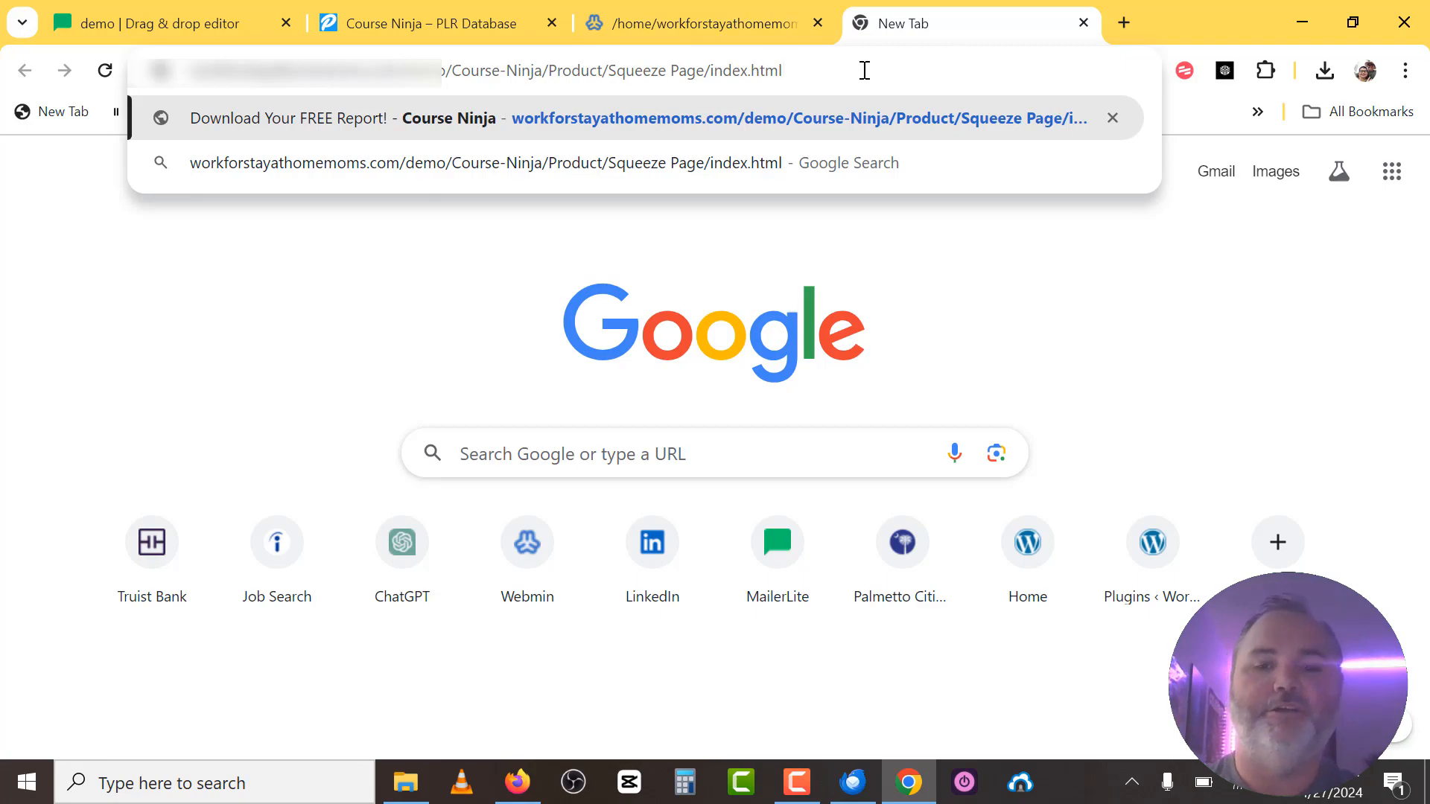
key(Return)
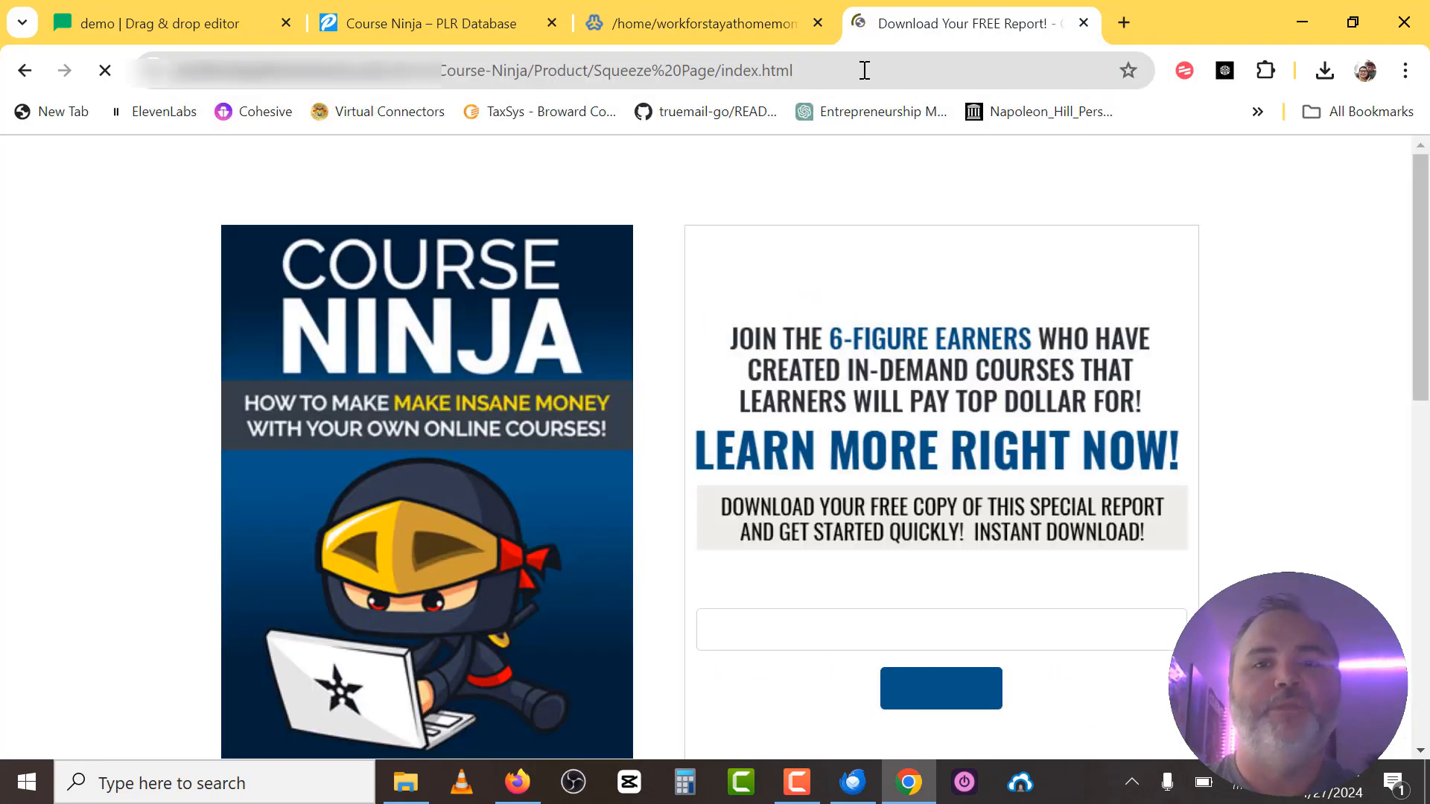
Scroll down to the signup form and submit a test email address.
scroll(719, 356, down, 9)
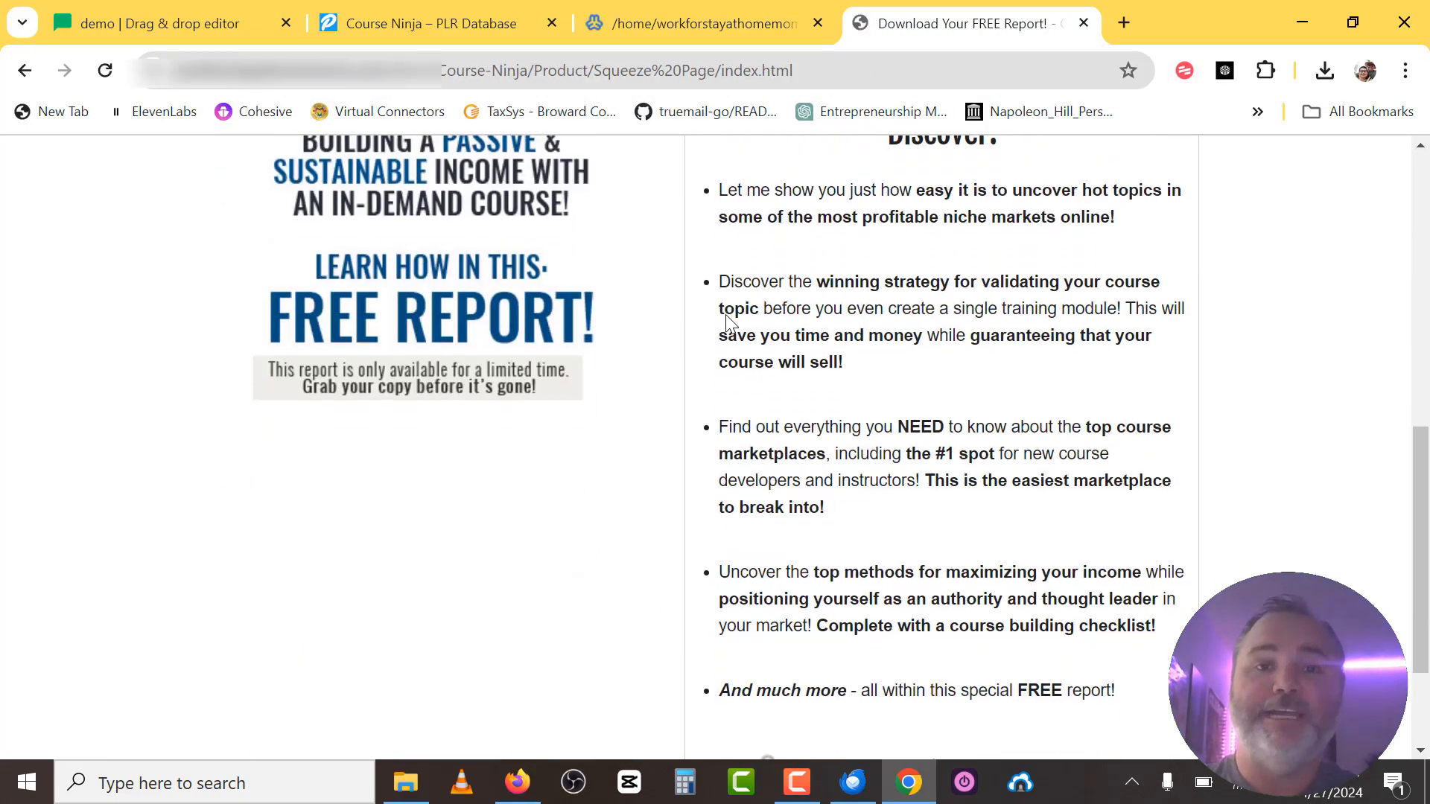
scroll(728, 324, down, 2)
scroll(728, 320, up, 7)
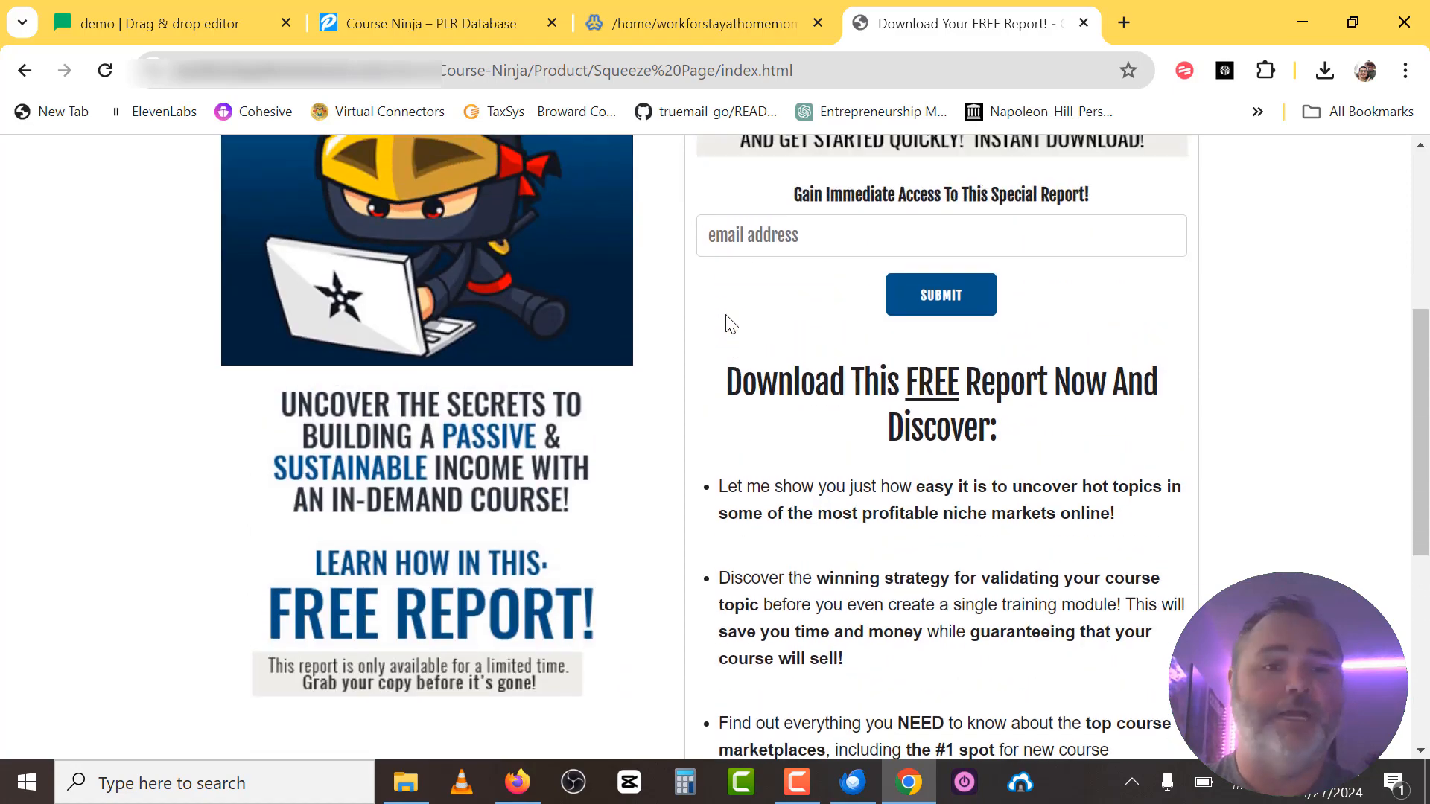
scroll(728, 324, up, 4)
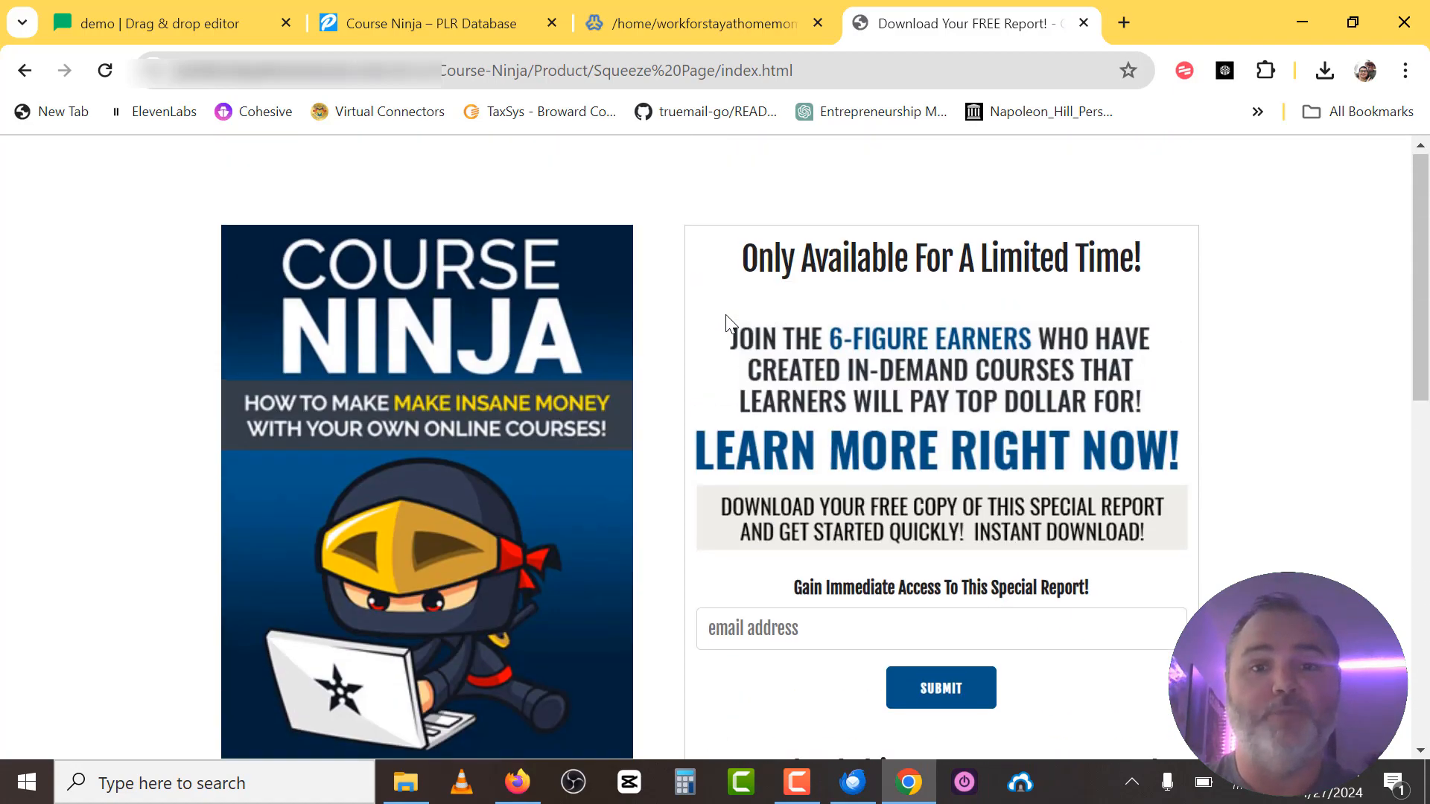
scroll(729, 323, down, 1)
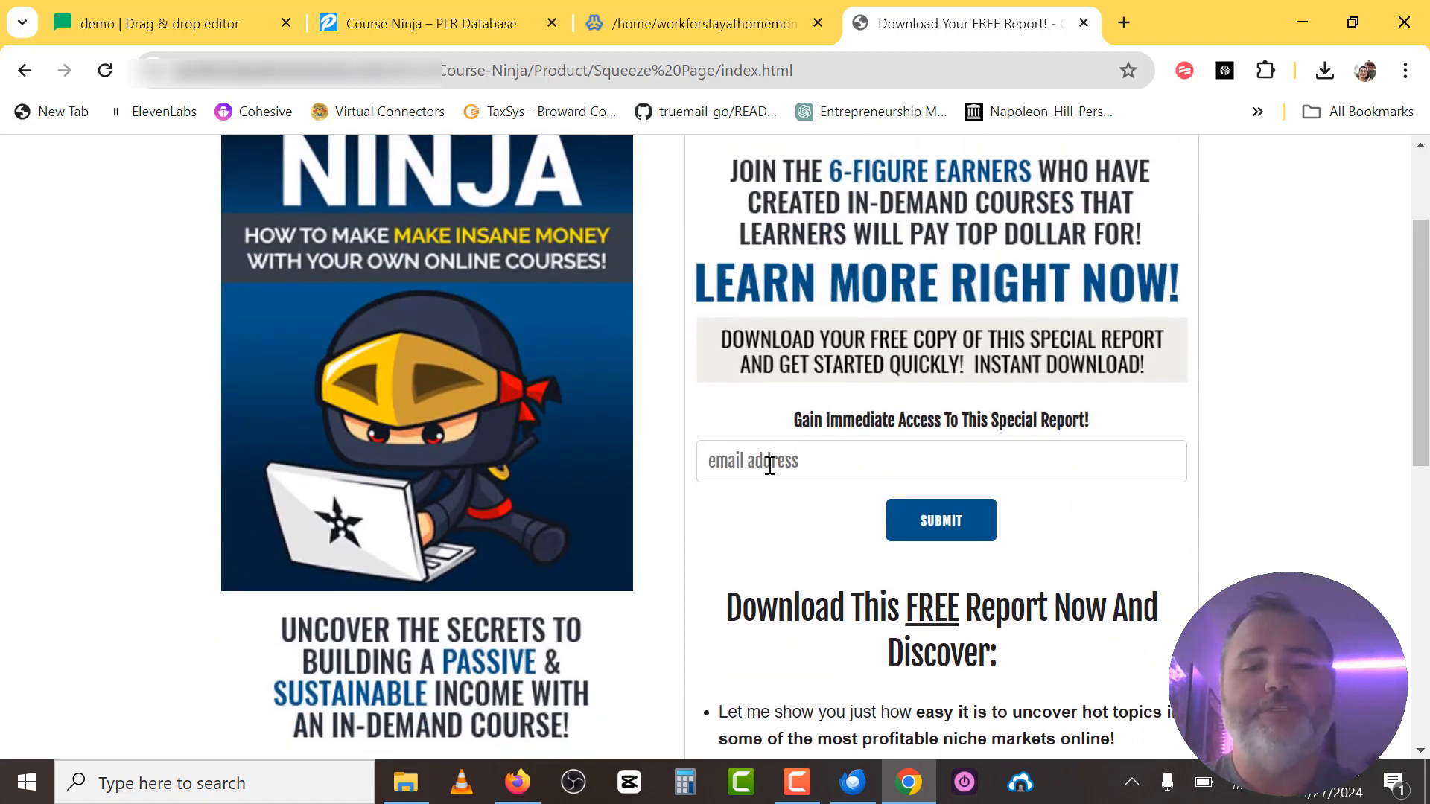
click(769, 462)
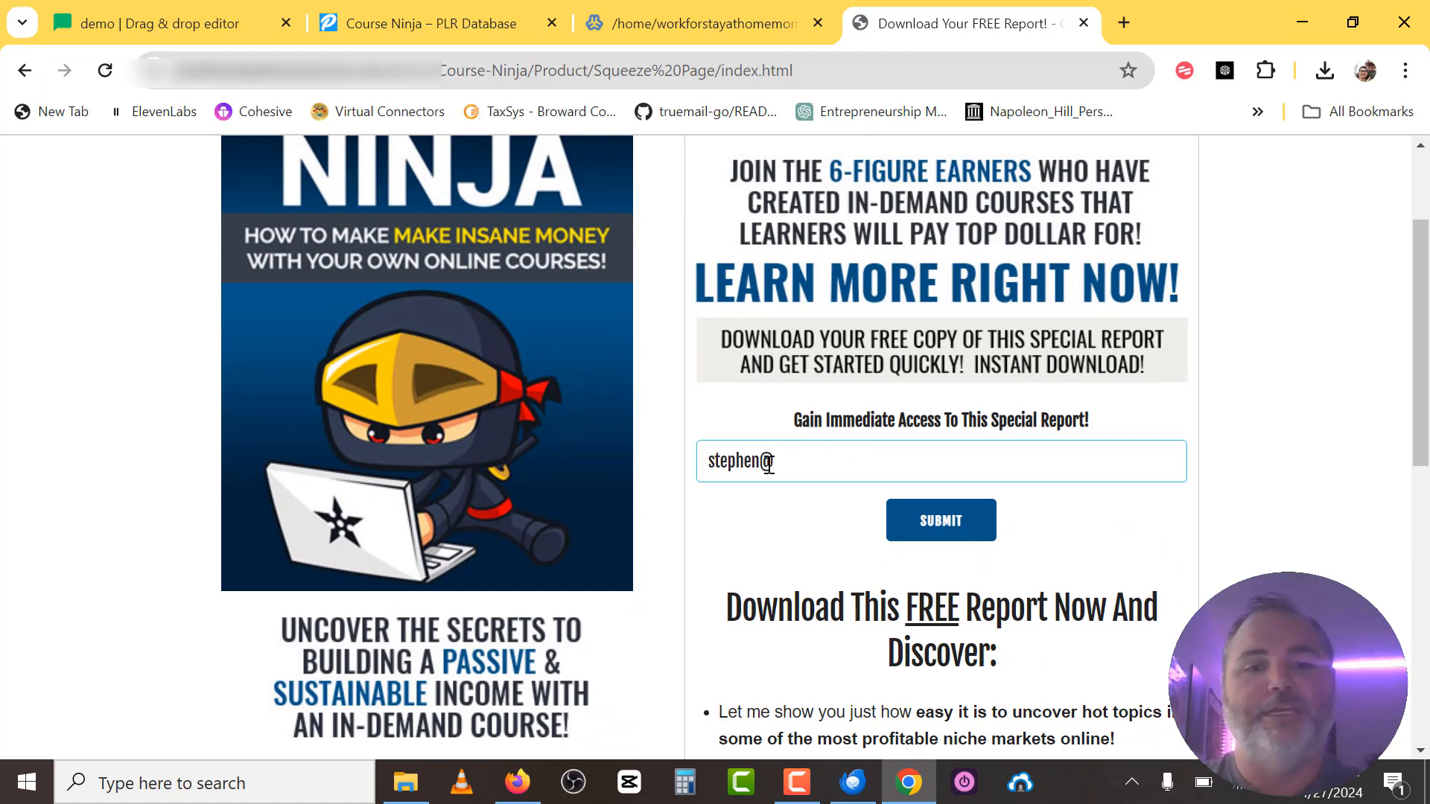
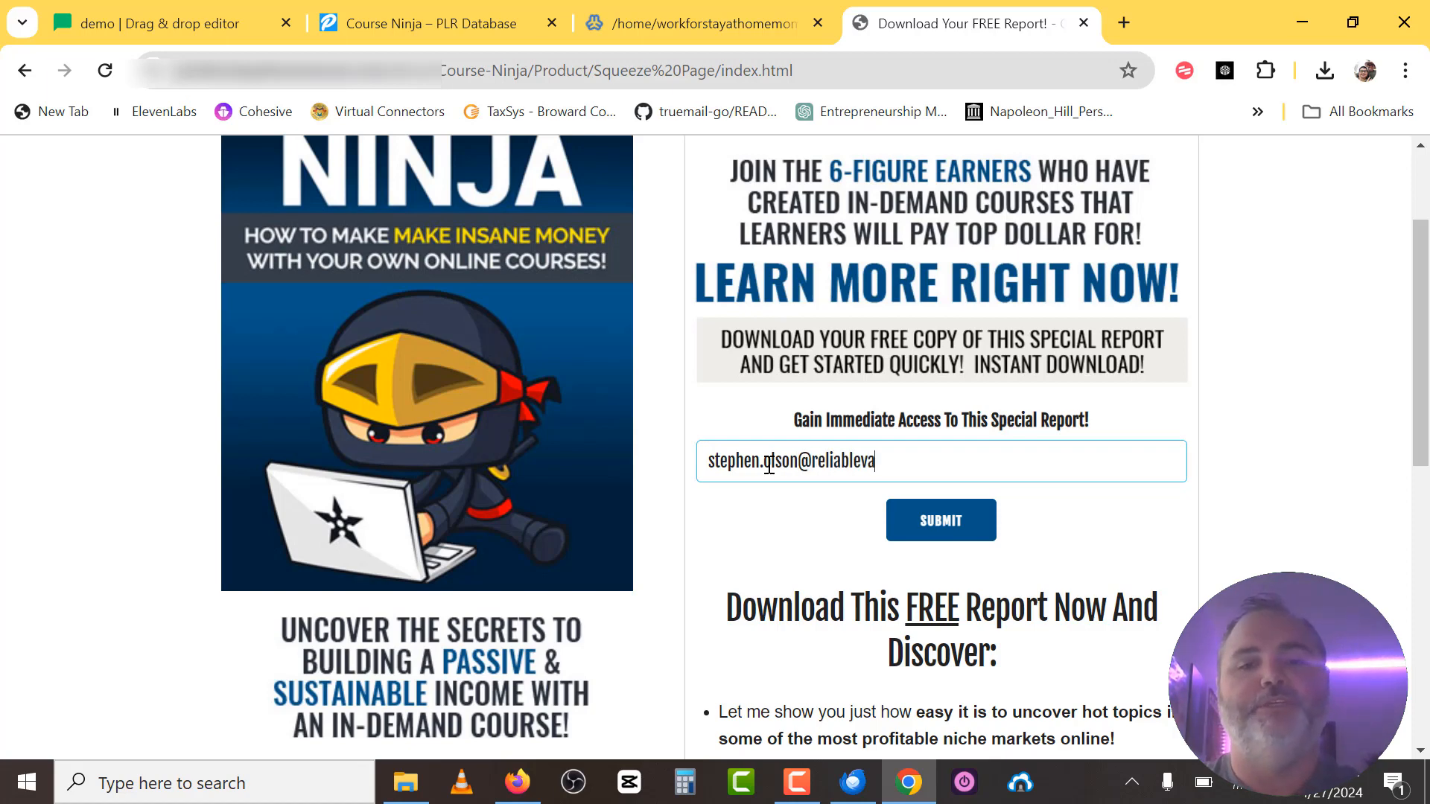
key(Return)
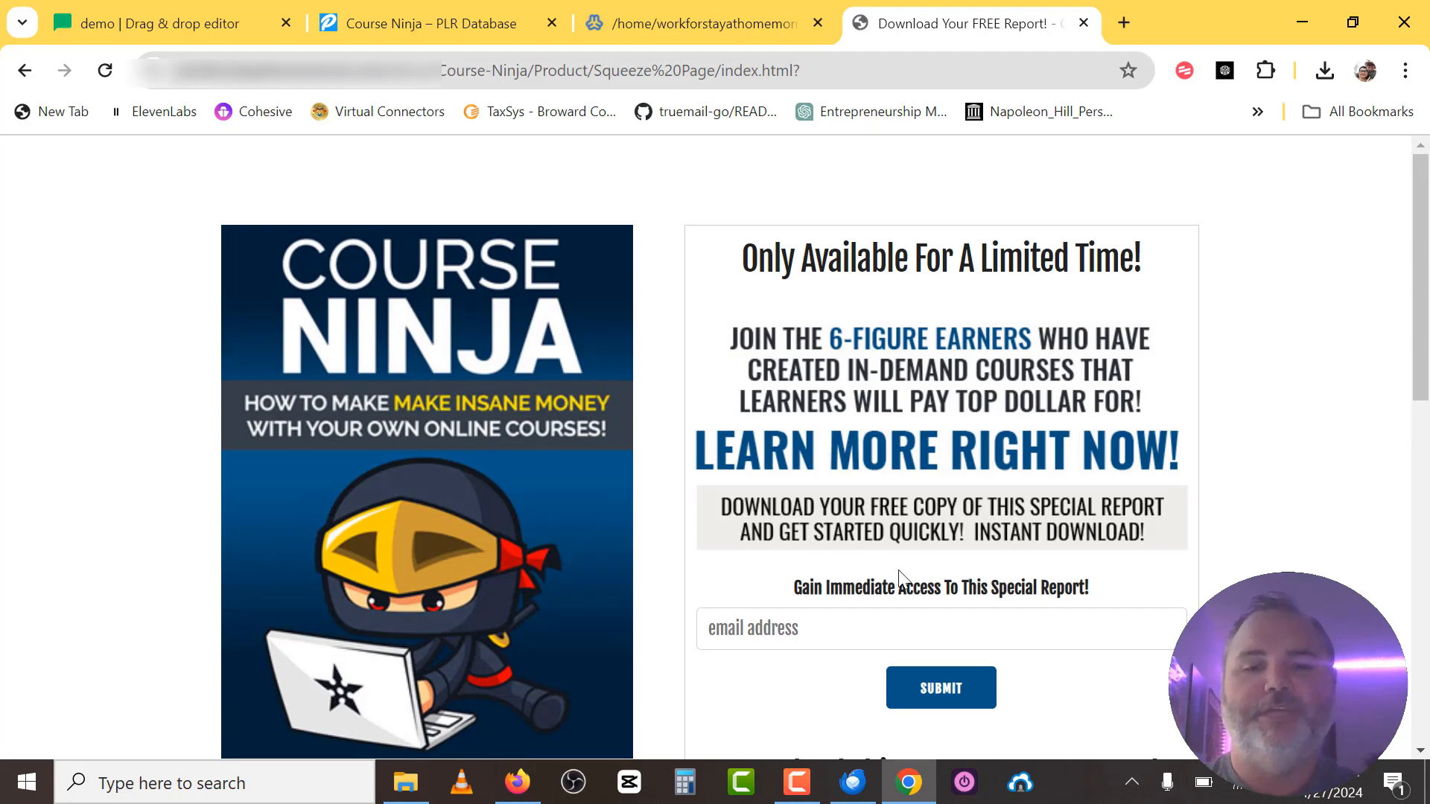
scroll(944, 574, down, 3)
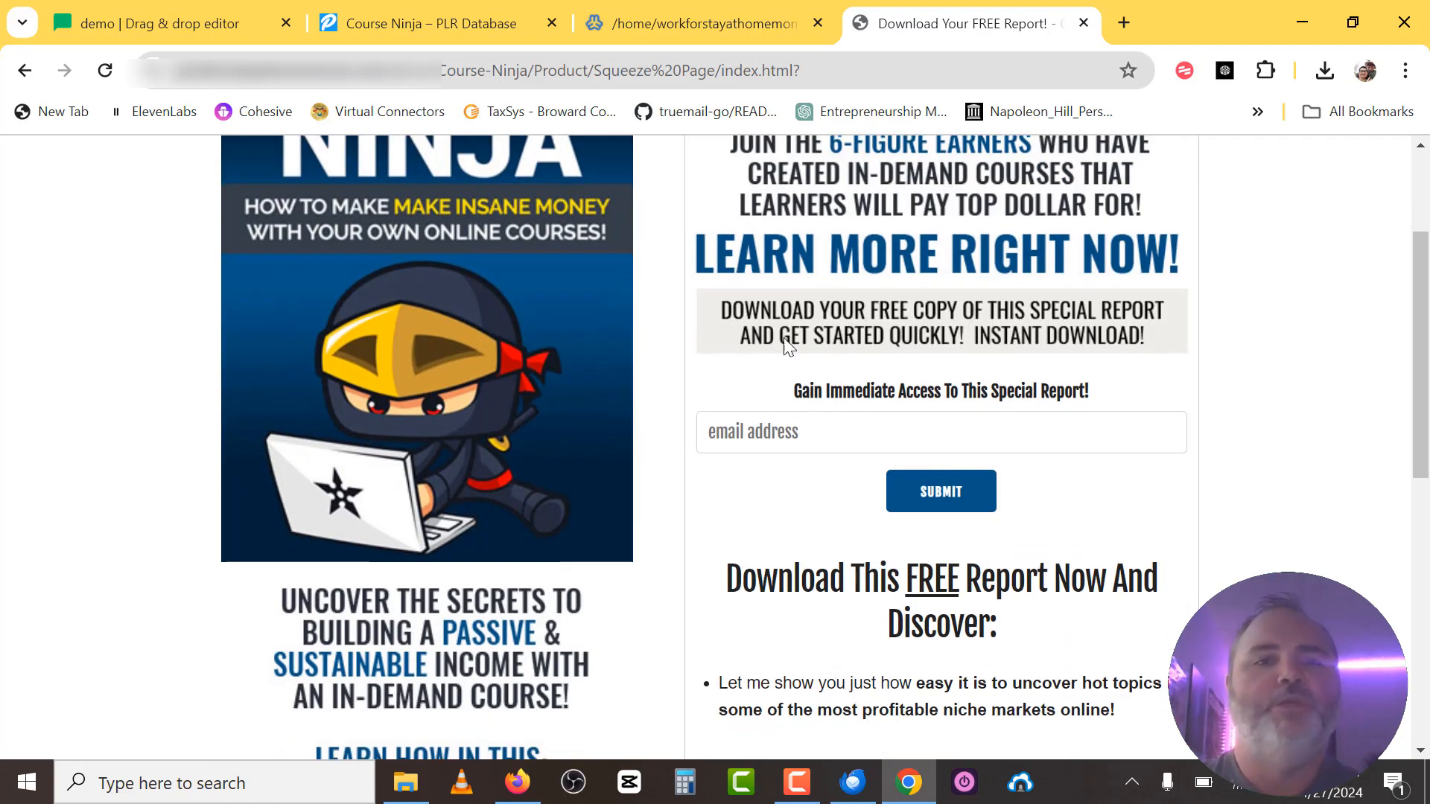
Check the file manager, MailerLite editor, live squeeze page and local folder windows.
click(704, 22)
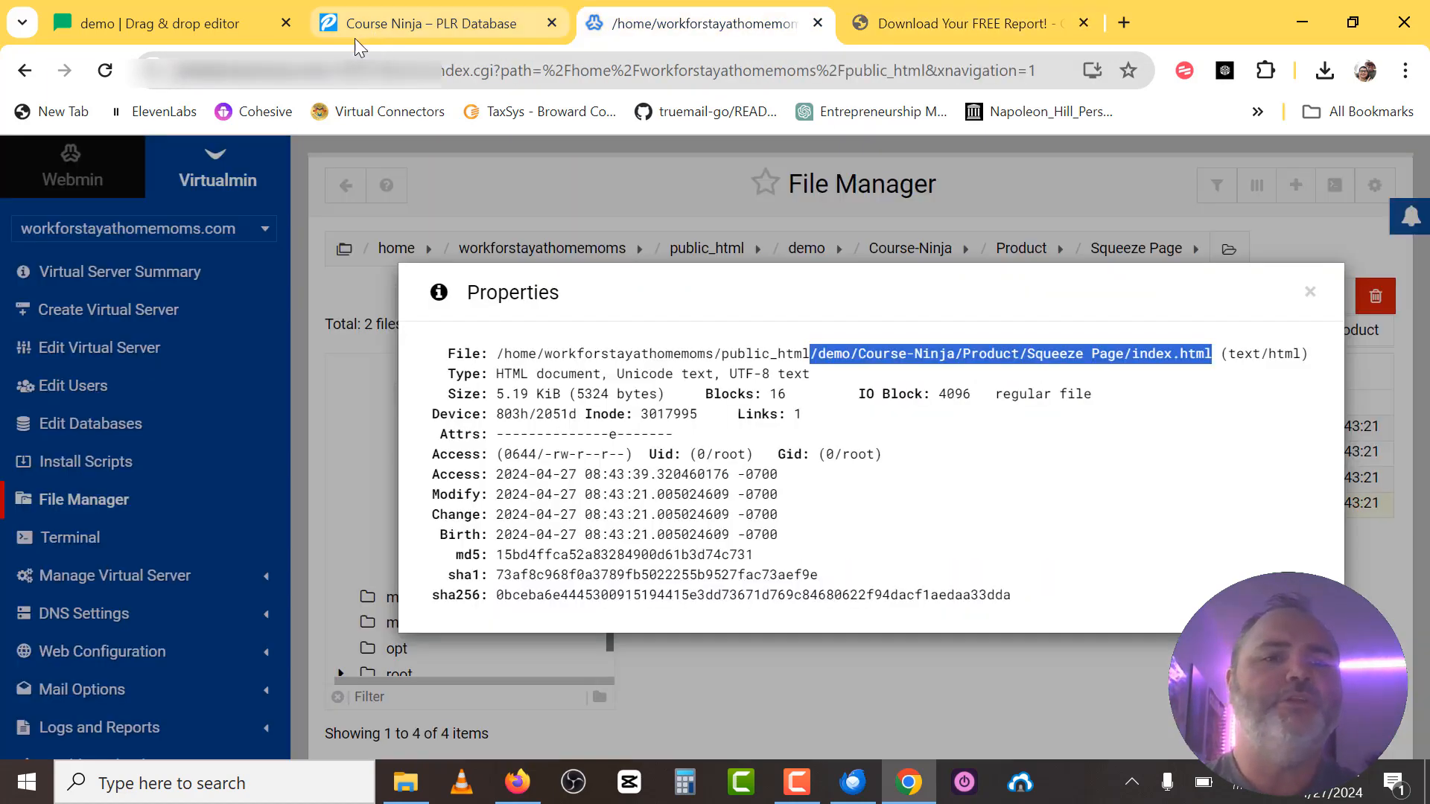
click(158, 18)
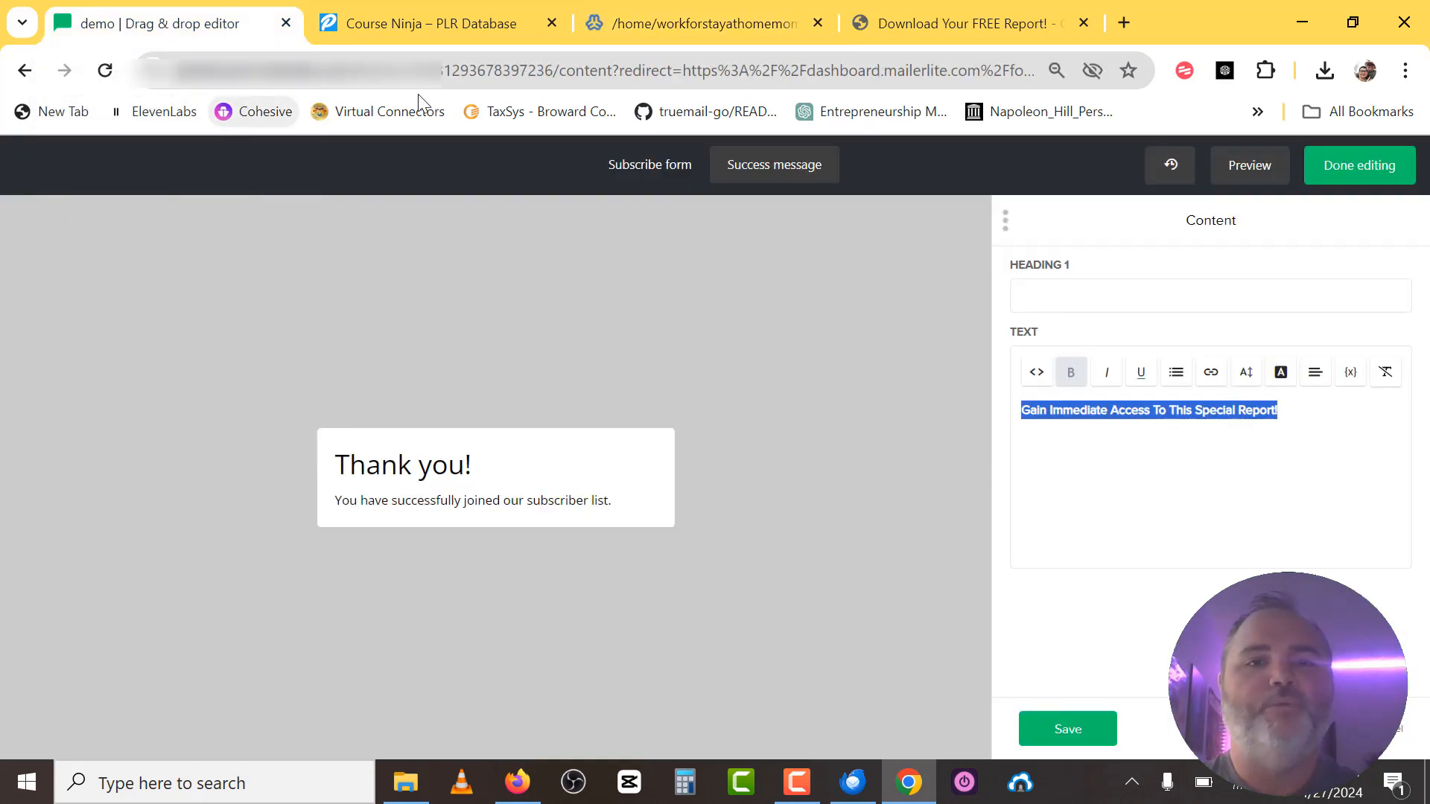
click(936, 25)
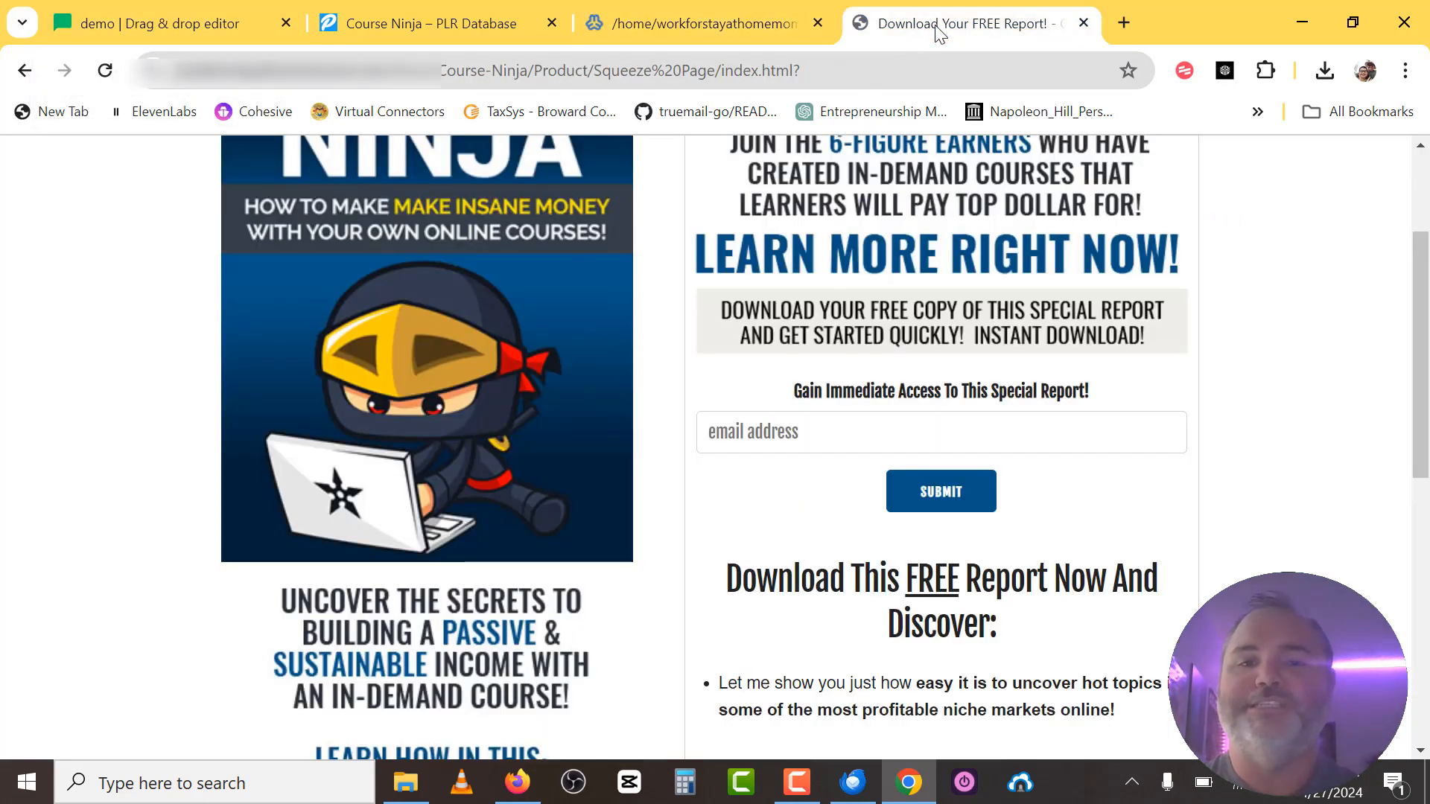
click(909, 783)
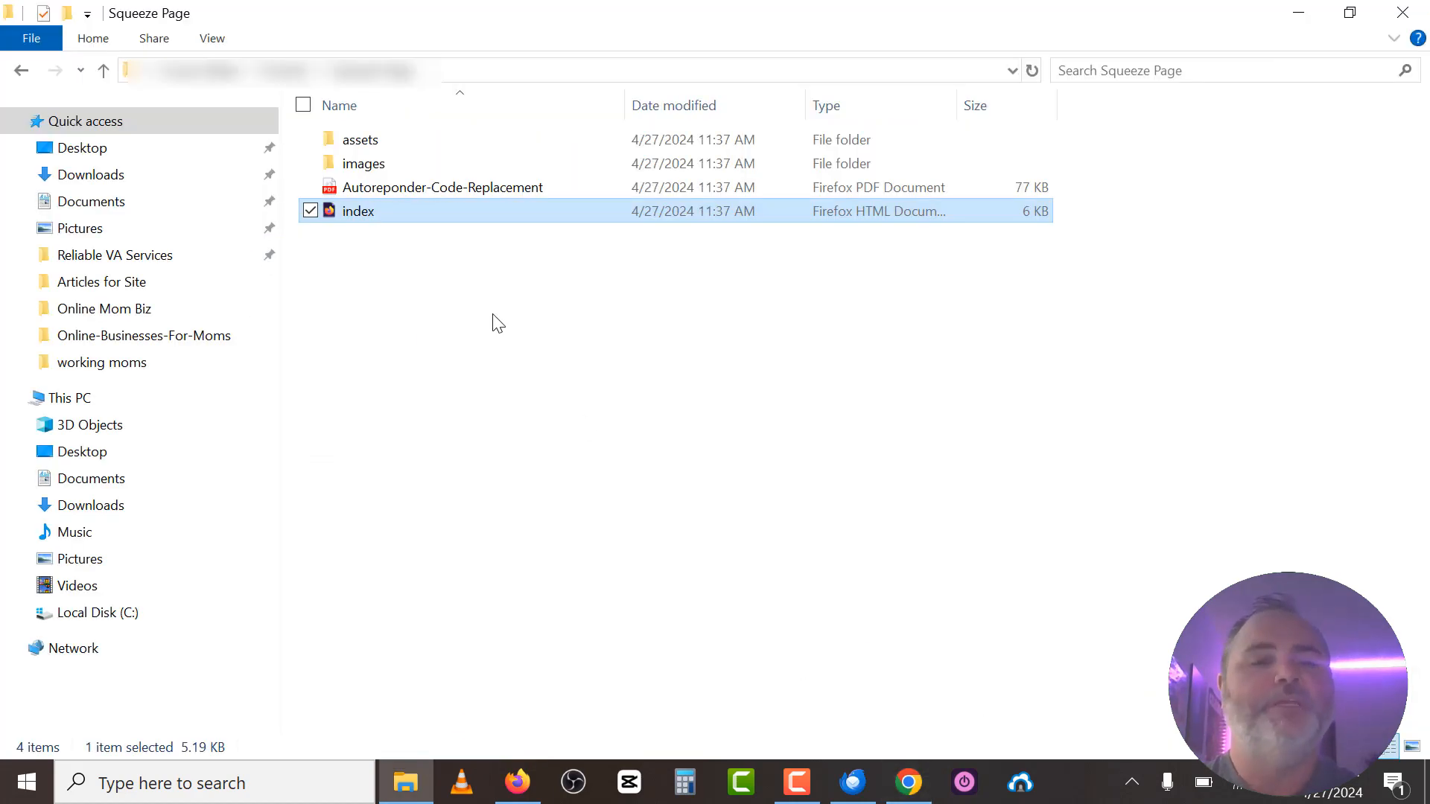
click(910, 797)
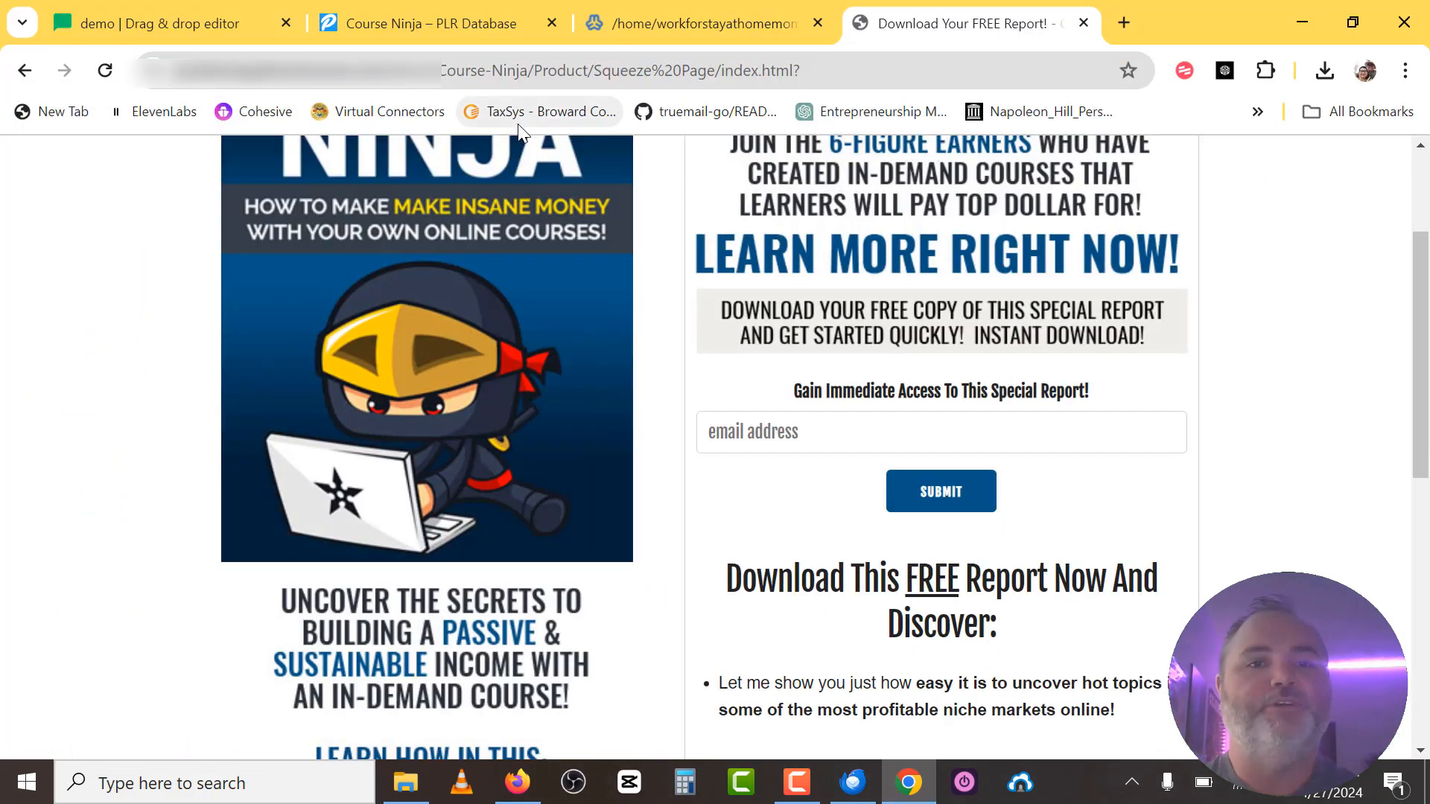
click(654, 14)
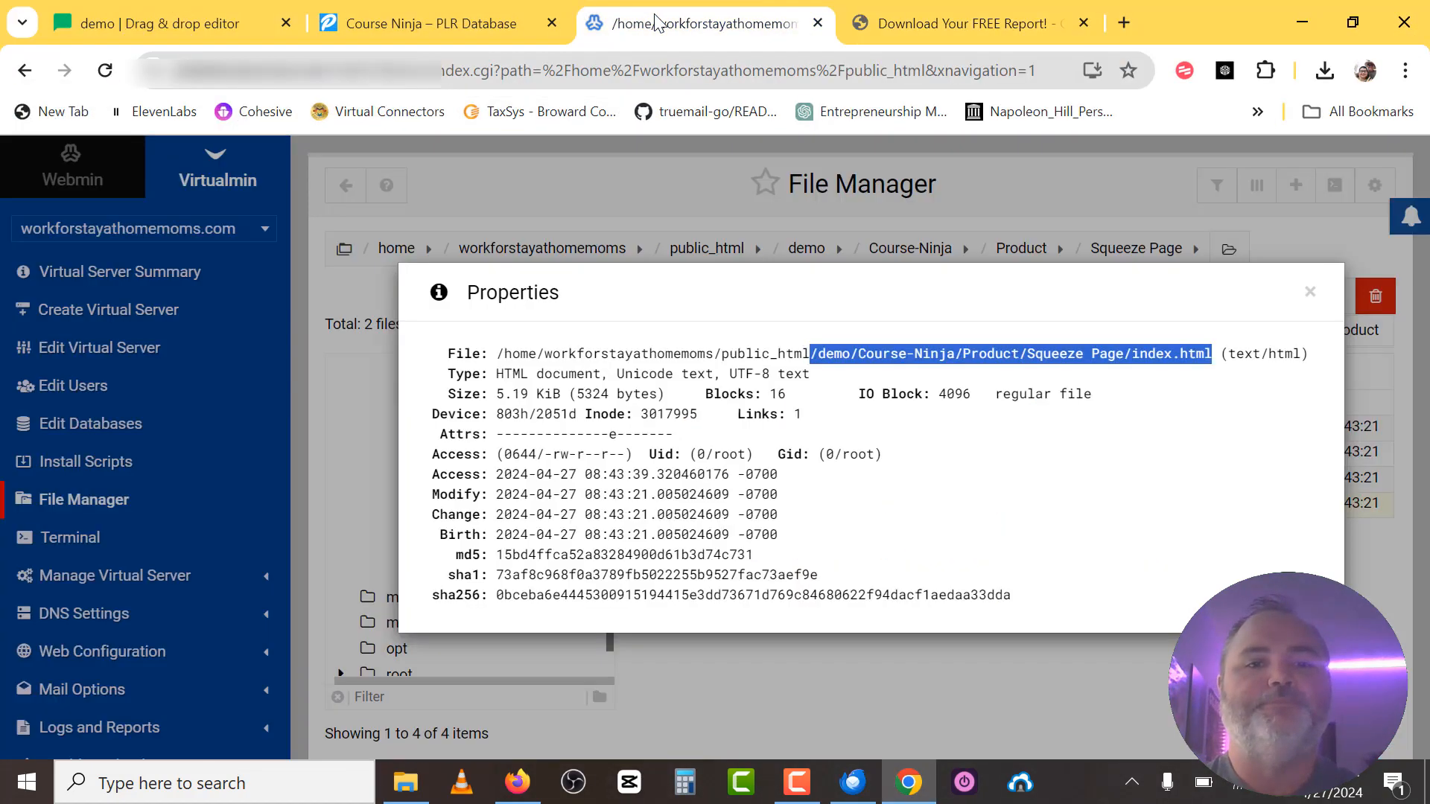
Close index.html's properties, open Report, and copy Course Ninja.pdf's path from its Properties.
click(1309, 293)
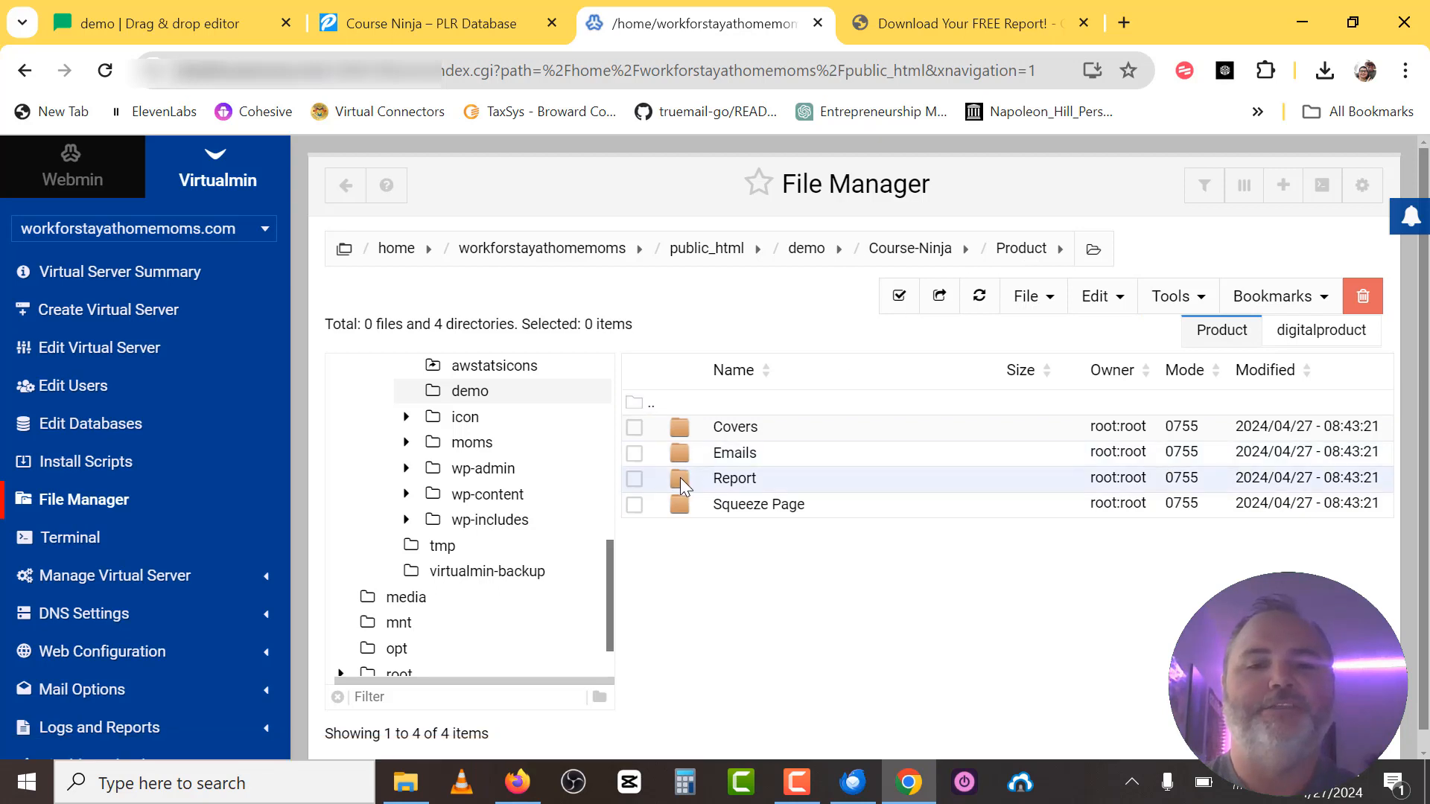
double_click(722, 478)
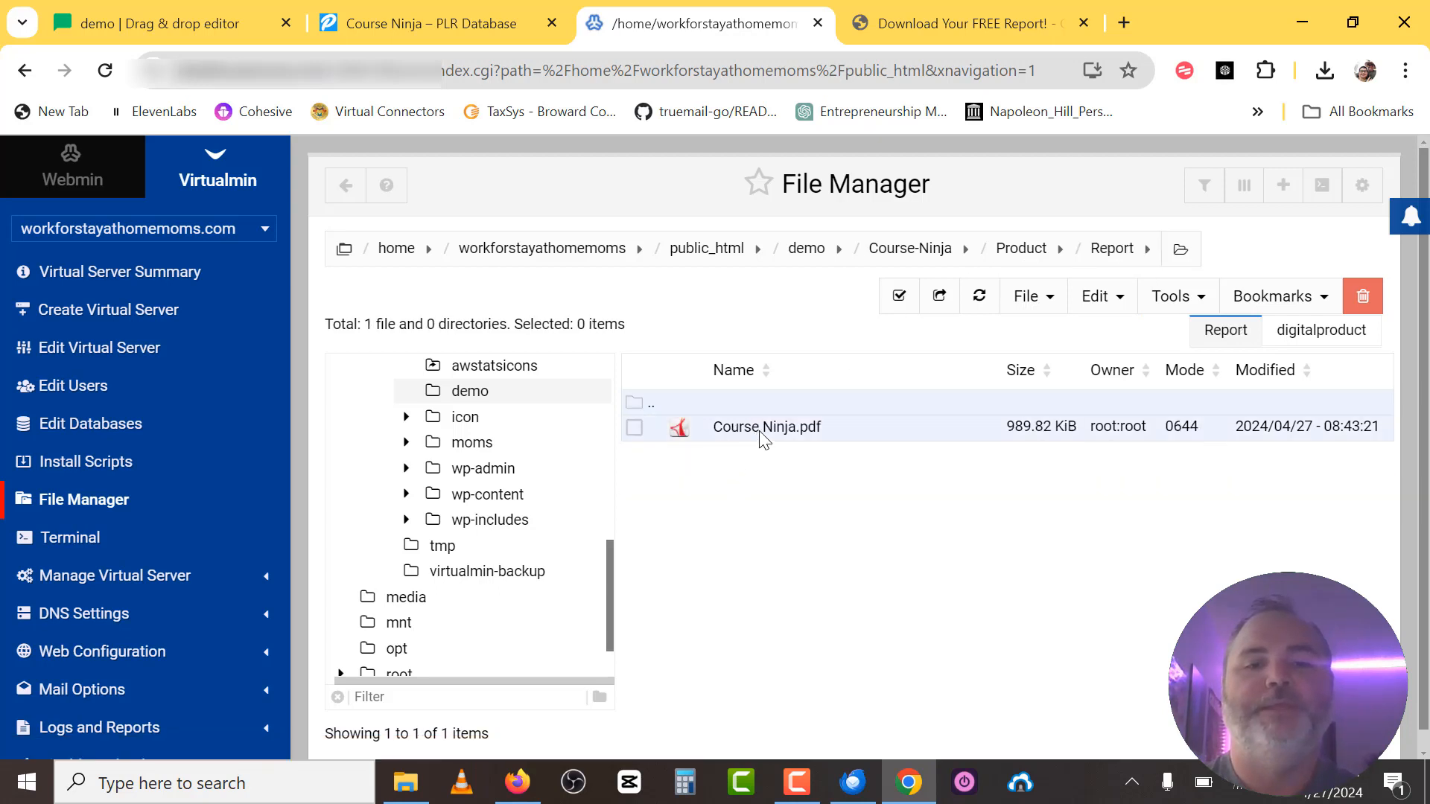
click(760, 434)
right_click(760, 435)
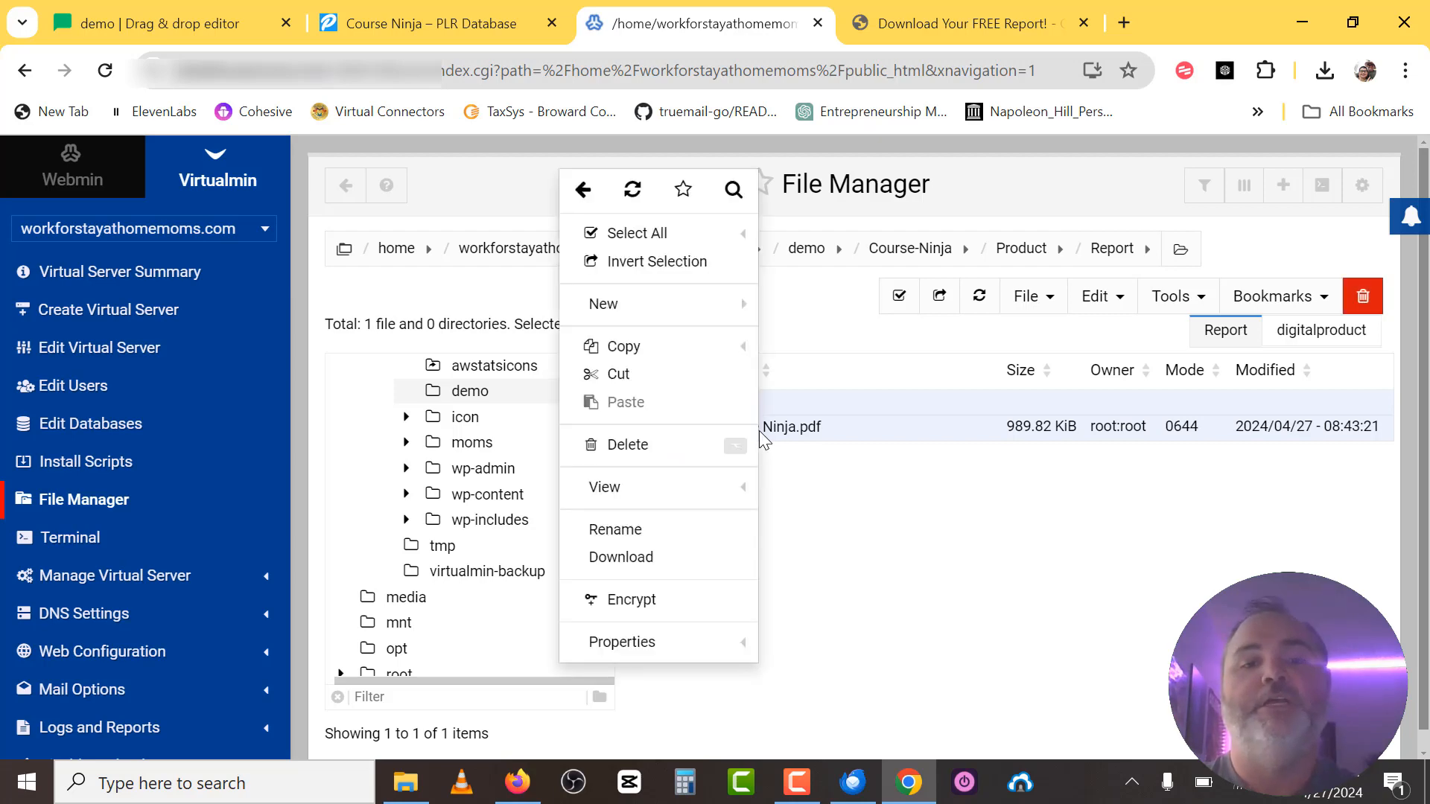
click(630, 644)
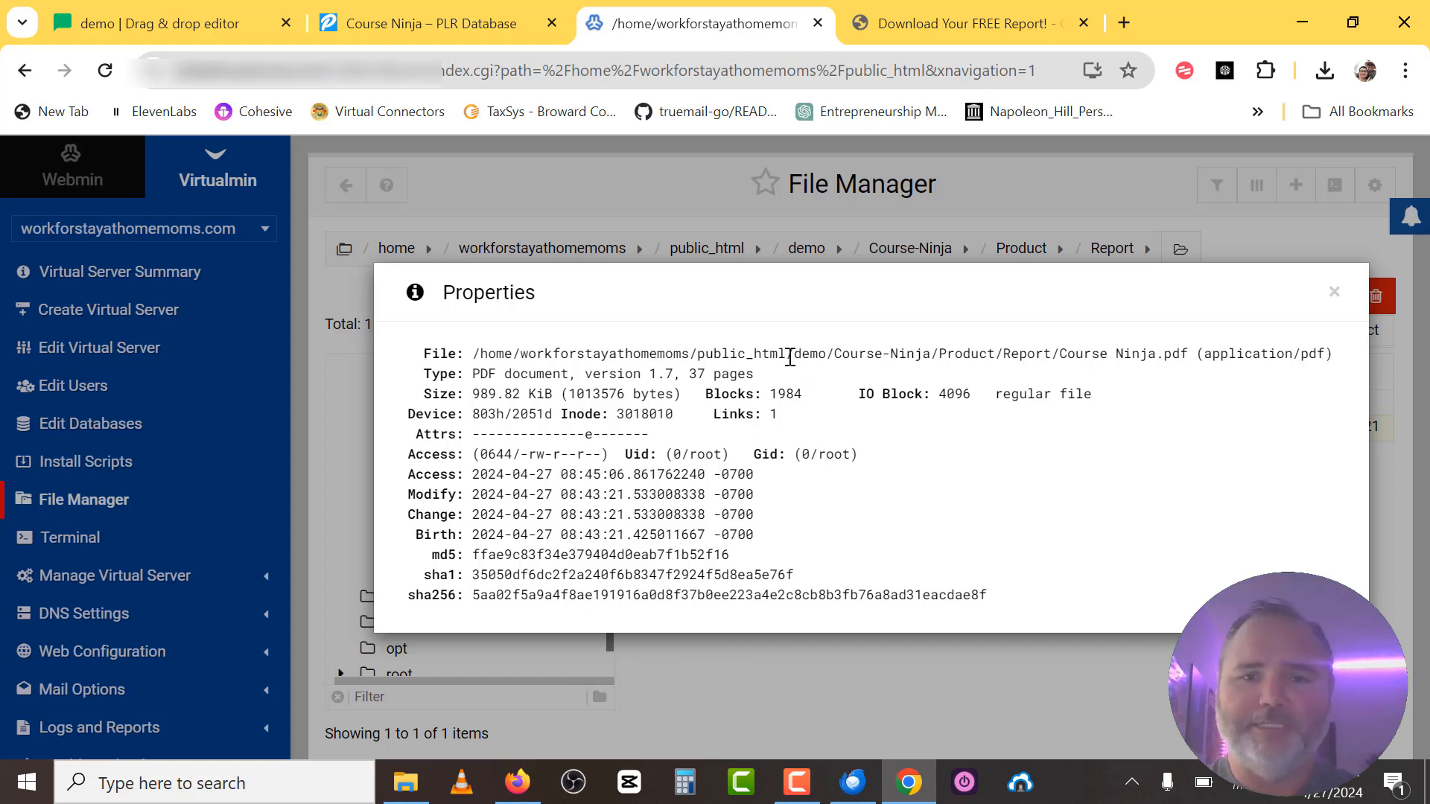
drag(789, 358, 1188, 355)
key(ctrl+c)
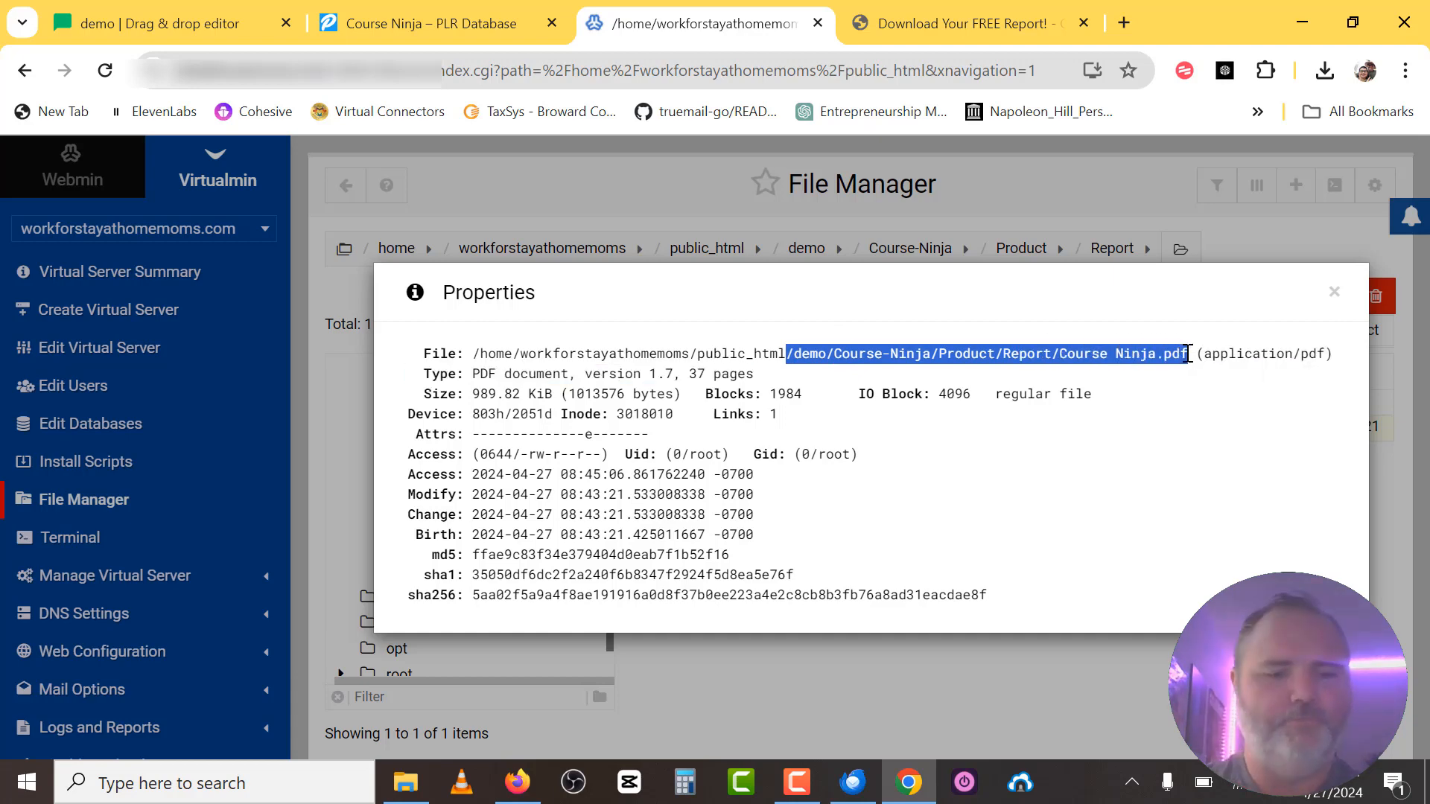
click(1024, 24)
Swap the address path for the Course Ninja.pdf path, remove the double slash, and load it.
click(596, 70)
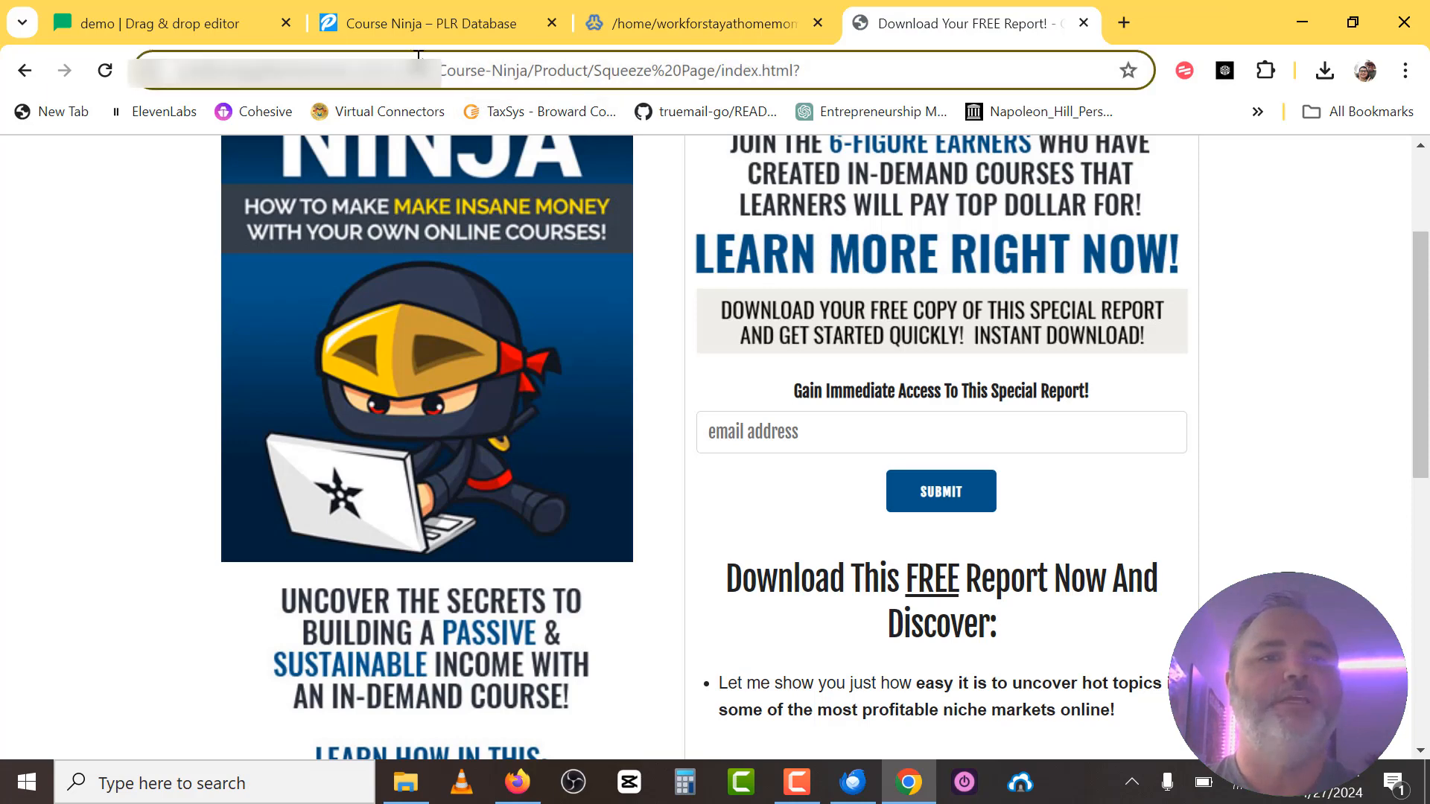
click(433, 70)
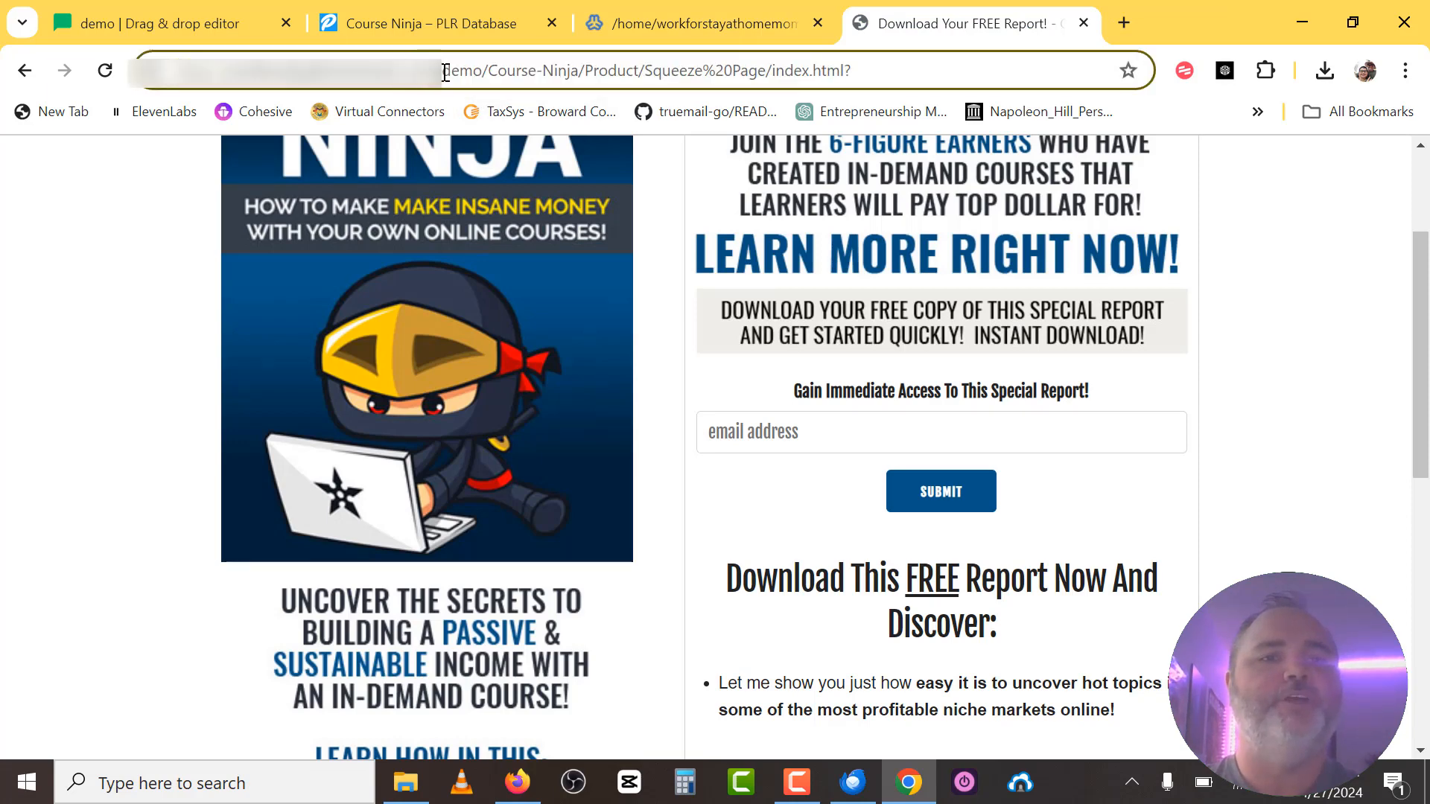
drag(444, 72, 967, 108)
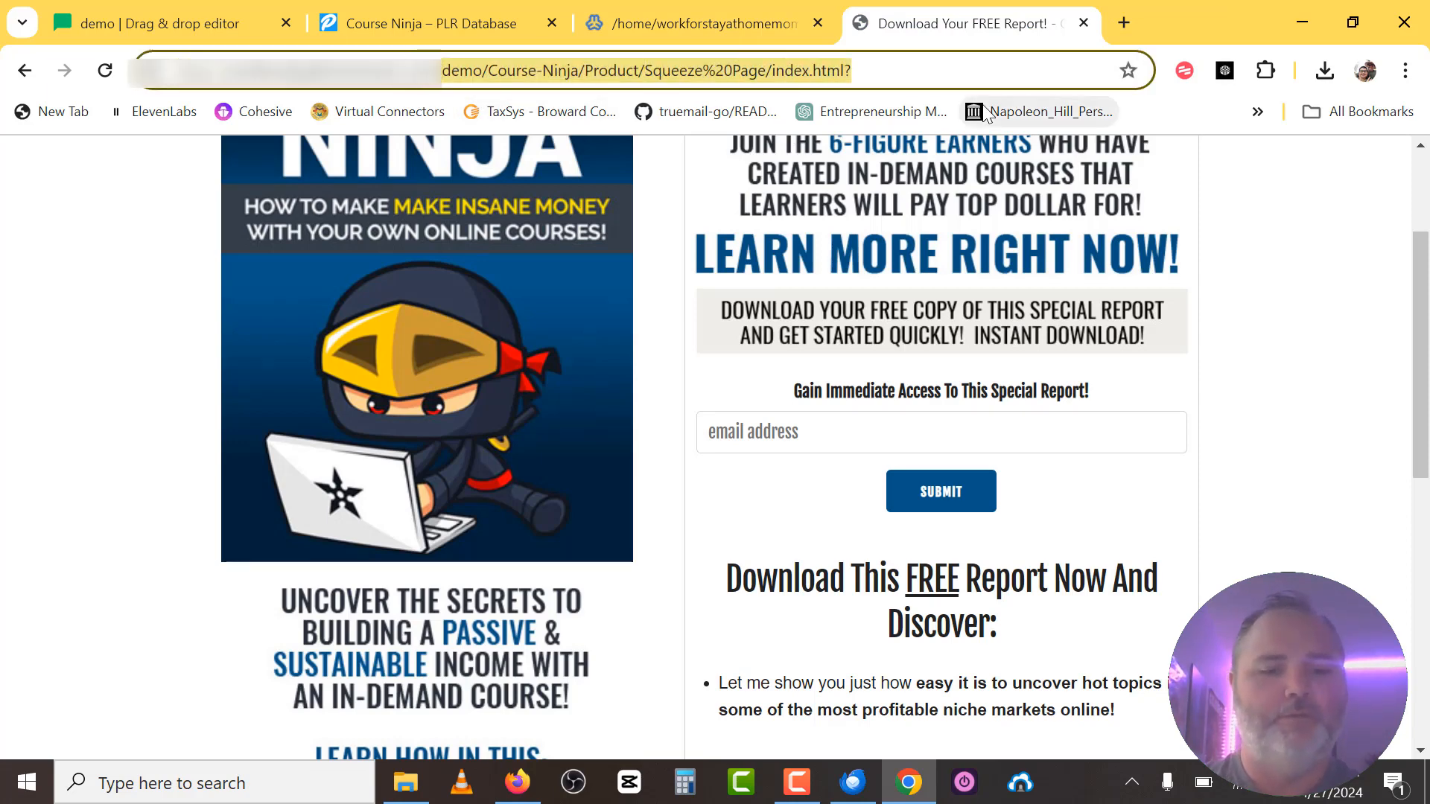
key(ctrl+v)
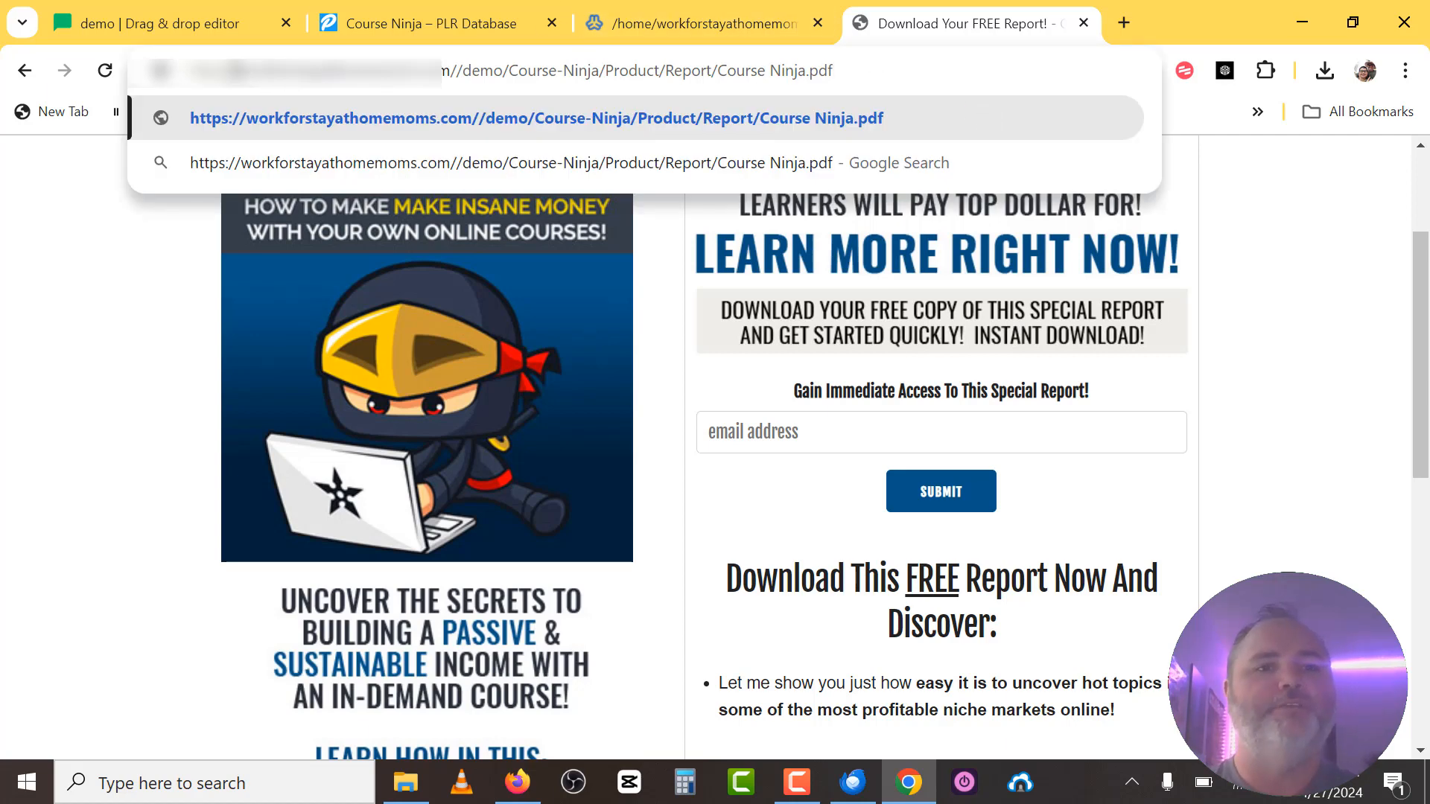
click(459, 75)
key(BackSpace)
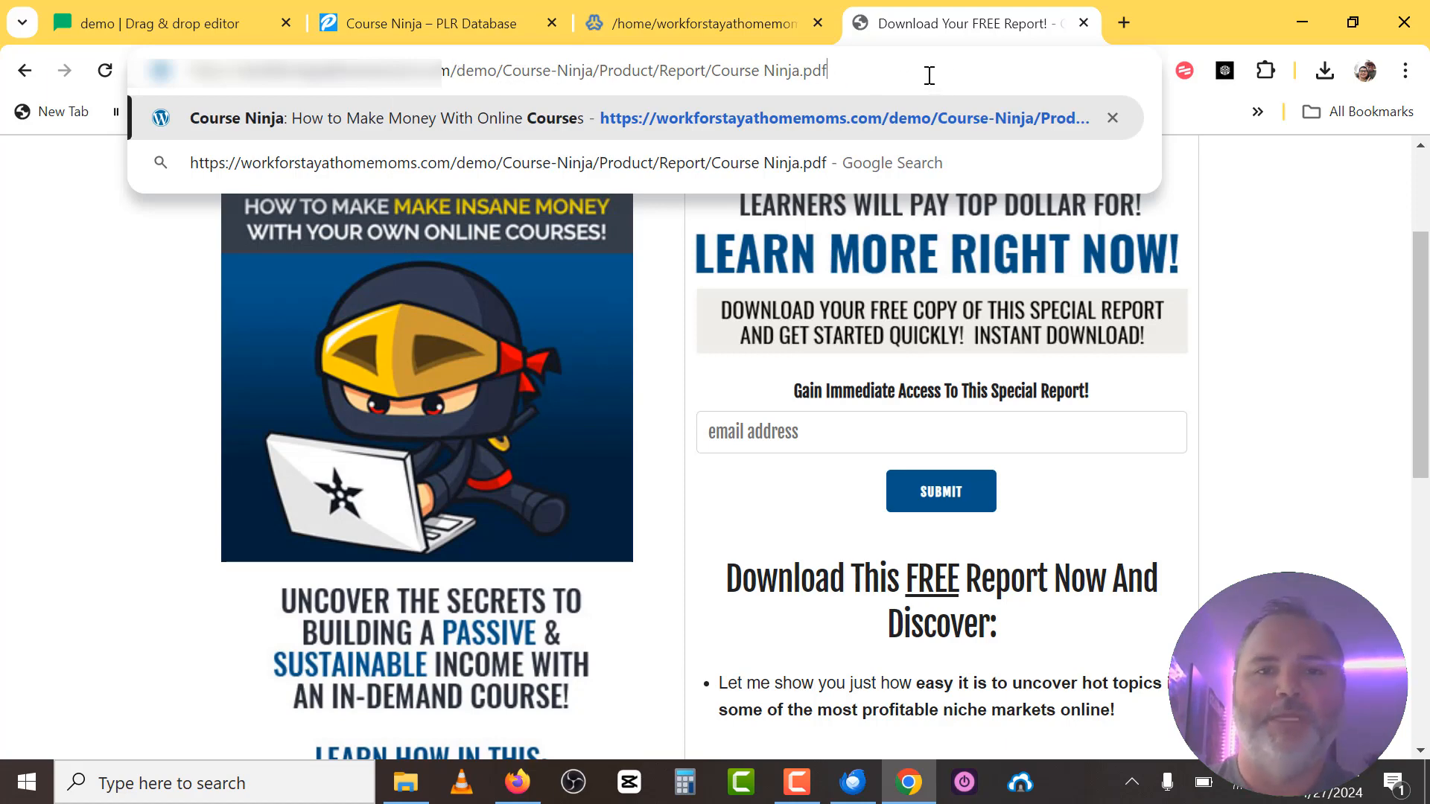
key(Return)
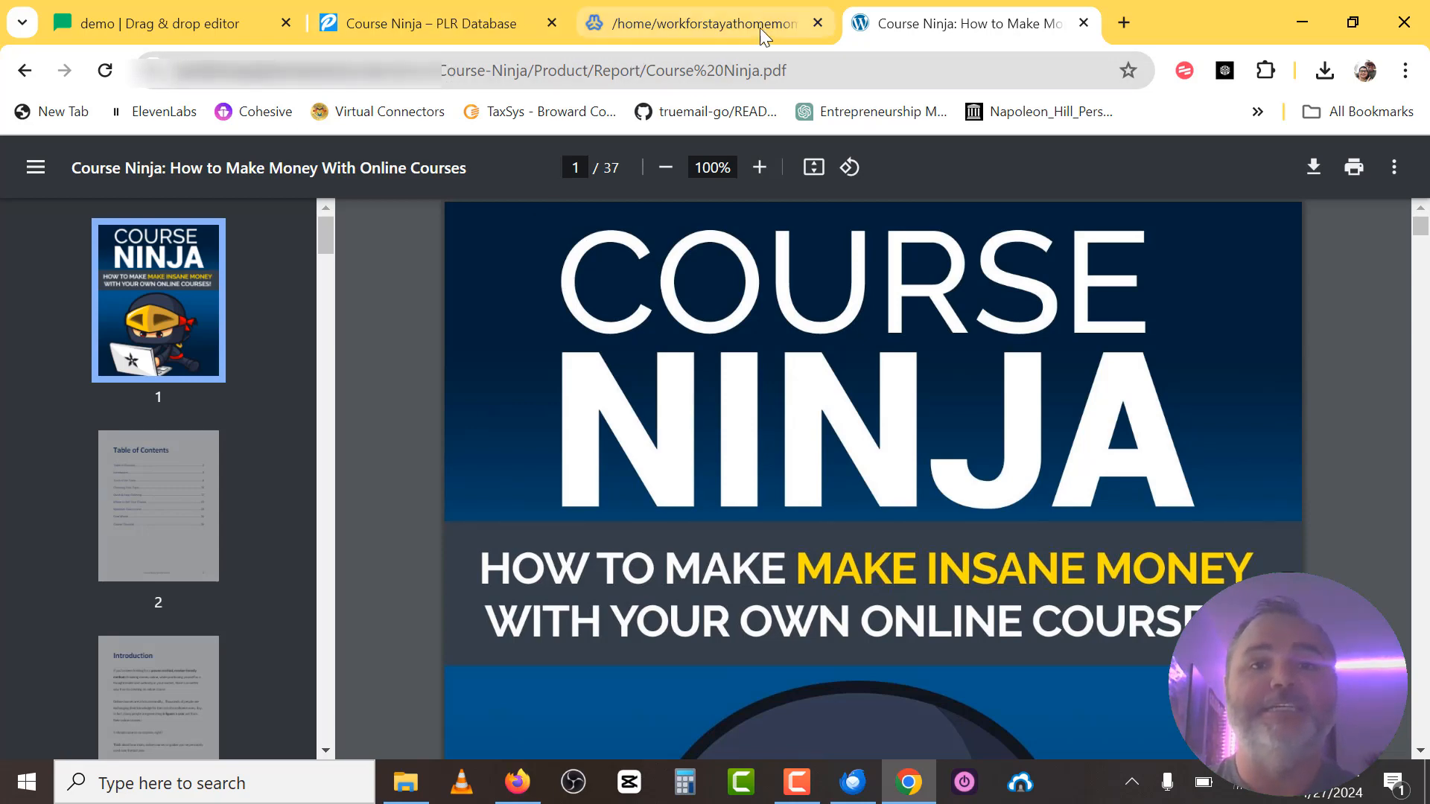
Select and copy the full web address of the report PDF.
click(450, 76)
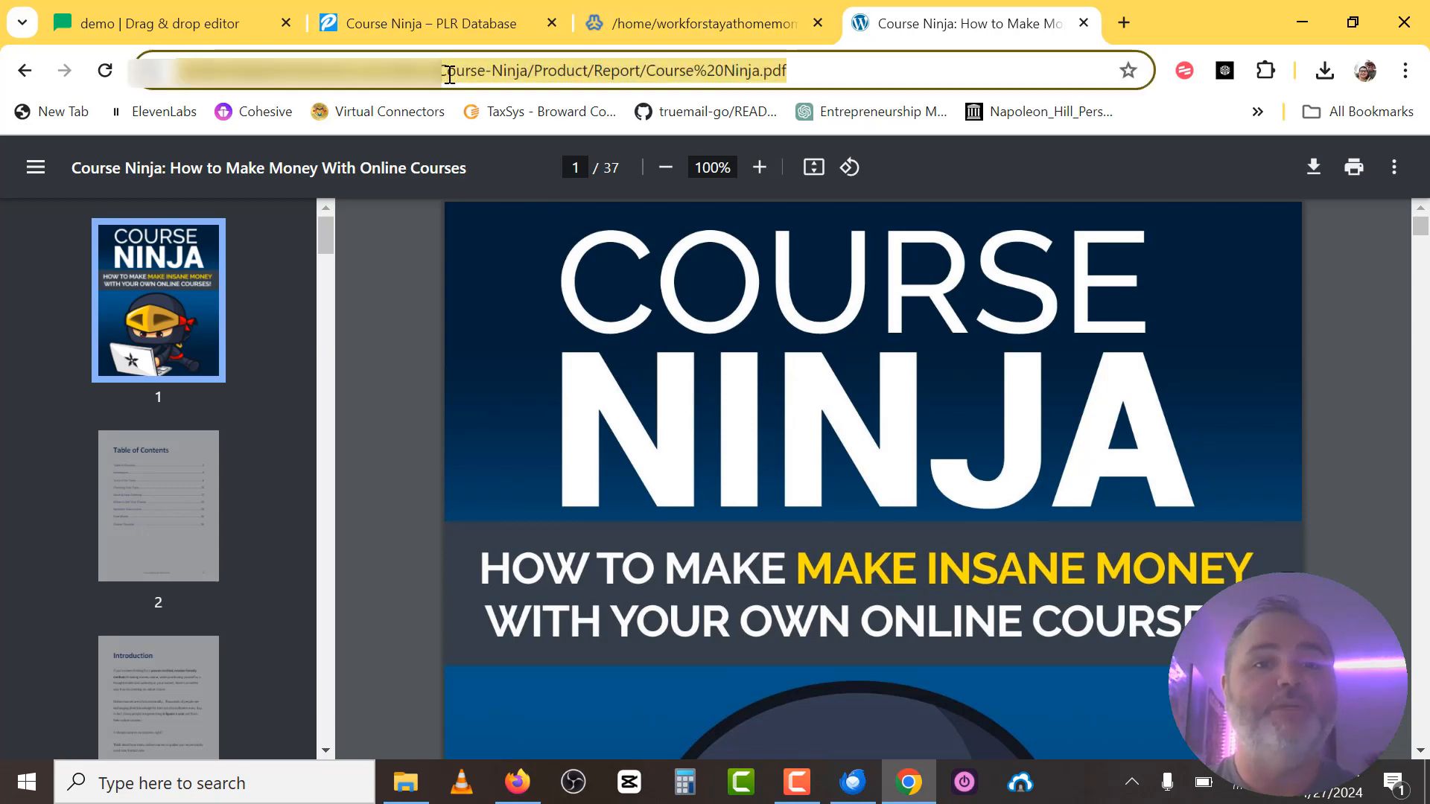
click(447, 68)
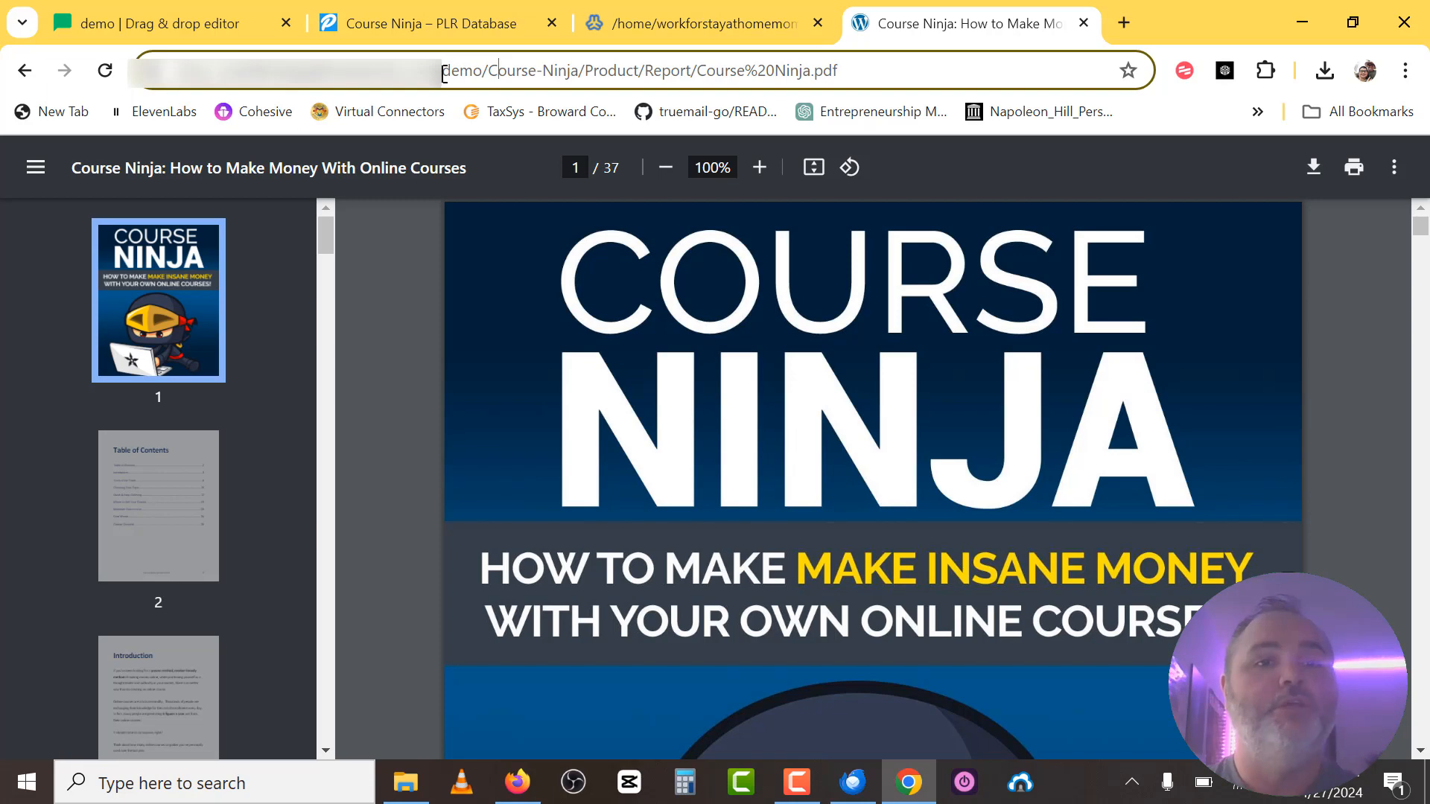
drag(446, 70, 1006, 100)
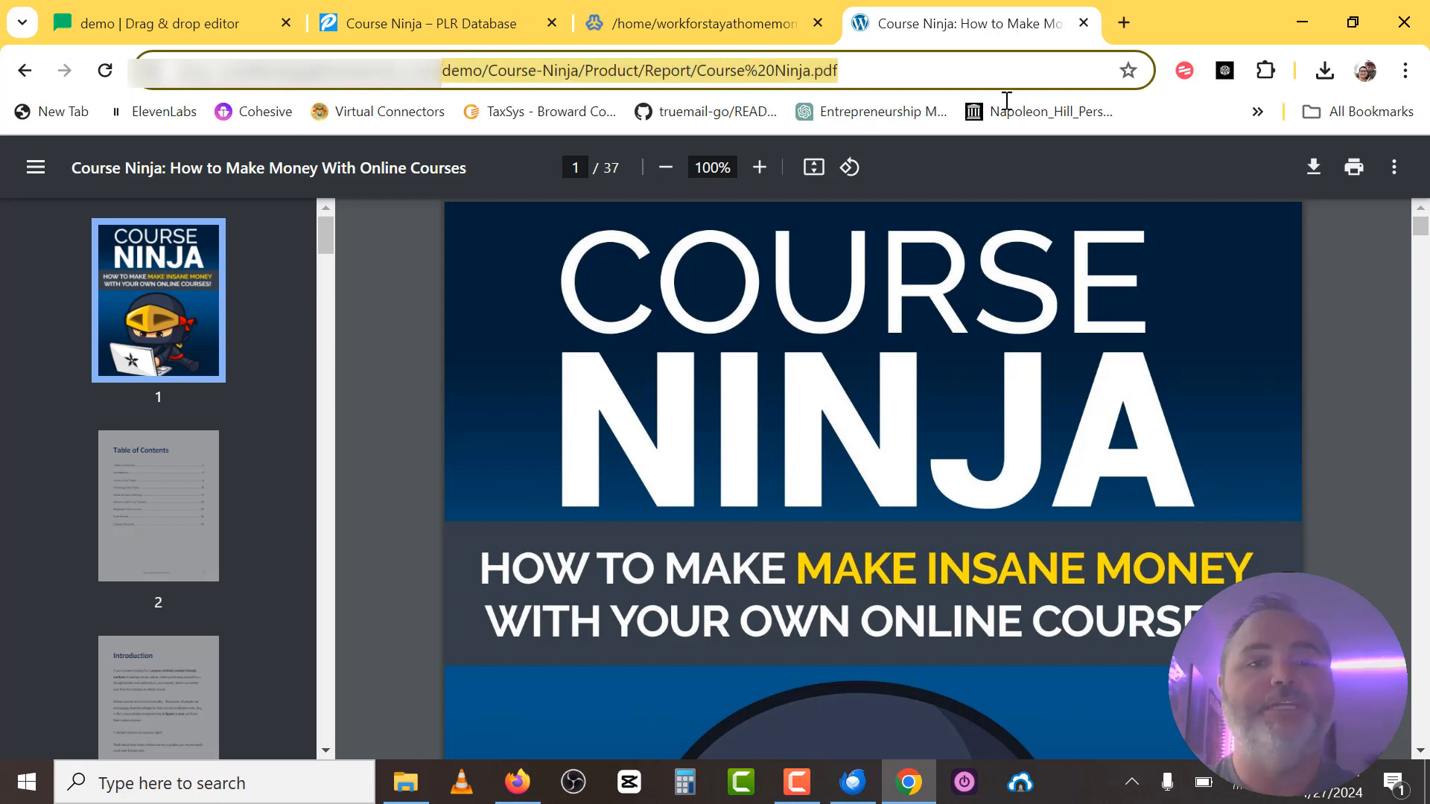
key(BackSpace)
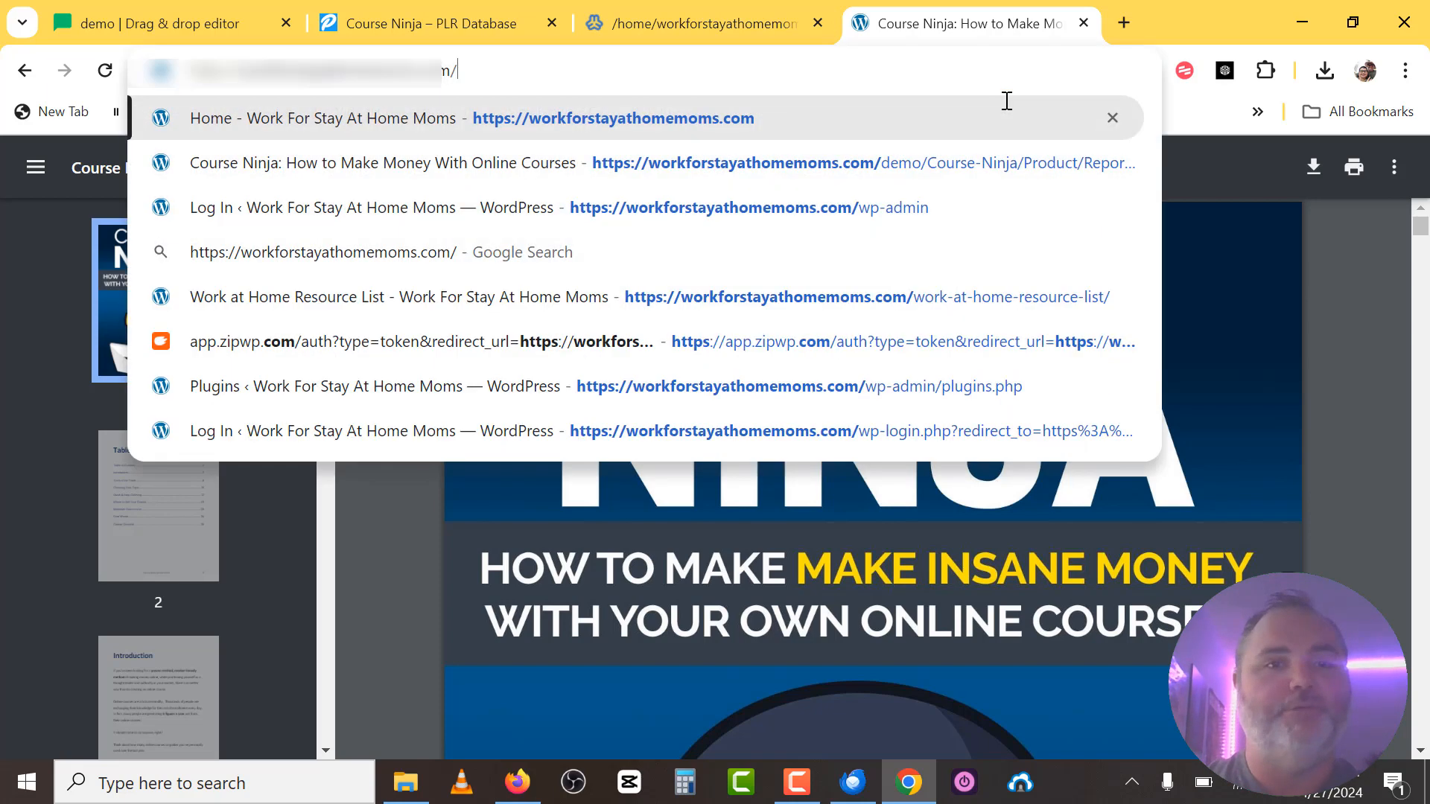
key(ctrl+z)
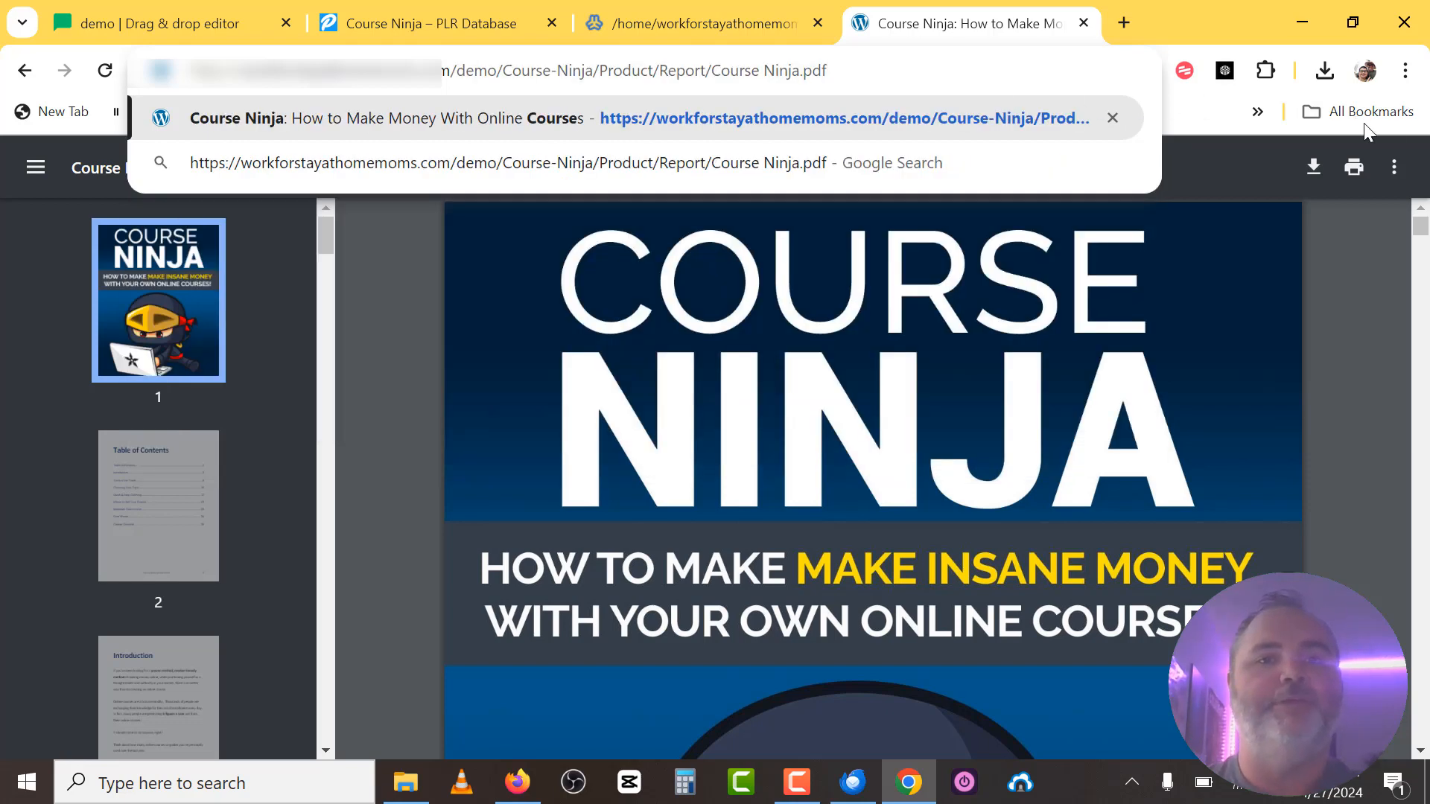
drag(834, 69, 150, 92)
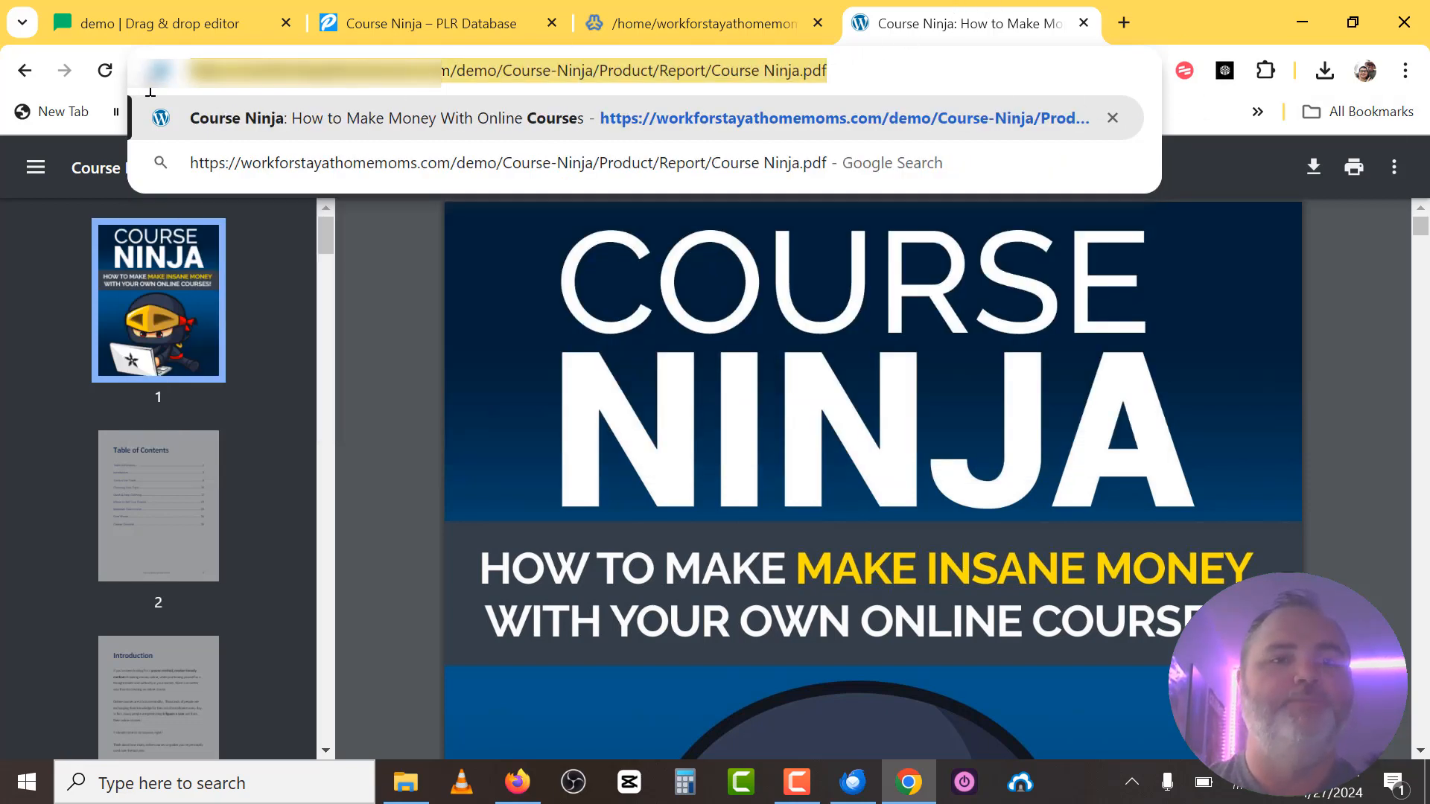
click(94, 21)
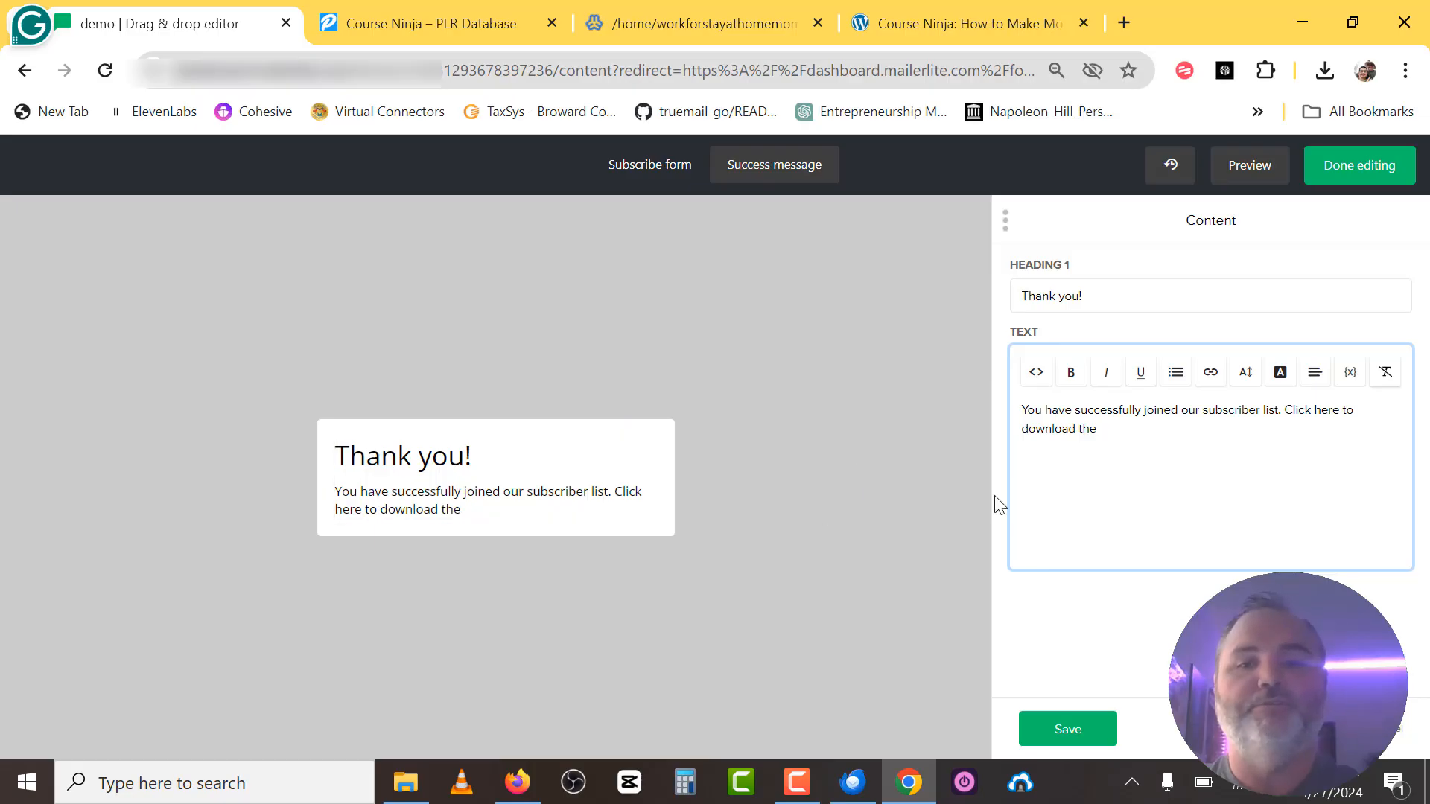
Finish the message with 'the pdf file showing how to create a successful course!'.
key(BackSpace)
key(BackSpace)
key(BackSpace)
key(BackSpace)
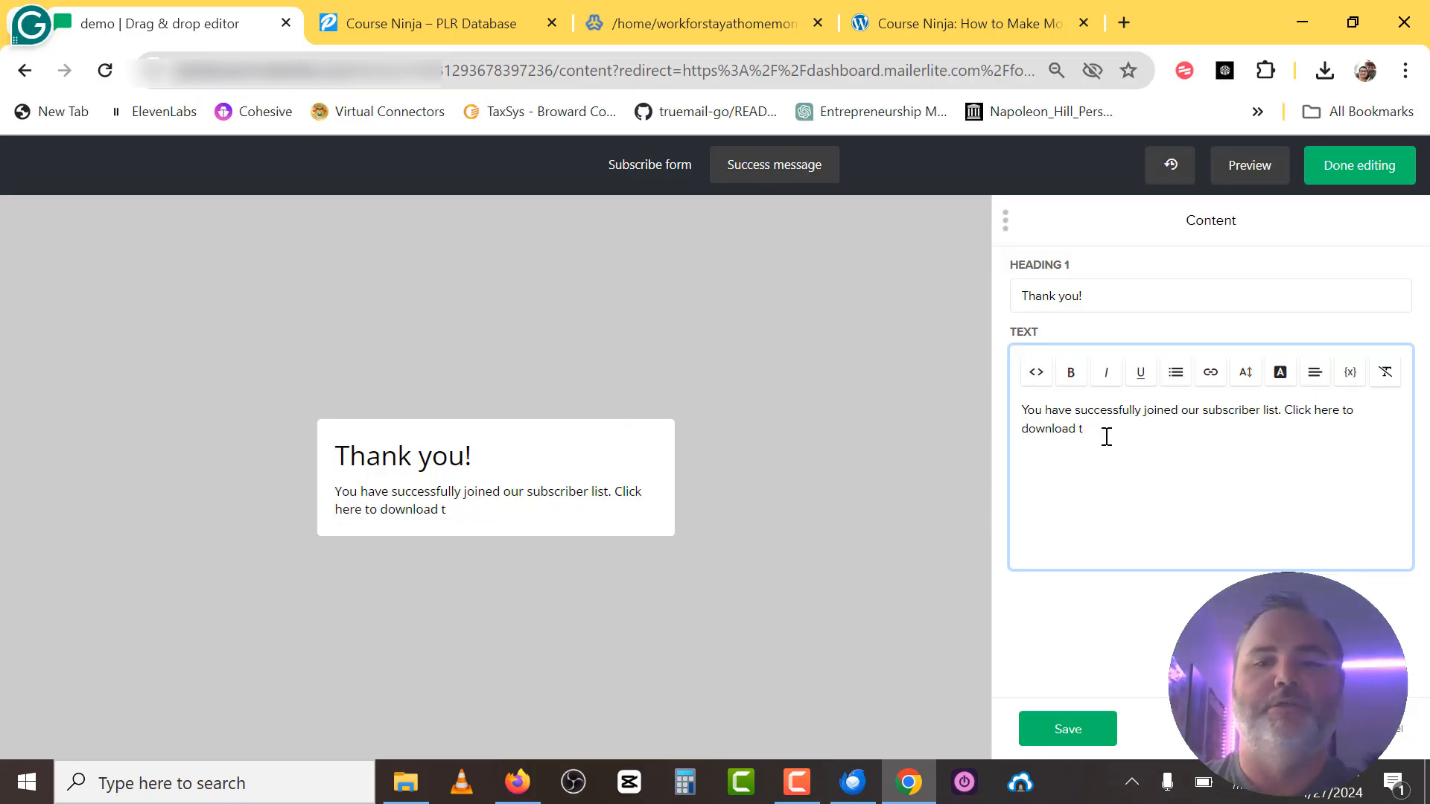
text(the )
text(ps)
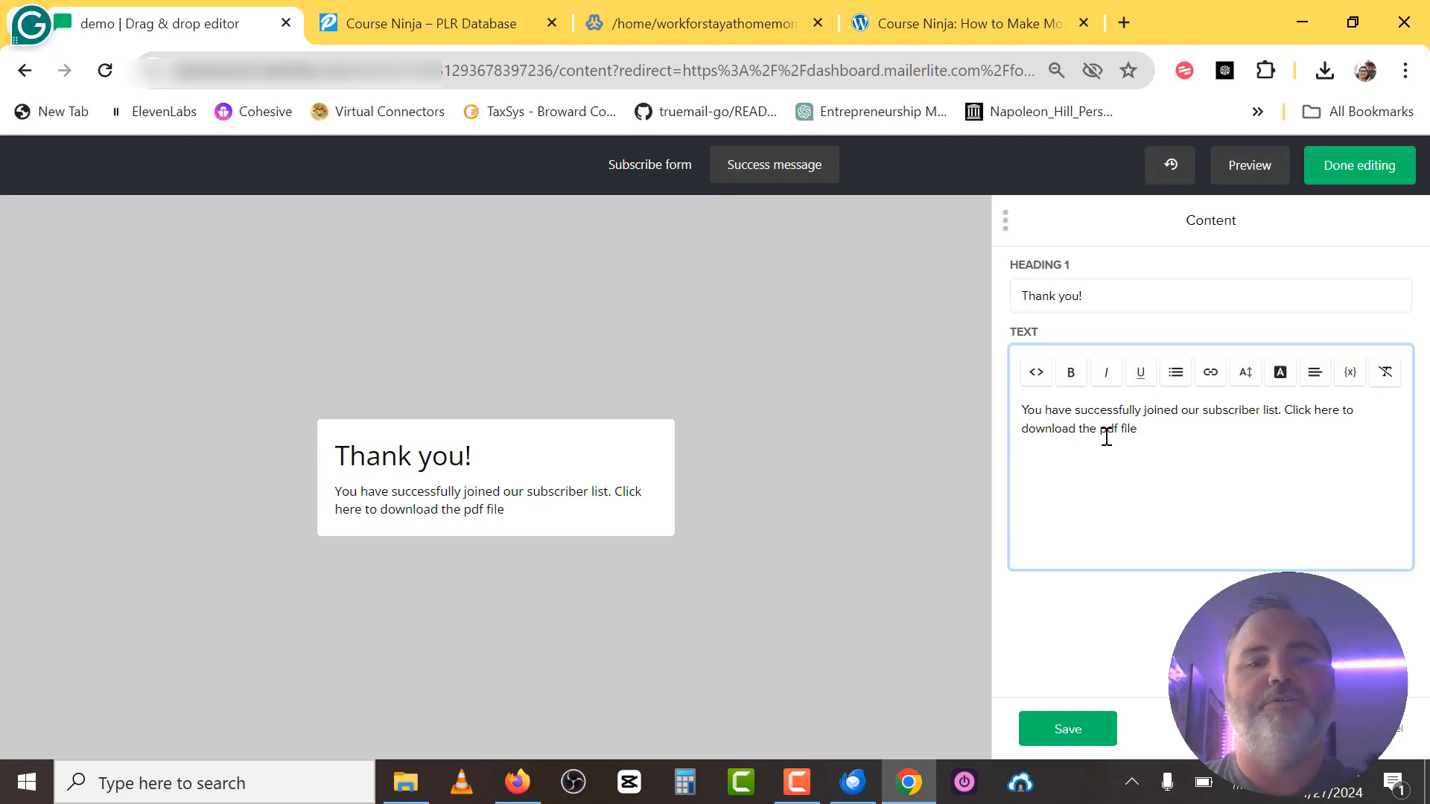
text(f file showing )
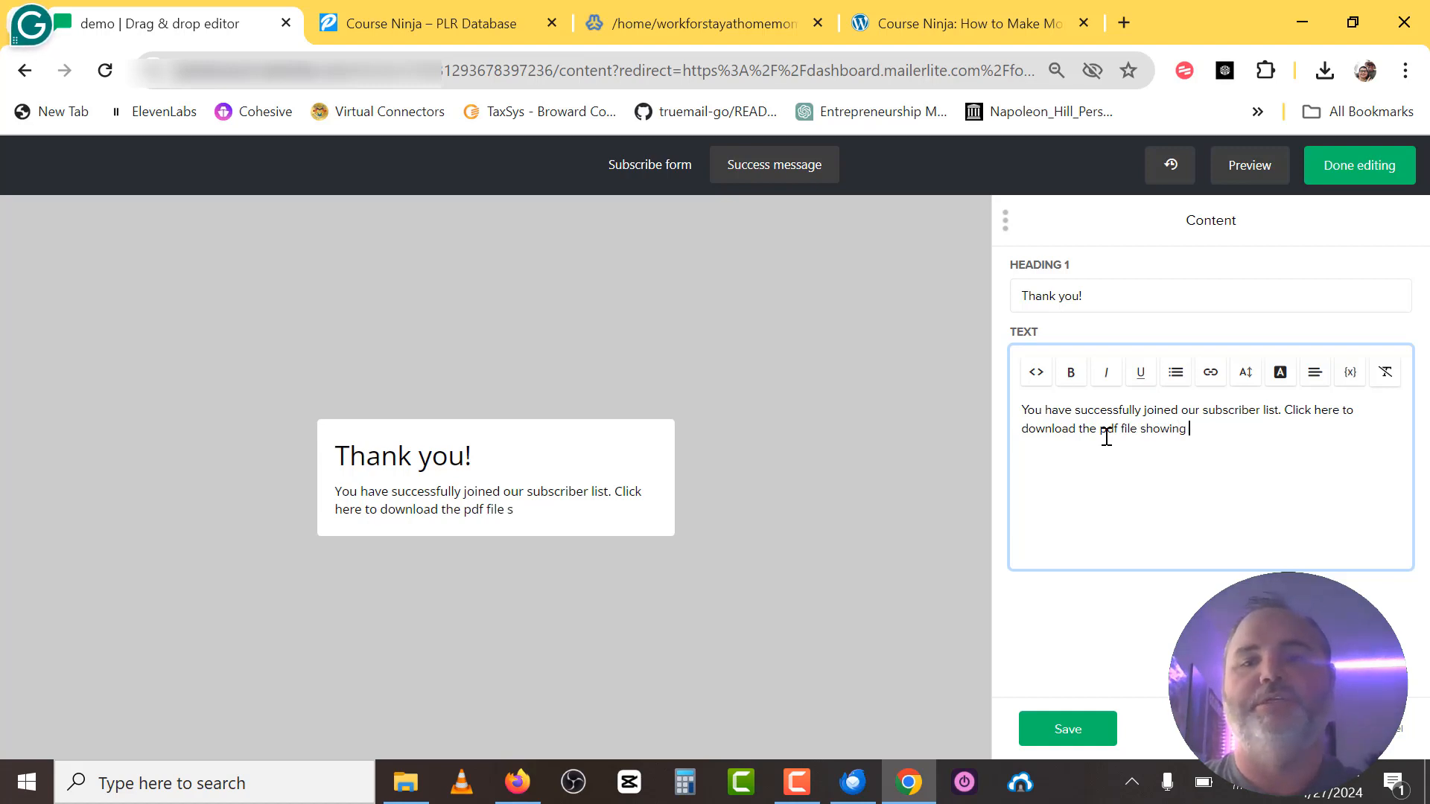
text(ho)
text(w to c)
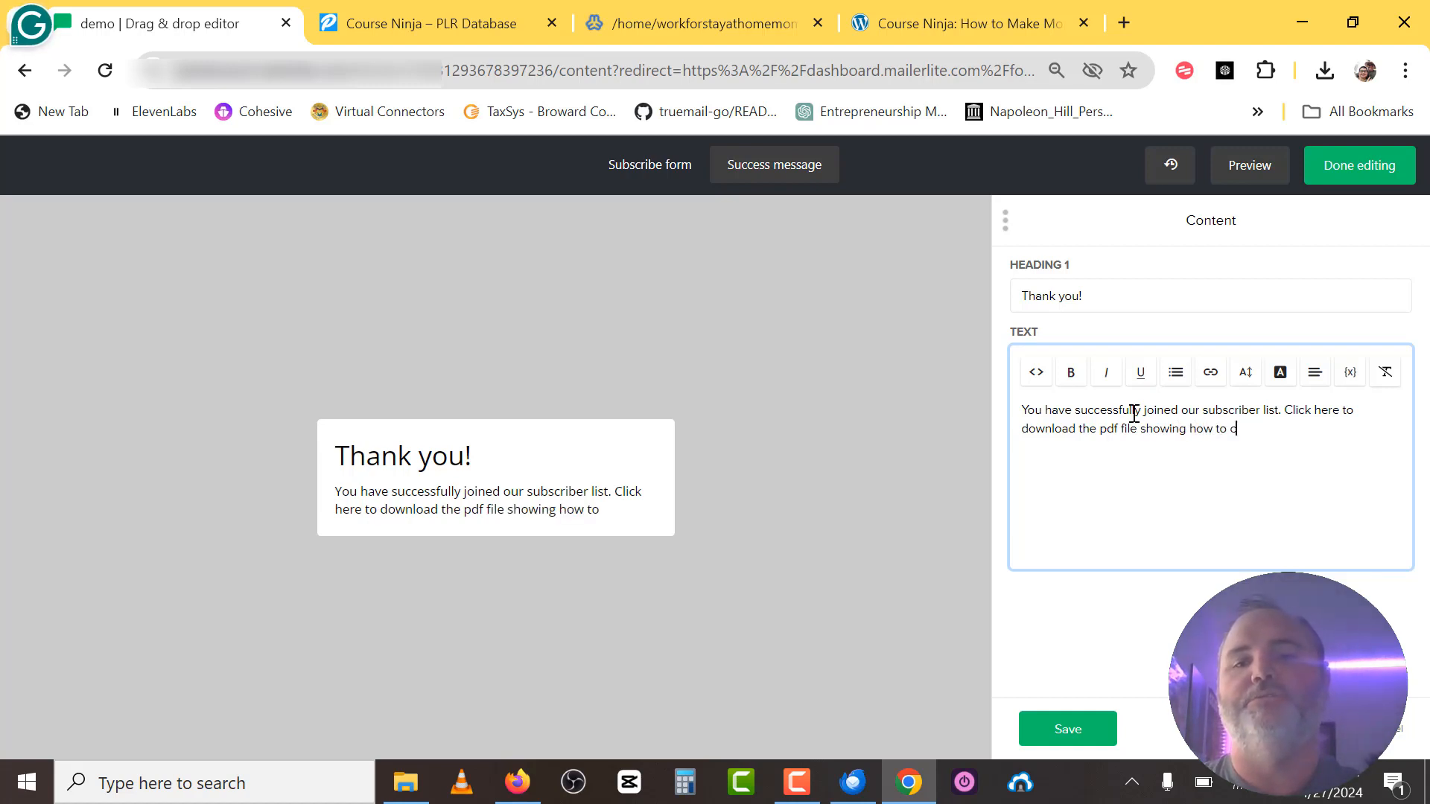
text(reate a succ)
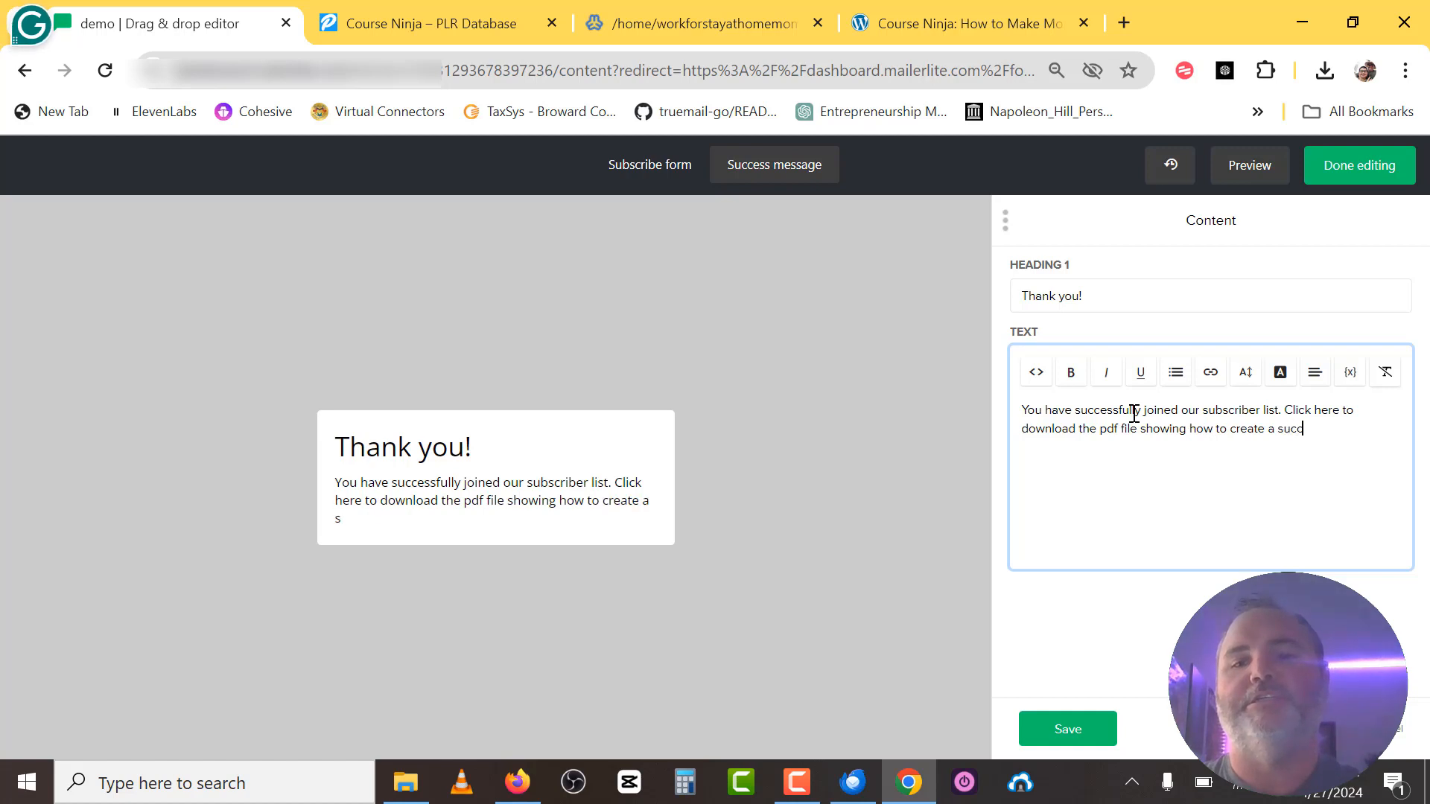
text(essful)
text(course@)
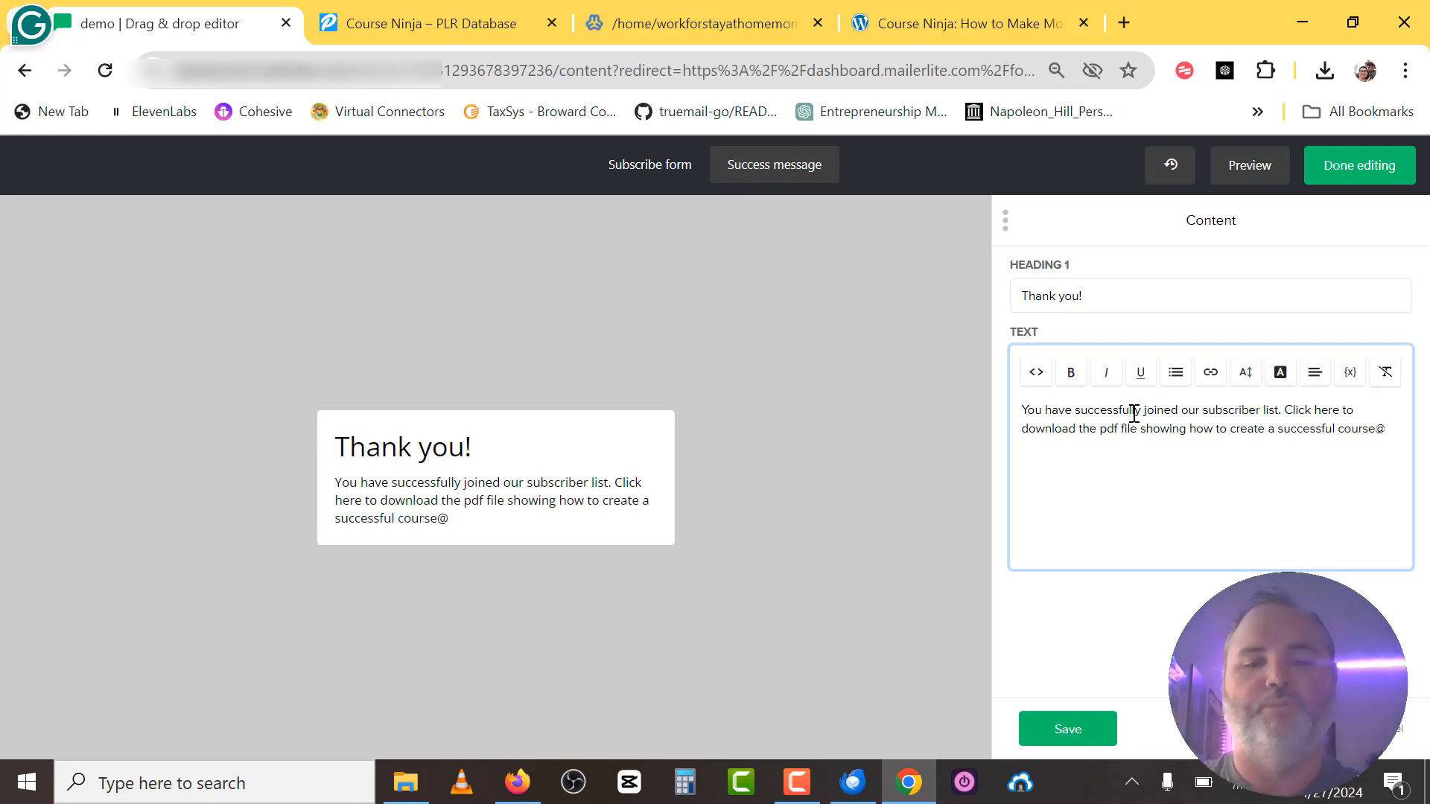
key(BackSpace)
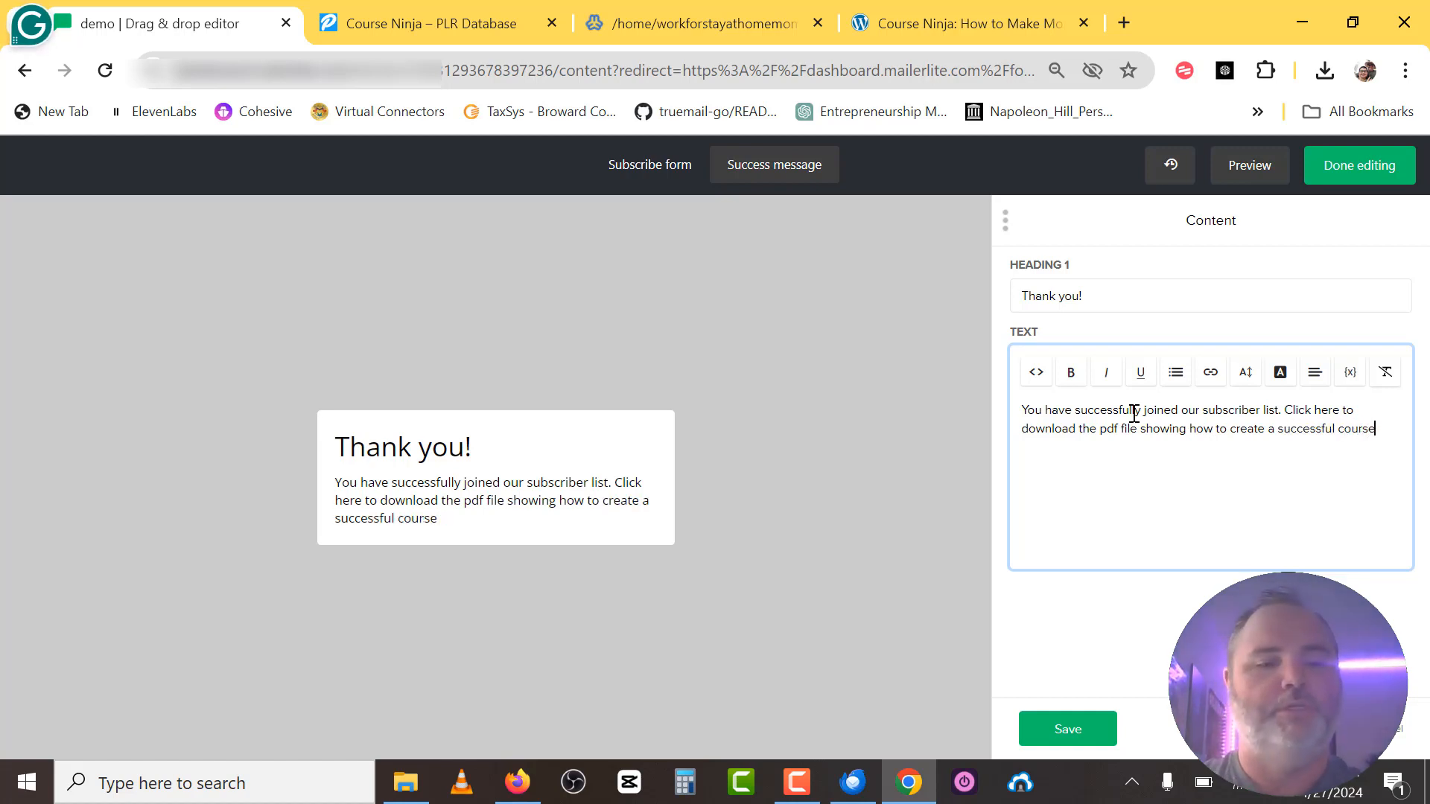
text(!)
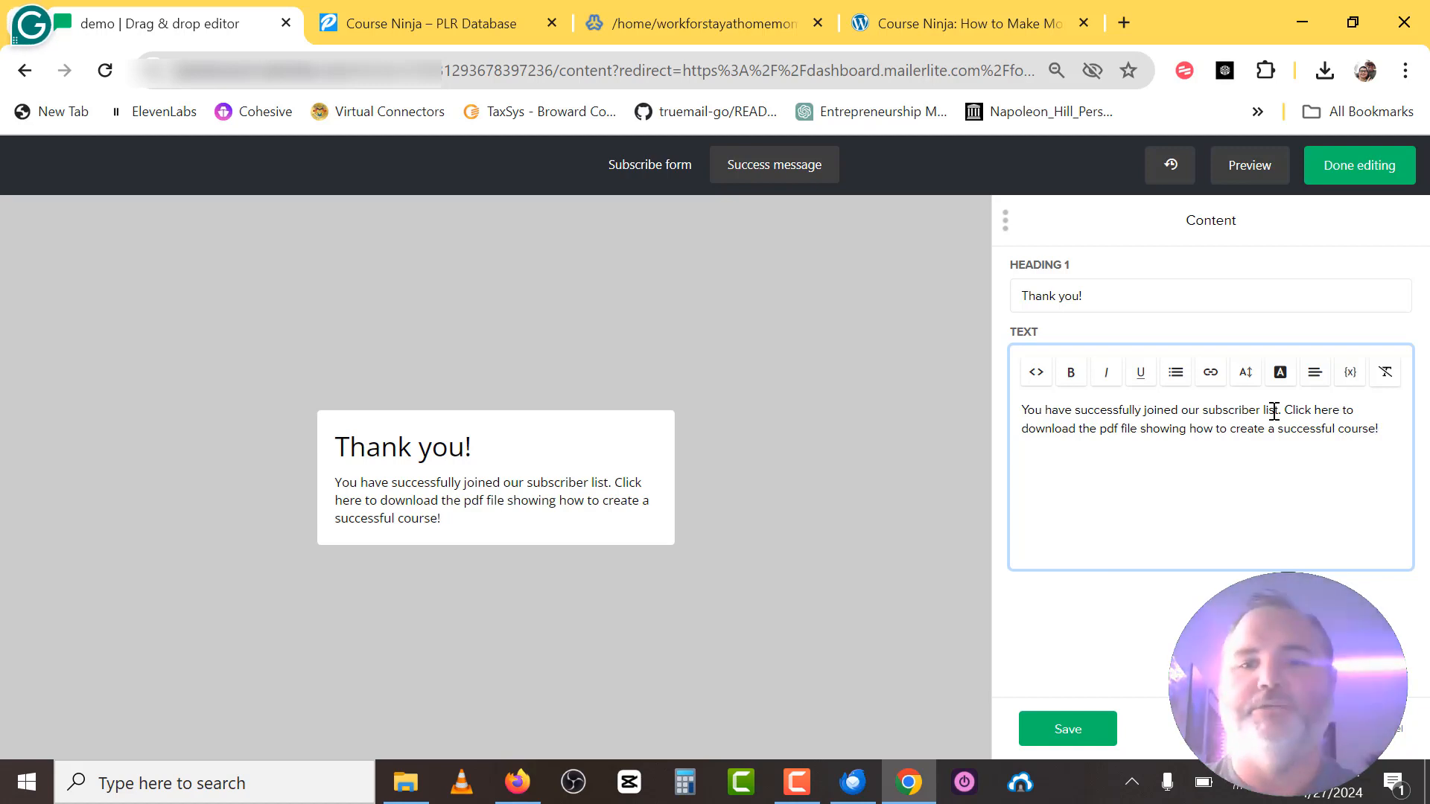
Link the phrase 'Click here to download the pdf' to the pasted report PDF URL.
drag(1288, 414, 1121, 448)
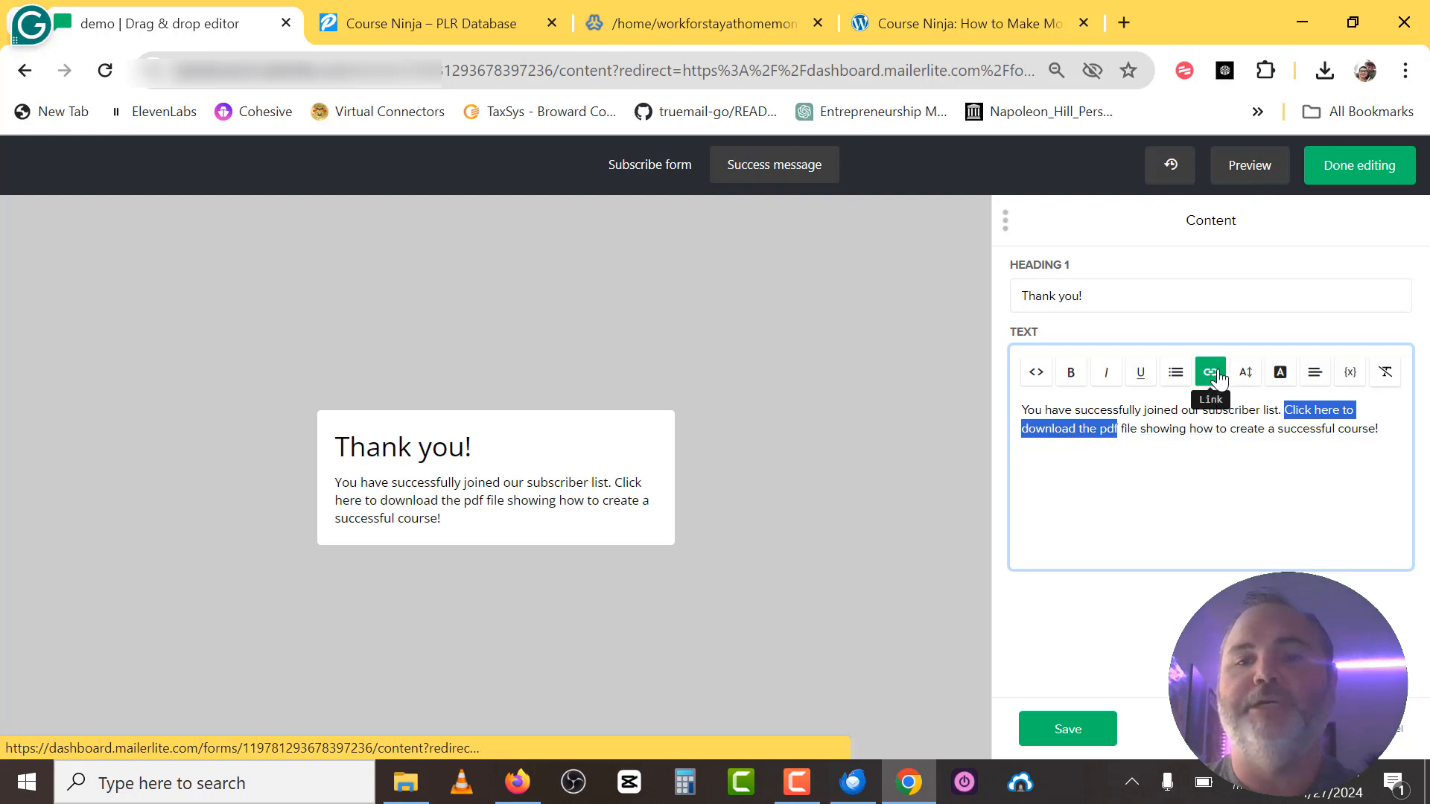
click(1218, 378)
click(1104, 402)
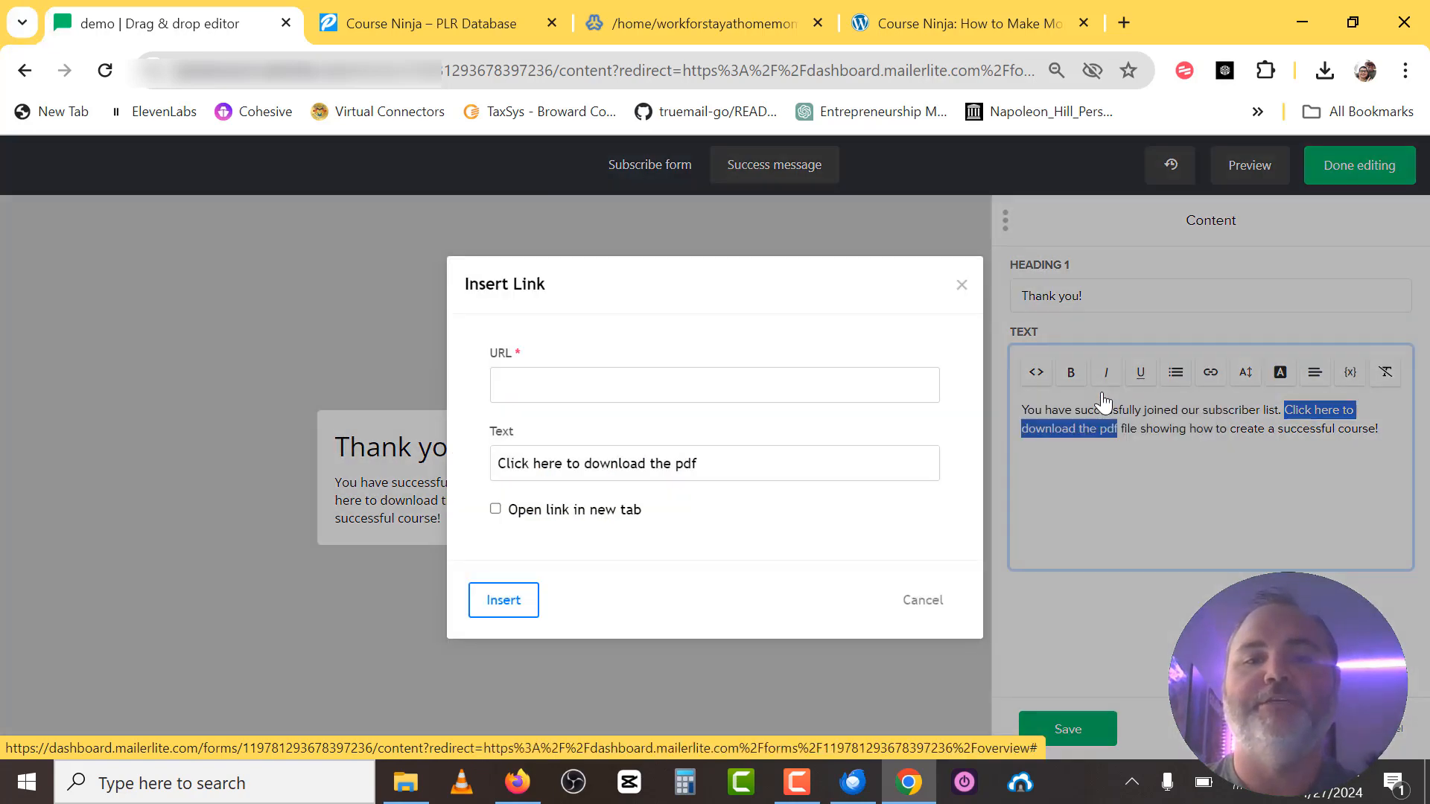
key(ctrl+v)
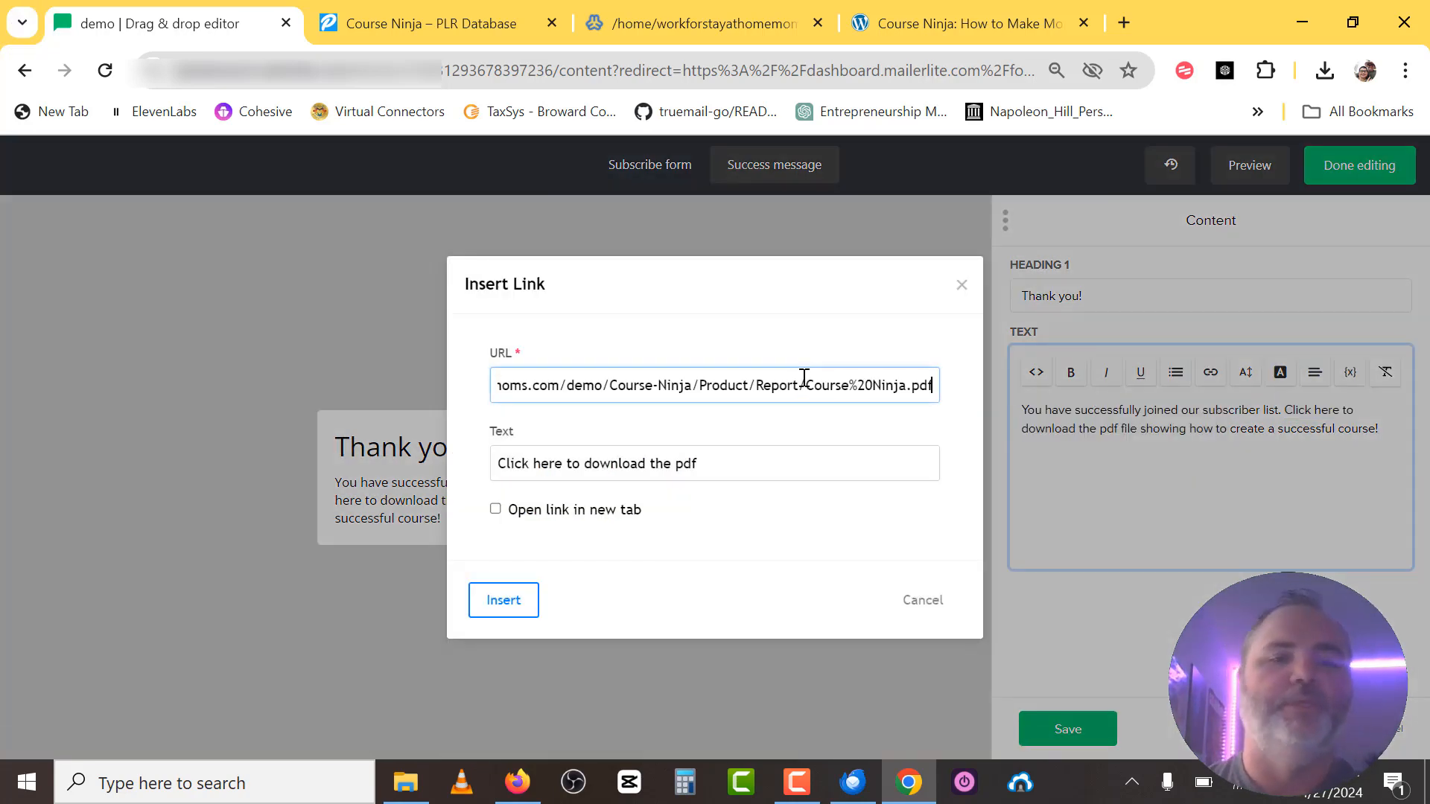
click(502, 608)
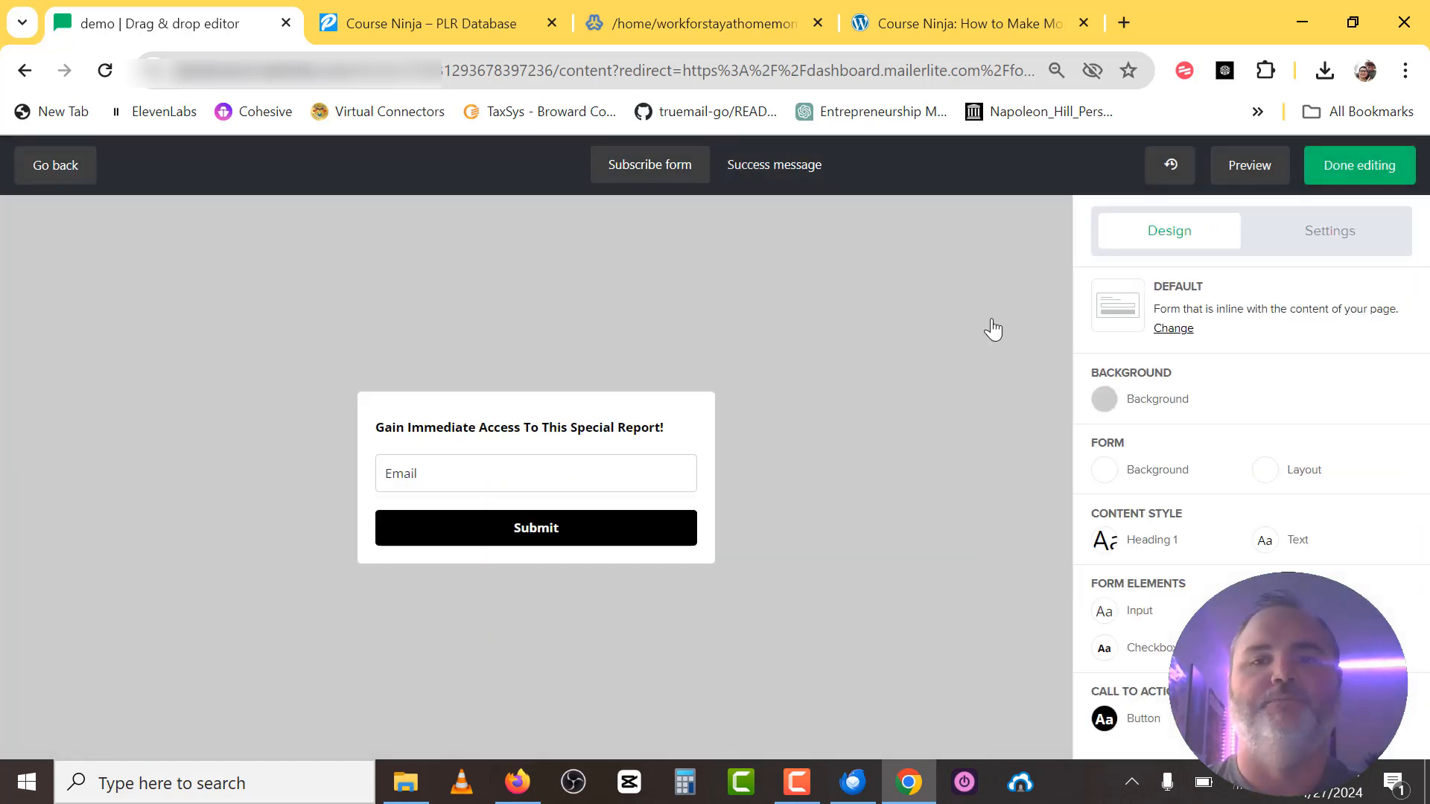
Preview the form and submit a test email address.
click(1244, 181)
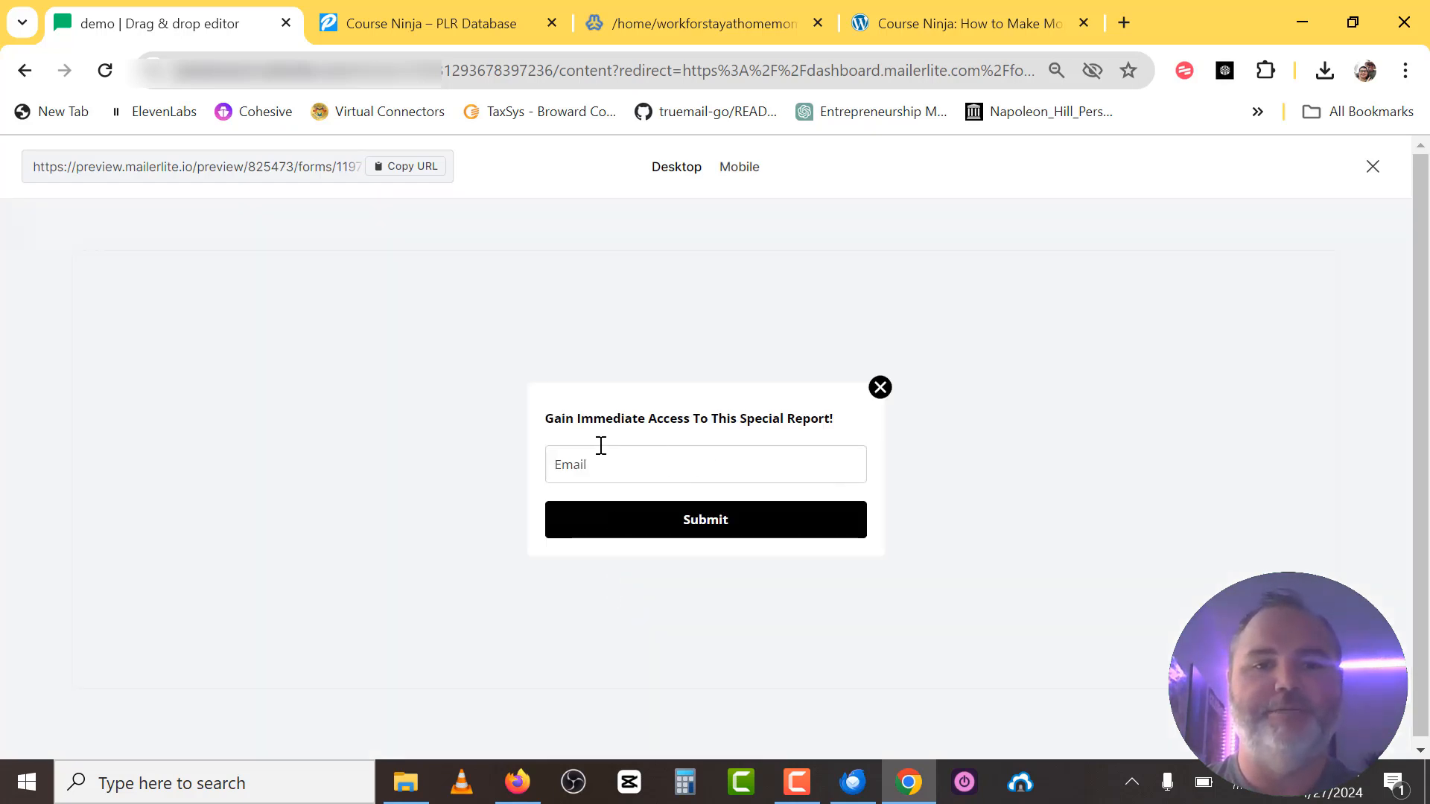
click(651, 465)
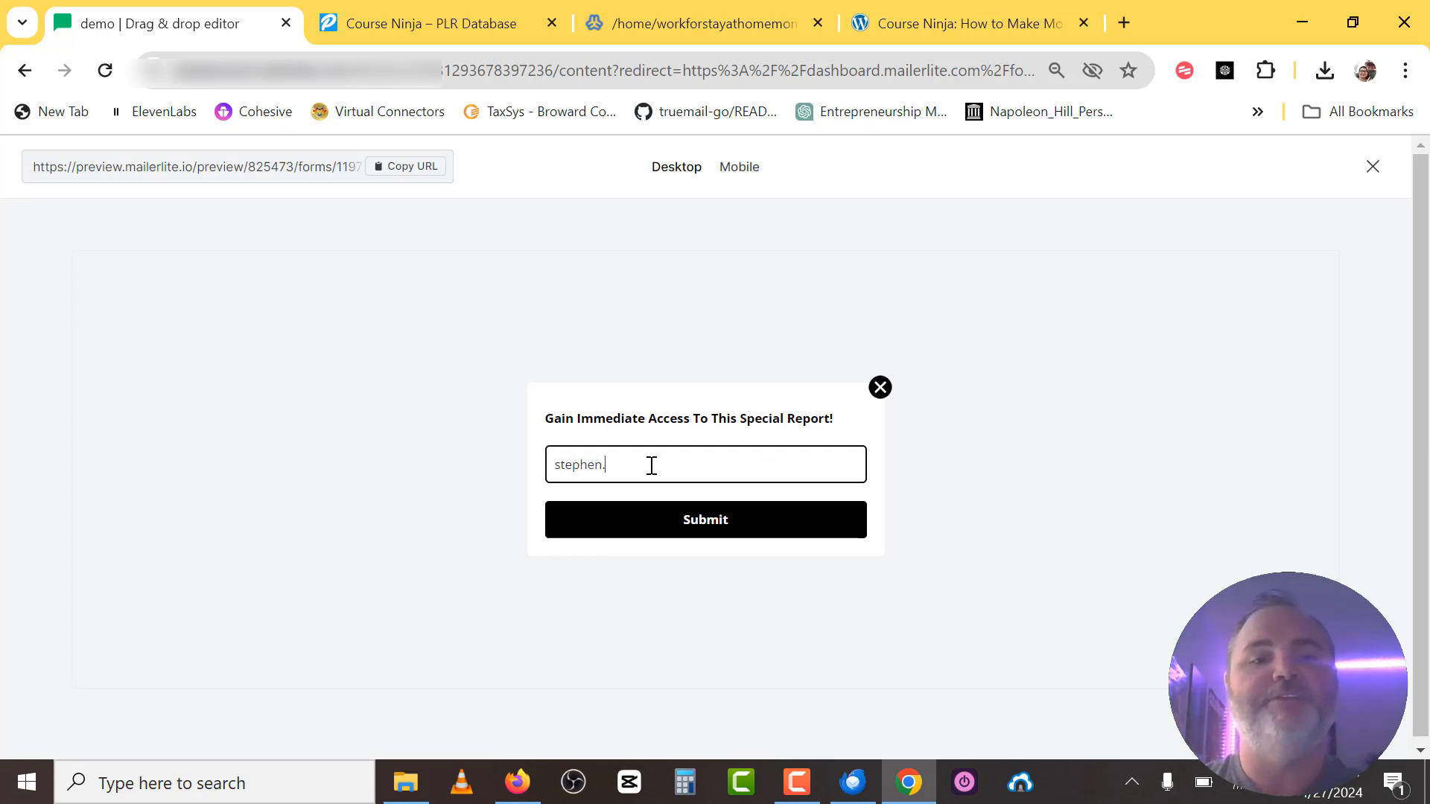
key(Return)
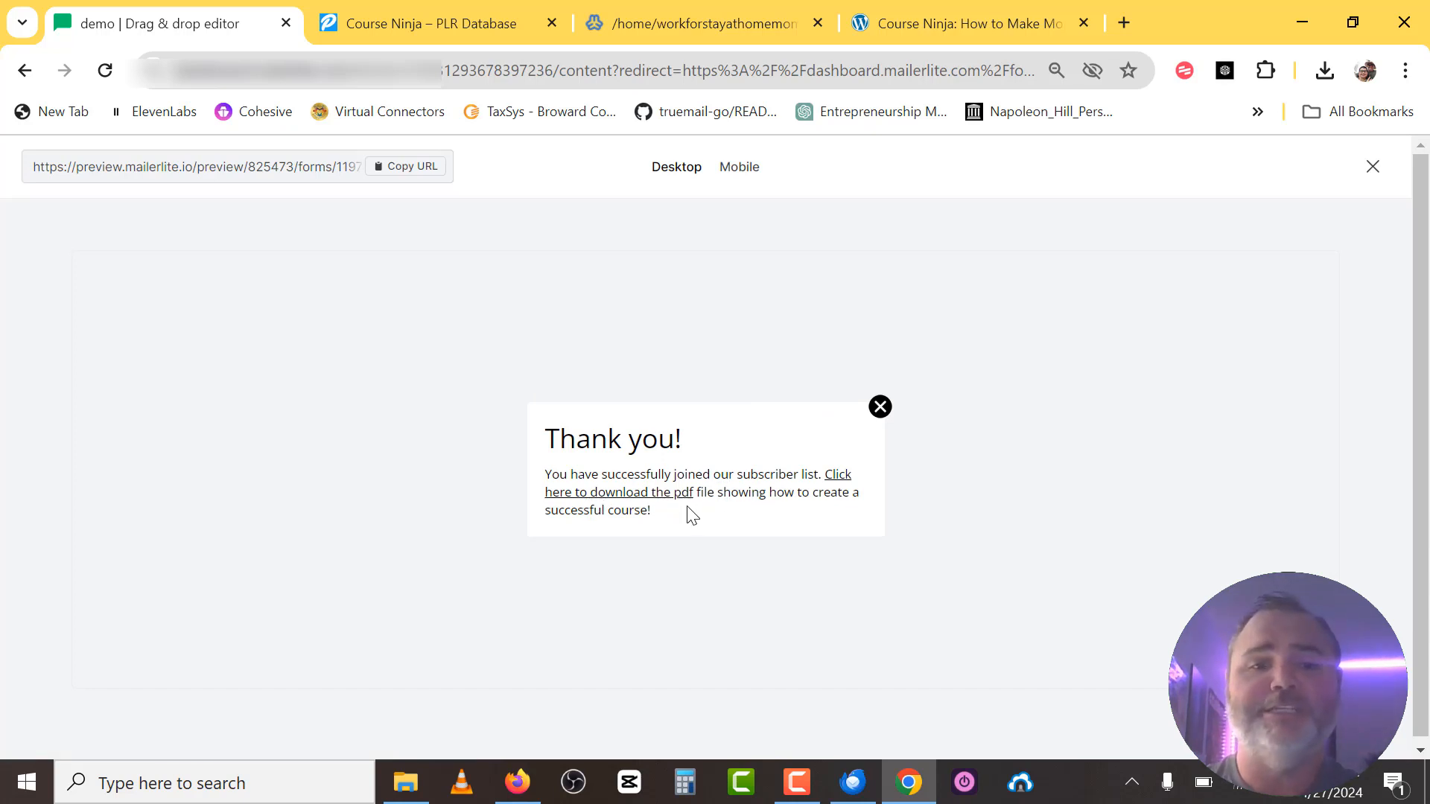
Open the Course Ninja PDF from the thank-you message link, then minimize the browser.
click(644, 497)
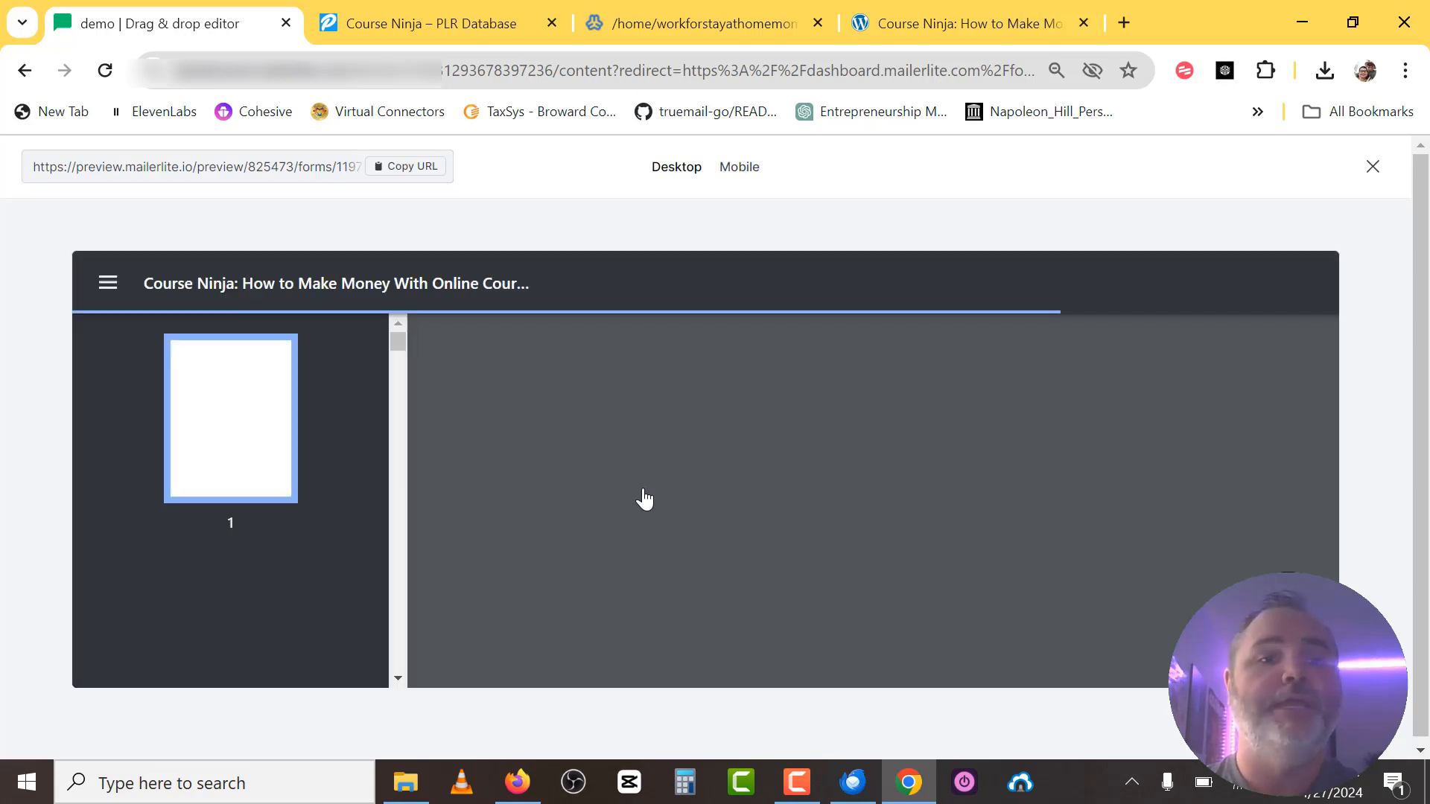
scroll(644, 498, down, 4)
scroll(644, 498, up, 5)
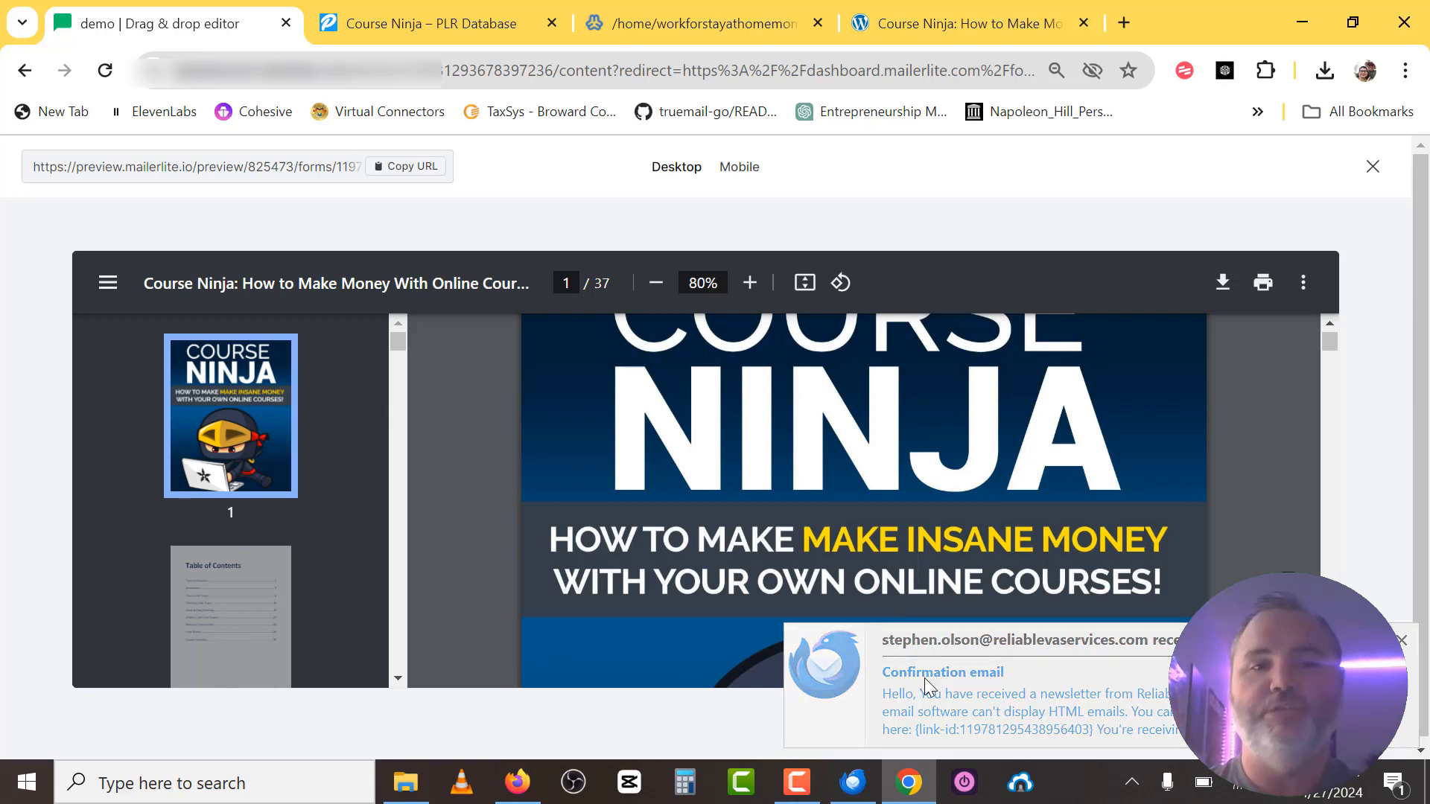
click(1406, 688)
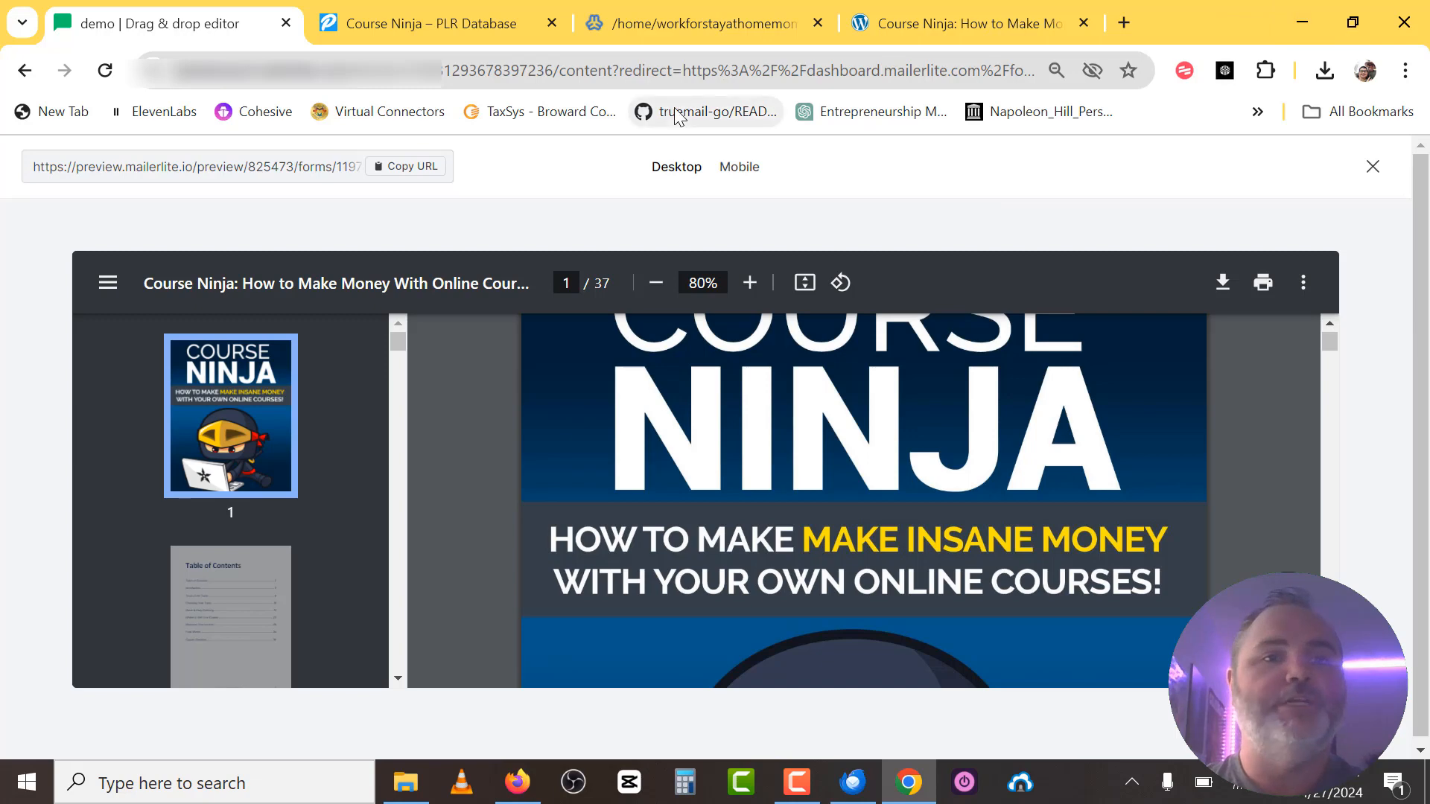
click(1301, 22)
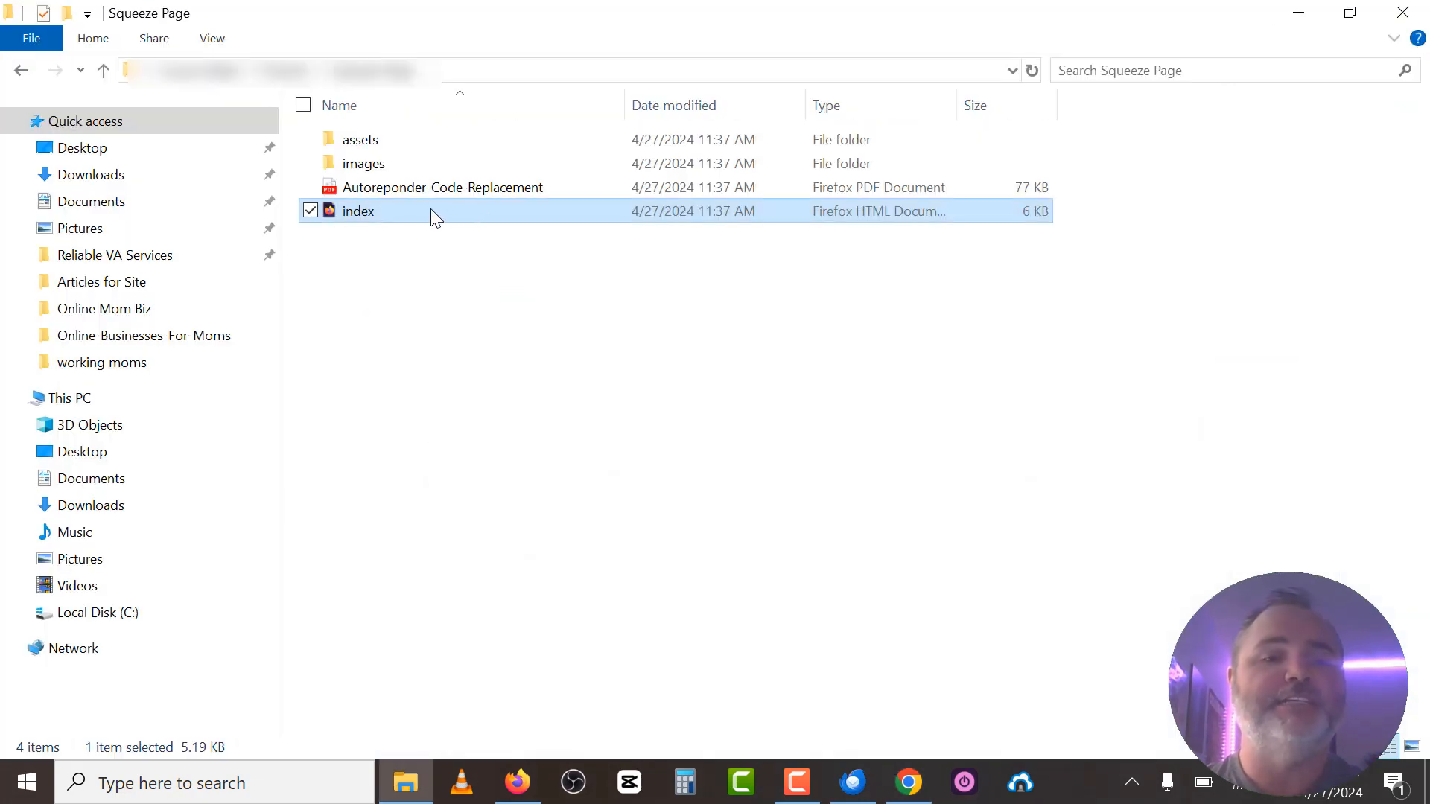
Open the squeeze page's index file in Notepad, then minimize Notepad.
key(F2)
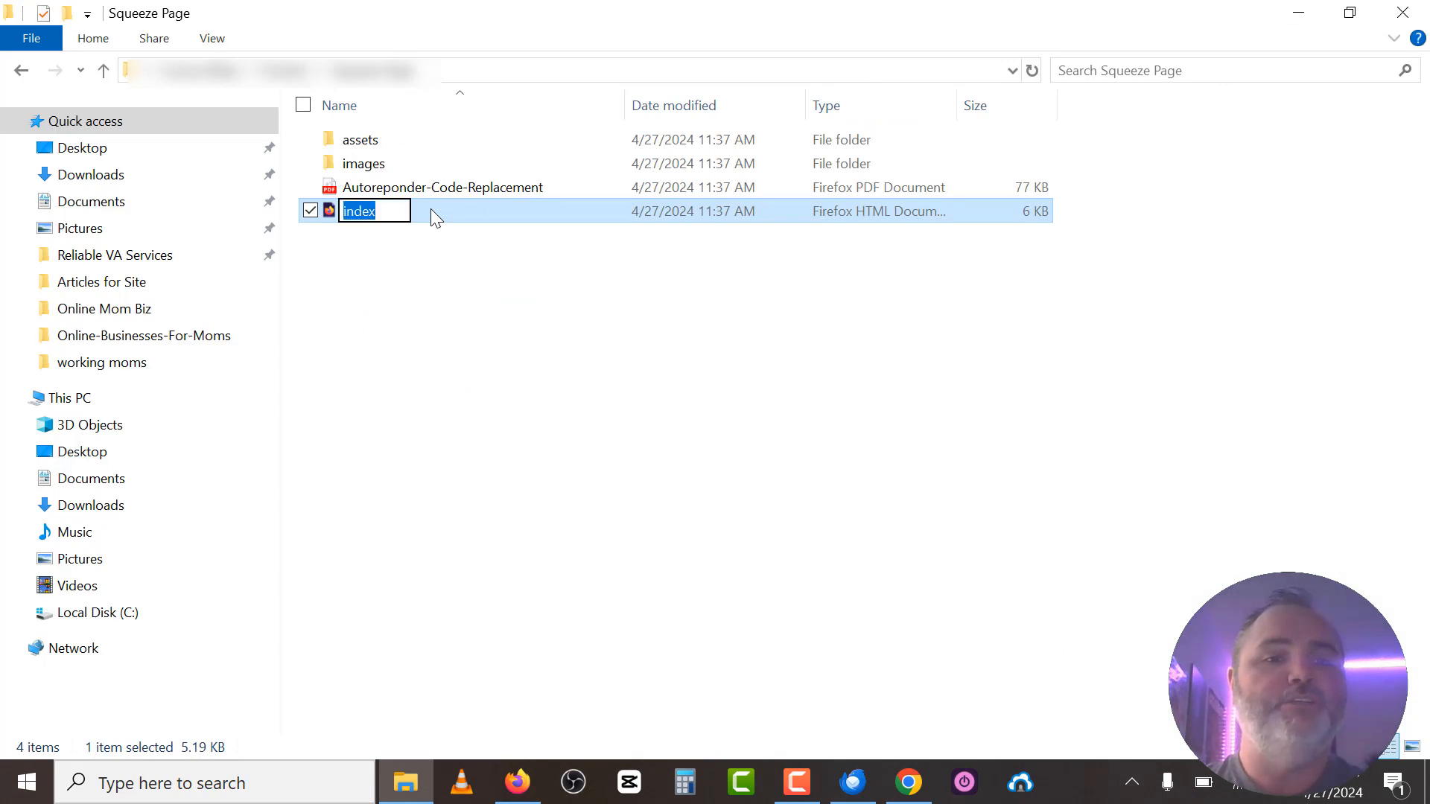
click(377, 284)
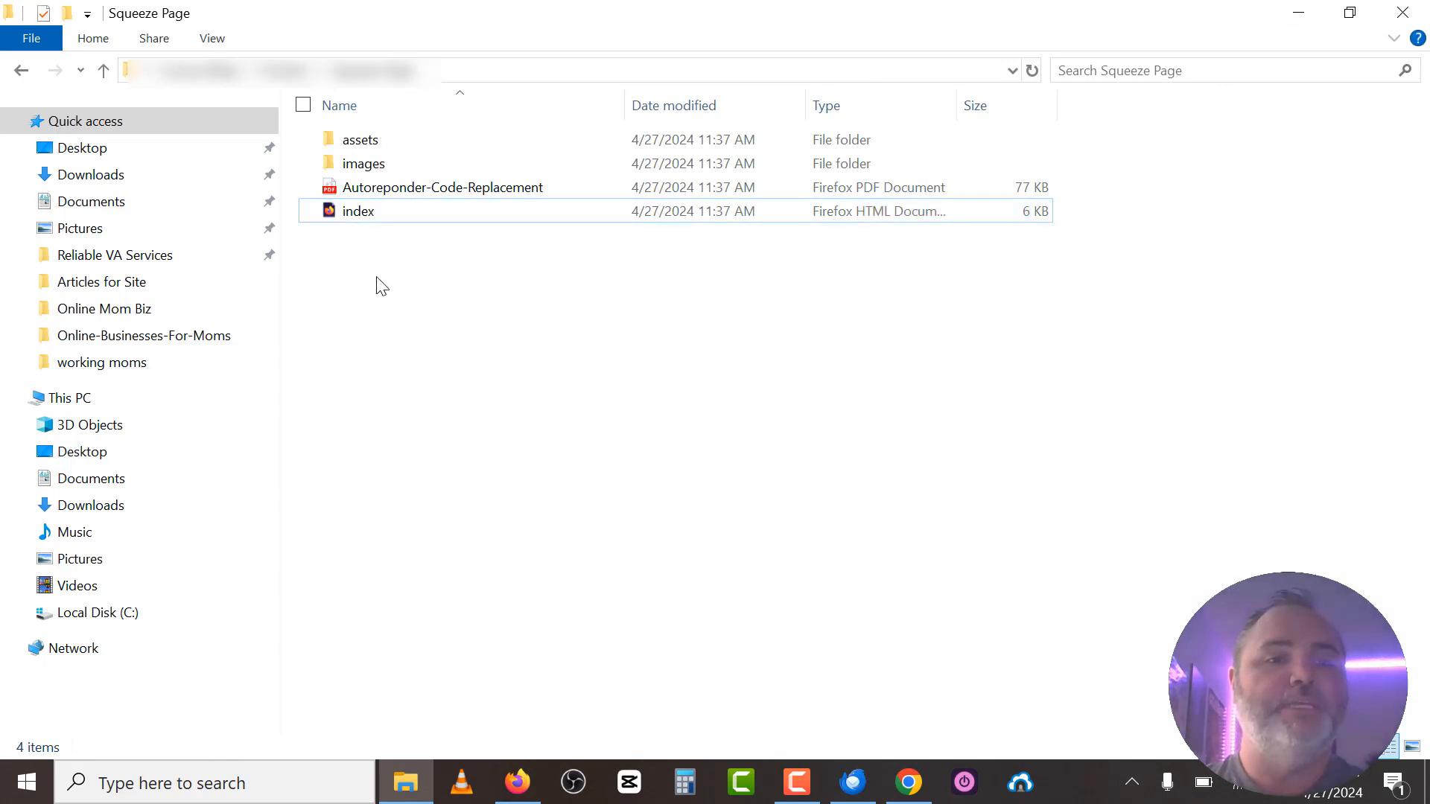
right_click(376, 214)
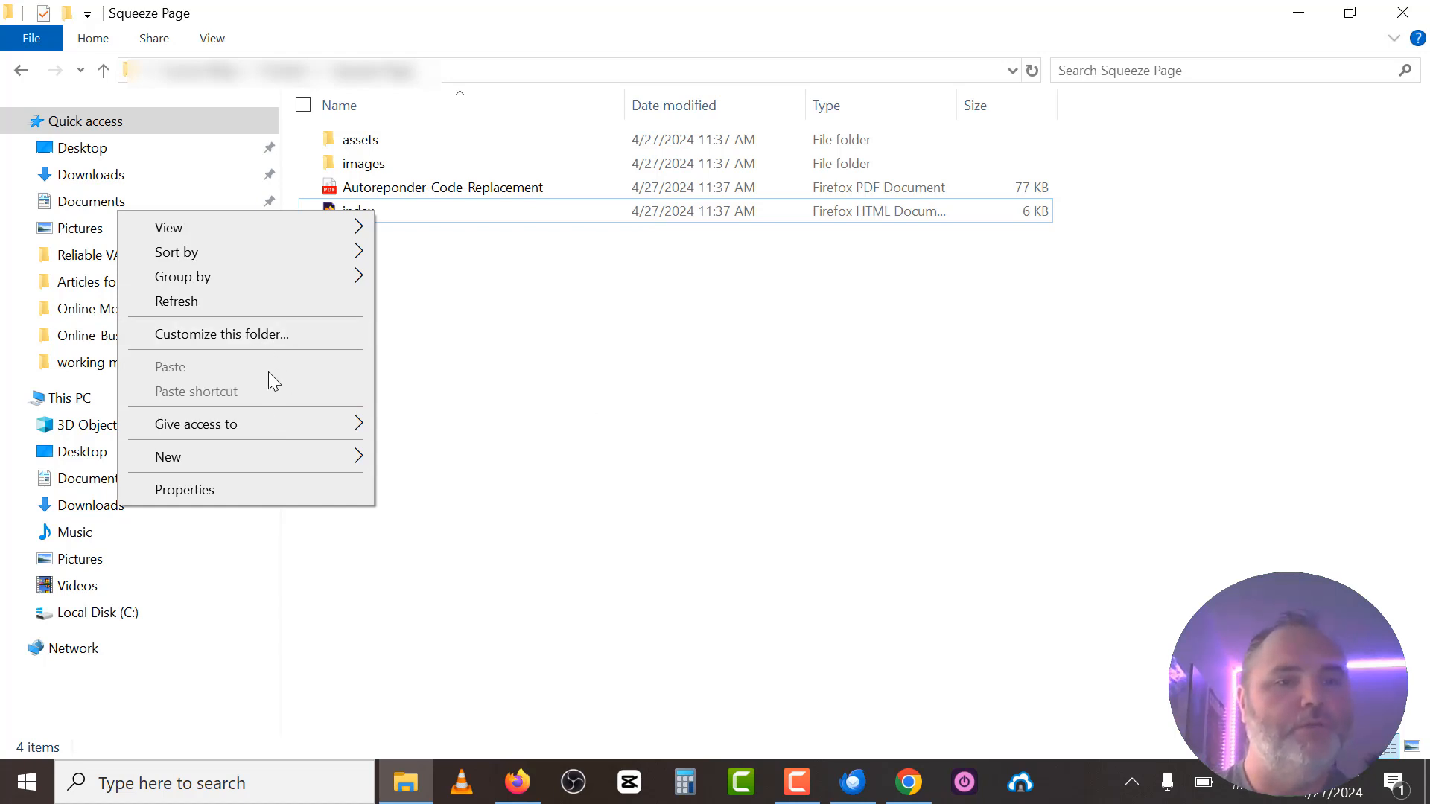
click(482, 347)
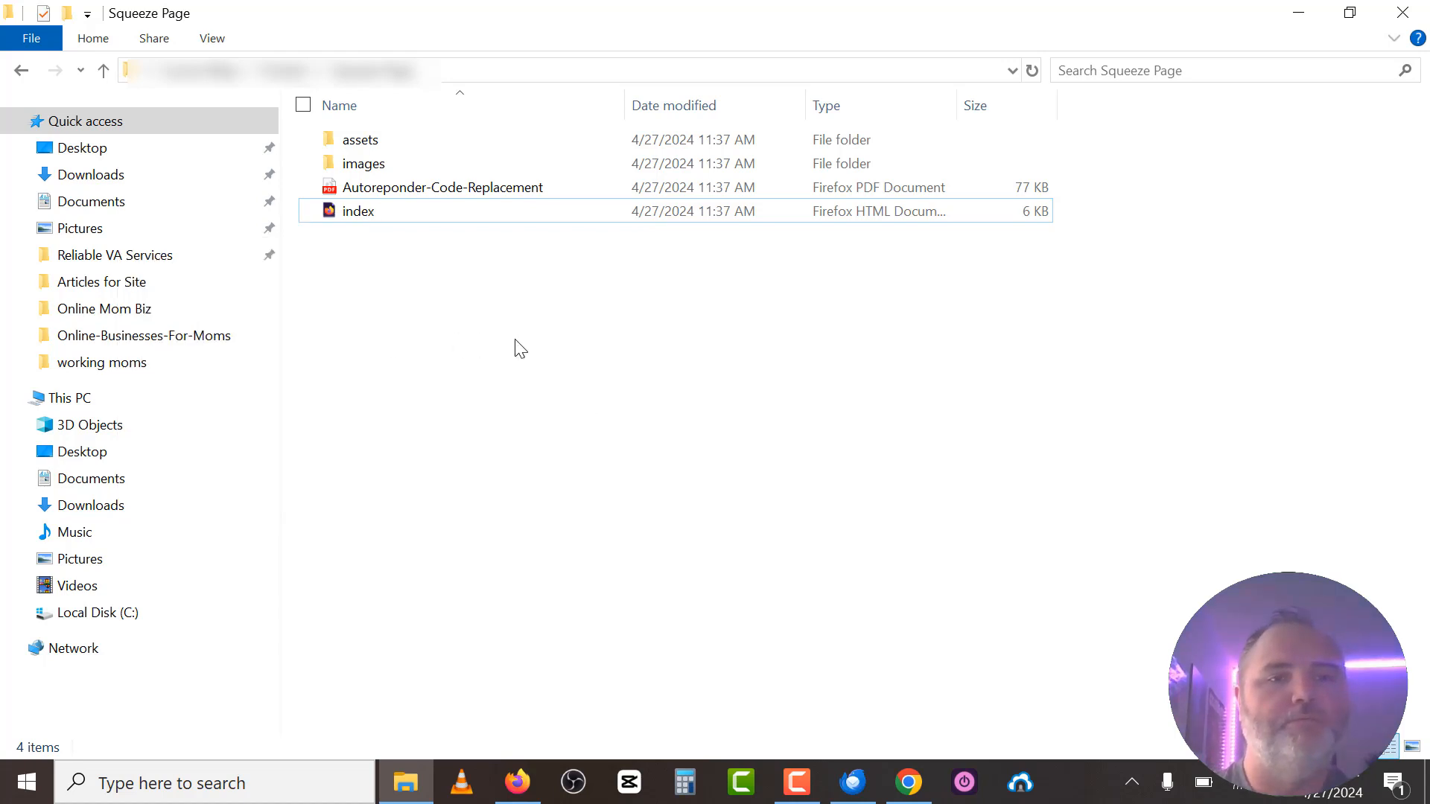
right_click(350, 211)
mouse_move(234, 318)
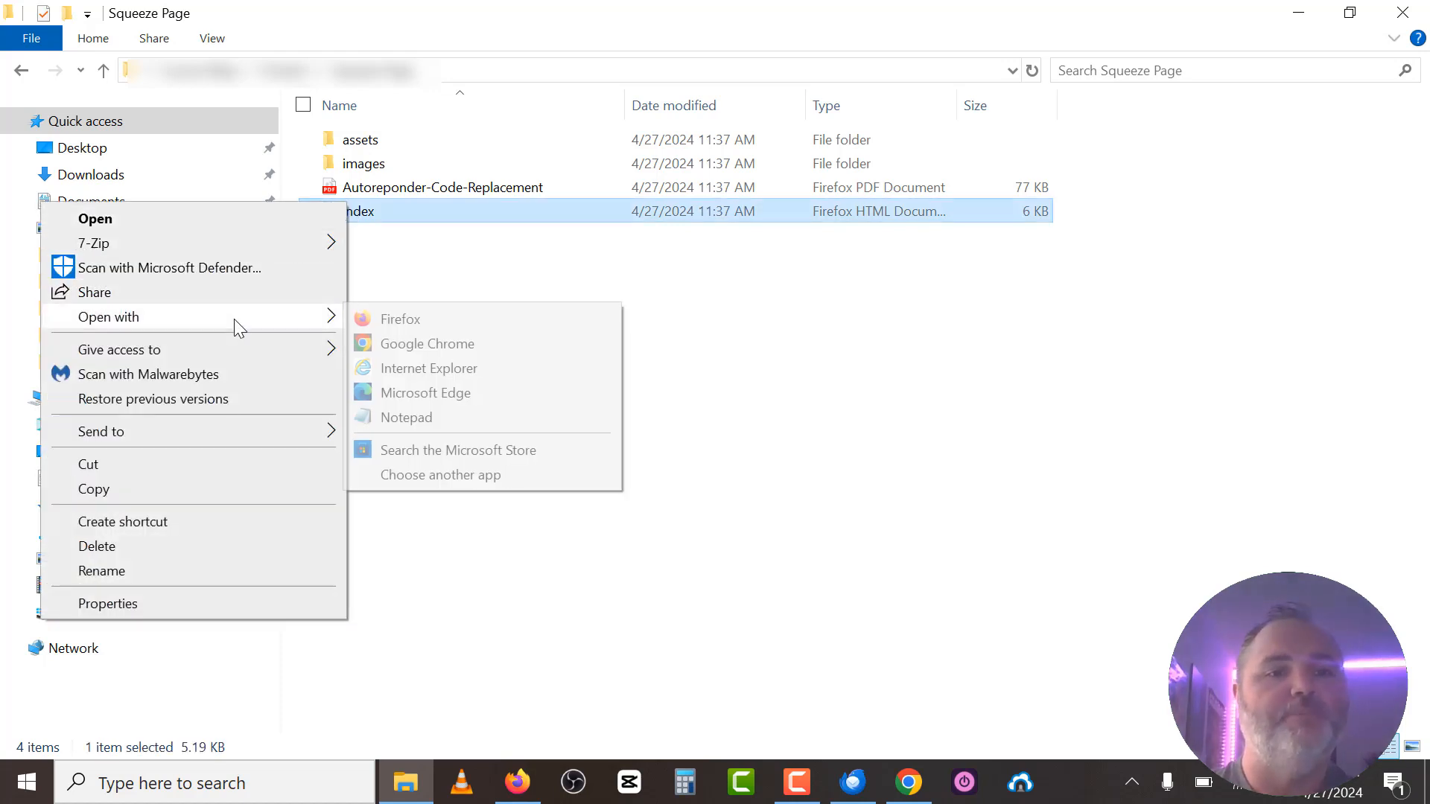
click(428, 419)
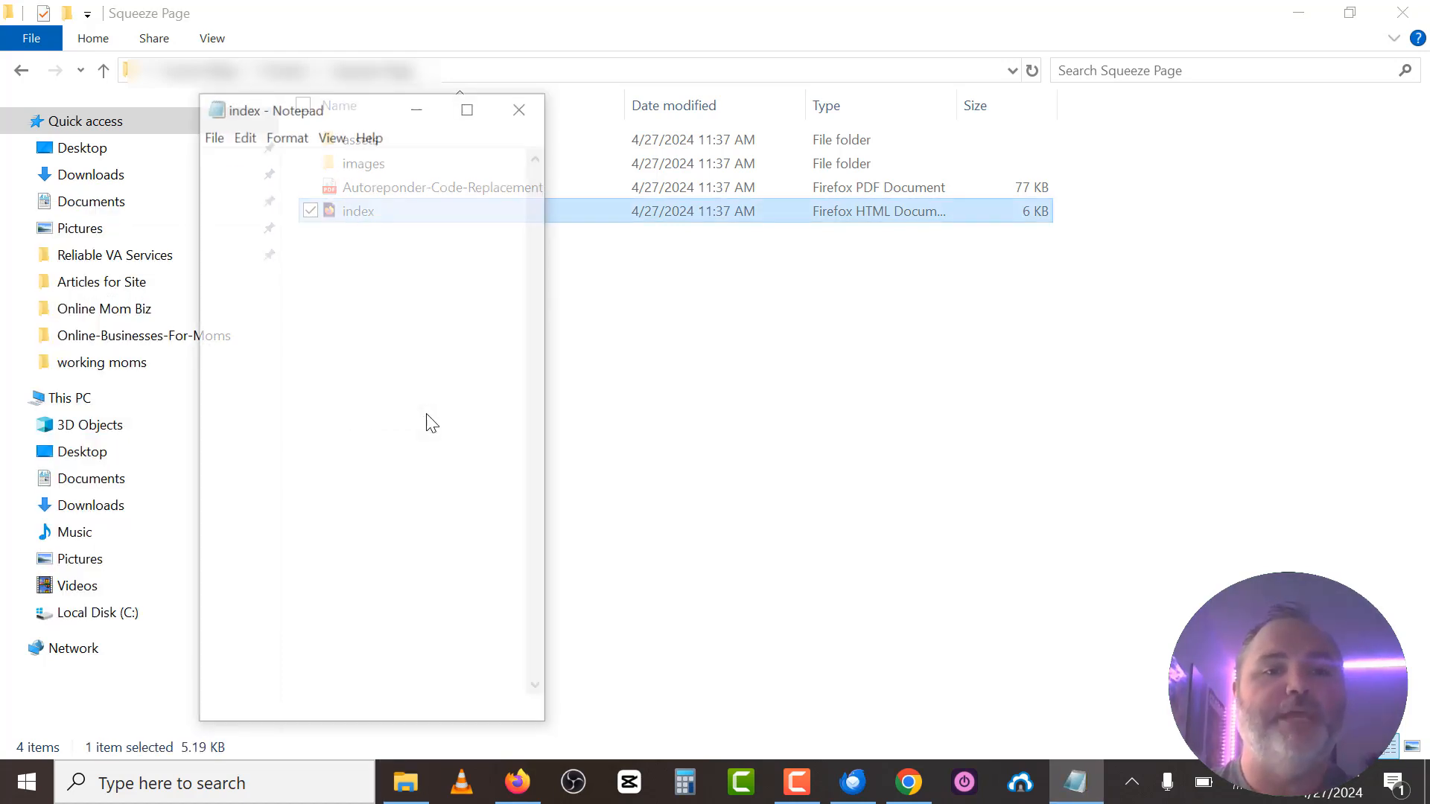
click(469, 109)
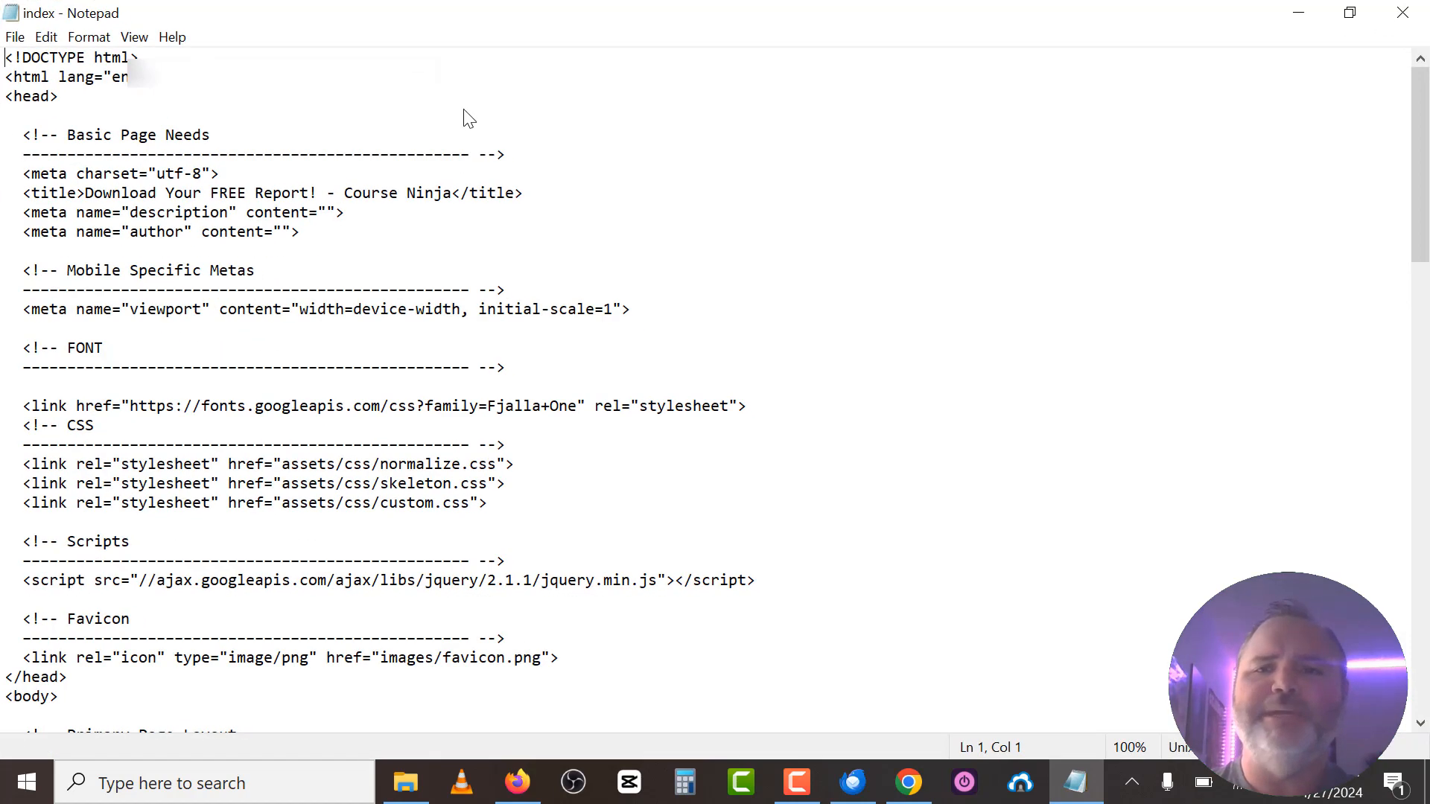
click(1309, 9)
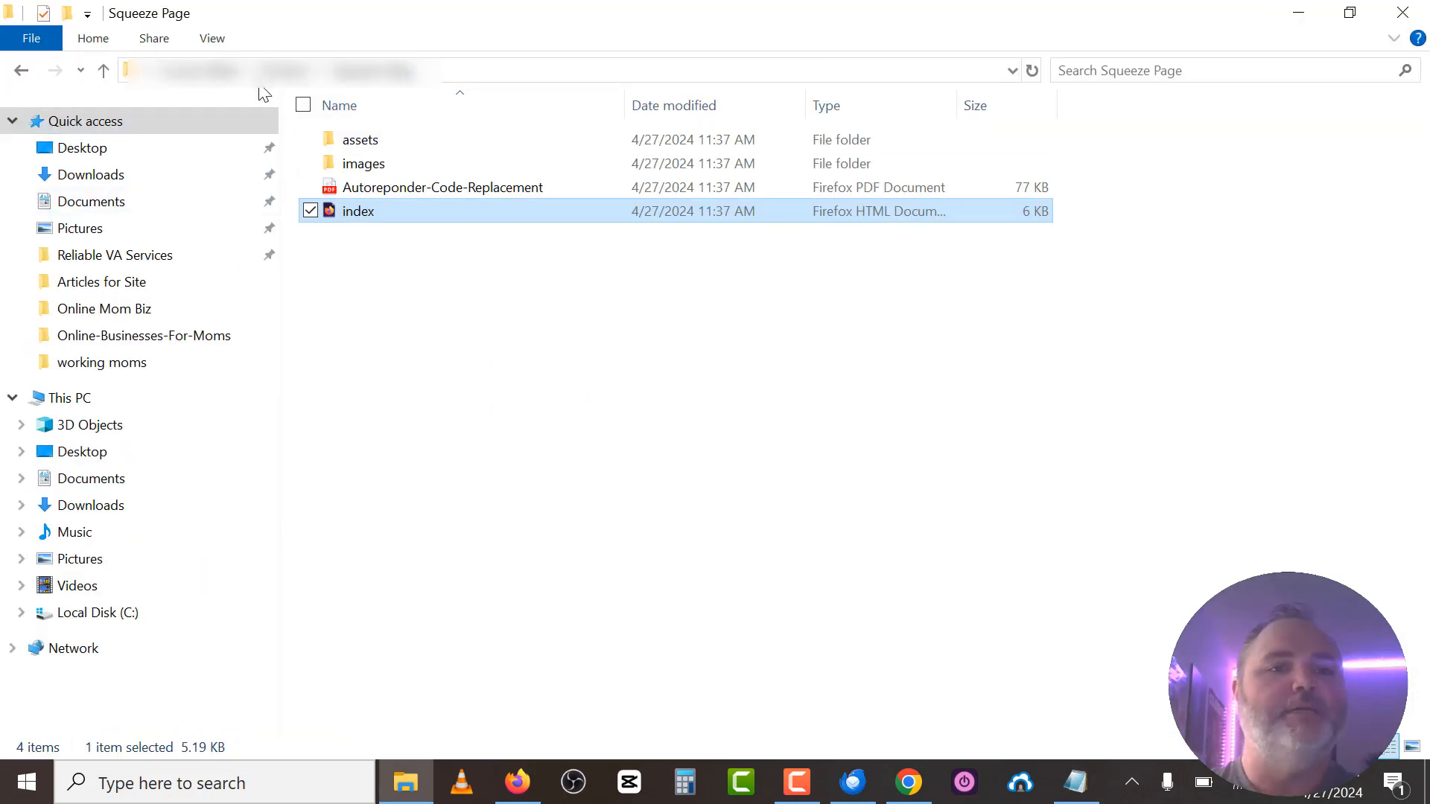
Return to the Squeeze Page folder and open the Autoreponder-Code-Replacement PDF.
click(287, 73)
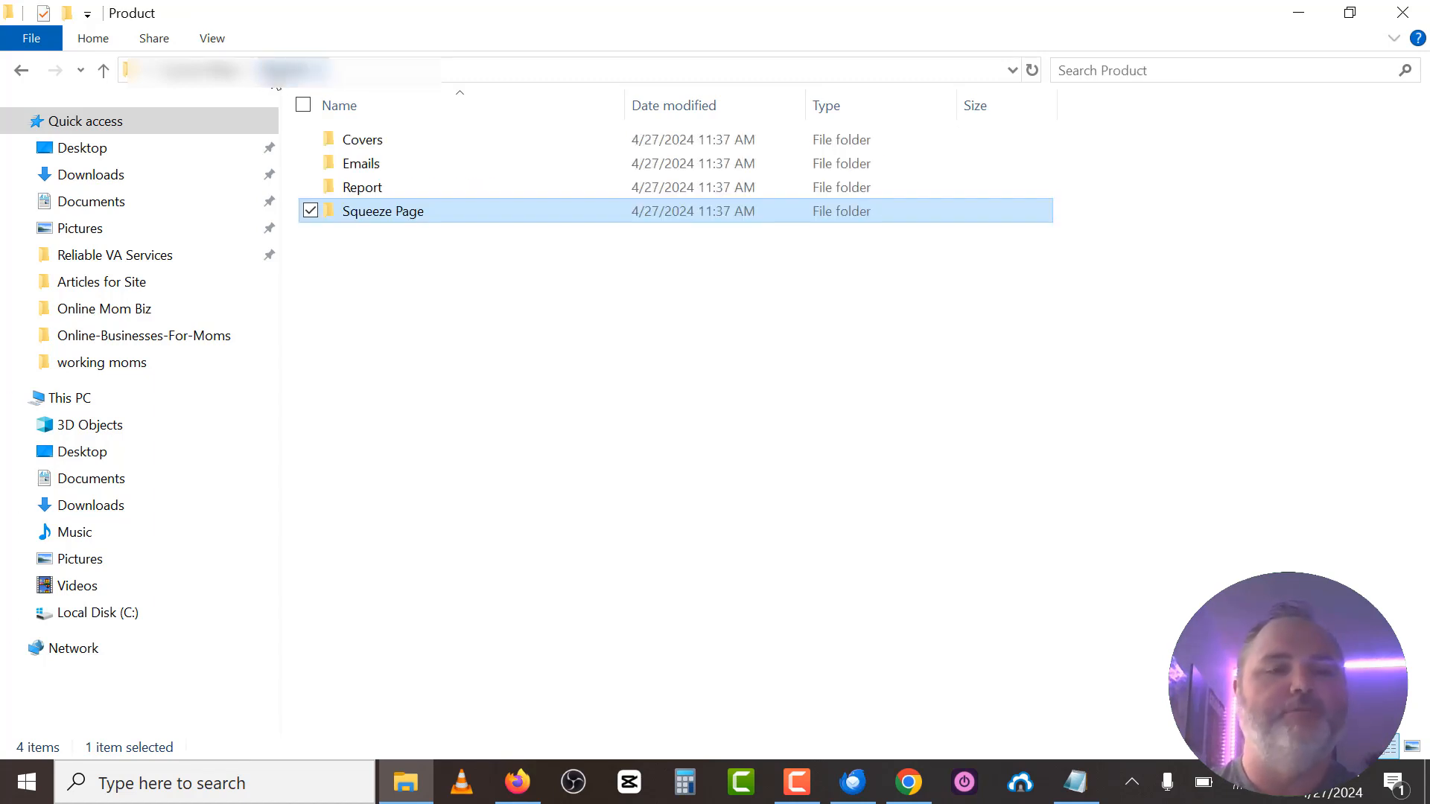
double_click(373, 209)
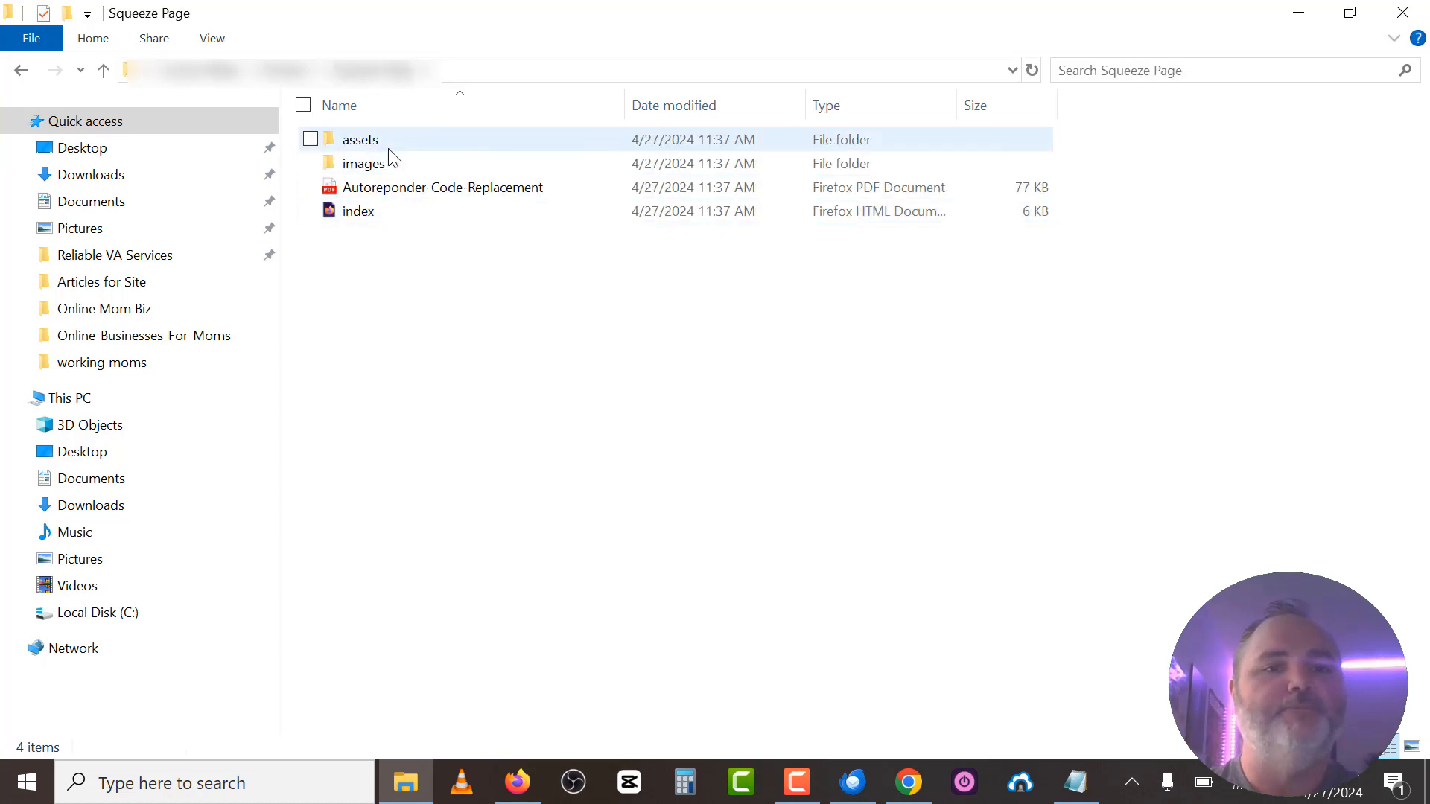
double_click(423, 188)
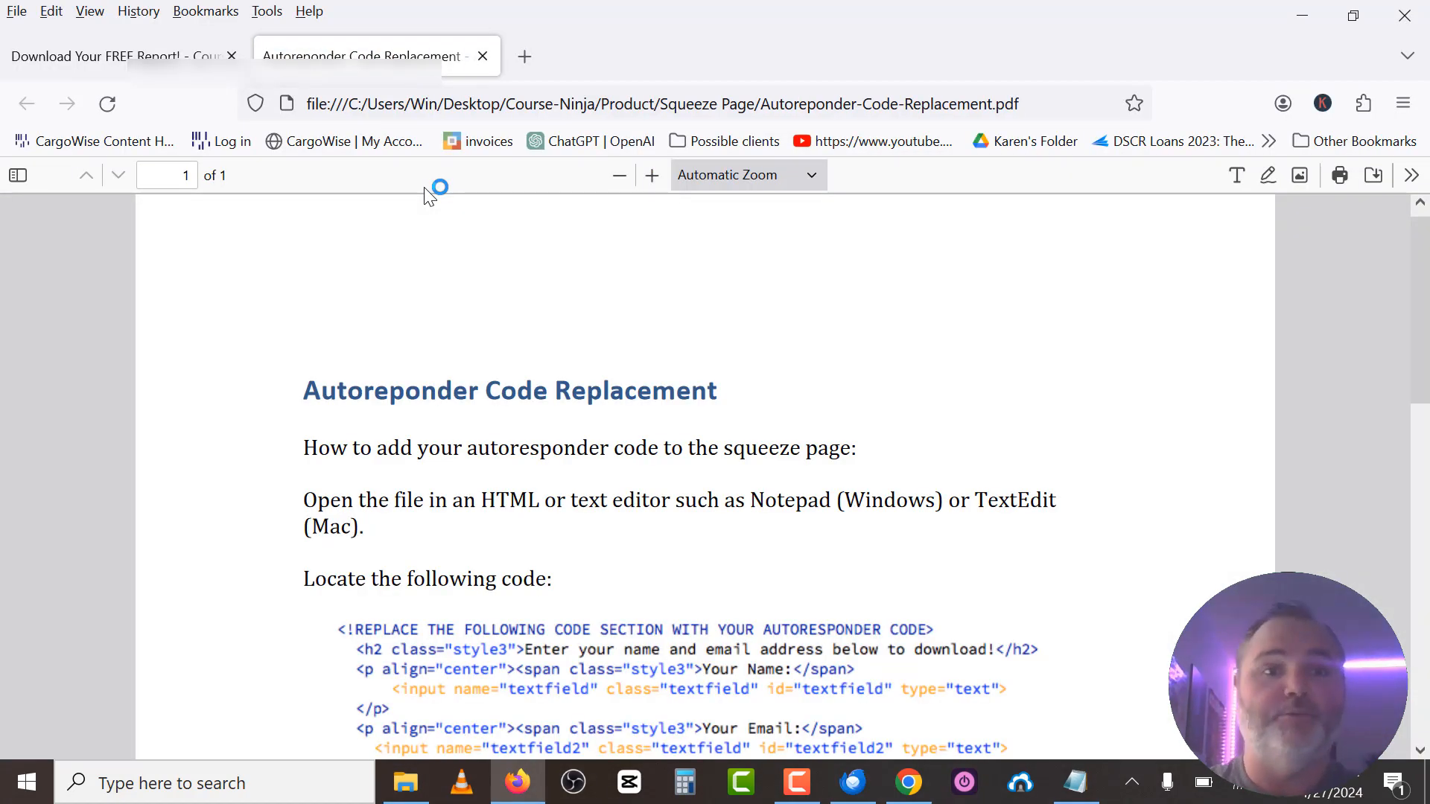
Read the autoresponder code instructions, close the PDF, and go back to Chrome's MailerLite preview.
scroll(382, 381, down, 3)
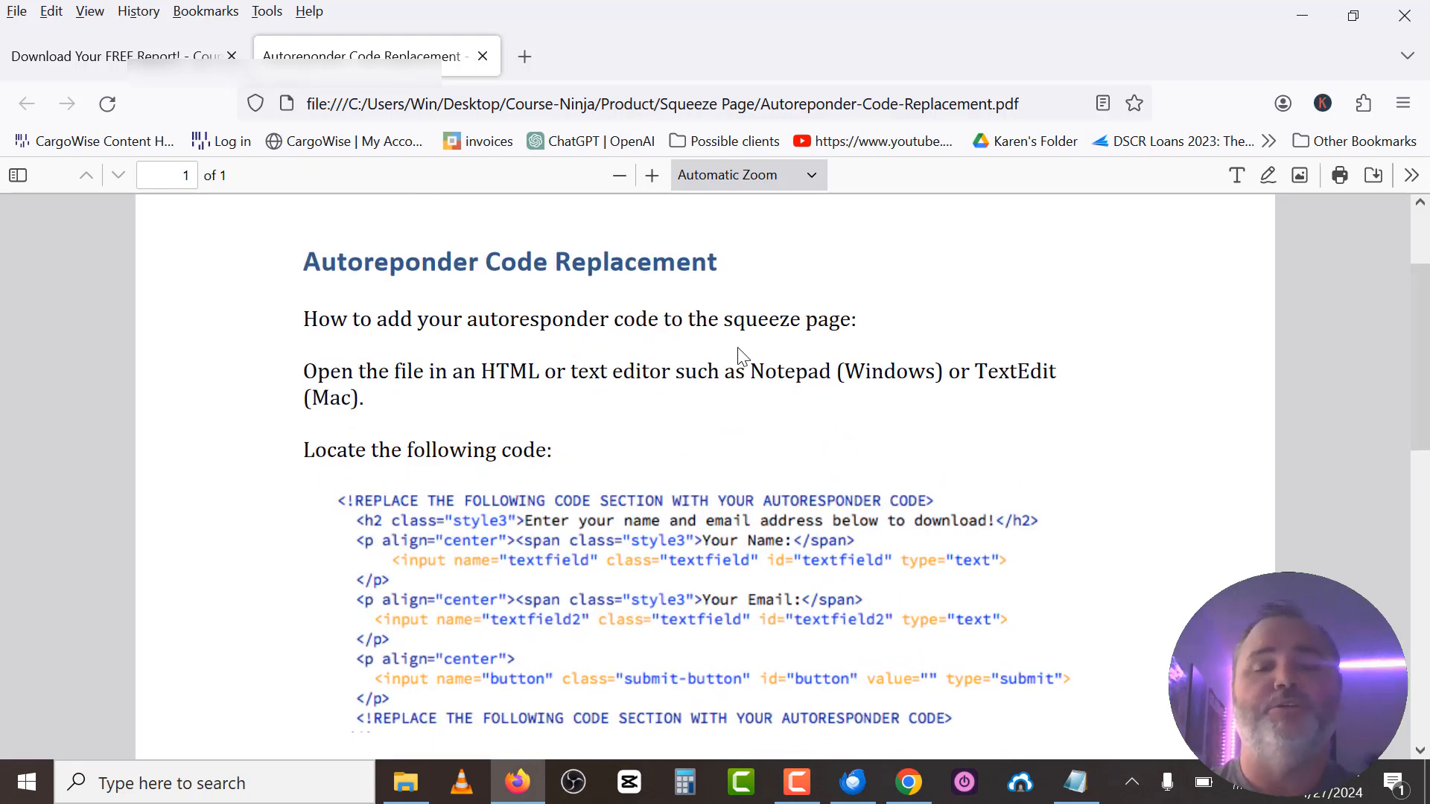
scroll(500, 465, down, 3)
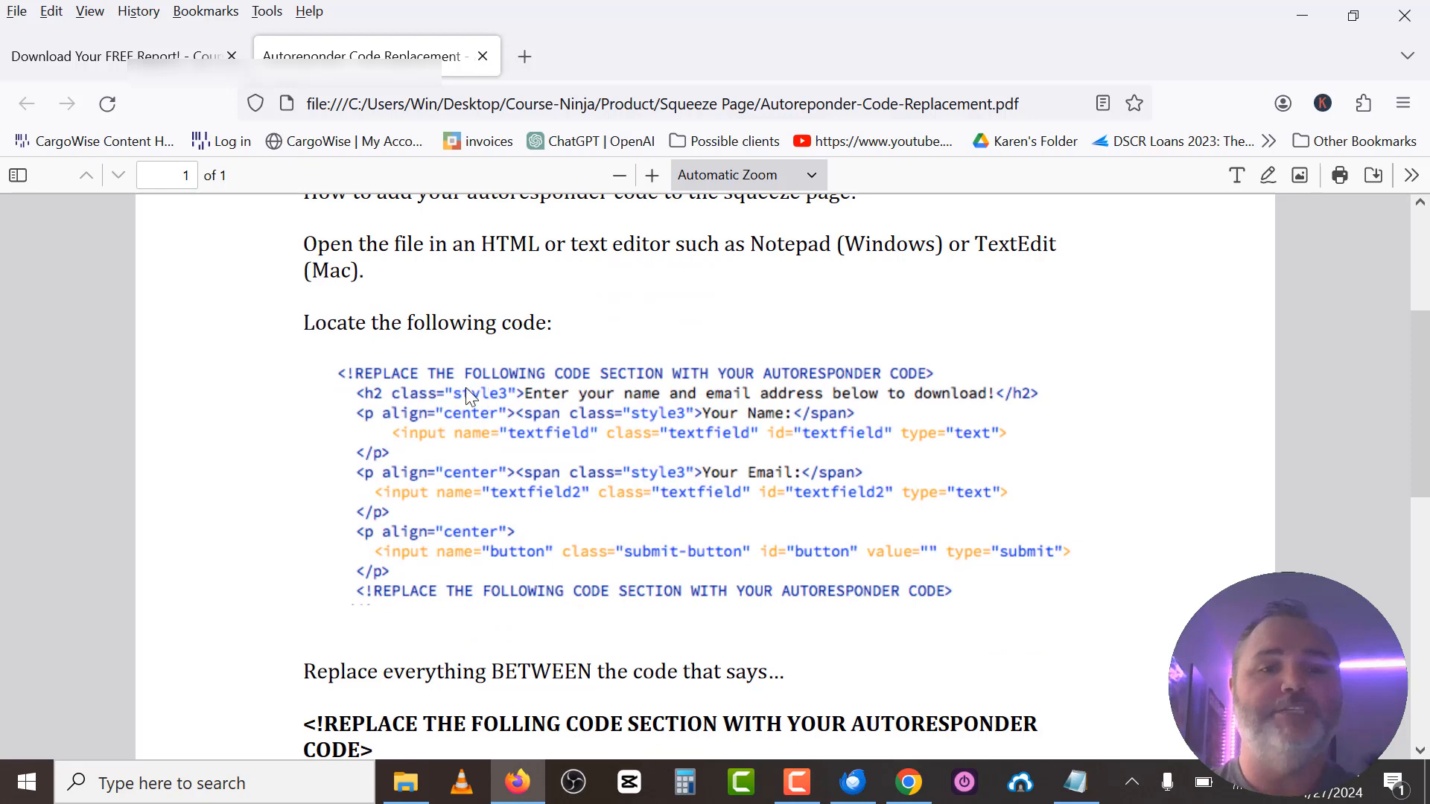
scroll(479, 398, down, 1)
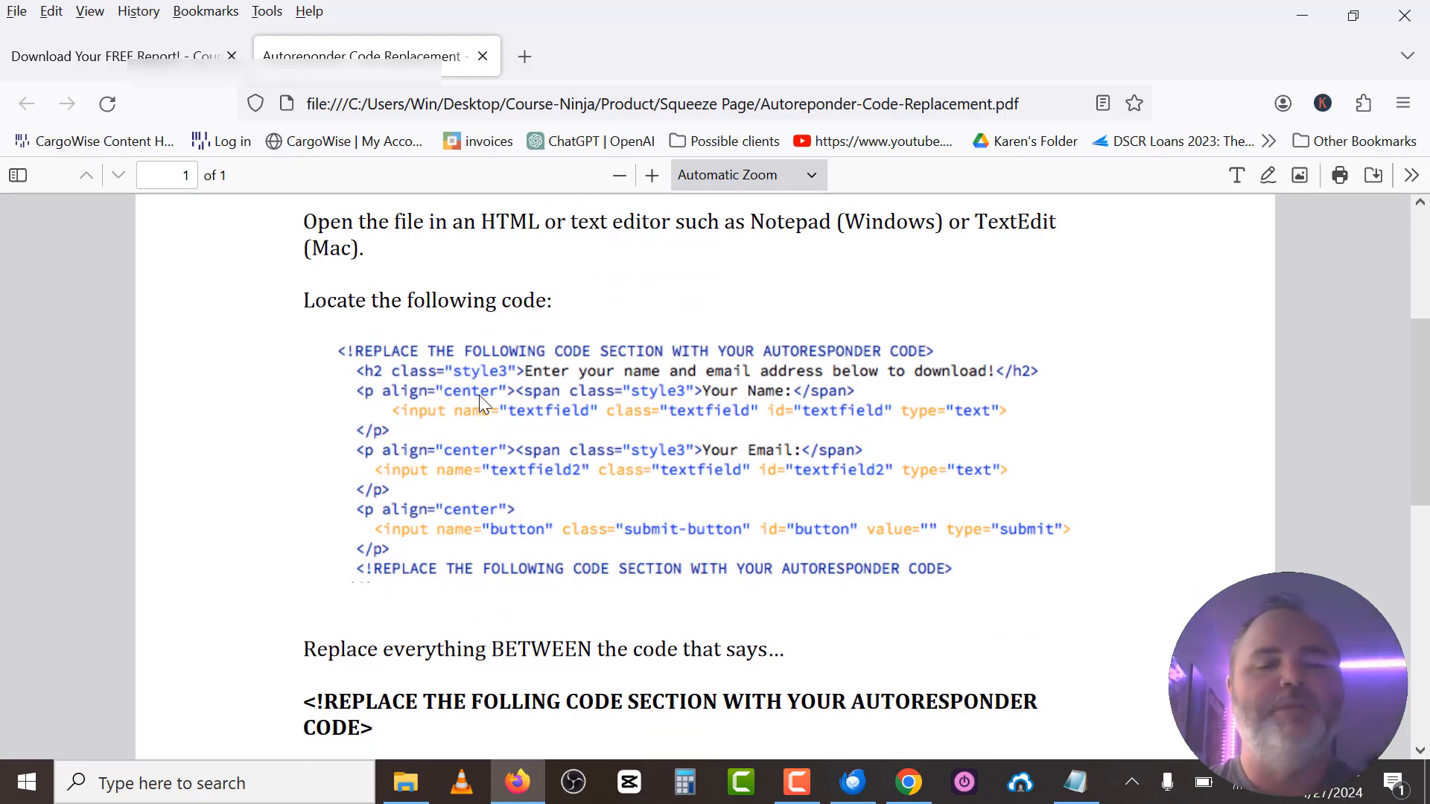
click(484, 54)
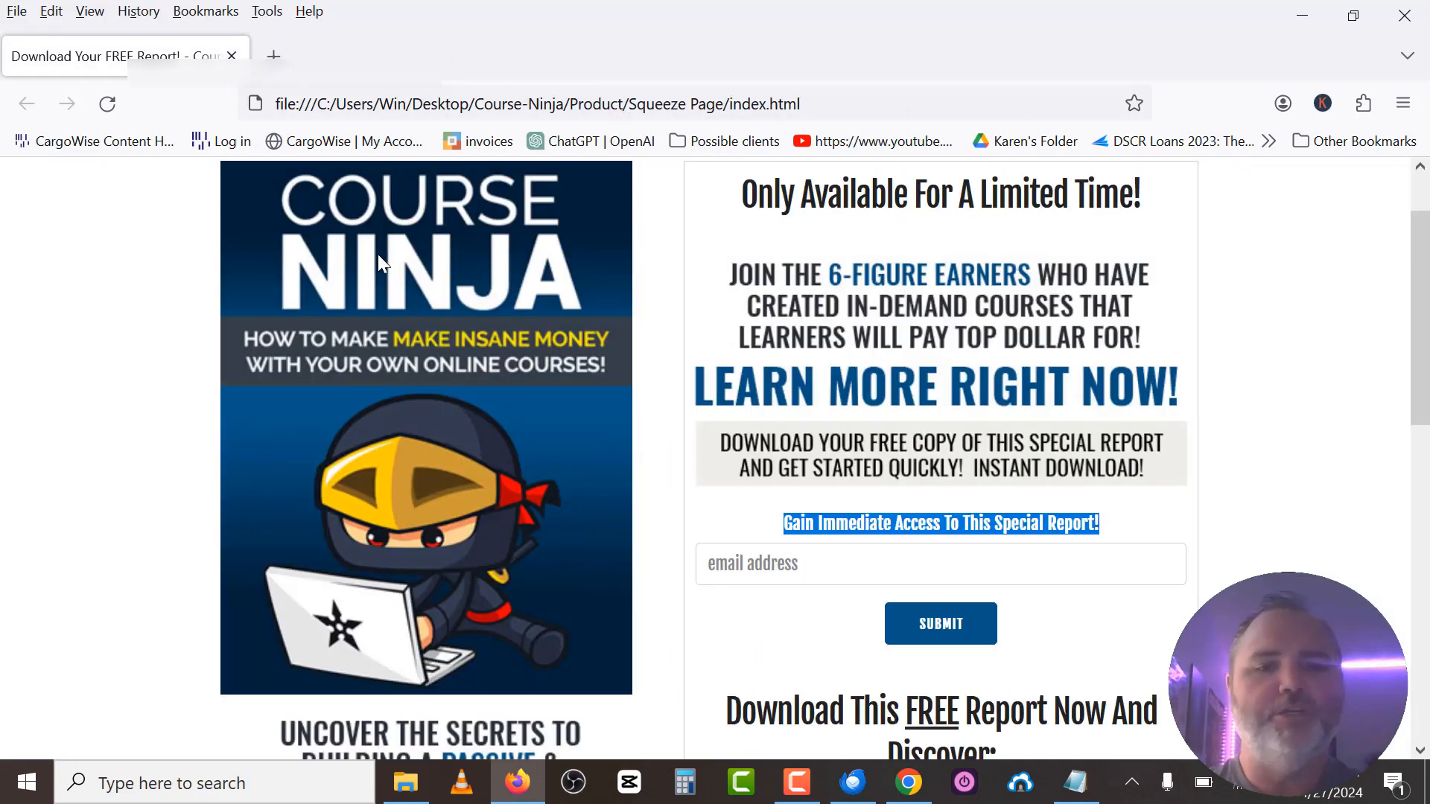
click(907, 782)
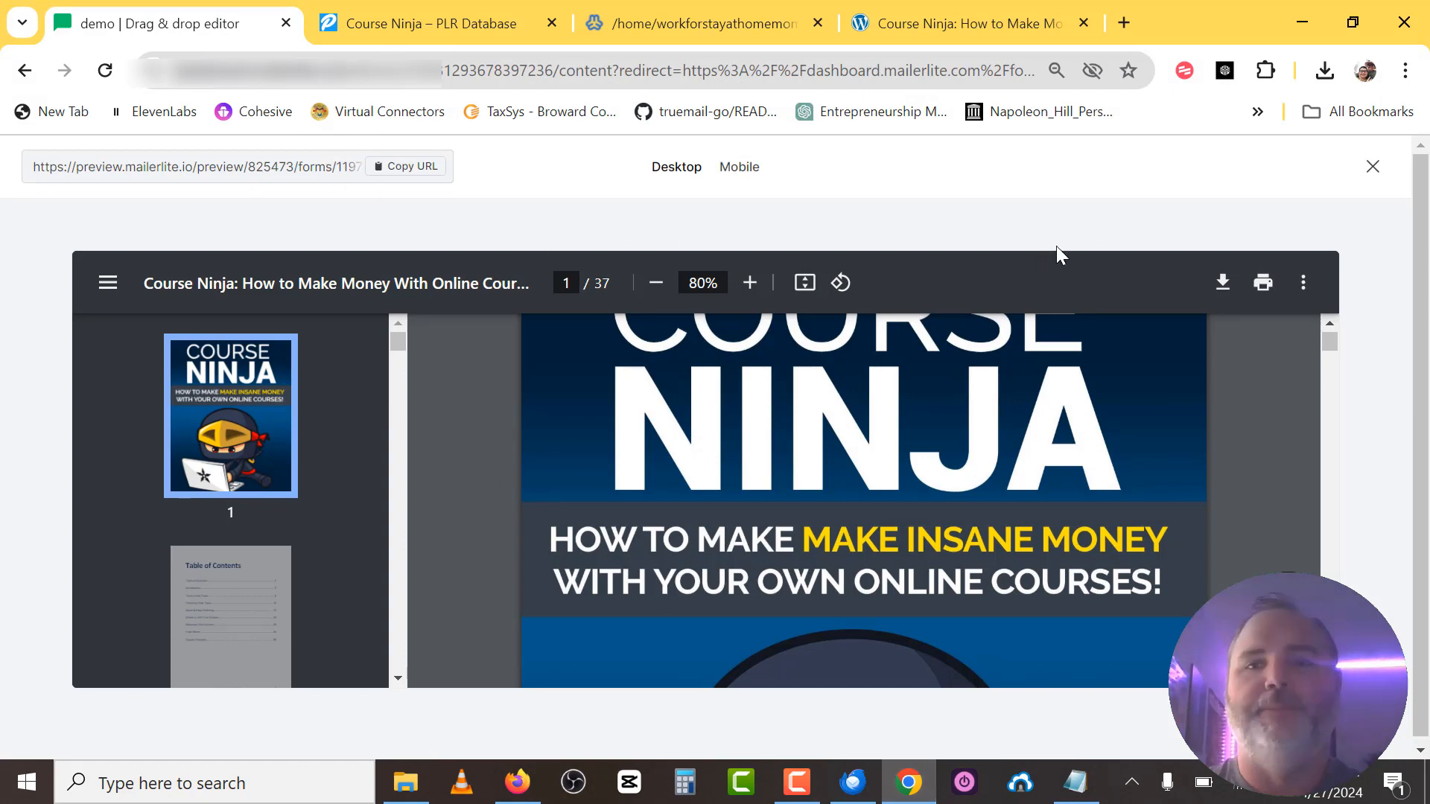
Close the form preview and copy the form's HTML embed code, then bring up index in Notepad.
click(1372, 167)
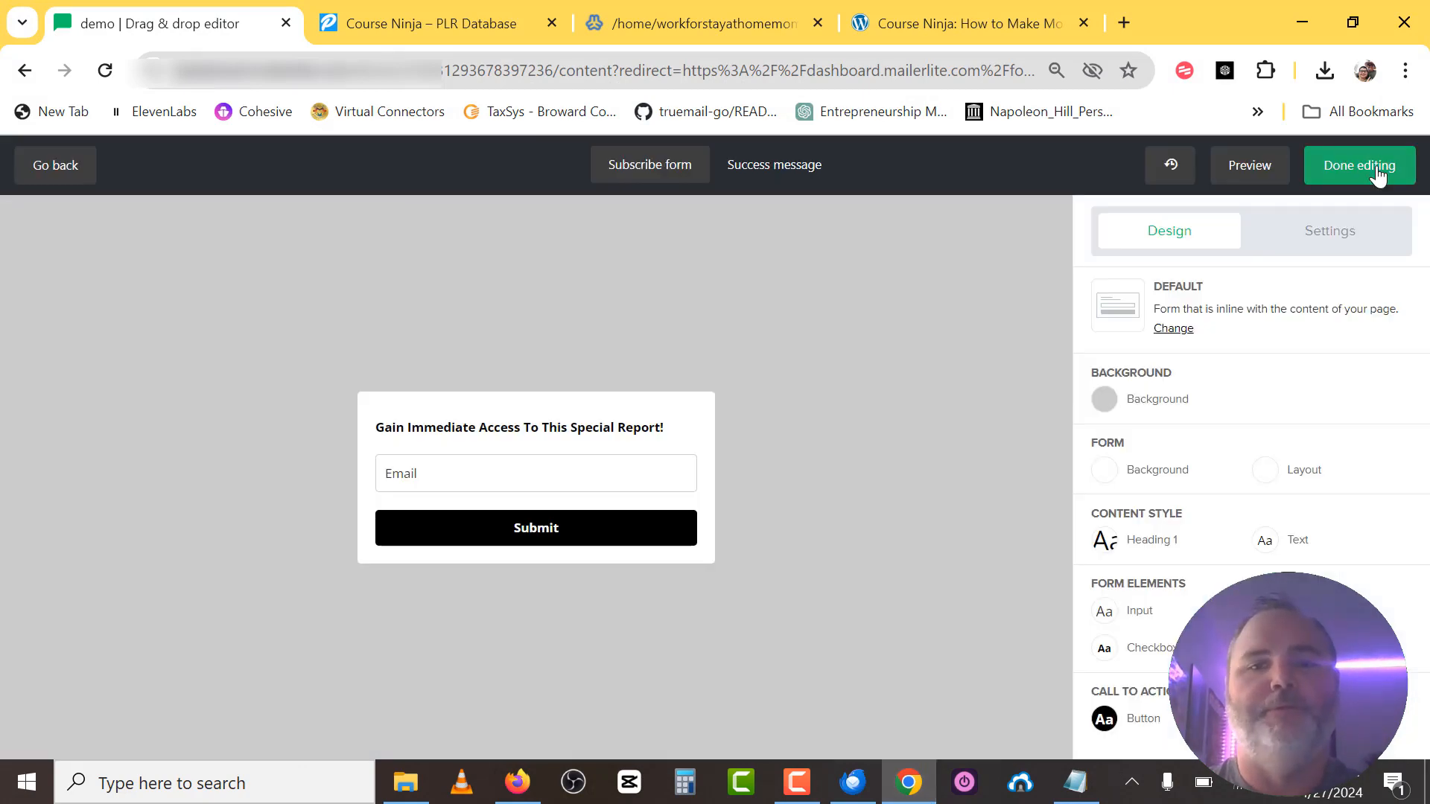
click(1374, 173)
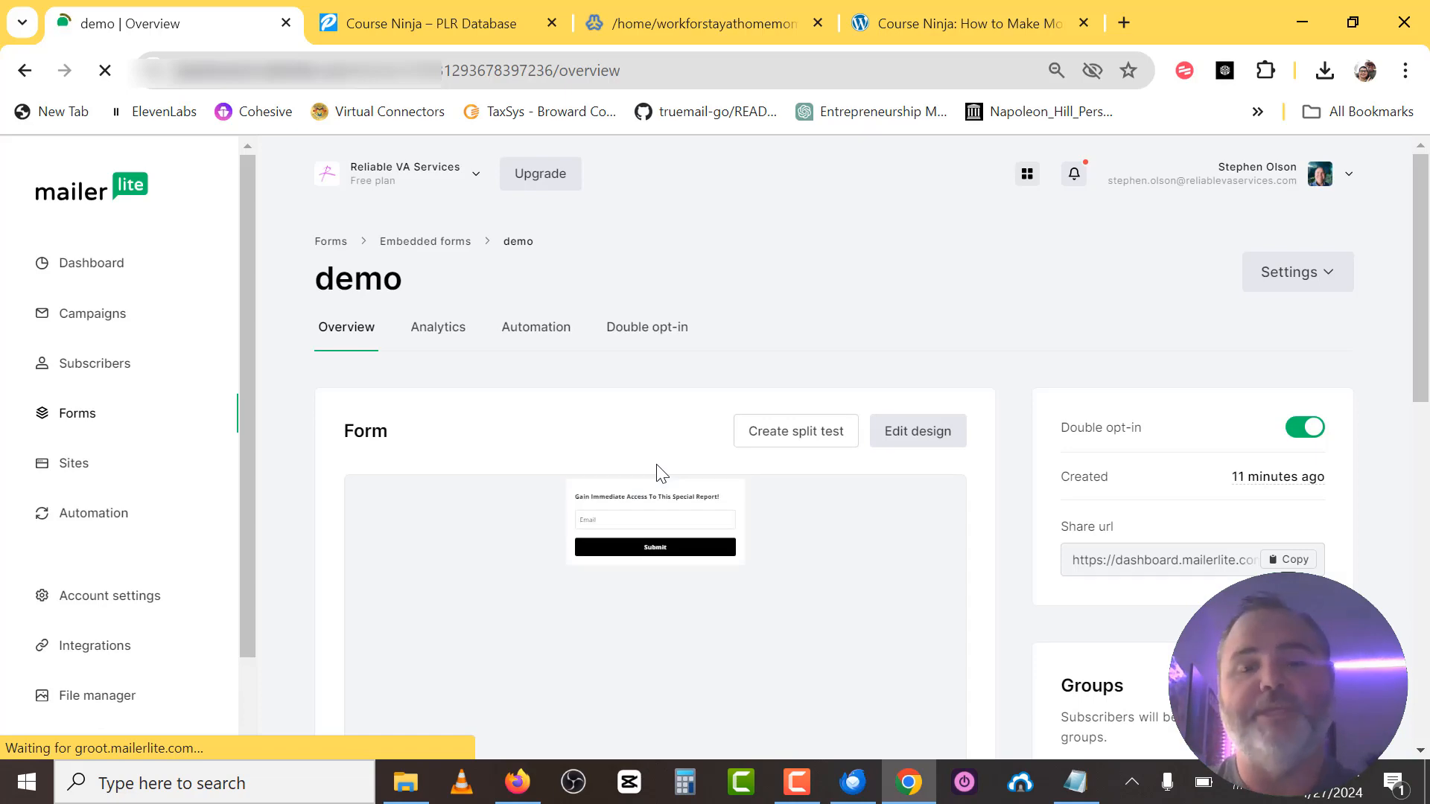
scroll(658, 472, down, 8)
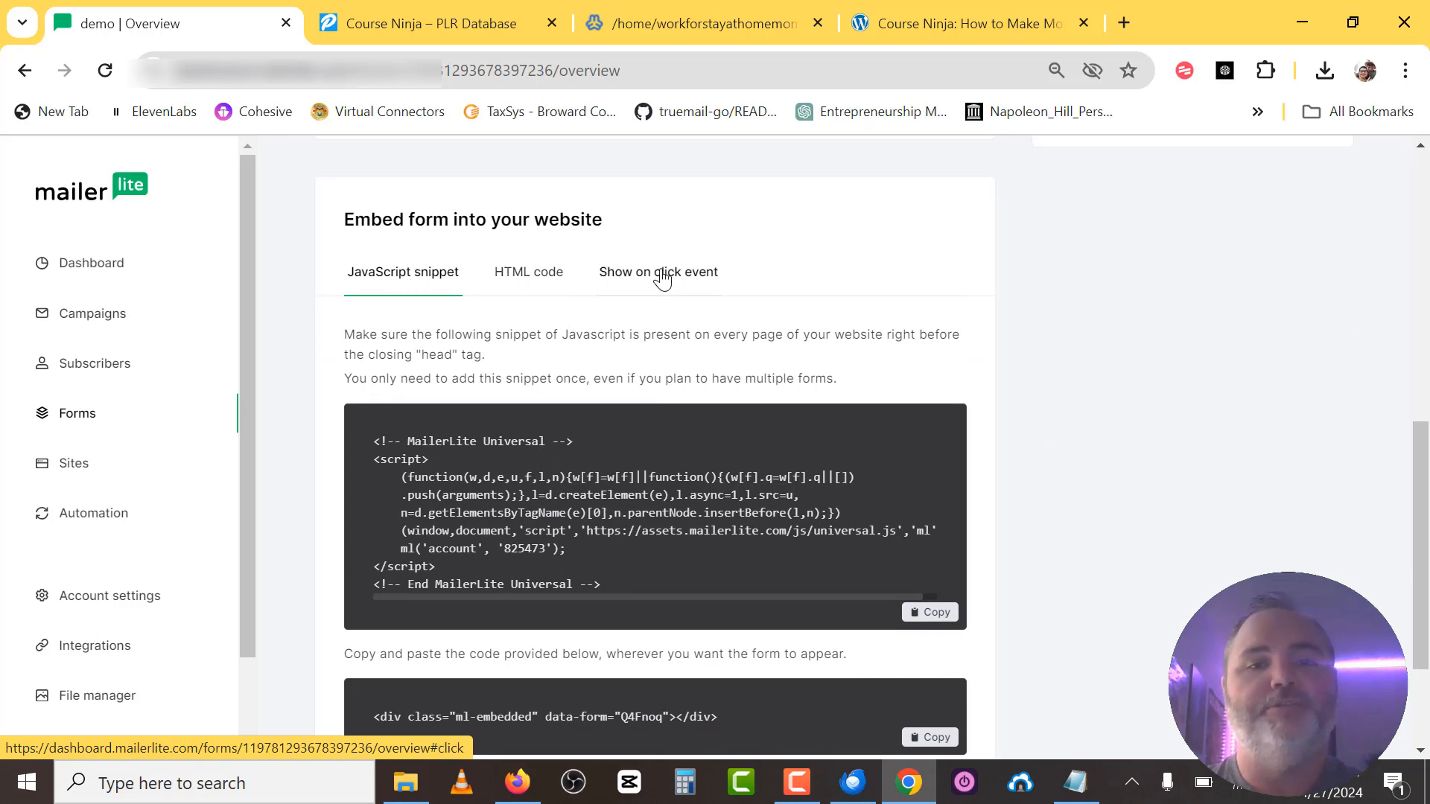
click(524, 282)
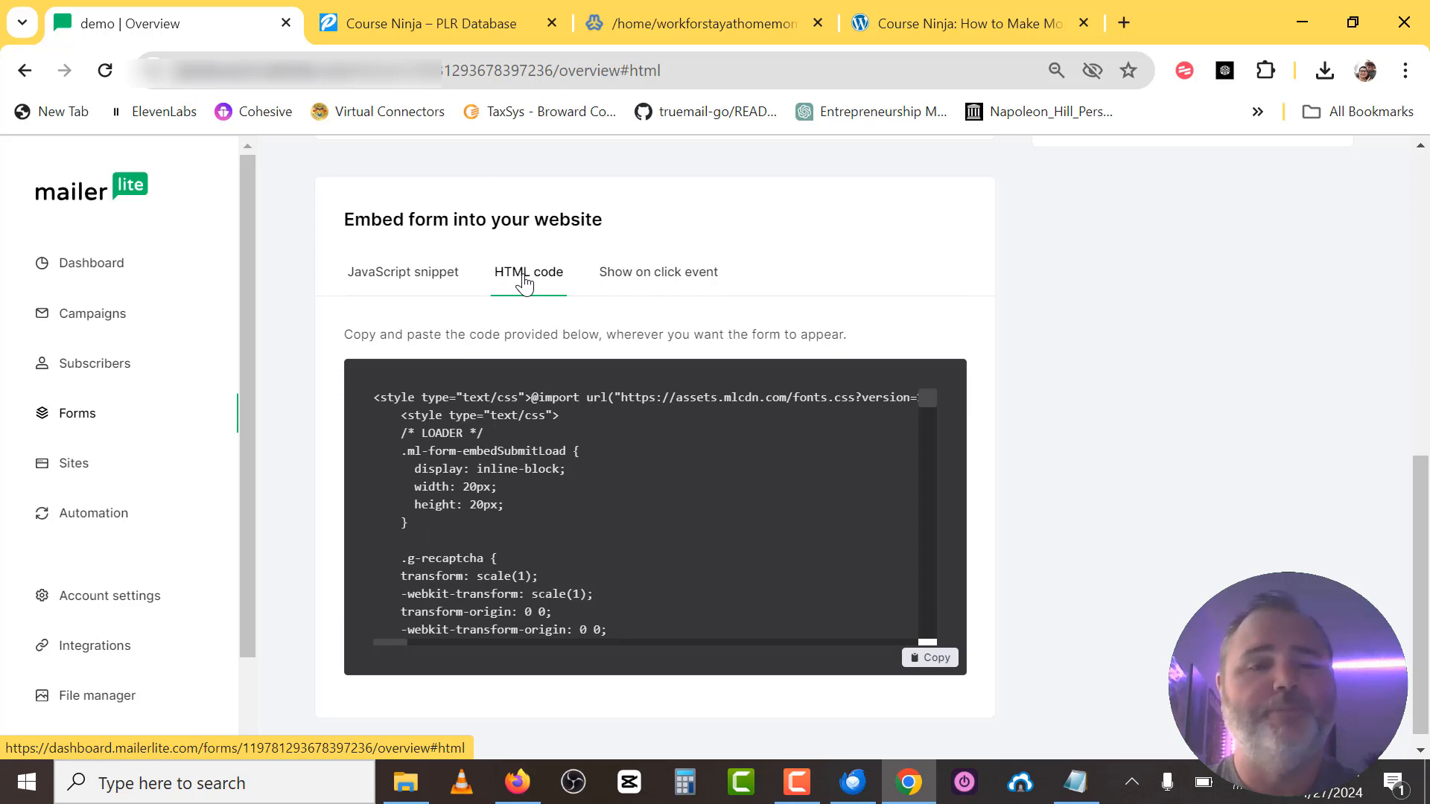
scroll(615, 446, down, 2)
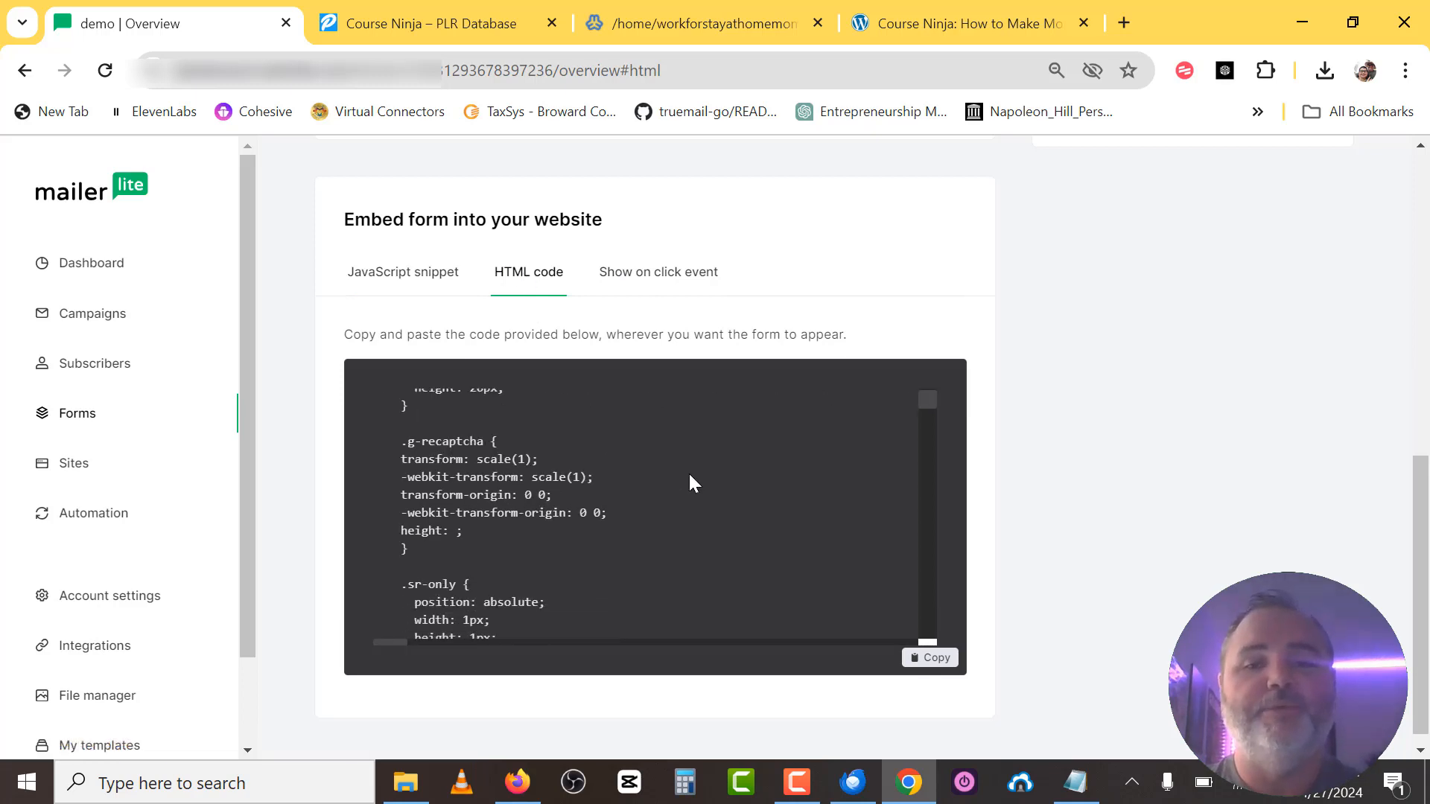
click(937, 659)
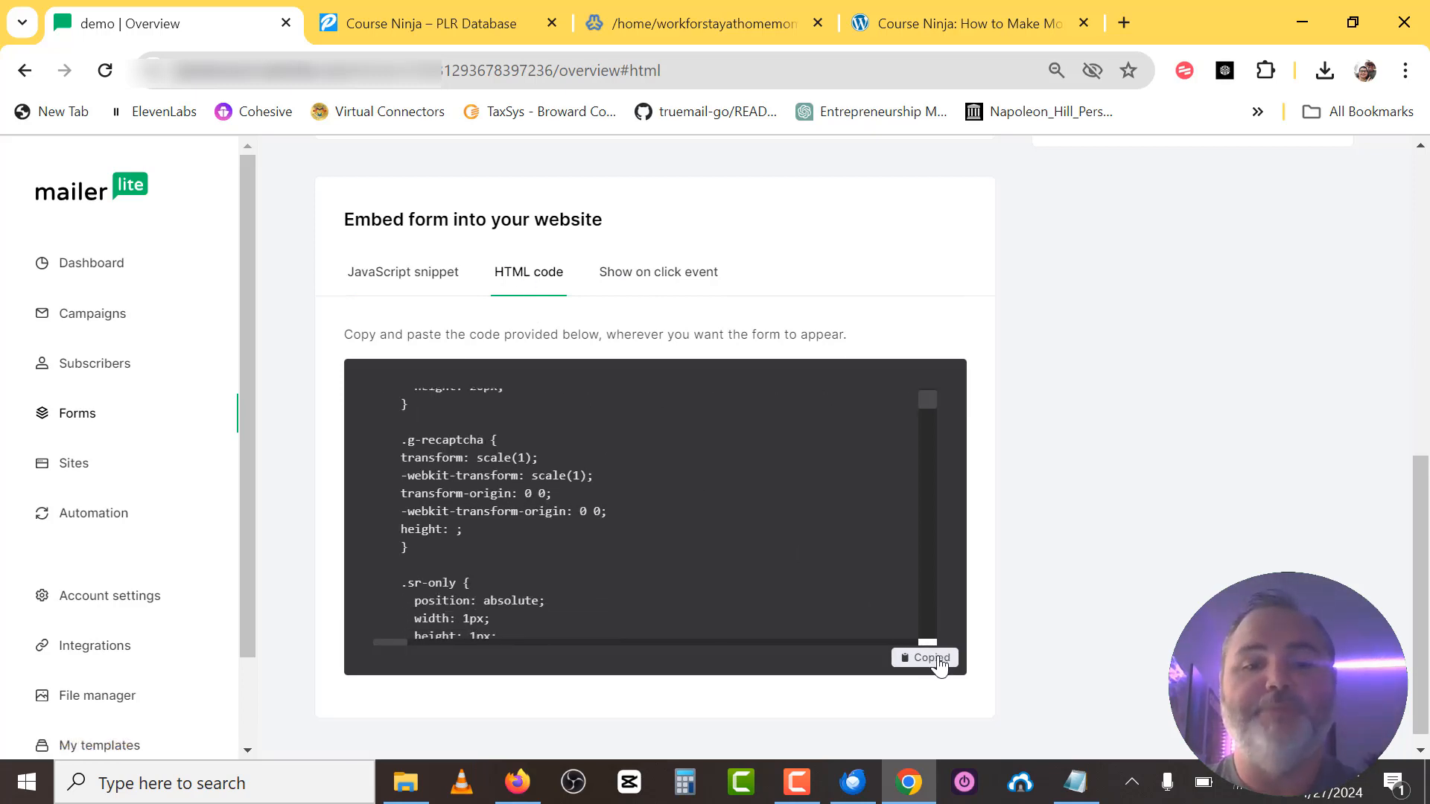
click(1076, 781)
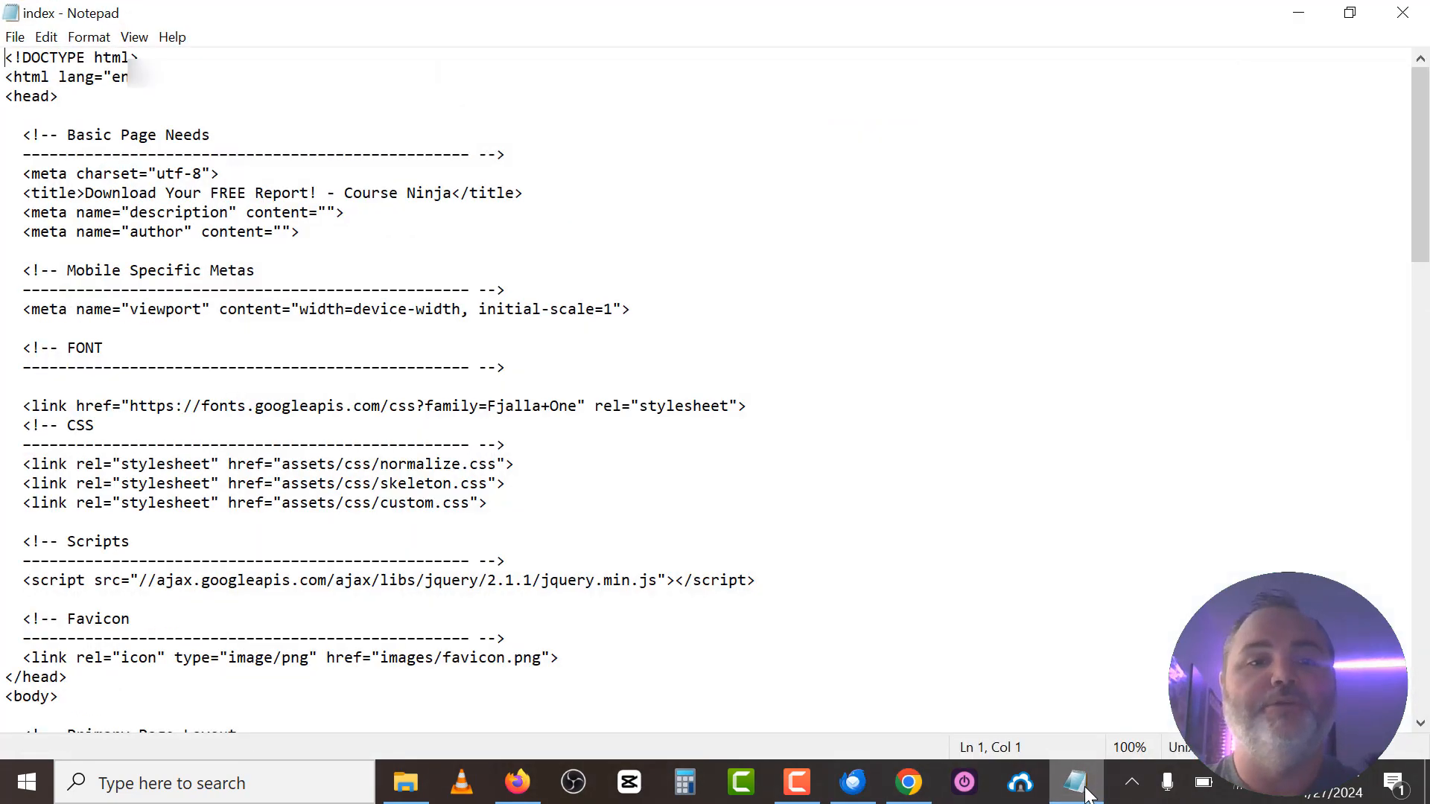
Replace the placeholder autoresponder form block in index with the pasted MailerLite form code.
scroll(602, 485, down, 5)
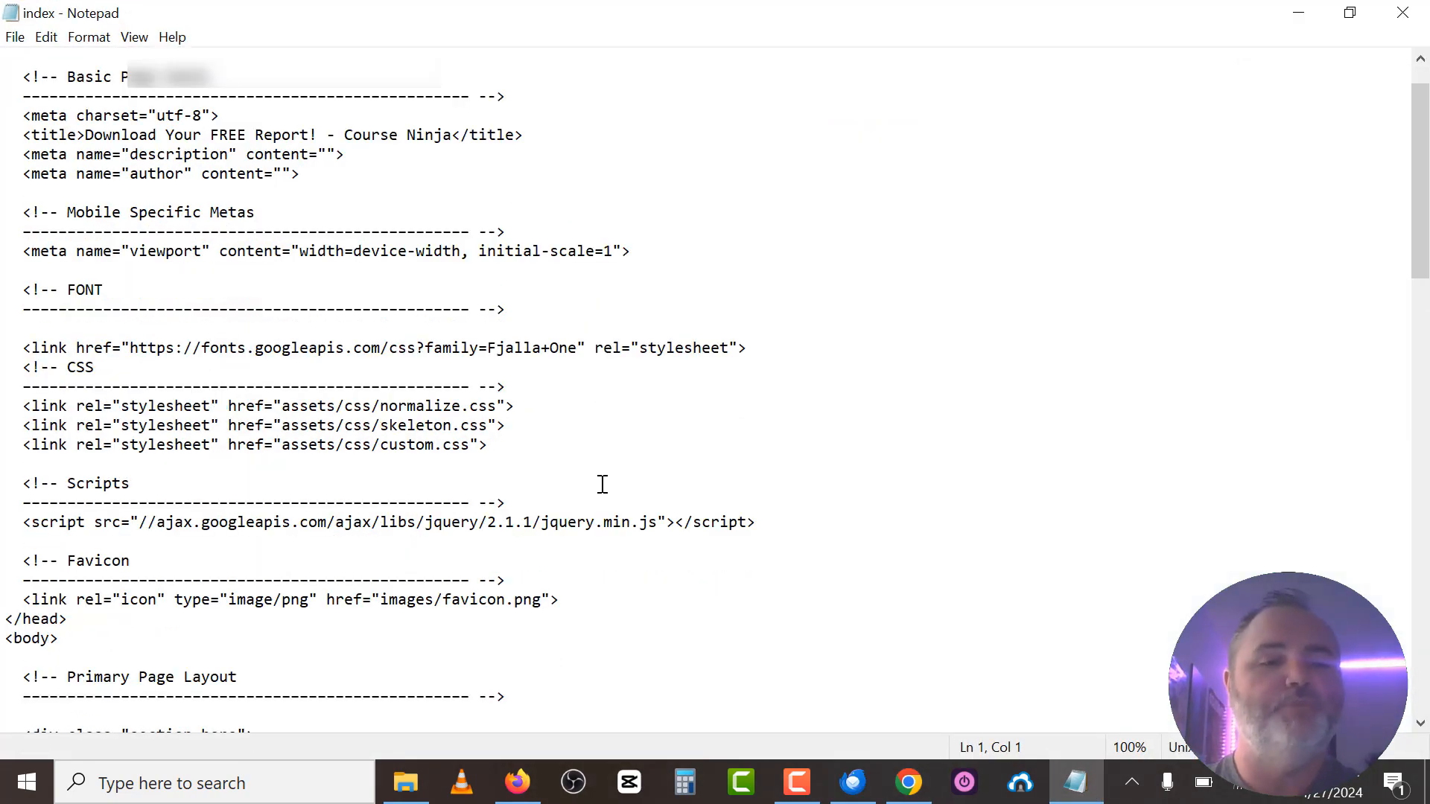
scroll(602, 485, down, 9)
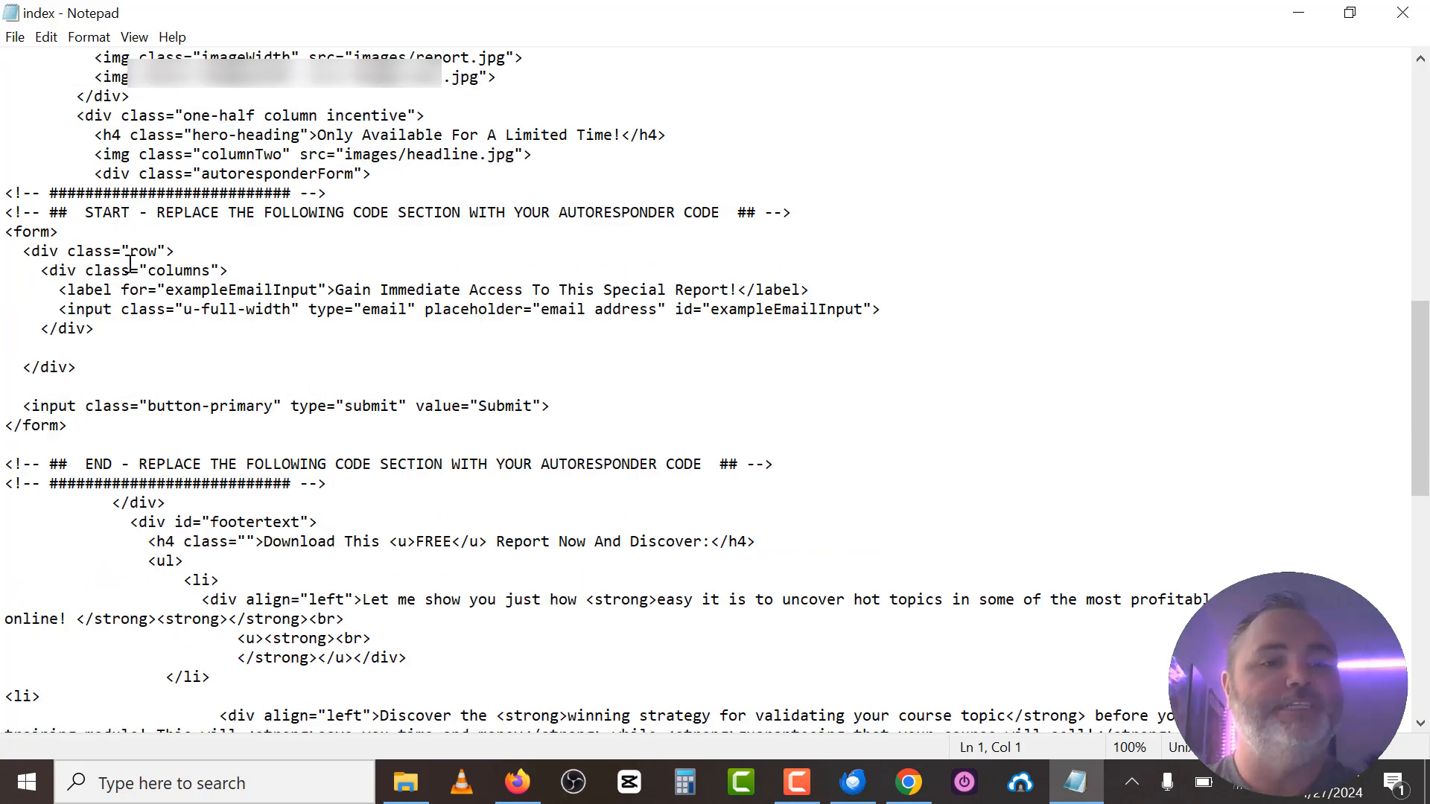
drag(6, 193, 380, 484)
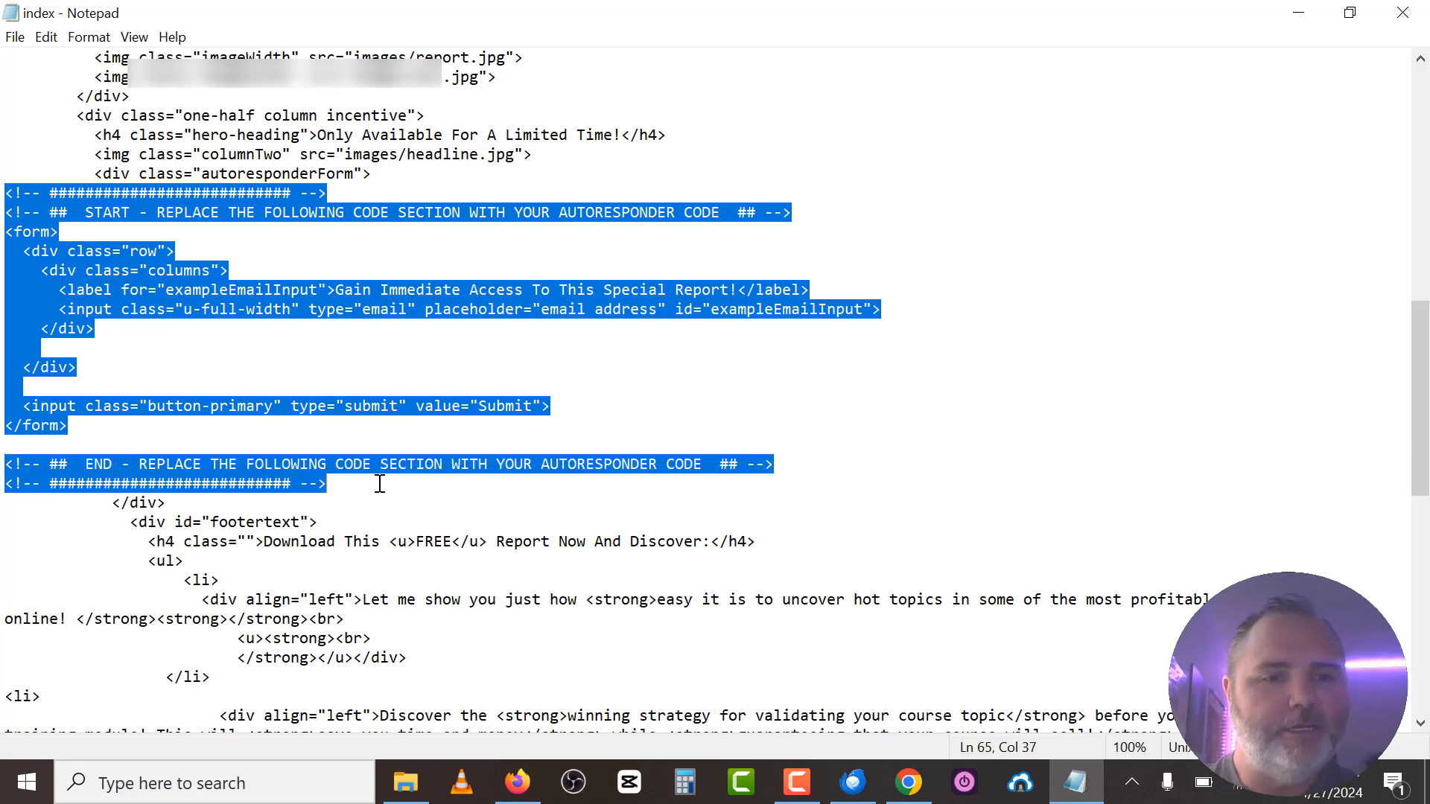
key(ctrl+v)
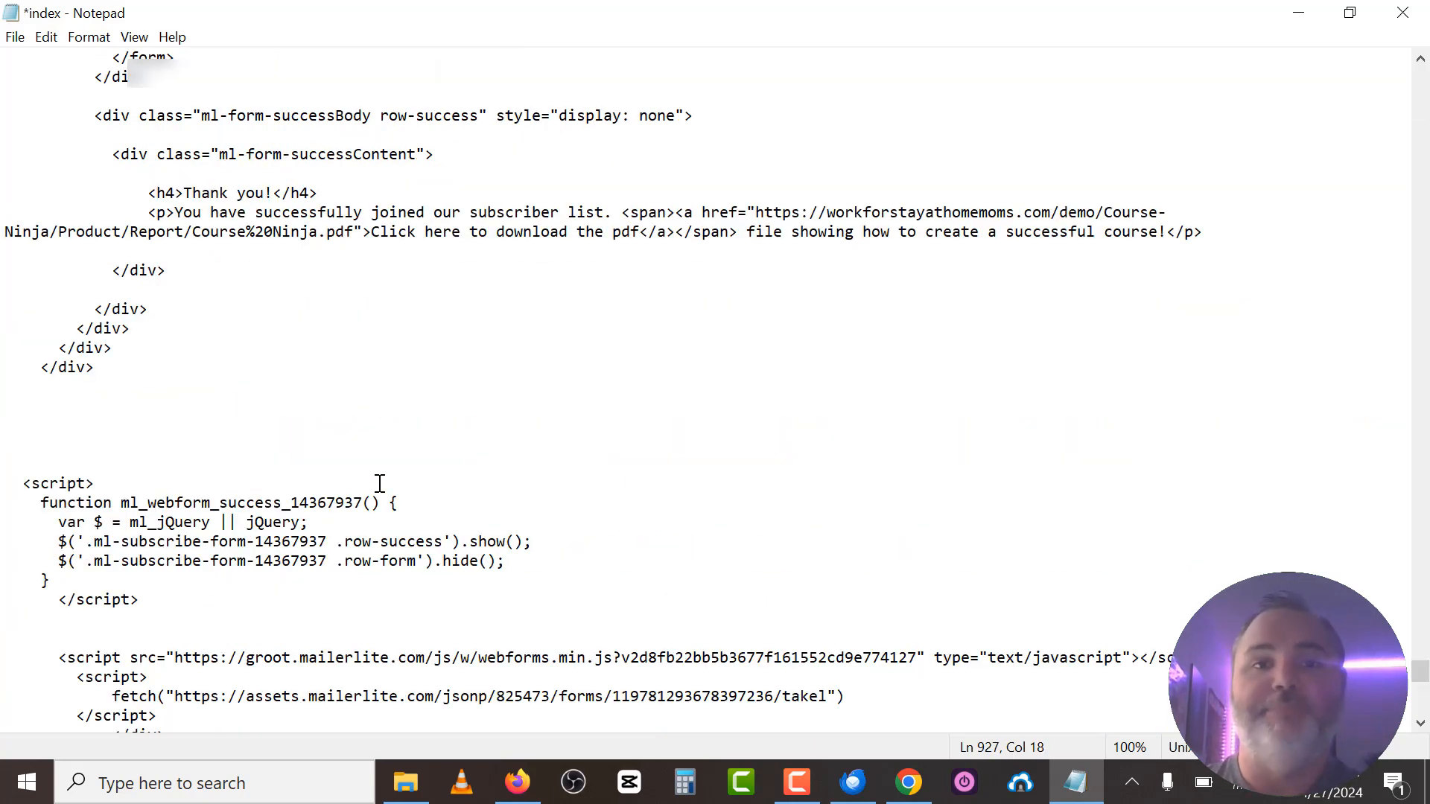
Save the edited index file and close Notepad.
click(7, 39)
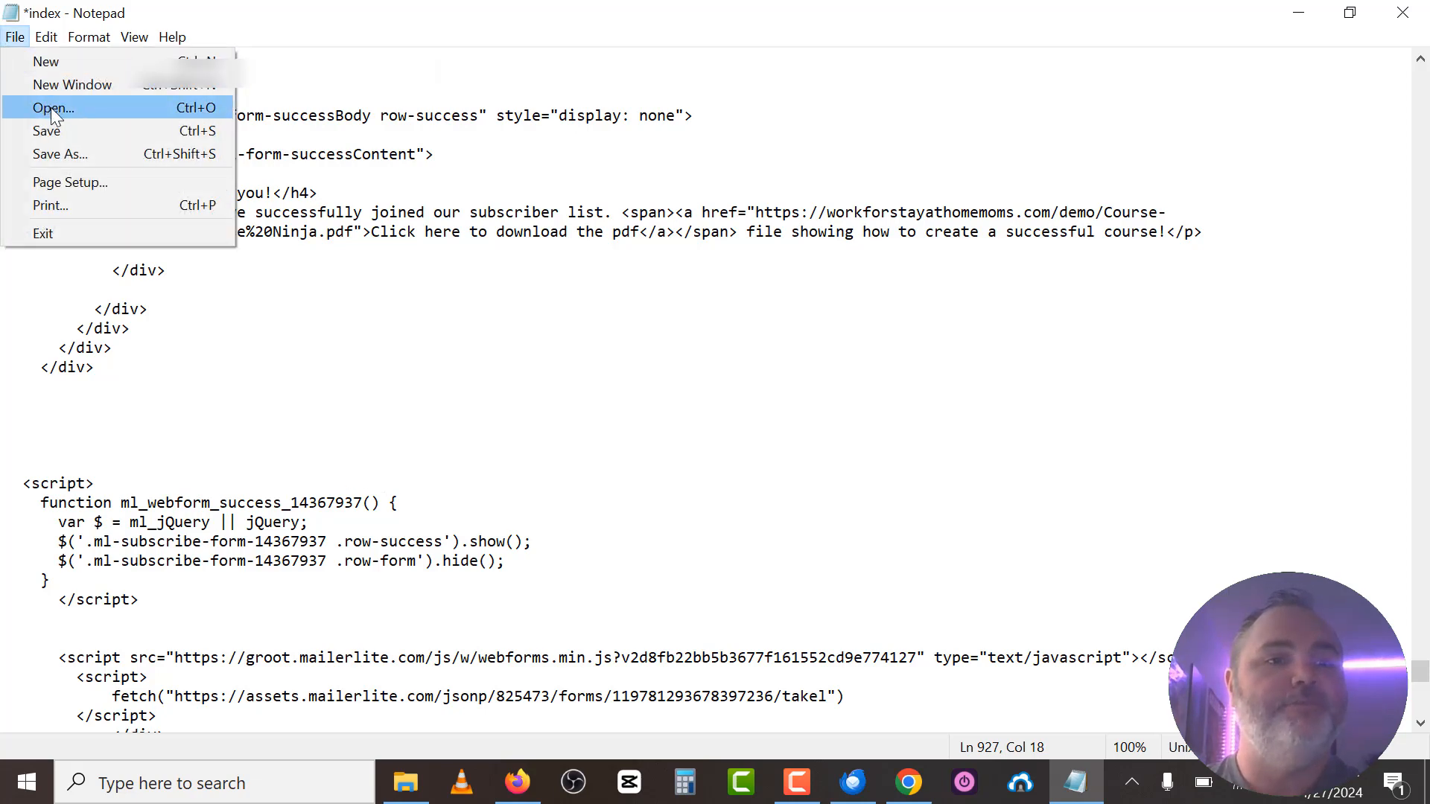
click(55, 127)
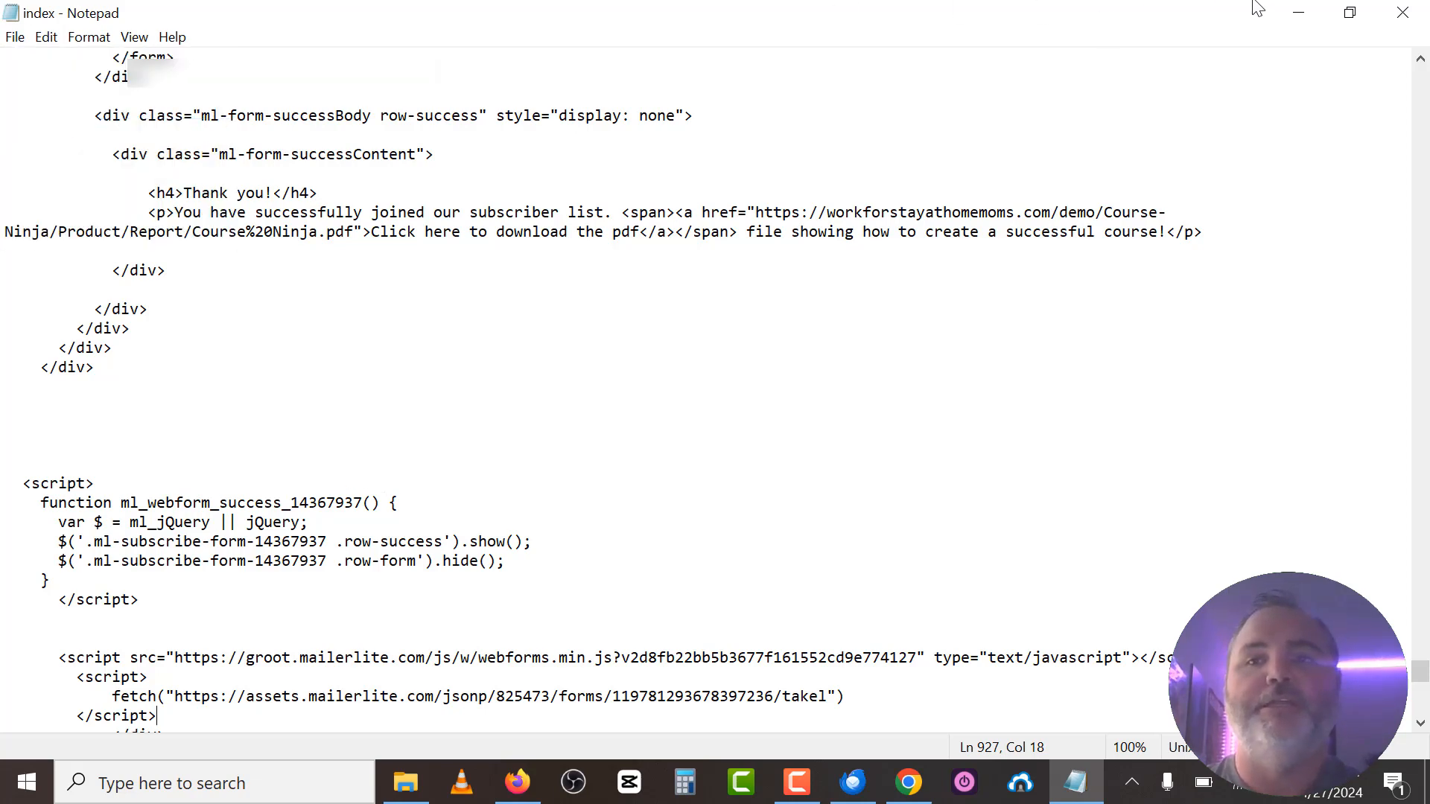
click(1402, 14)
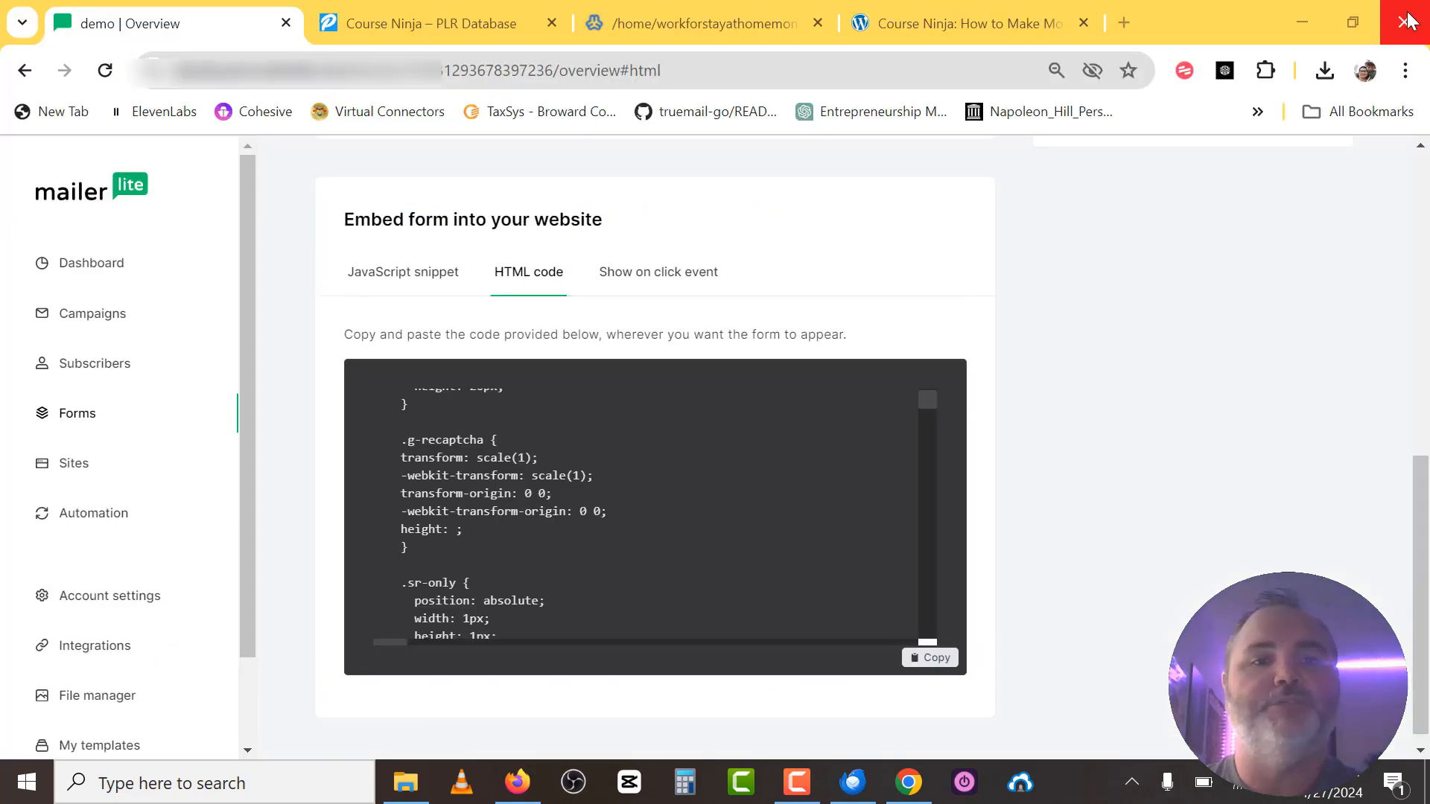
Minimize the open windows and open index from the desktop Course-Ninja > Product > Squeeze Page folder.
click(1298, 12)
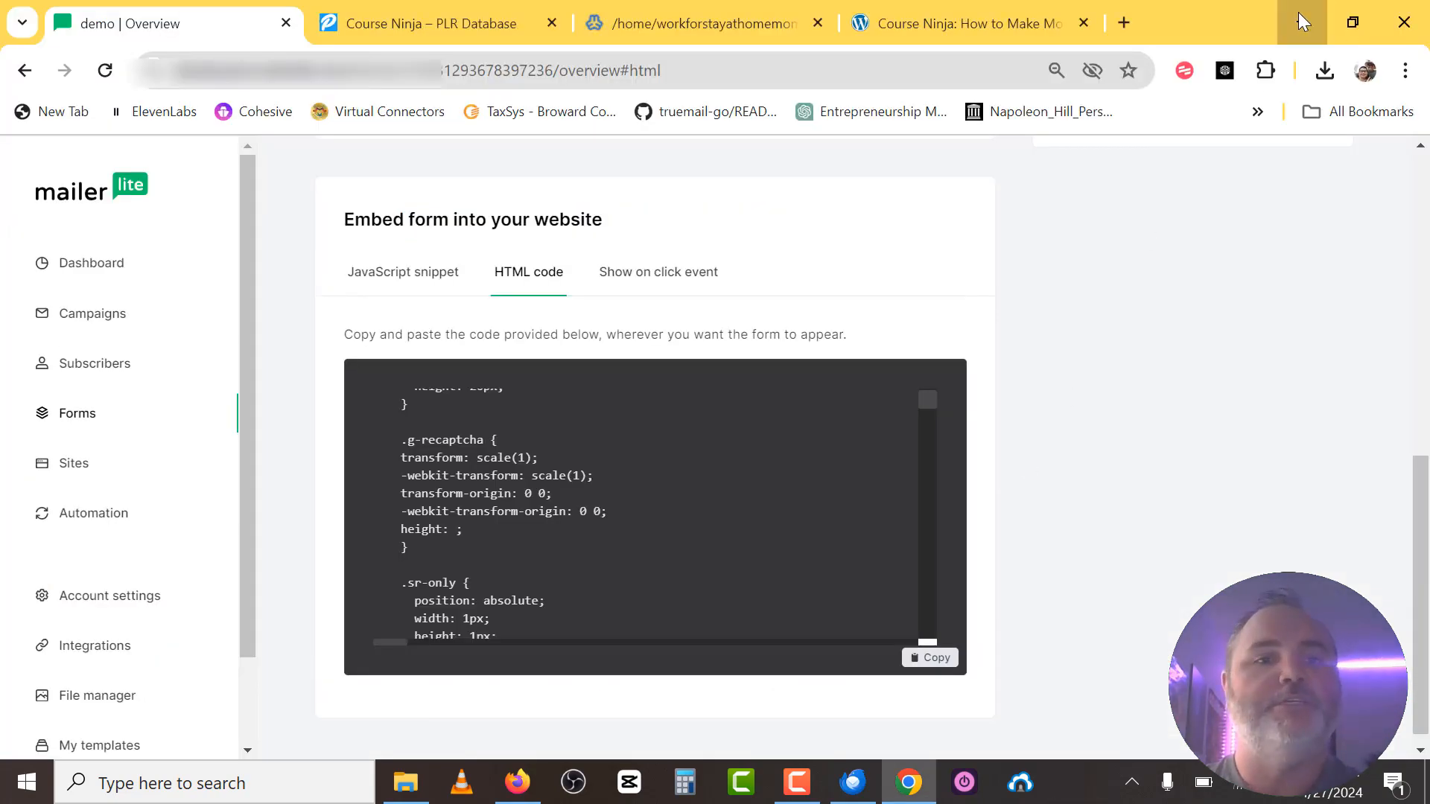
click(1298, 12)
click(1297, 13)
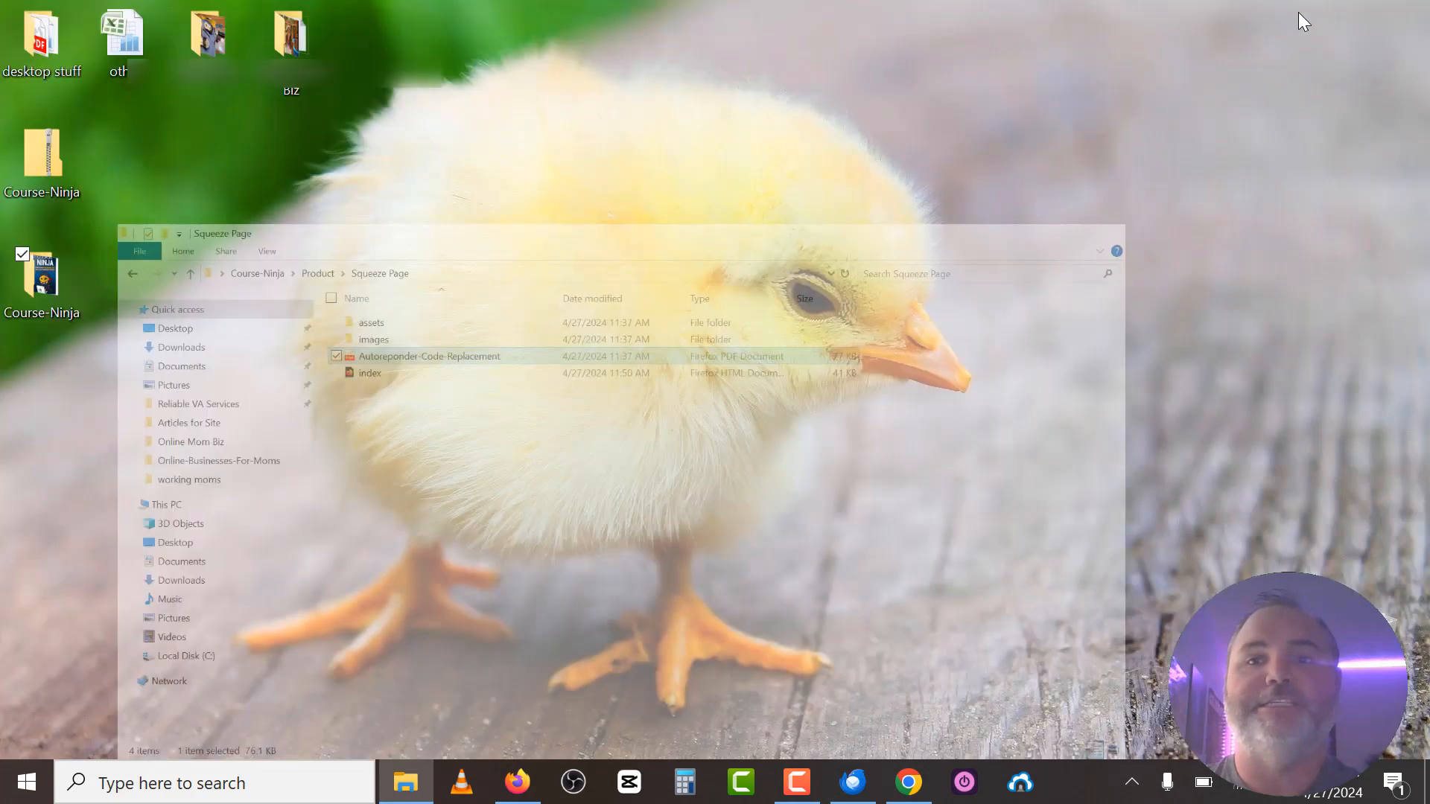
double_click(42, 276)
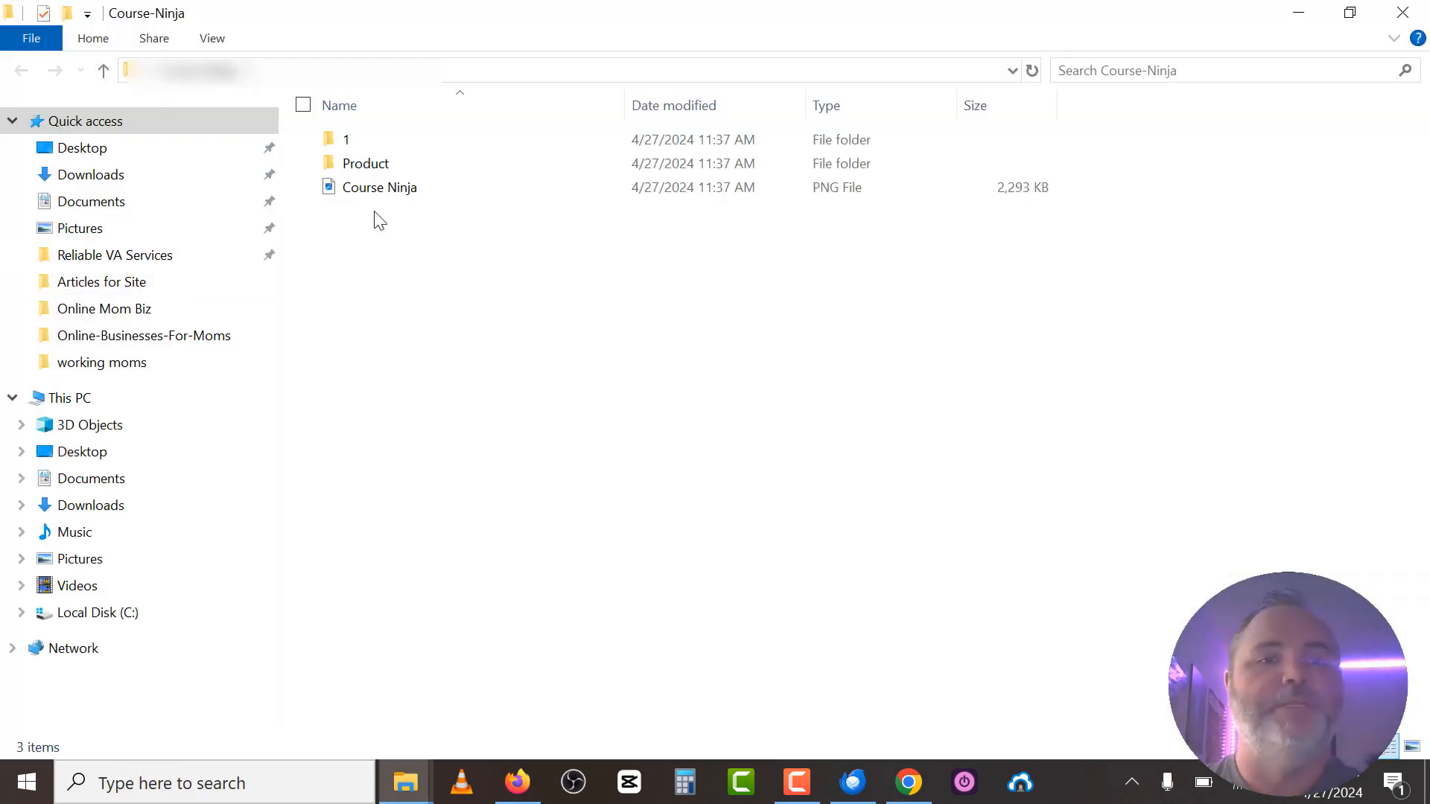
click(361, 165)
double_click(363, 167)
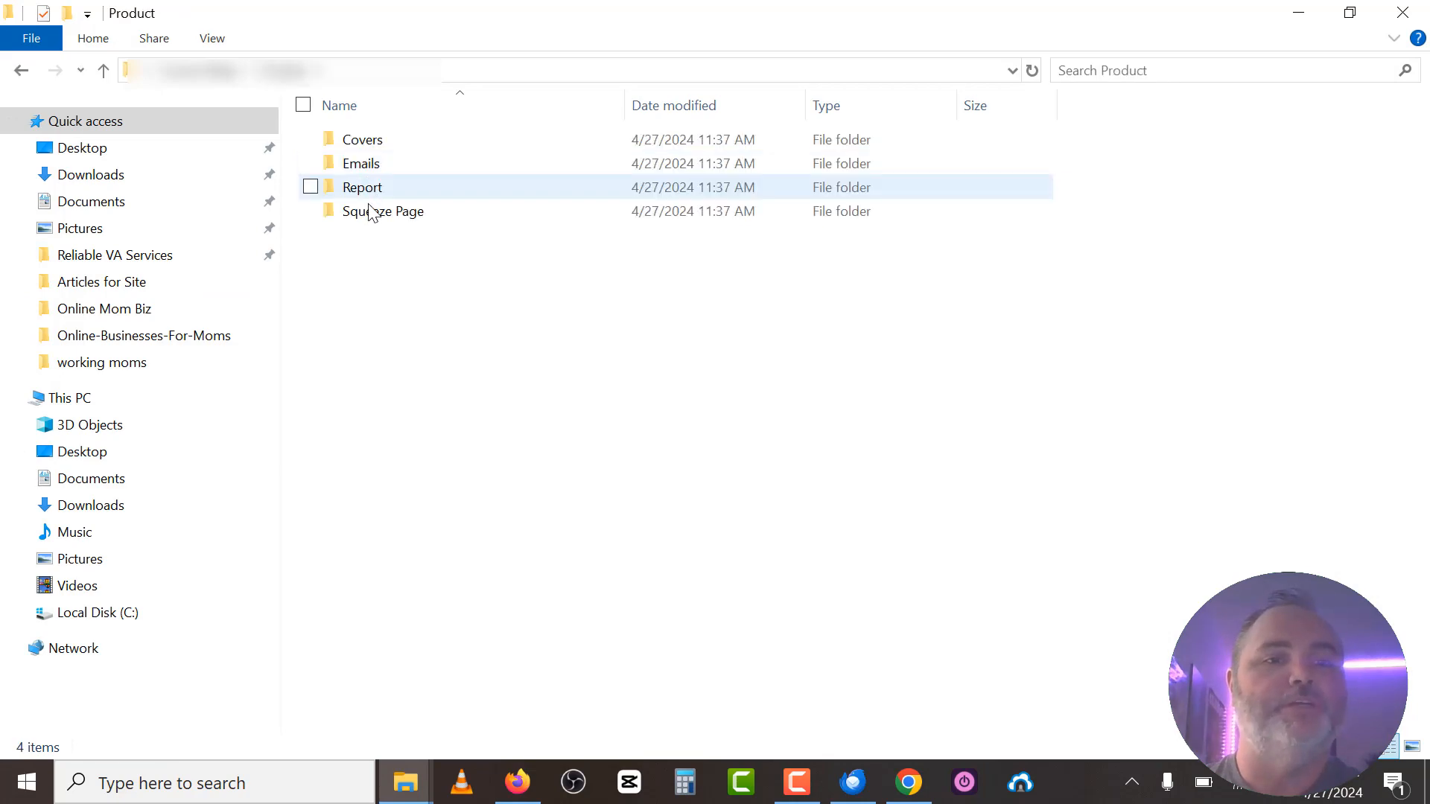
double_click(367, 211)
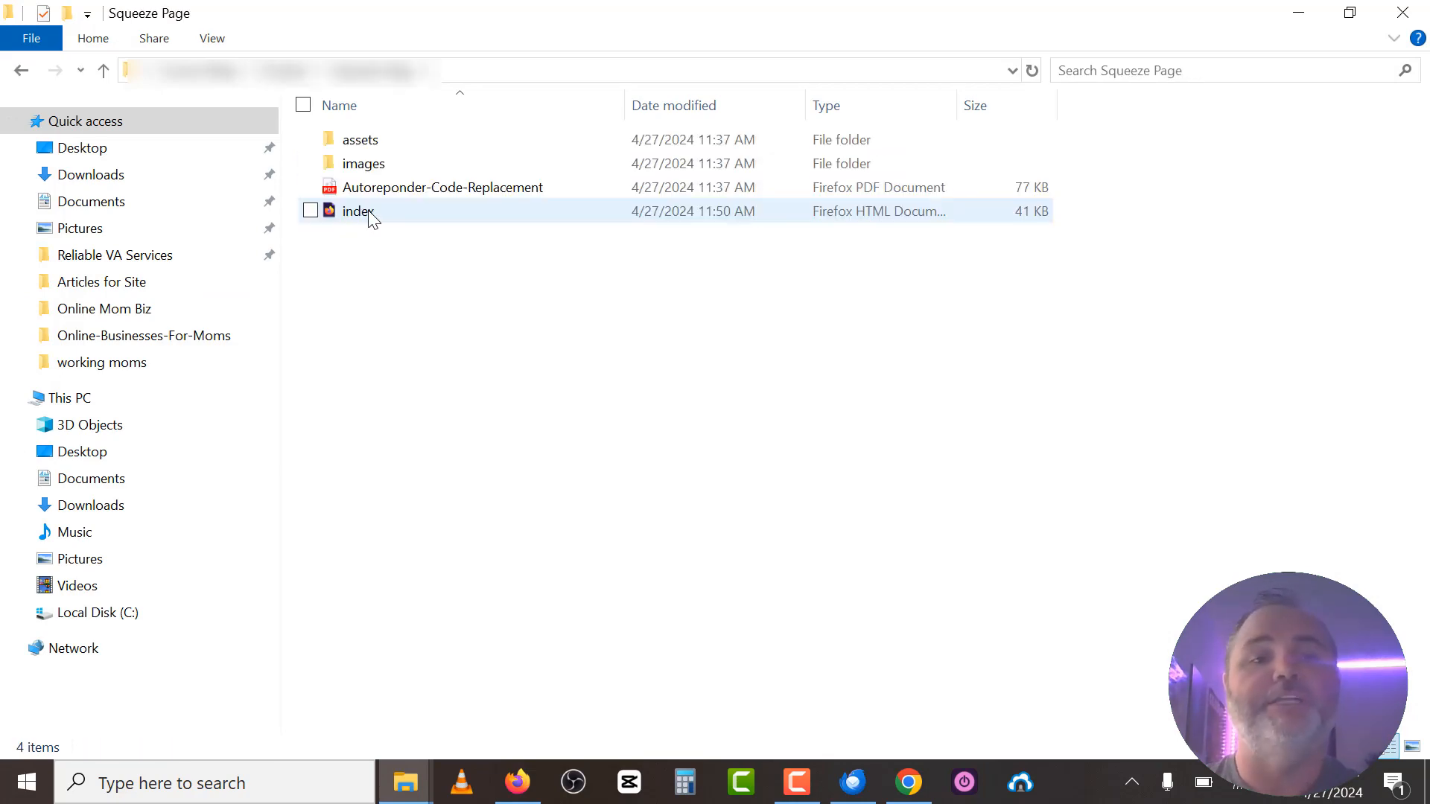
double_click(370, 214)
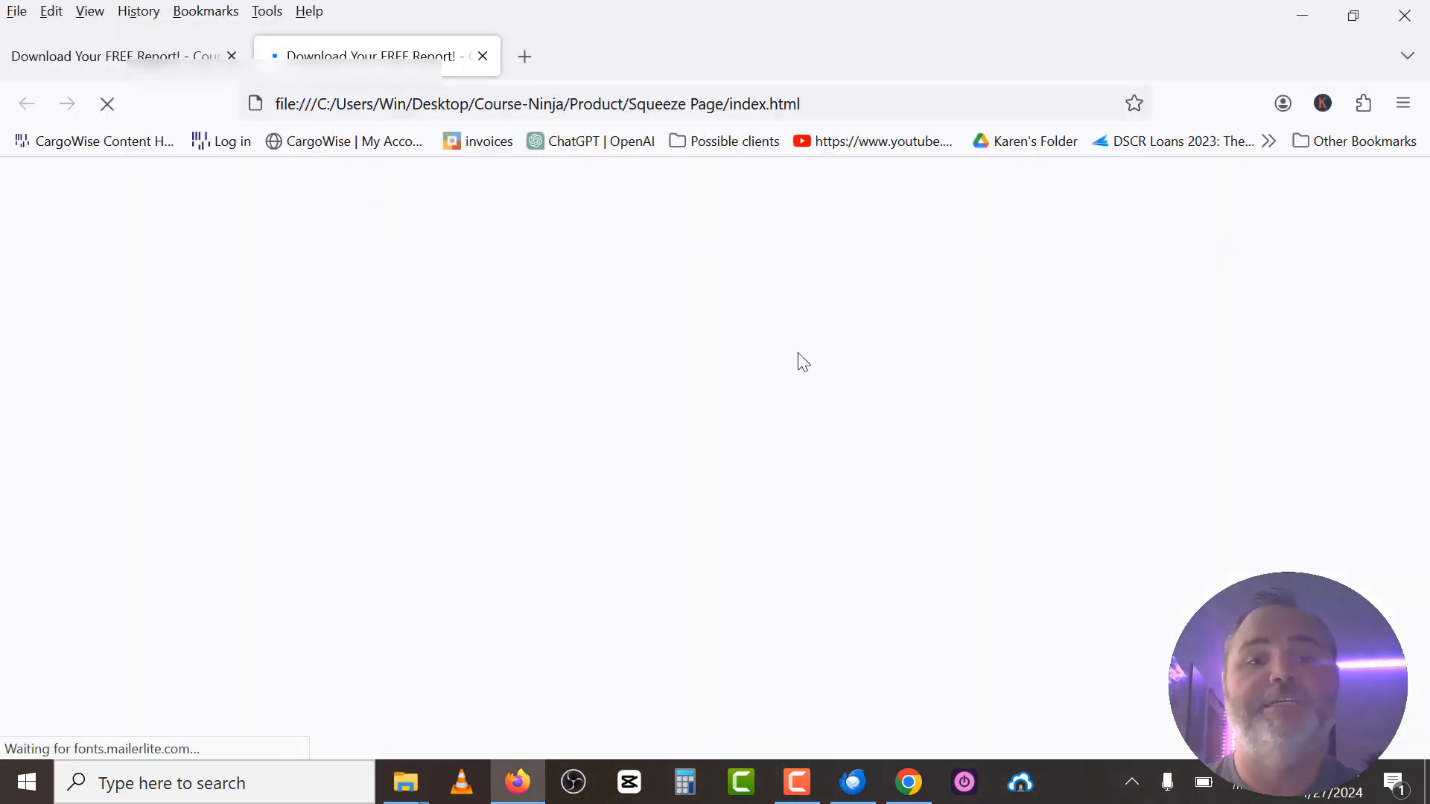
Submit a test email address on the local squeeze page to get the Thank you message.
scroll(852, 351, down, 2)
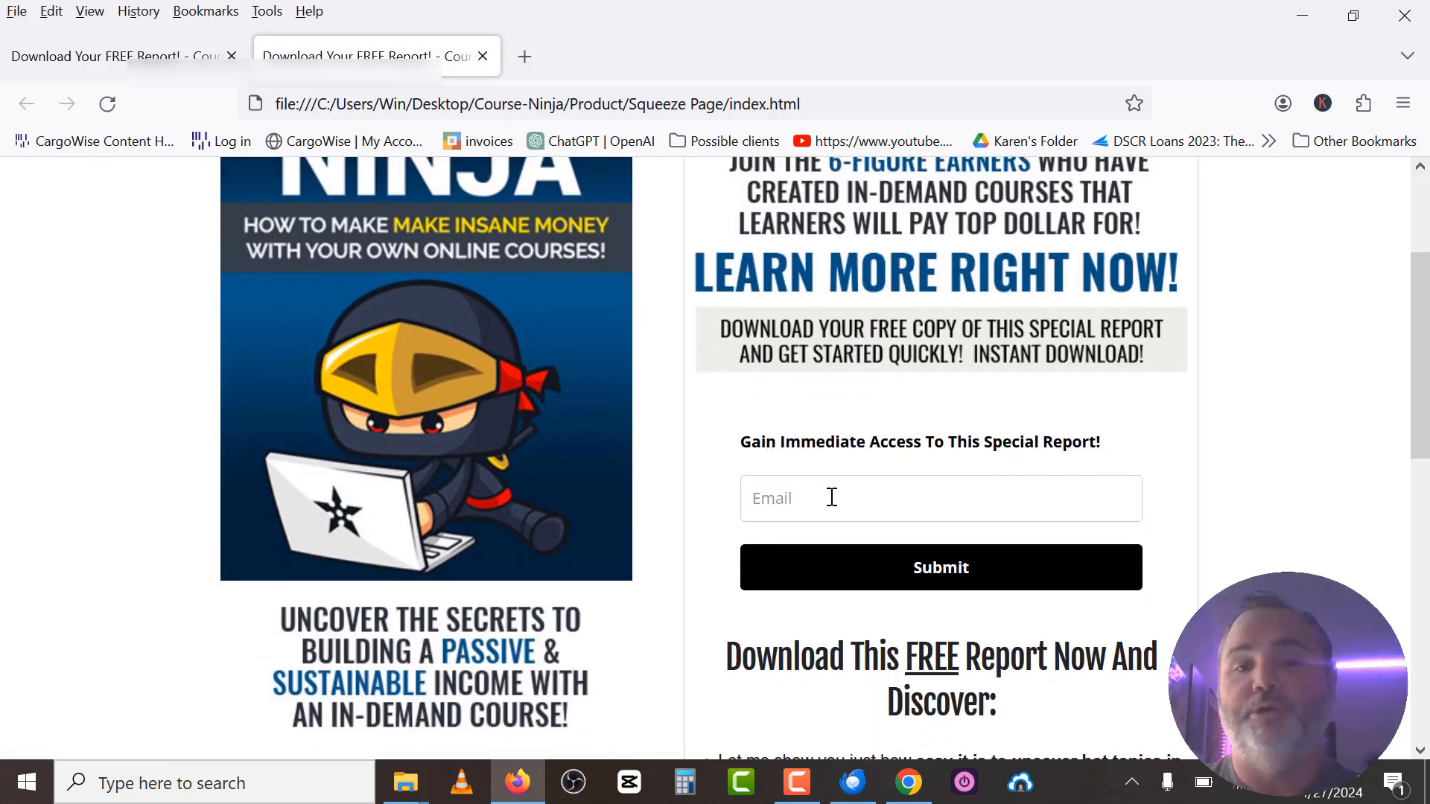
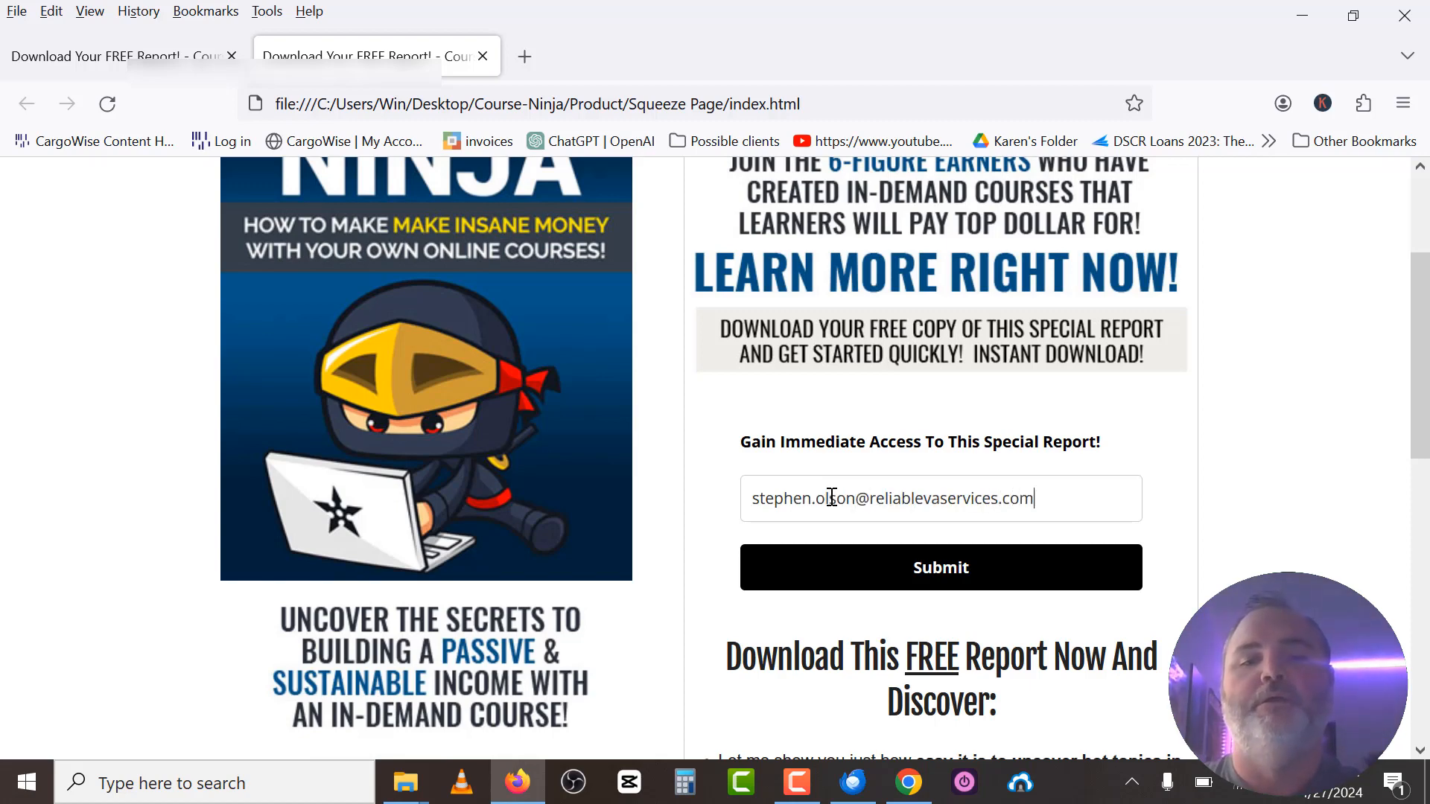
click(912, 570)
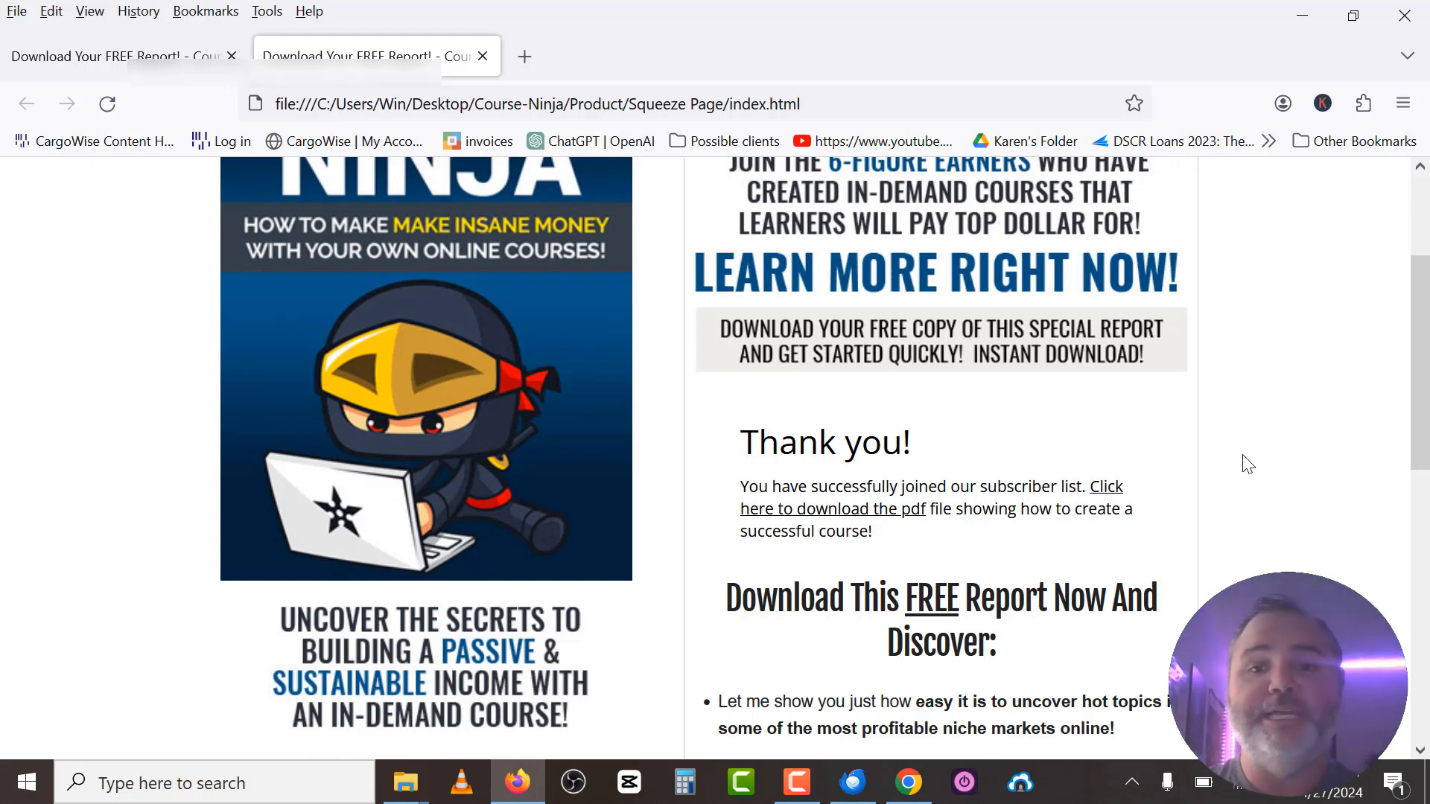
scroll(1255, 463, down, 1)
scroll(1255, 462, up, 2)
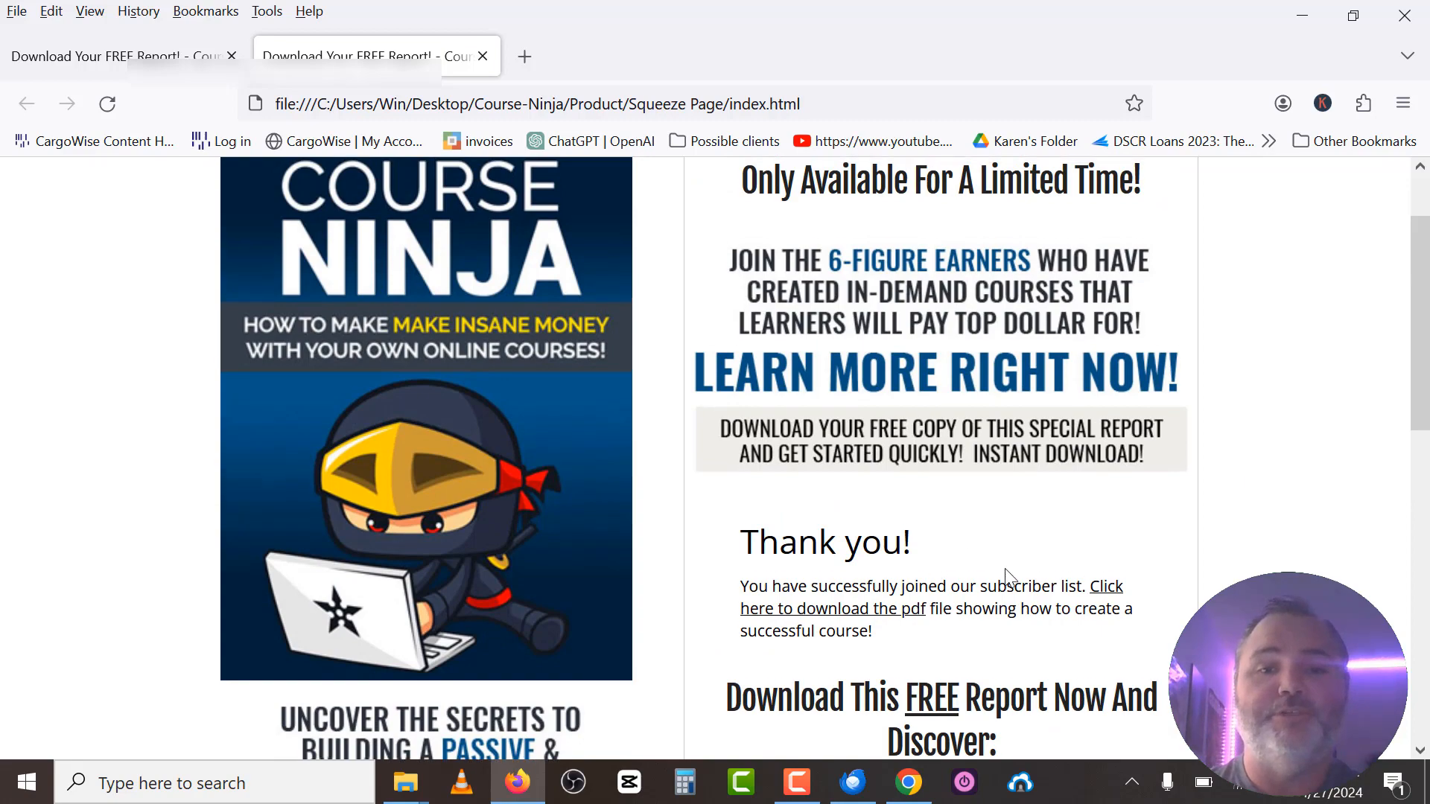
click(907, 782)
Go to the server's Product > Squeeze Page folder and delete the old index.html.
click(1334, 291)
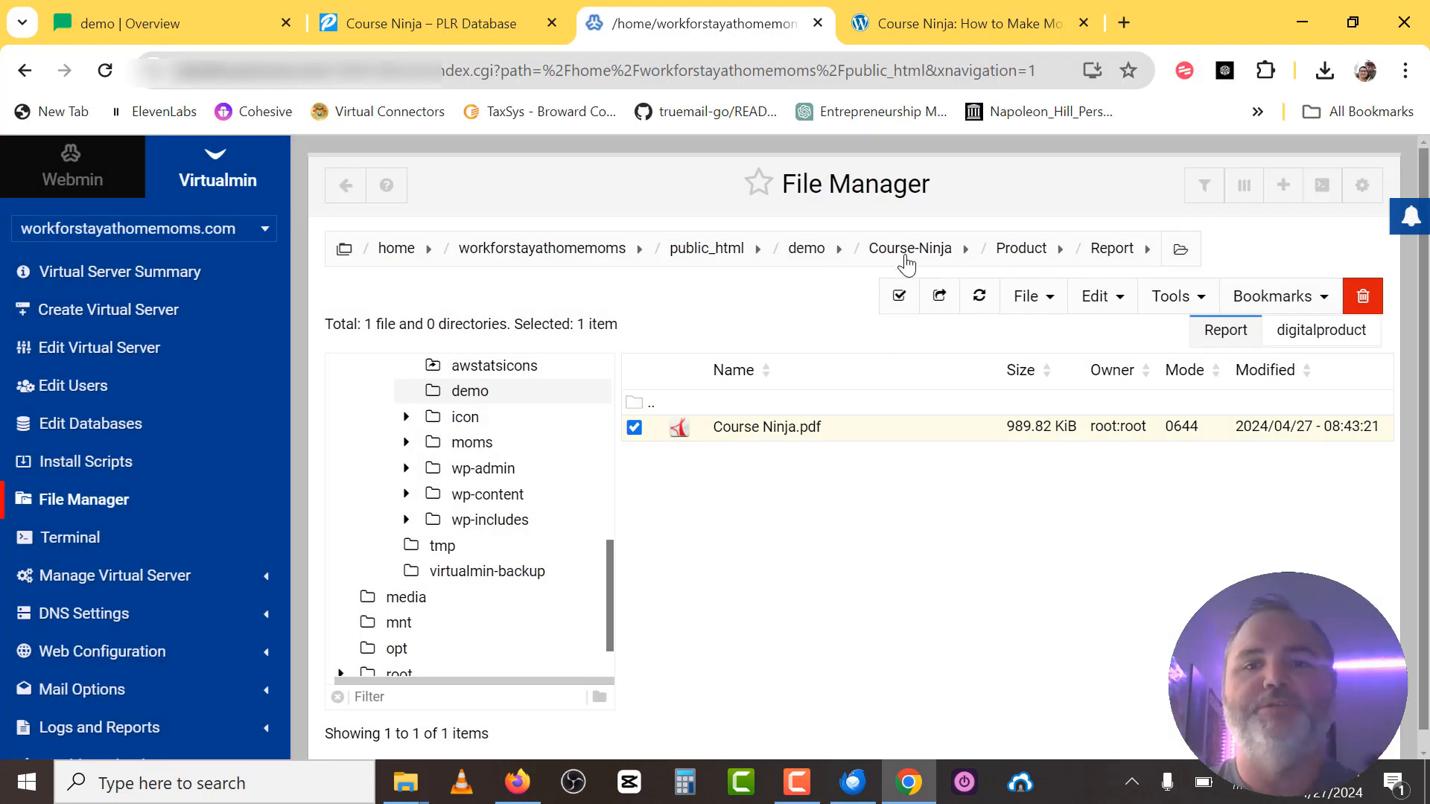
click(1034, 253)
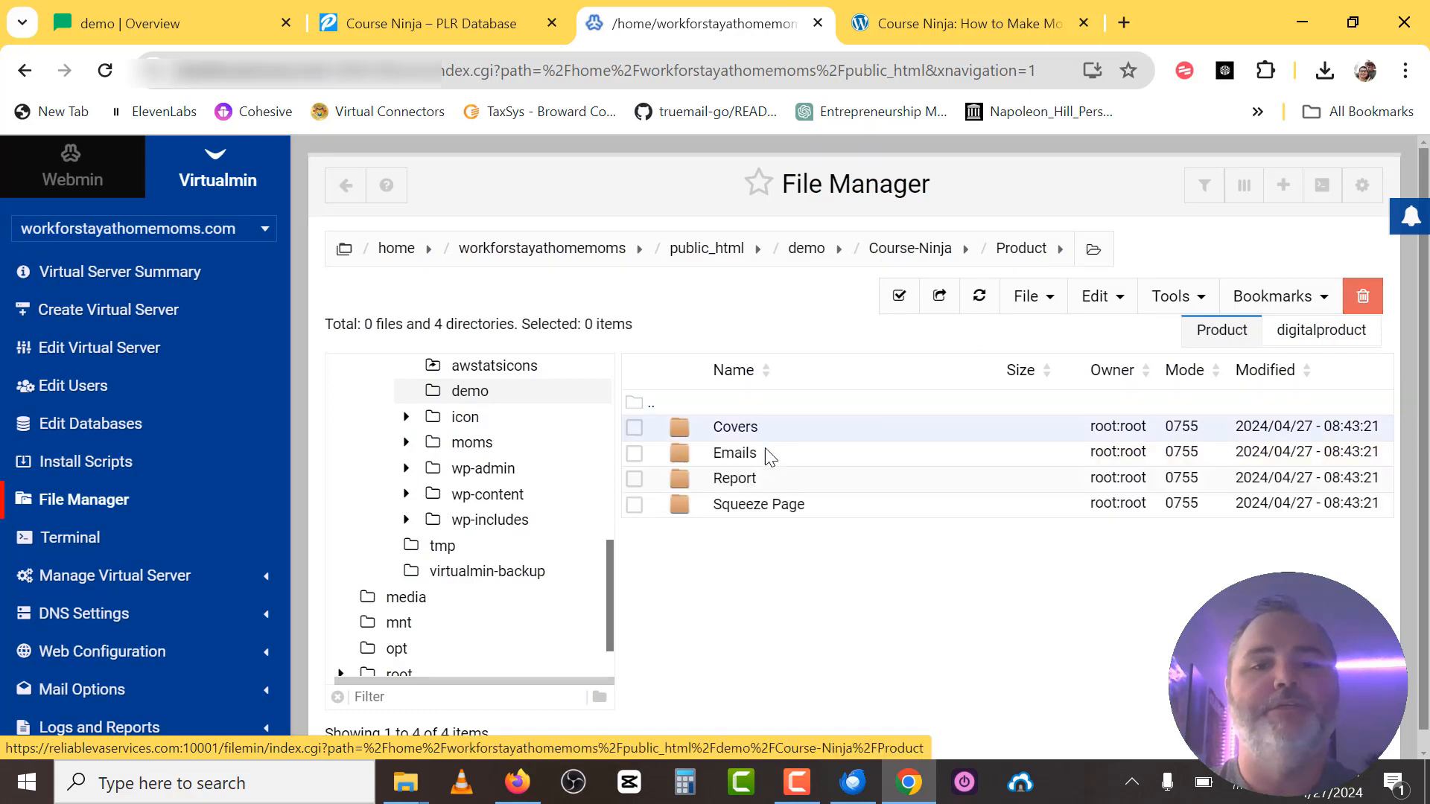
double_click(744, 506)
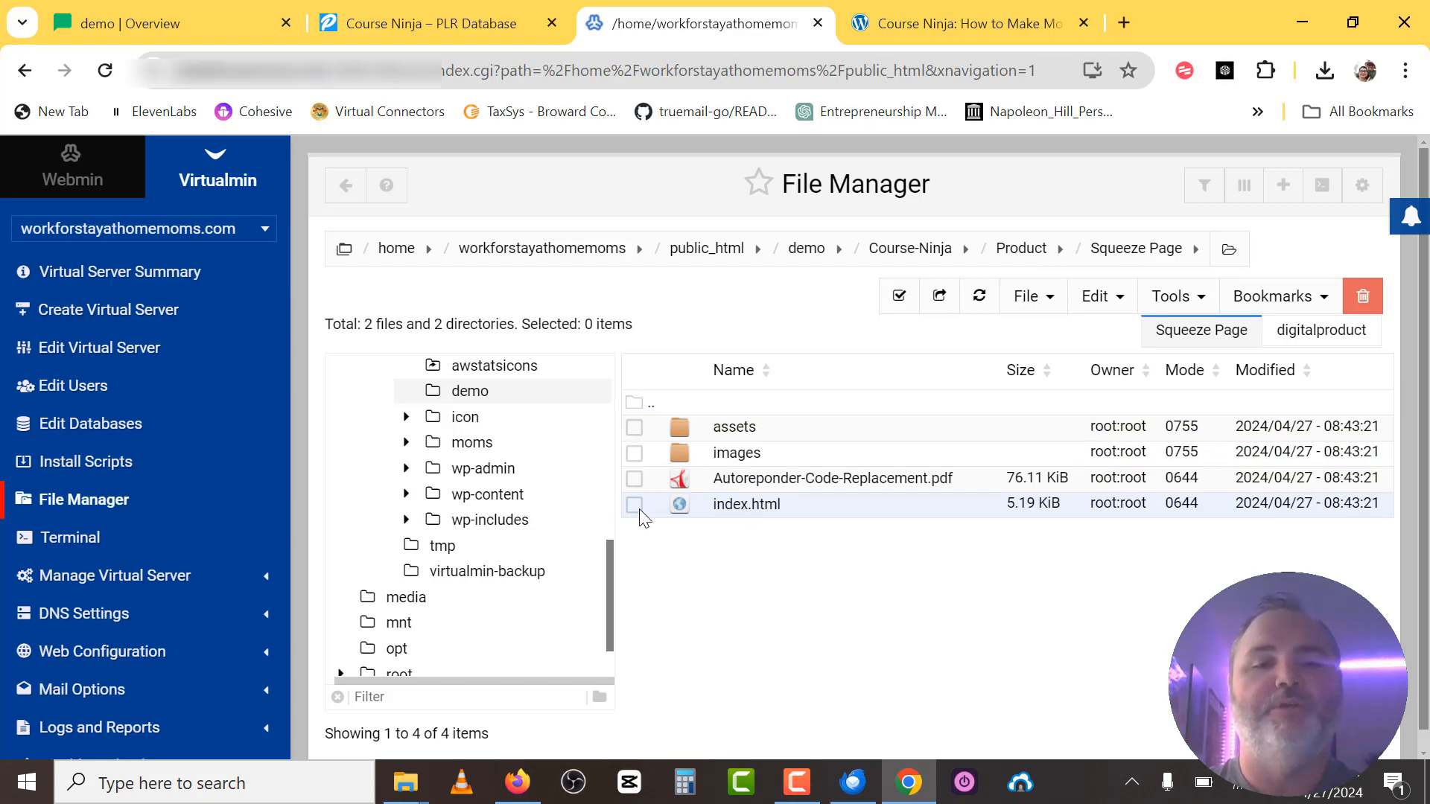
click(635, 504)
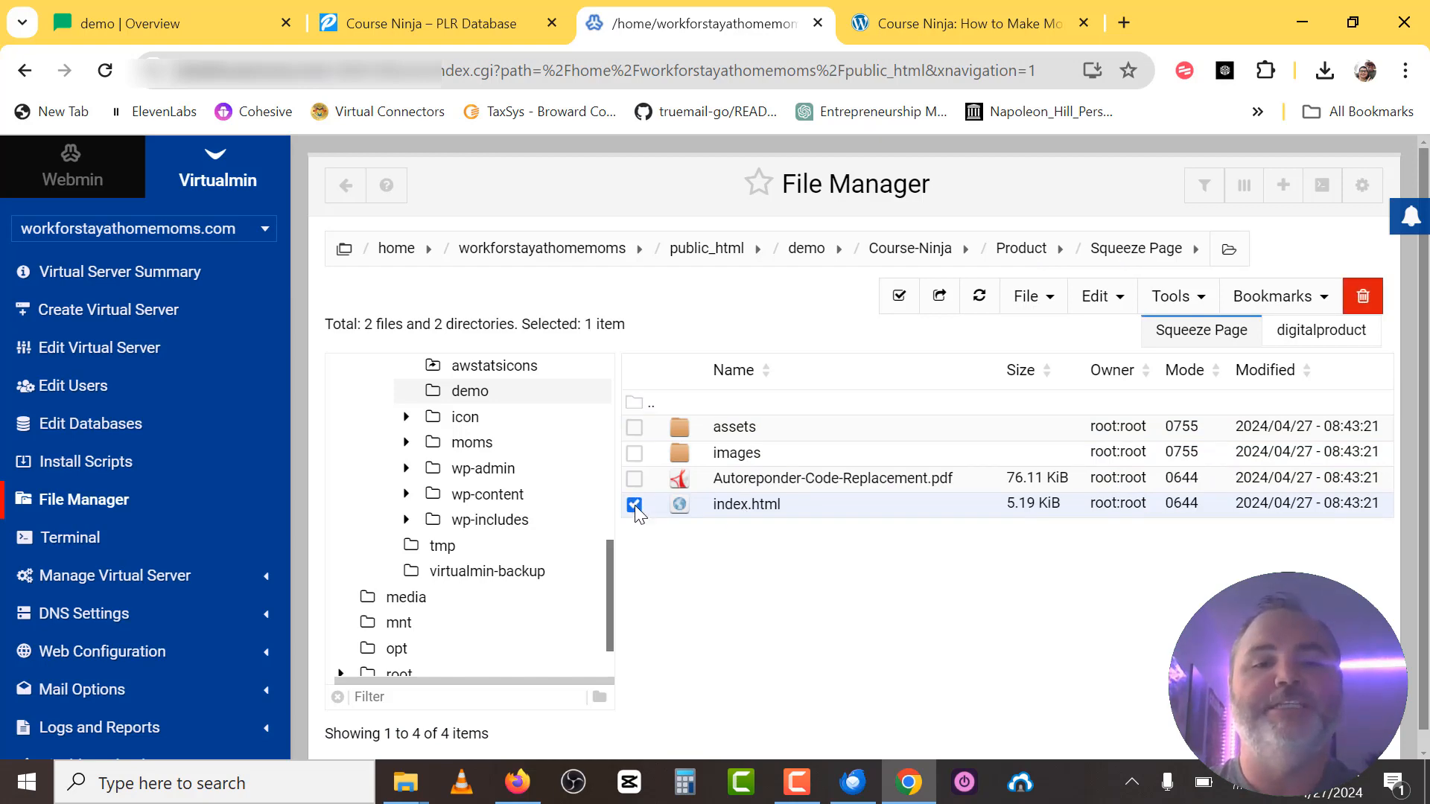
click(1362, 298)
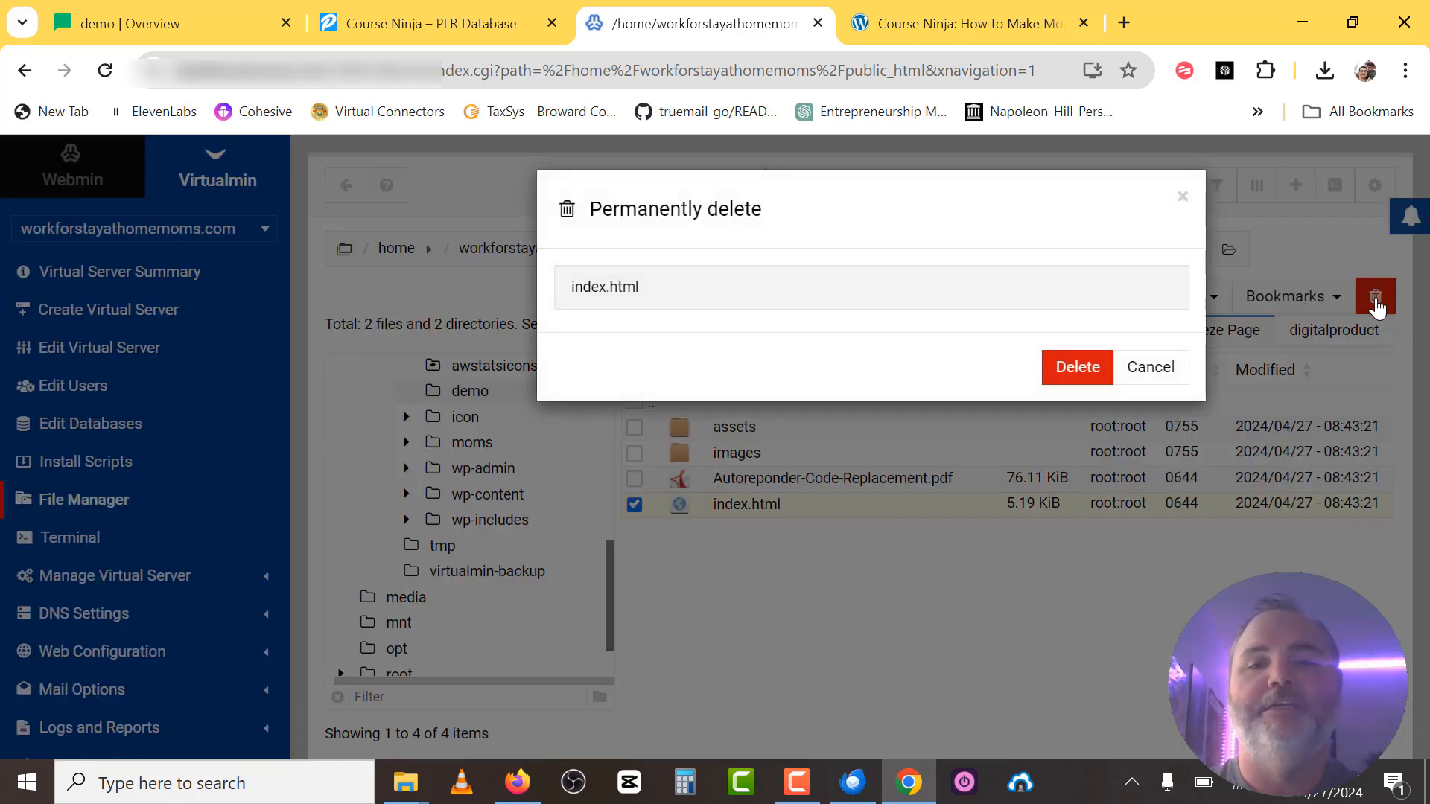
click(1080, 372)
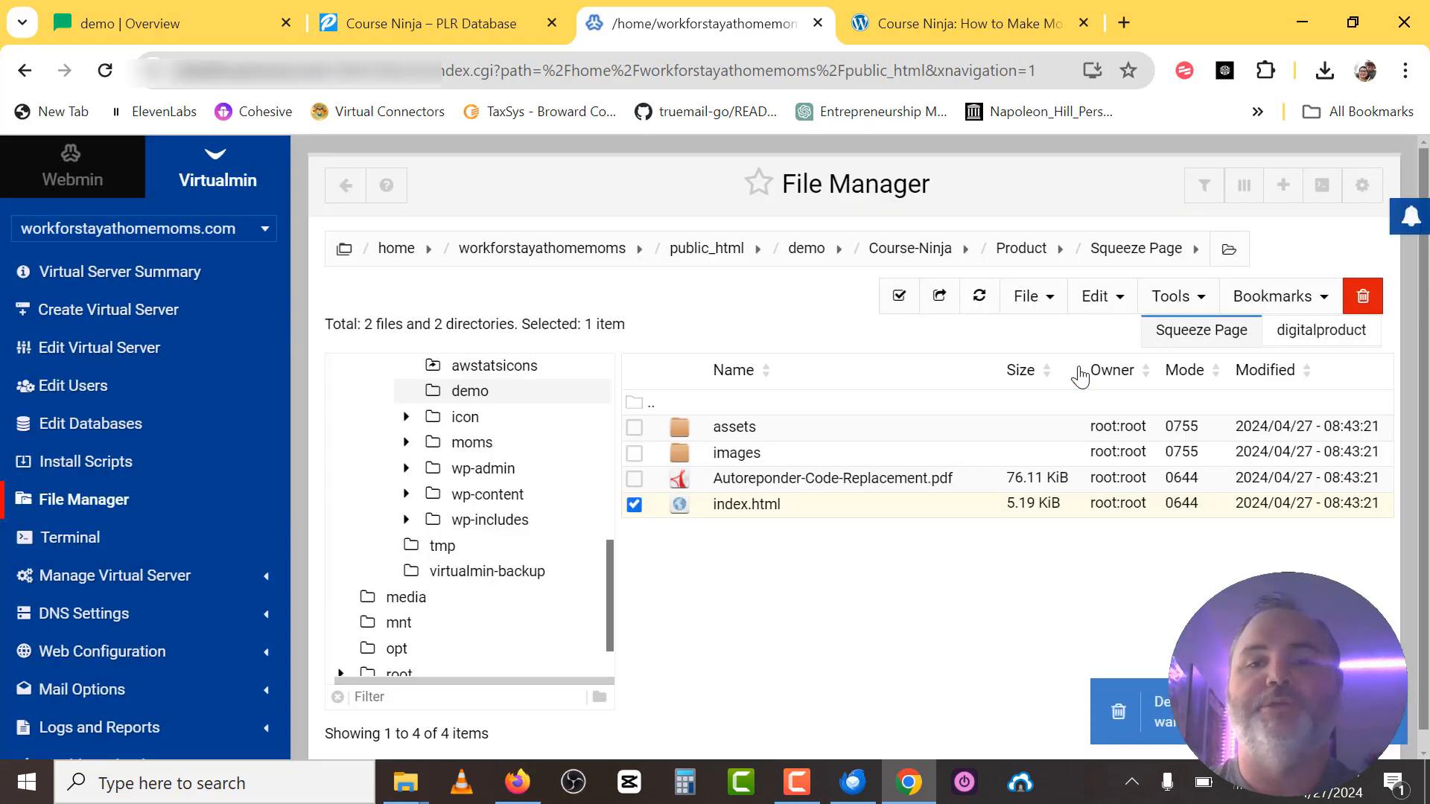
click(1031, 296)
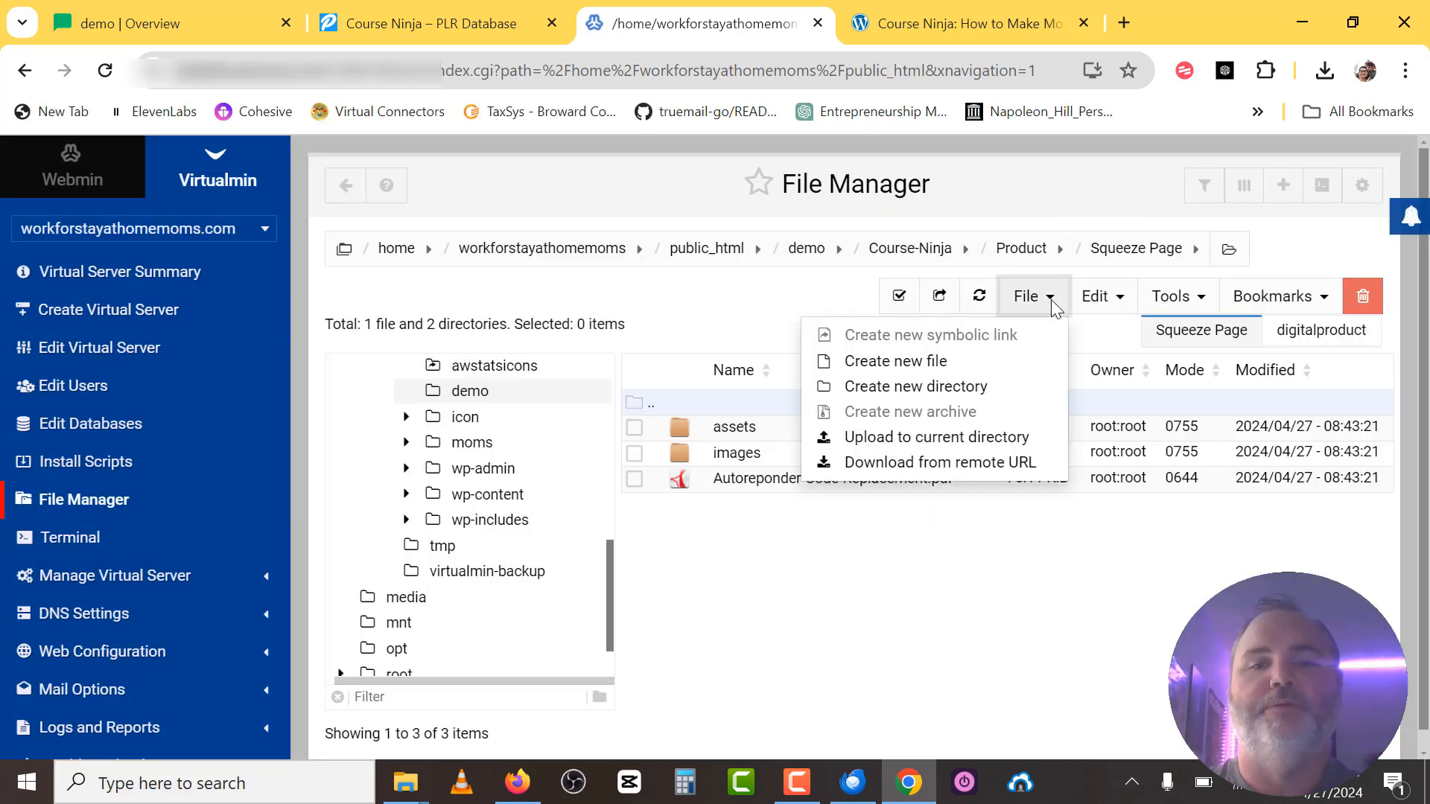
Start a directory upload into Squeeze Page, then cancel the local folder picker.
click(916, 445)
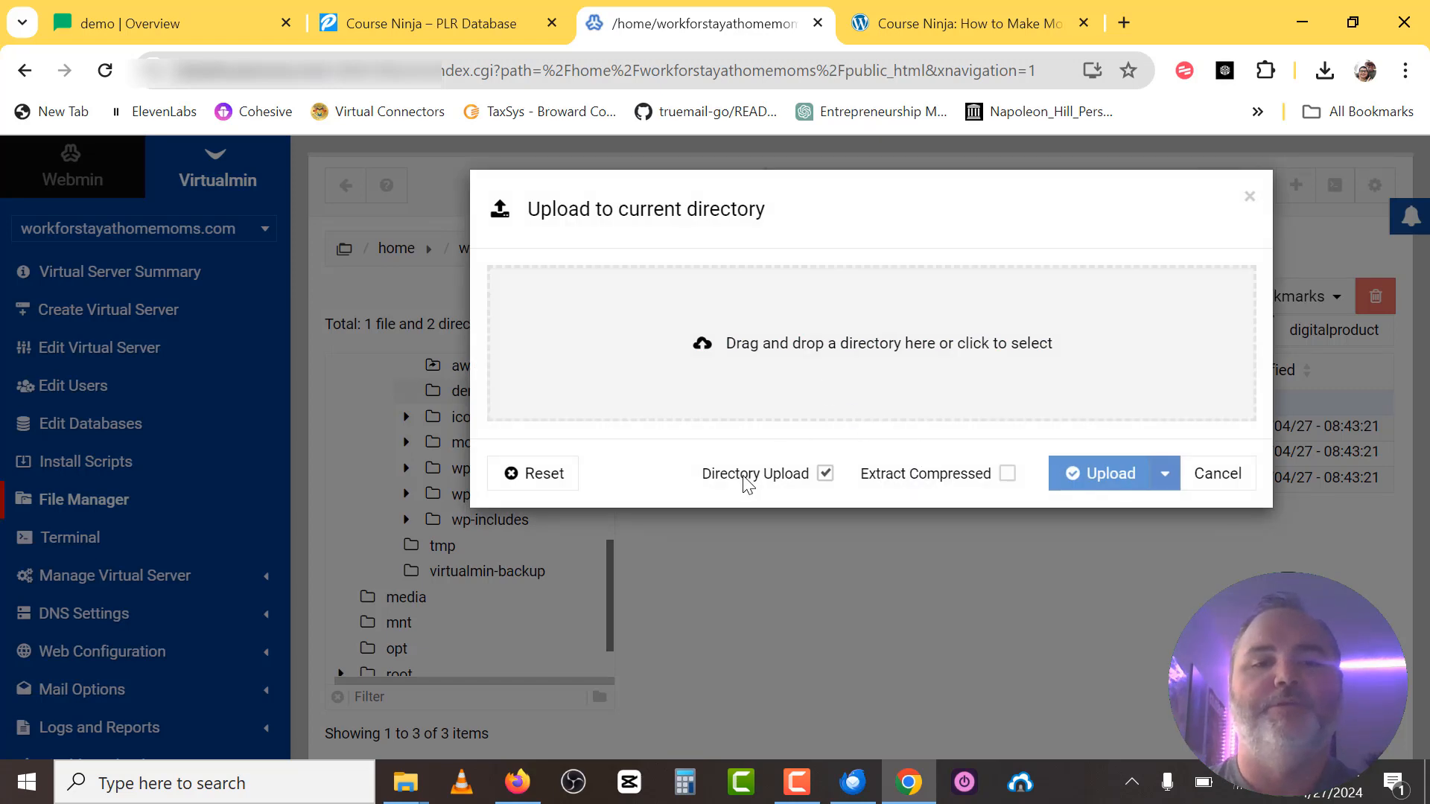
click(769, 345)
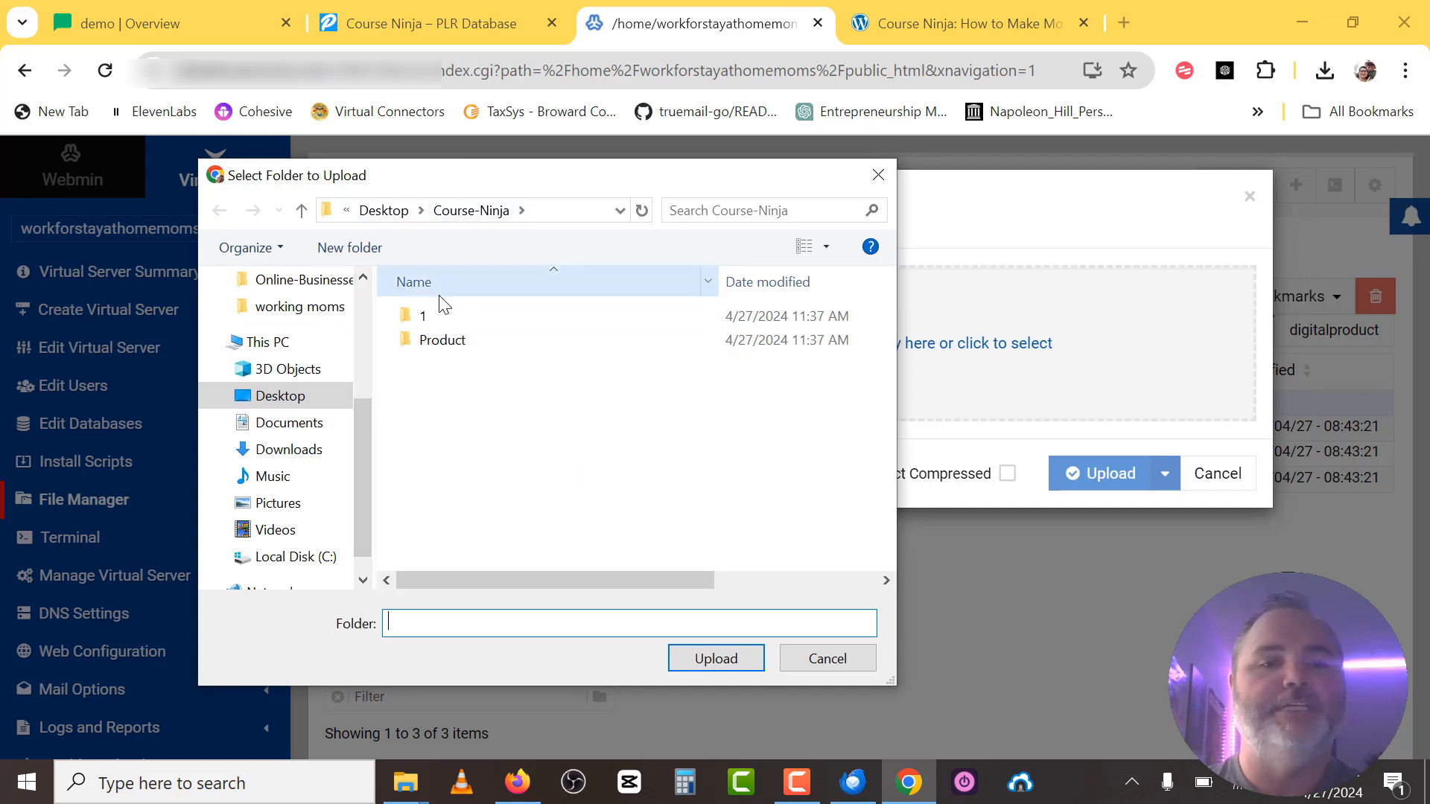
double_click(447, 344)
click(449, 344)
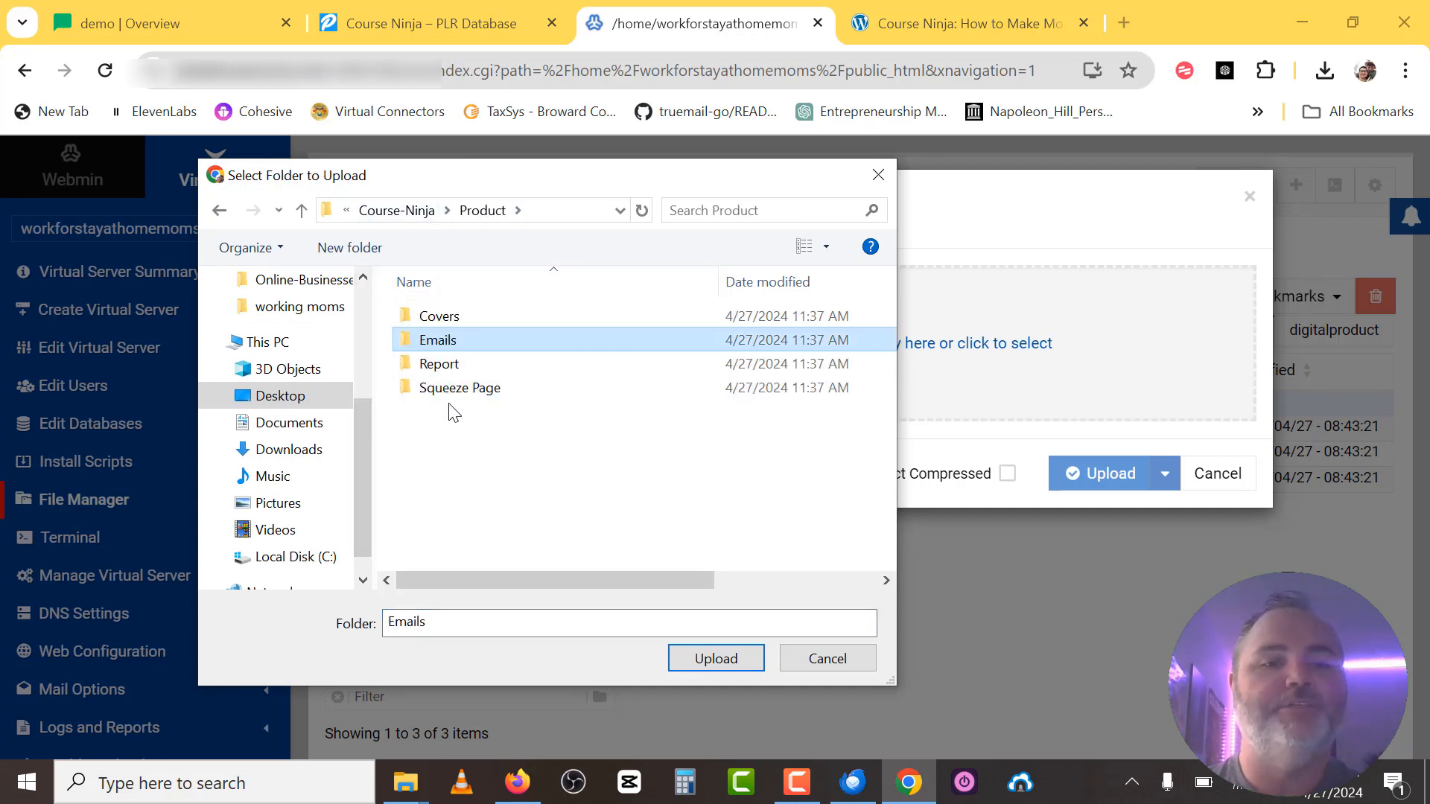
double_click(464, 389)
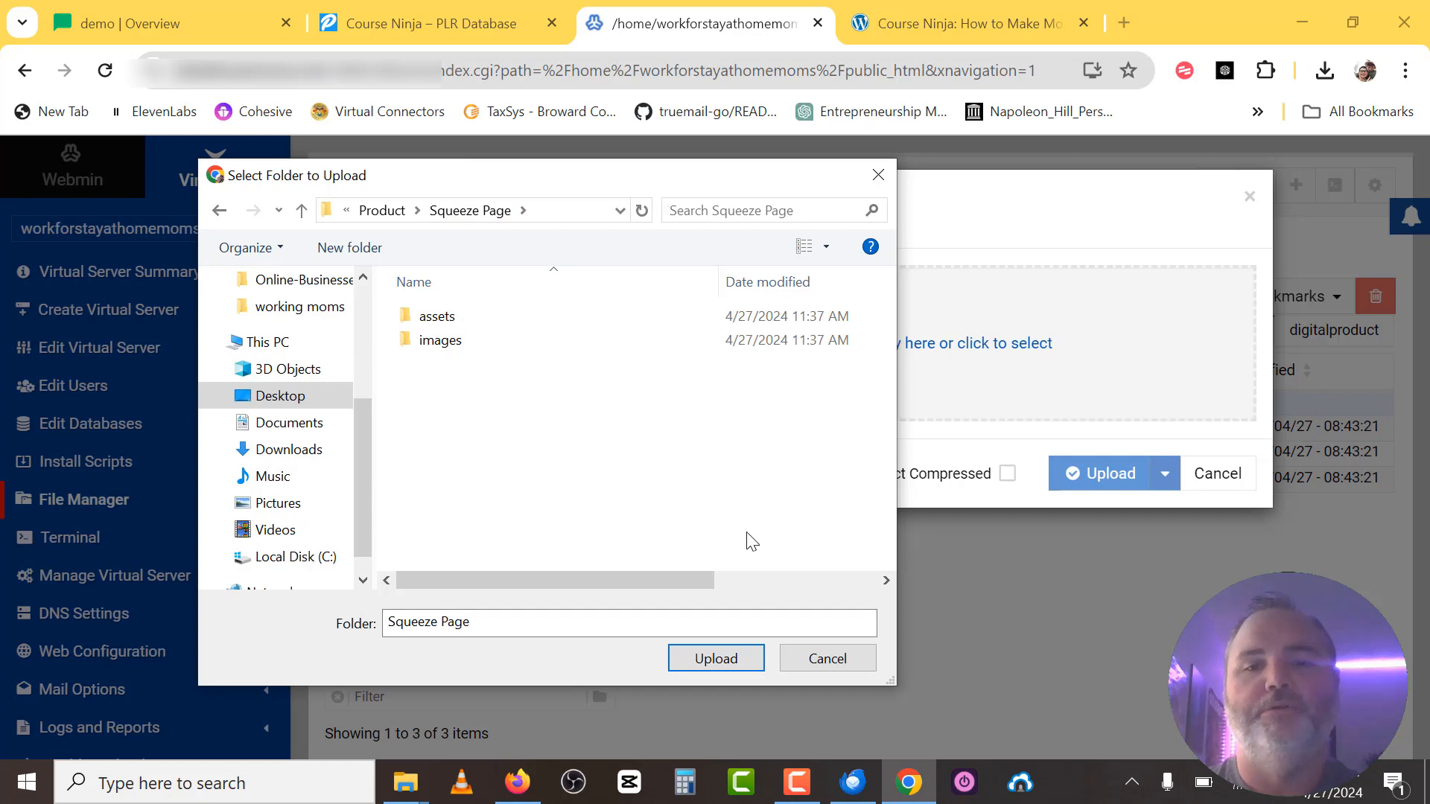
drag(651, 179, 530, 135)
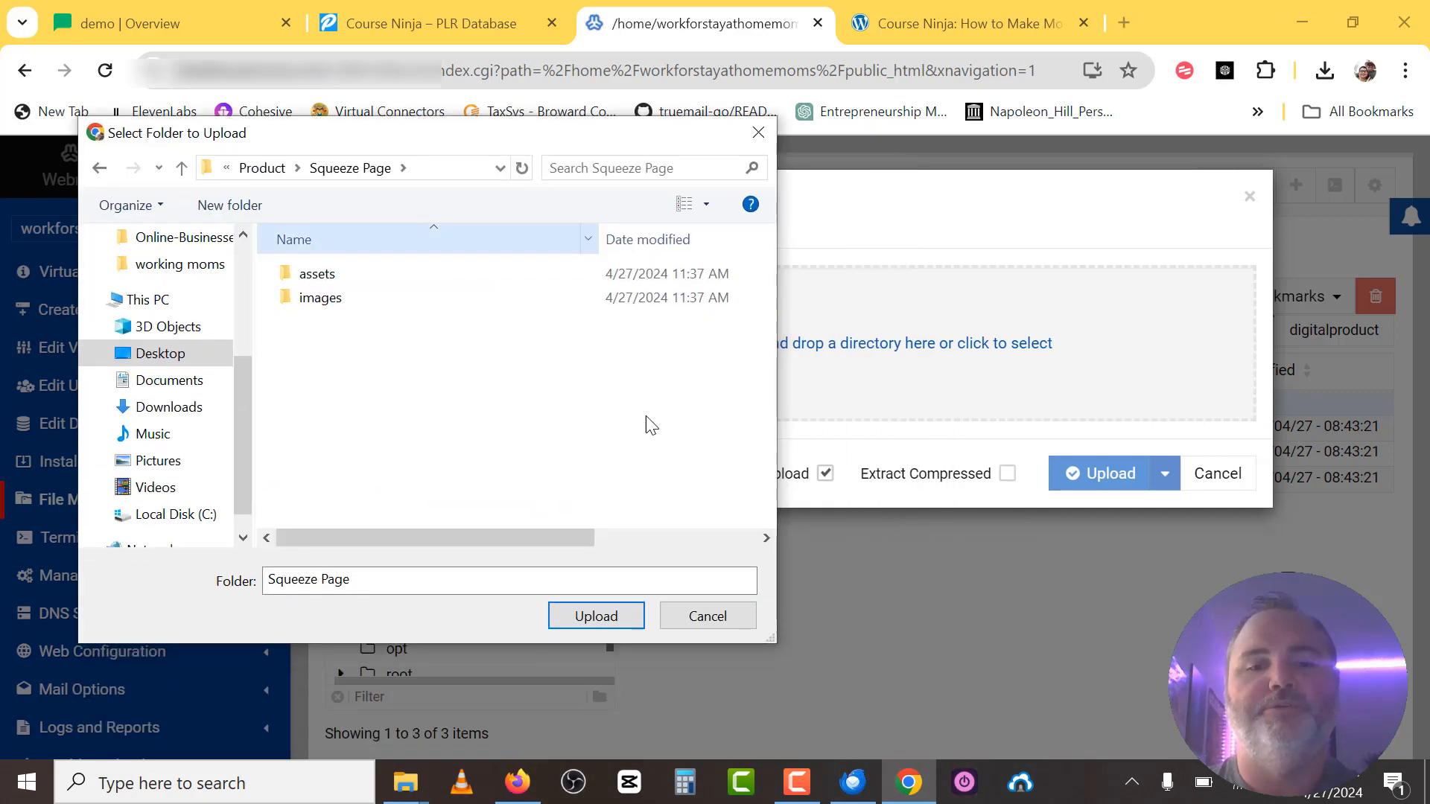
click(708, 616)
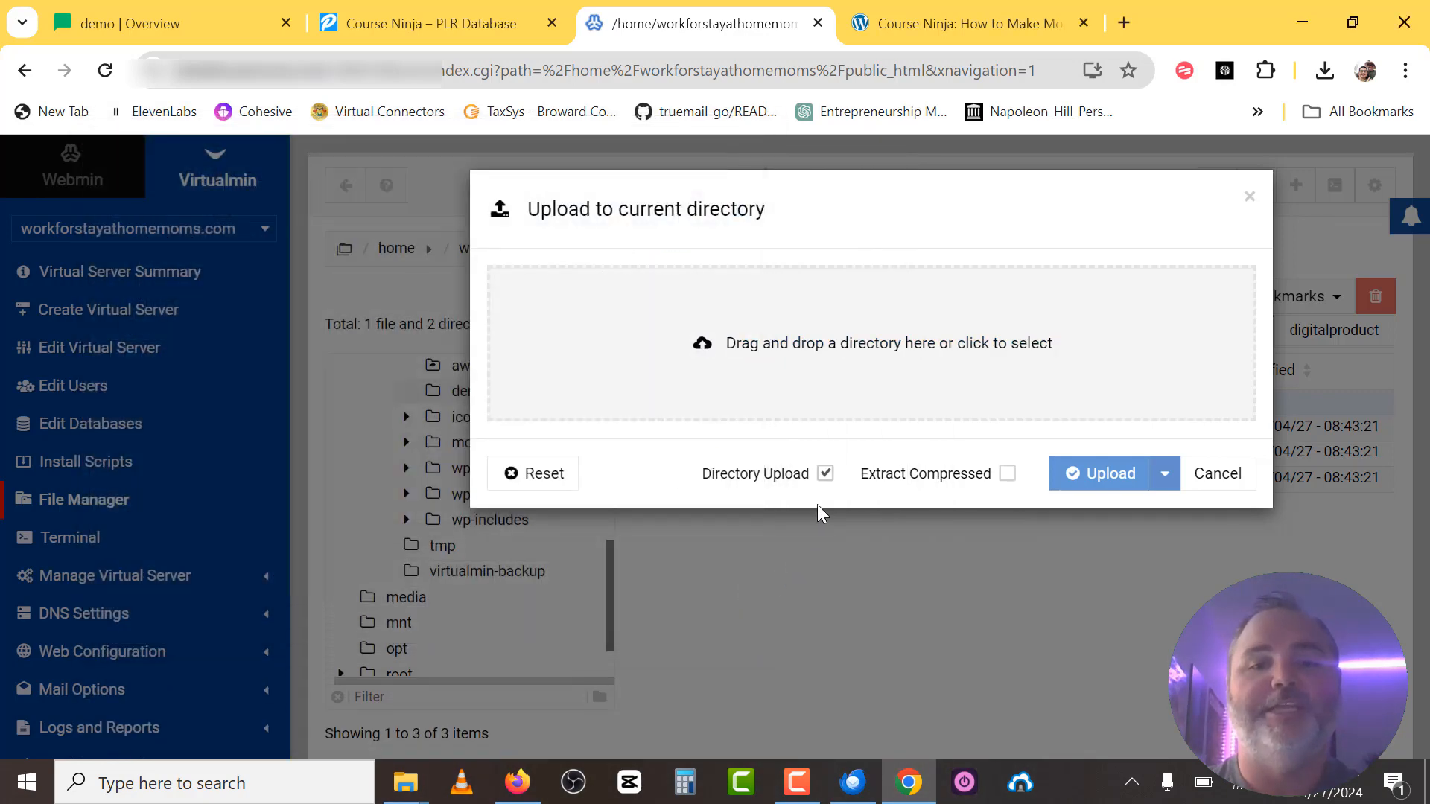
Turn off Directory Upload and upload the local Product > Squeeze Page index file.
click(825, 475)
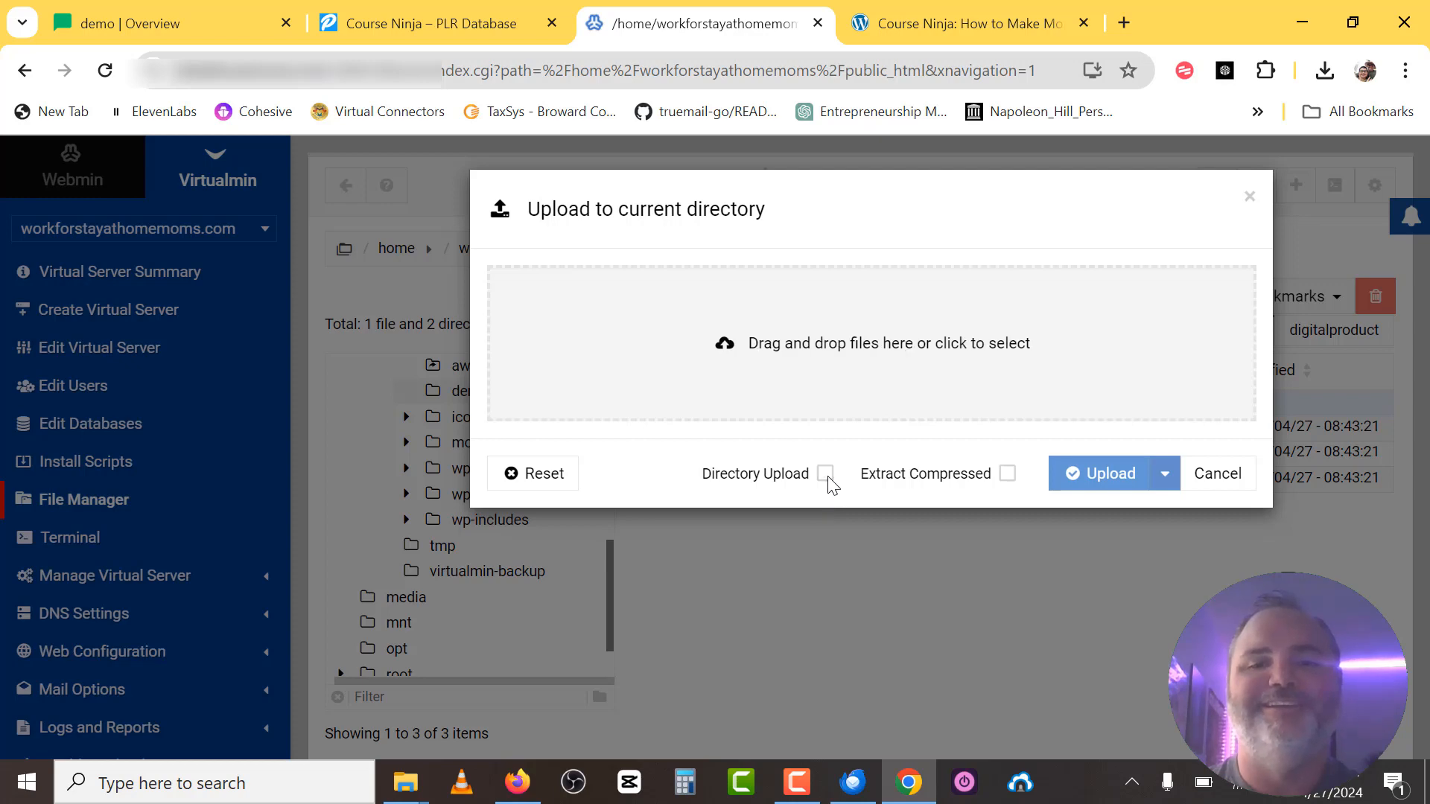
click(835, 354)
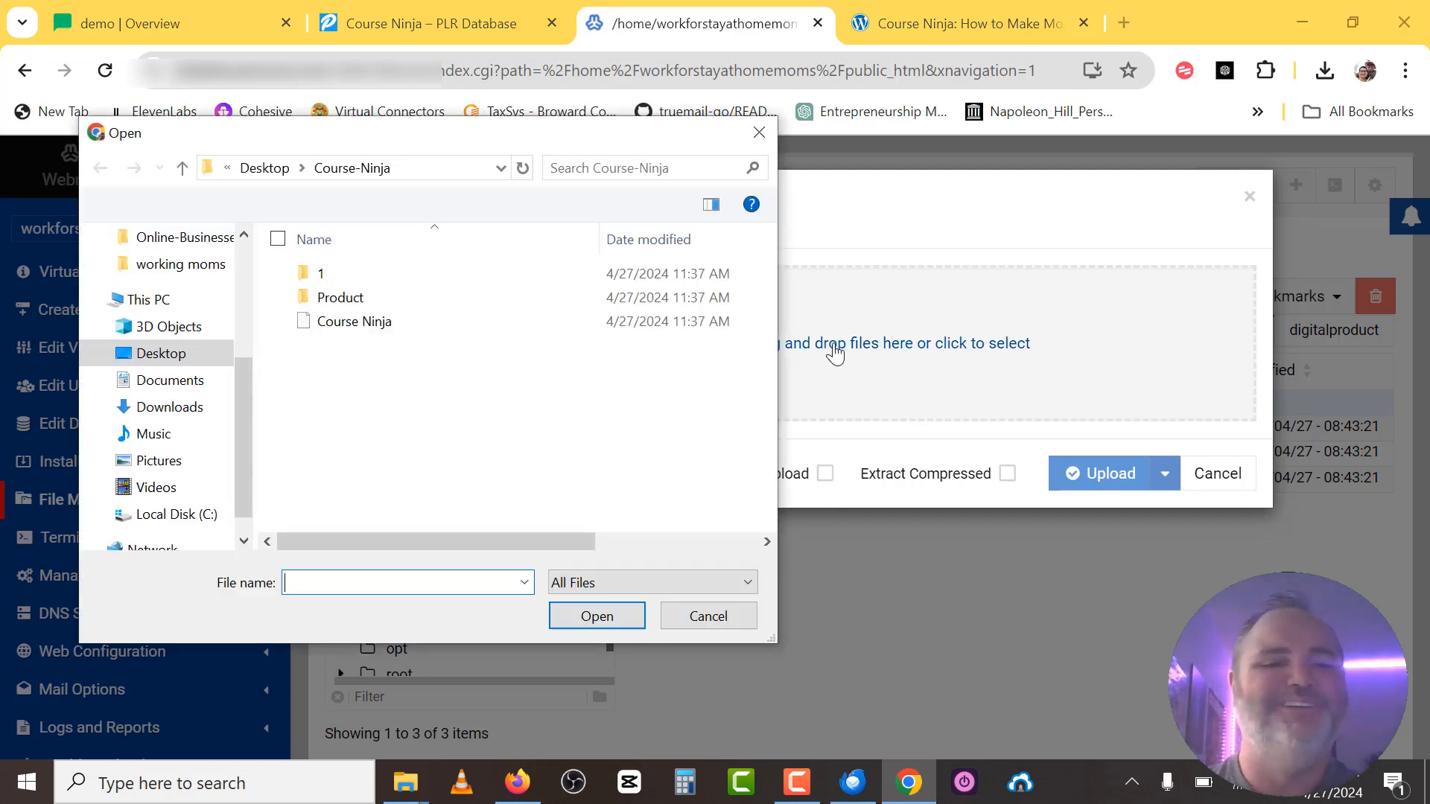
double_click(368, 296)
click(365, 345)
double_click(365, 345)
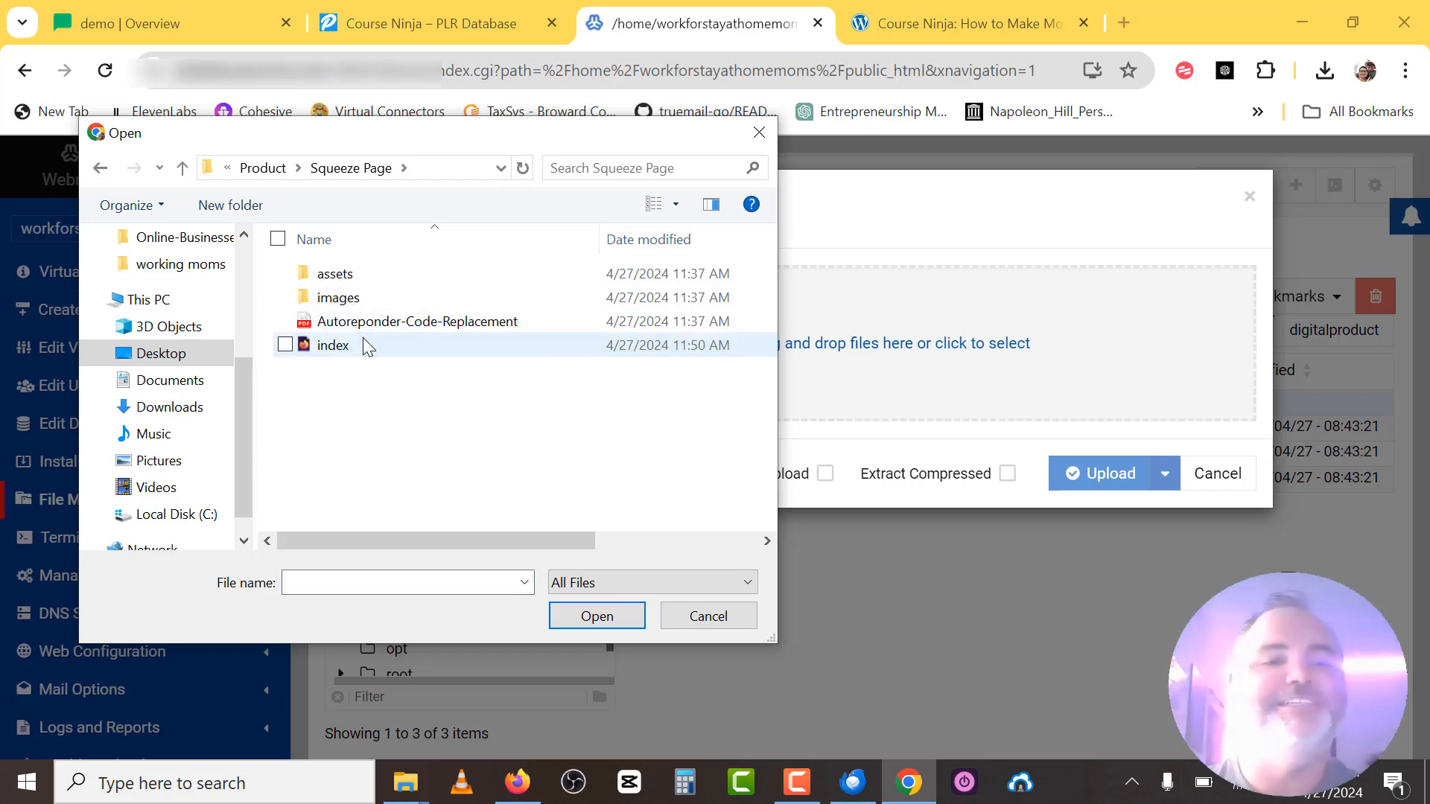
click(350, 343)
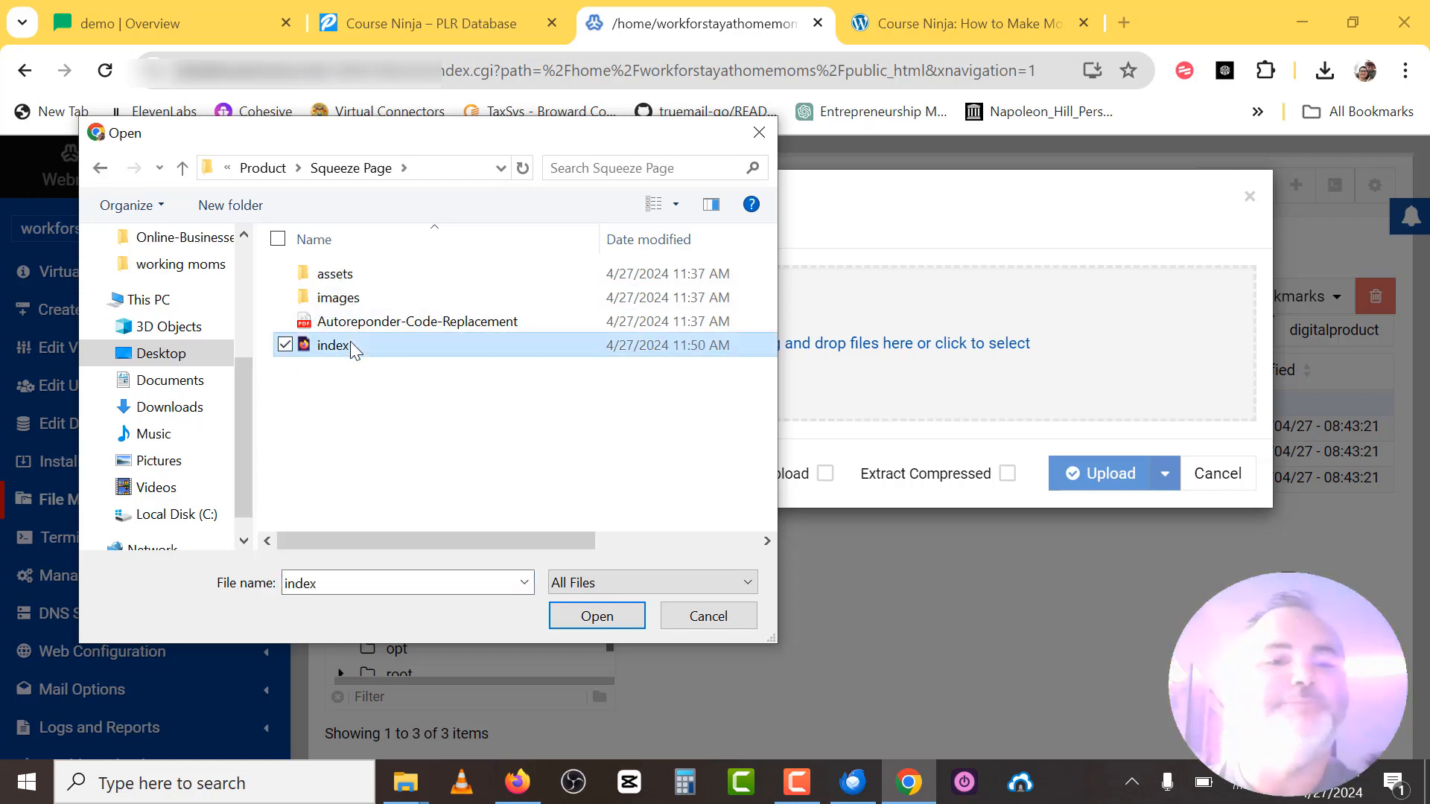
click(602, 623)
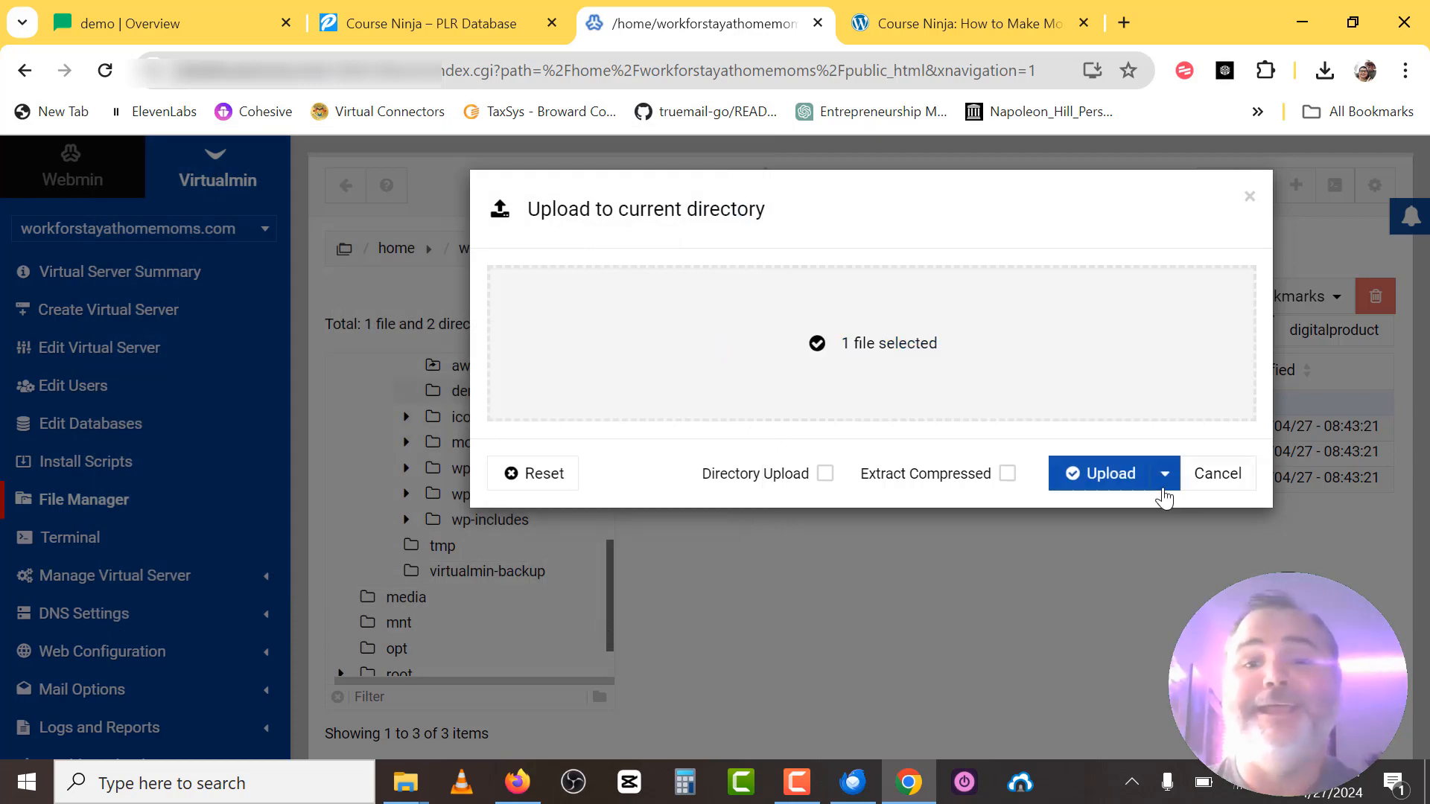
click(1111, 474)
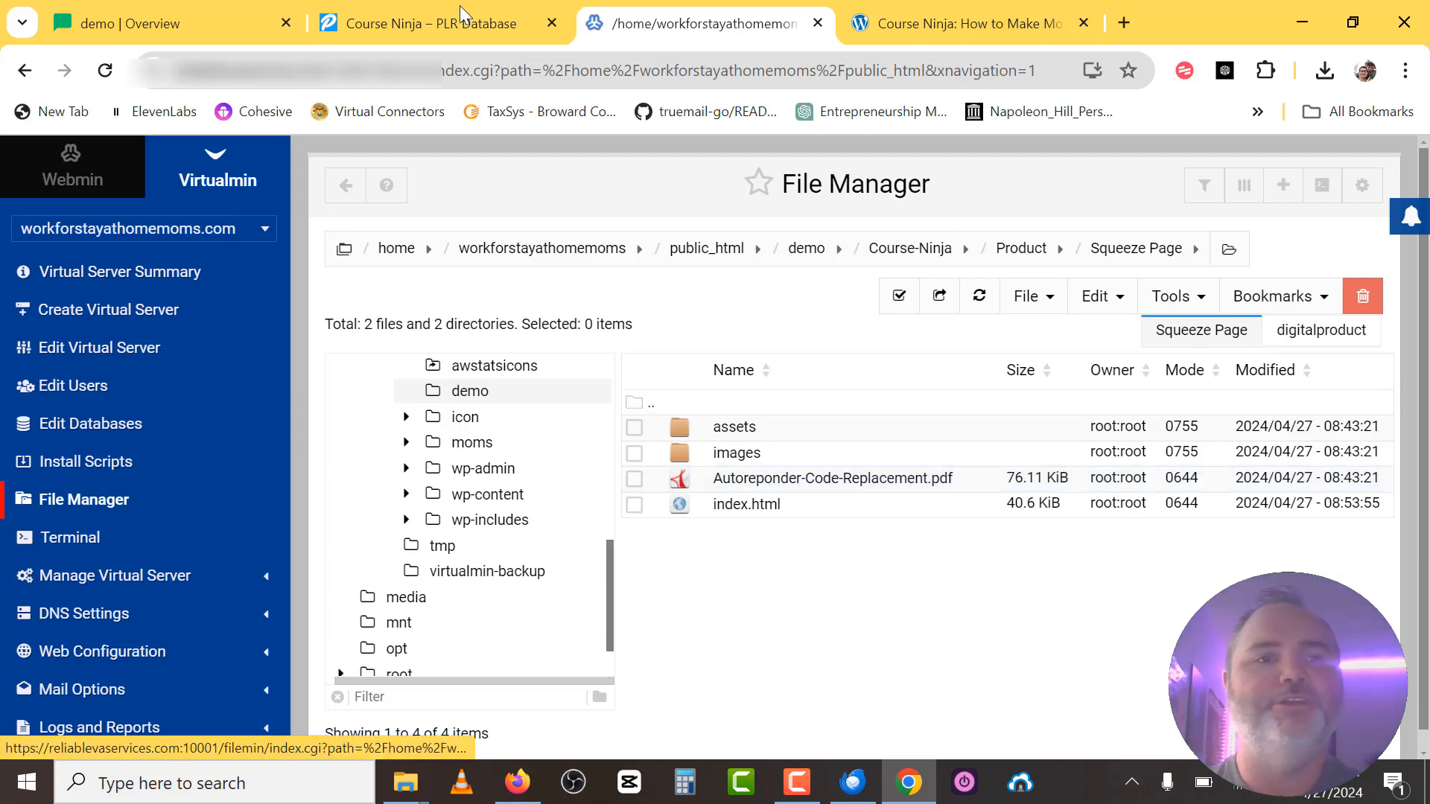
In index.html's Properties, select its server path from demo to index.html.
right_click(743, 507)
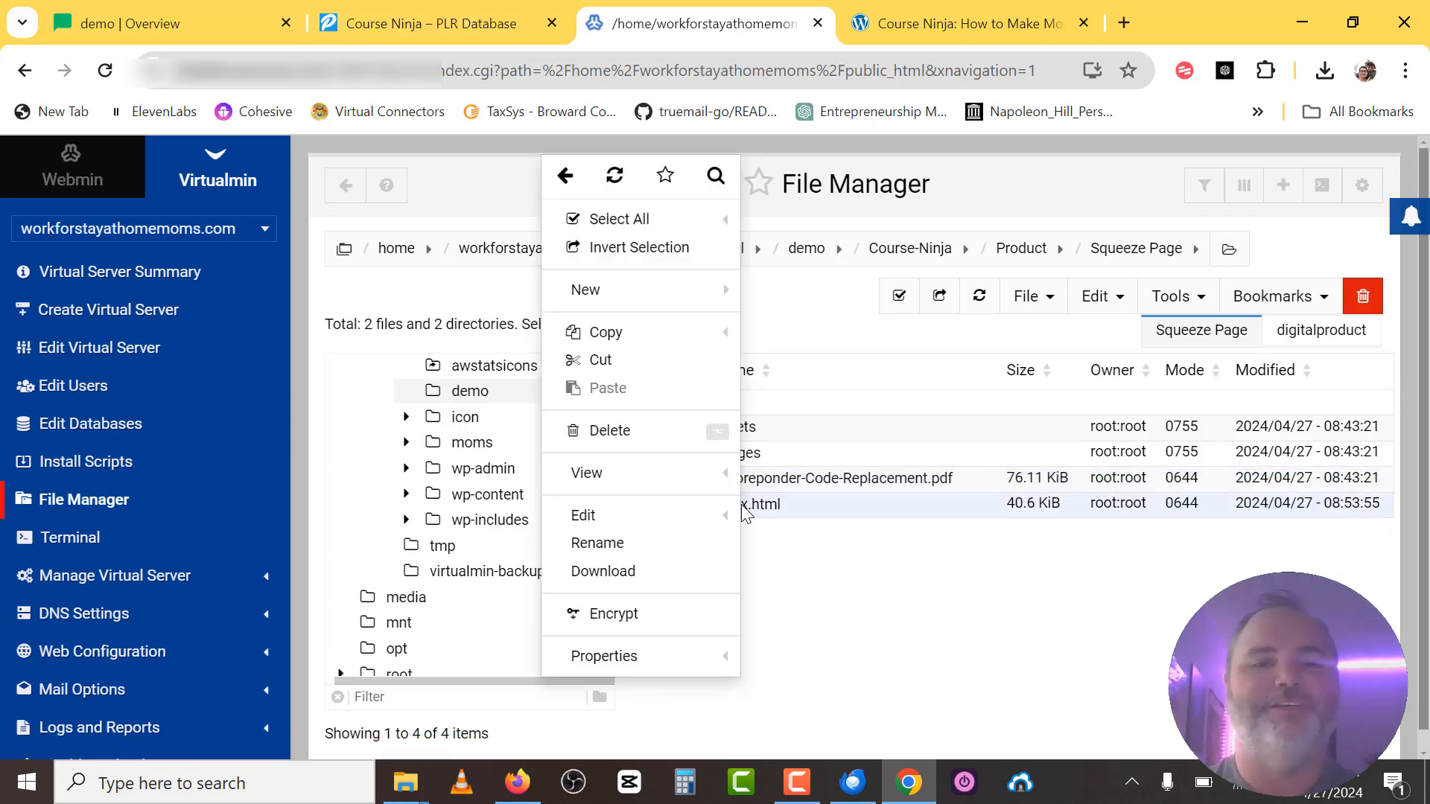
click(639, 658)
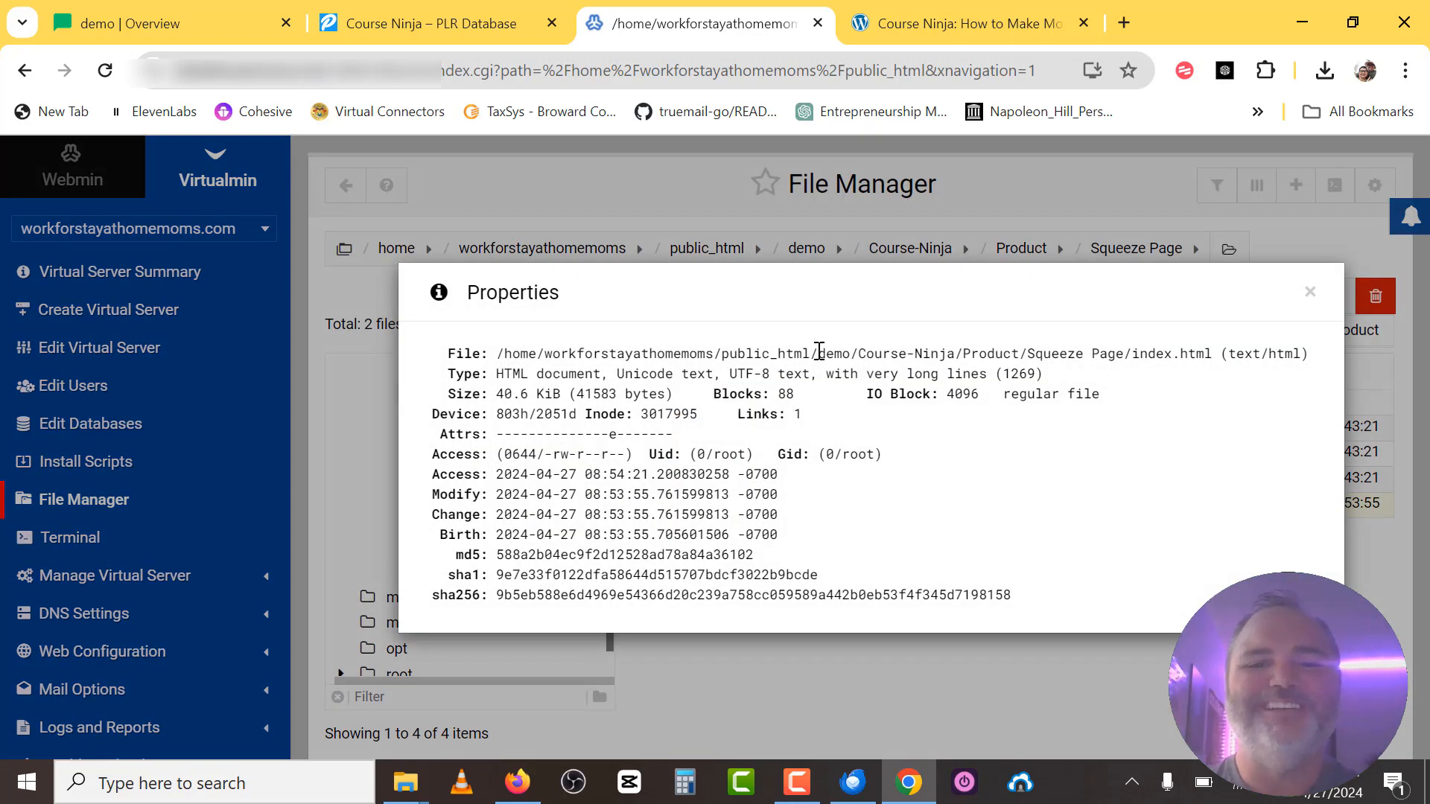
drag(821, 356, 1215, 349)
key(ctrl+c)
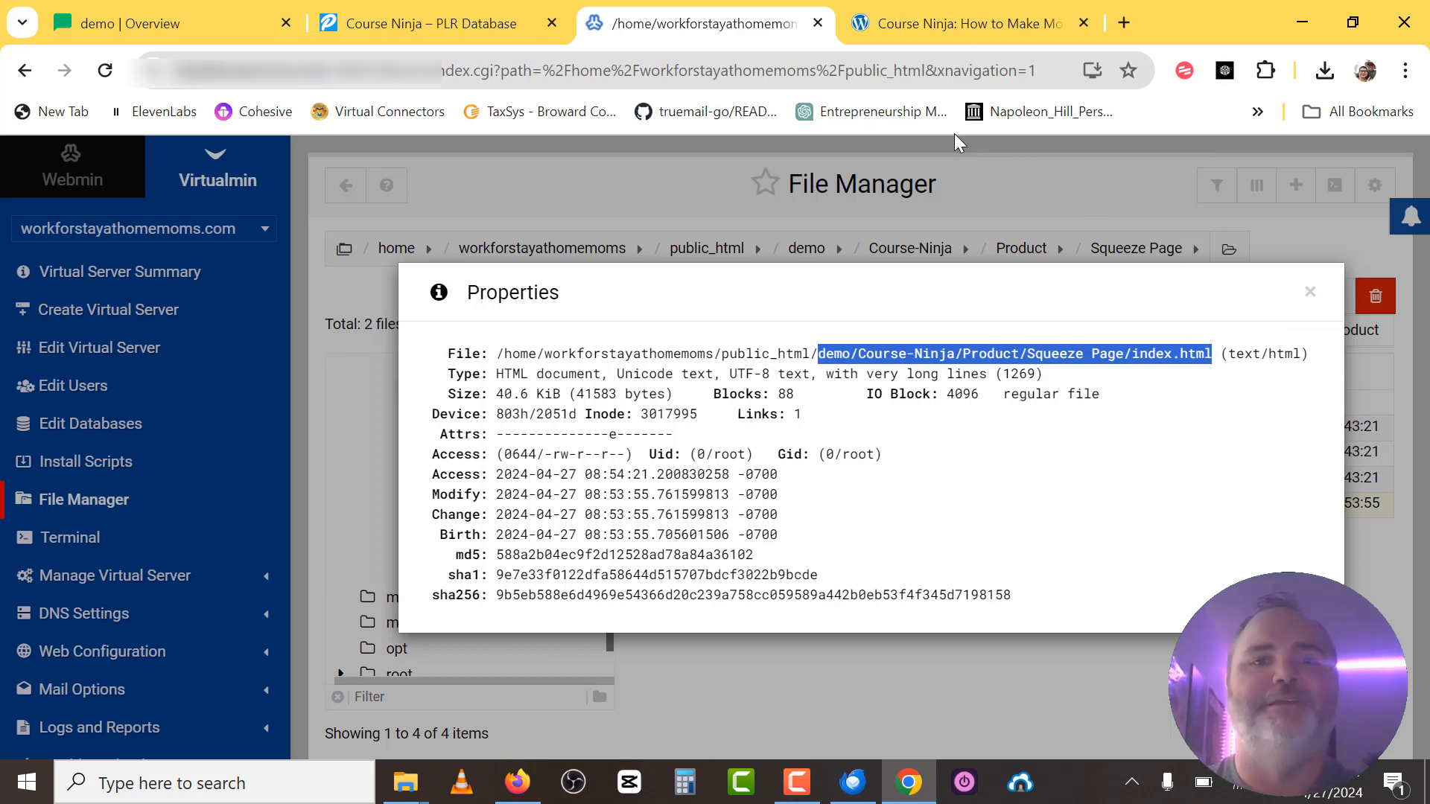
Replace the report tab's address tail with /demo/Course-Ninja/Product/Squeeze Page/index.html.
click(902, 23)
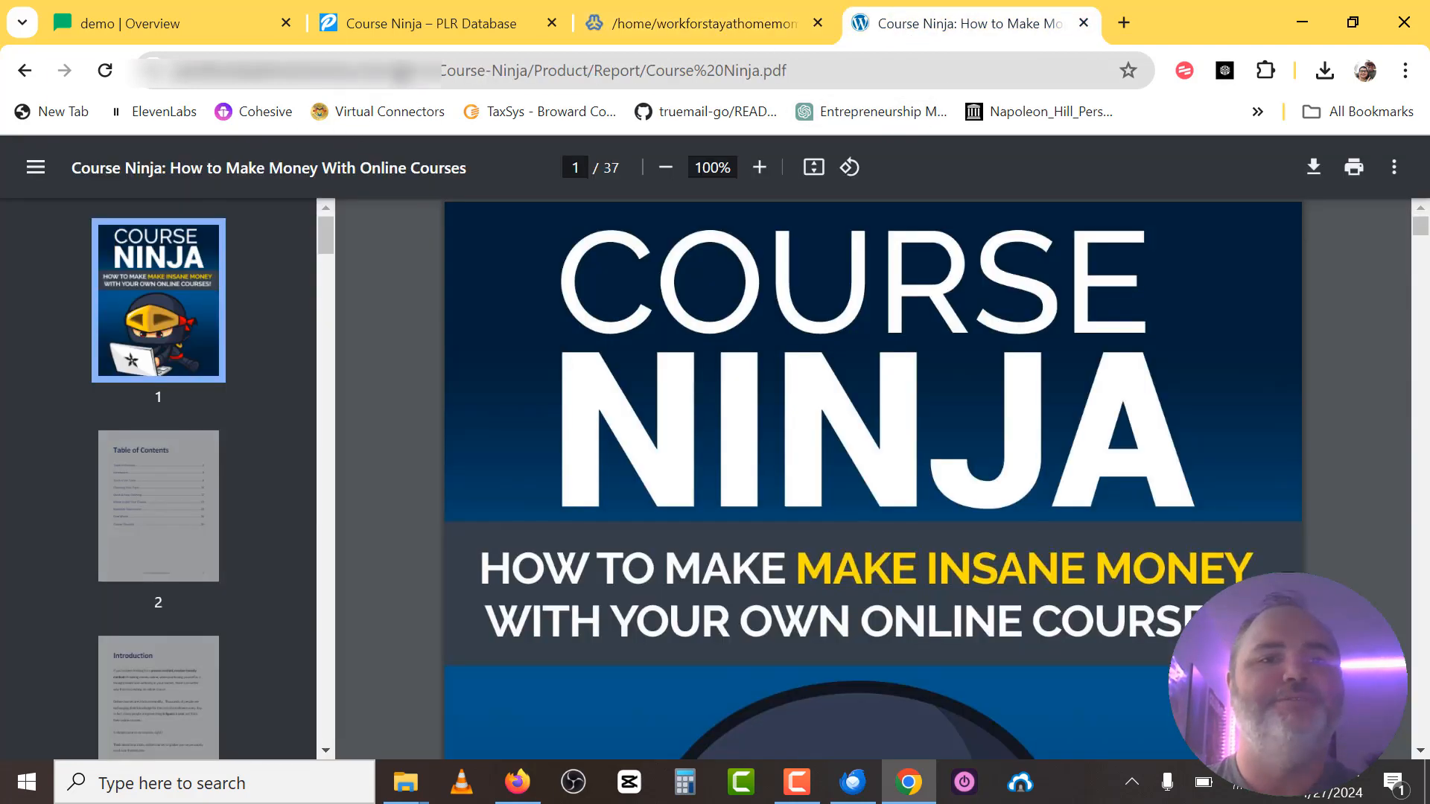
click(411, 70)
click(402, 73)
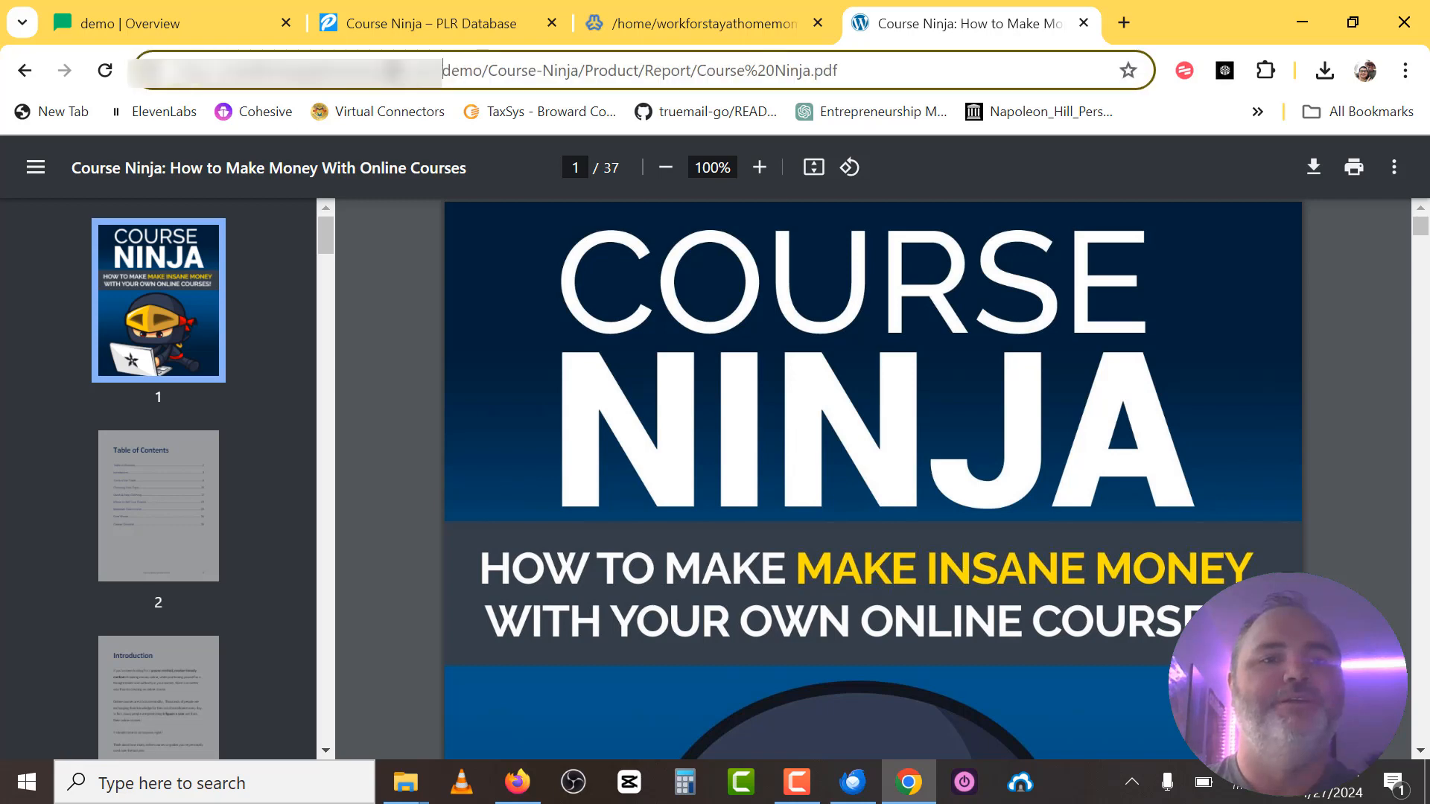
drag(442, 67, 1427, 18)
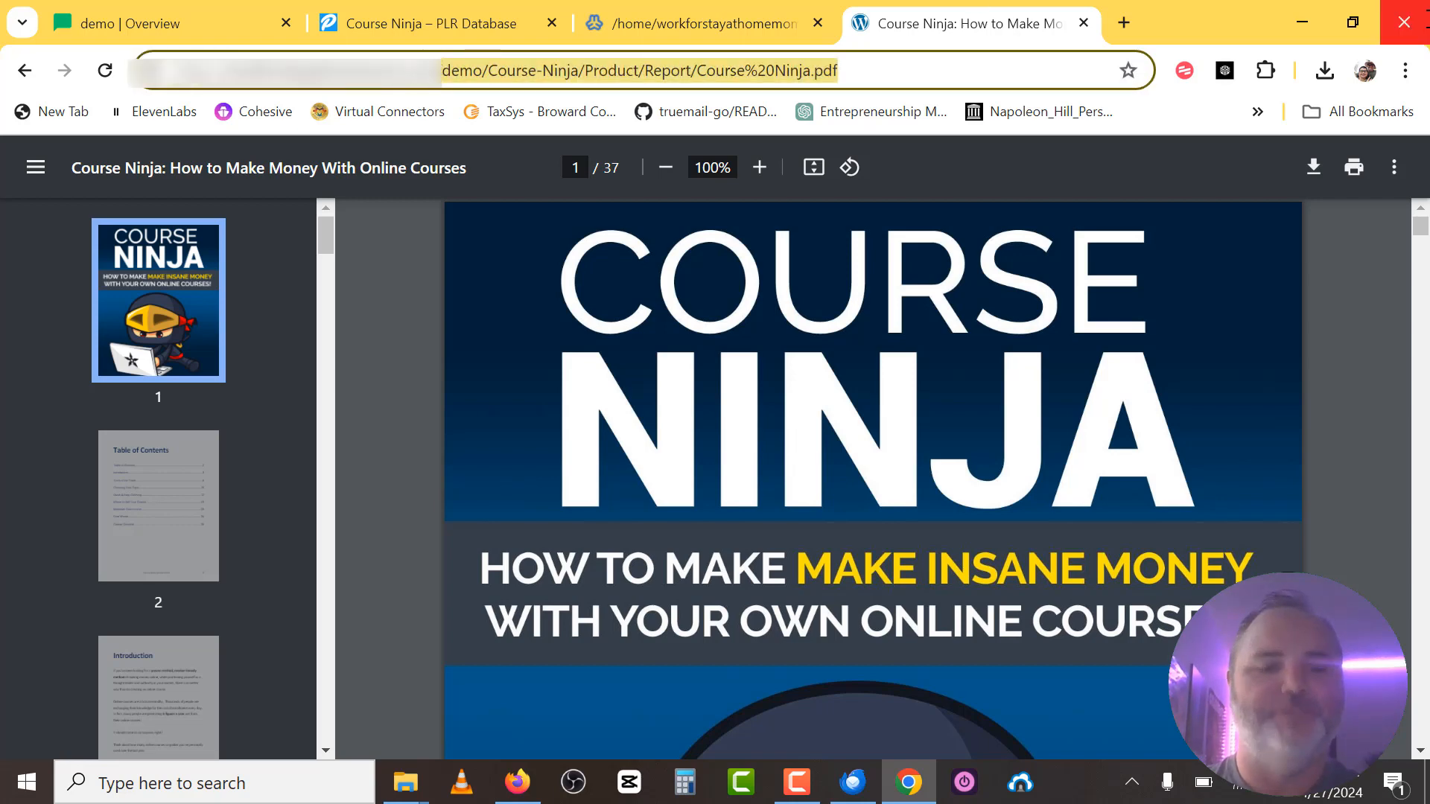
key(ctrl+v)
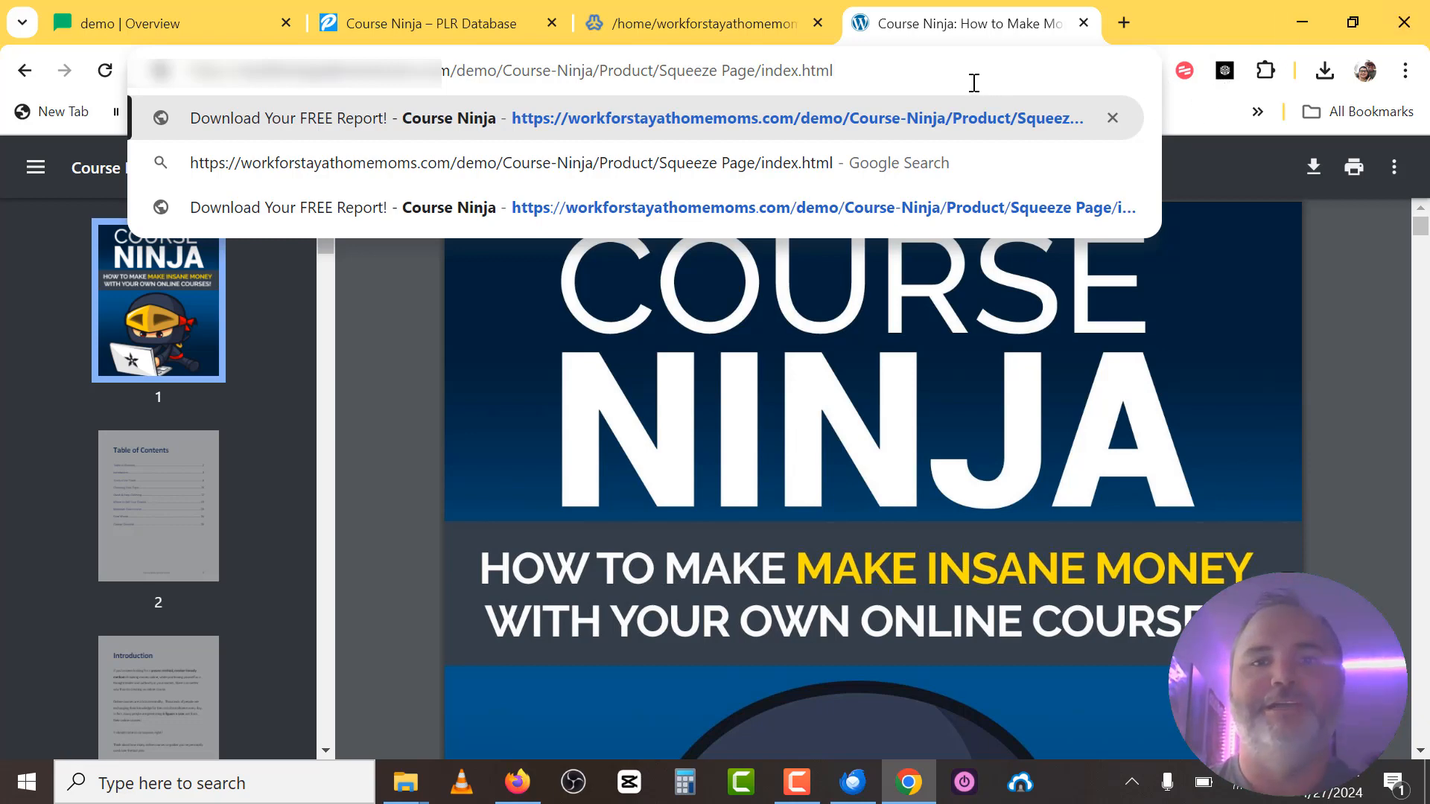
Load the live Course Ninja squeeze page at the new address.
key(Return)
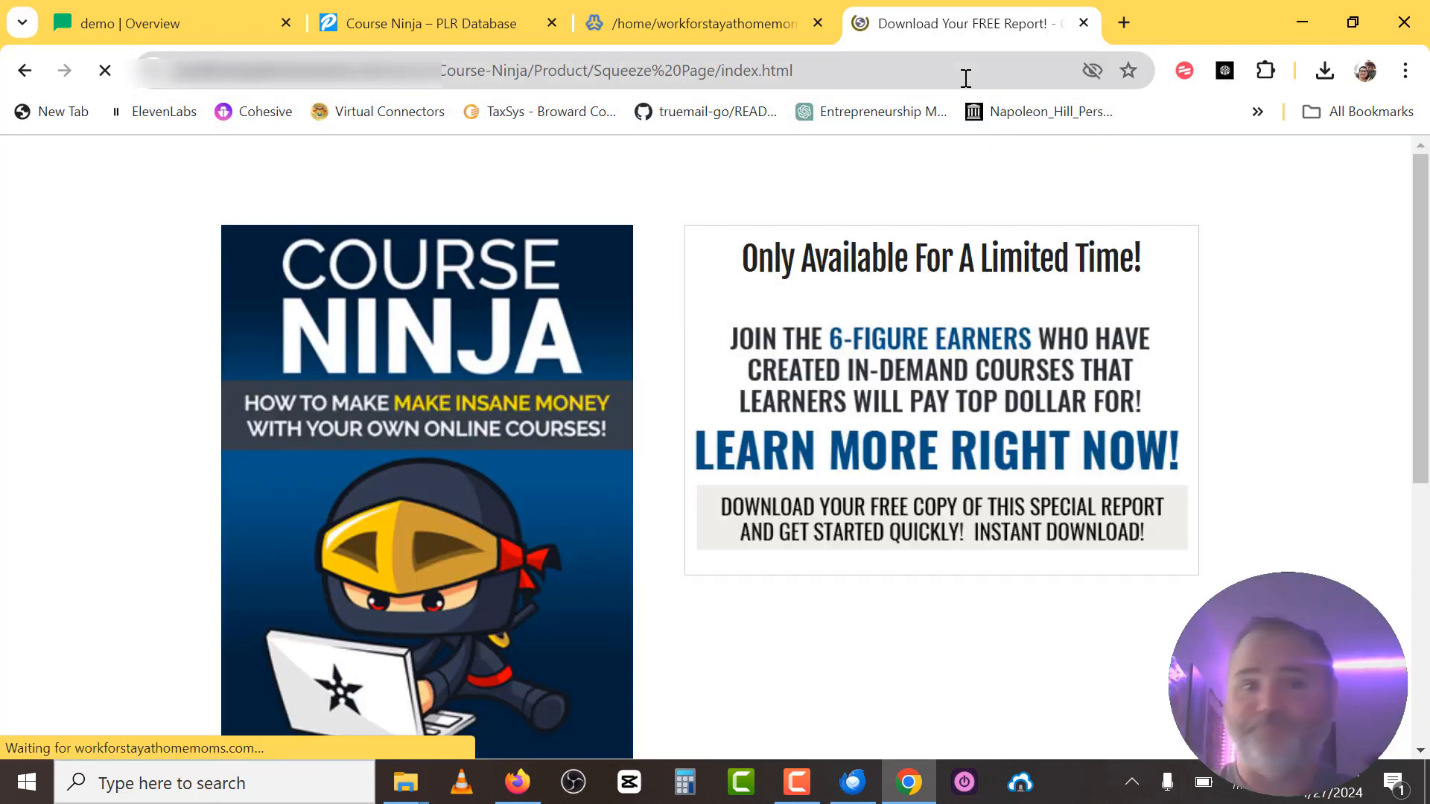
scroll(946, 409, down, 10)
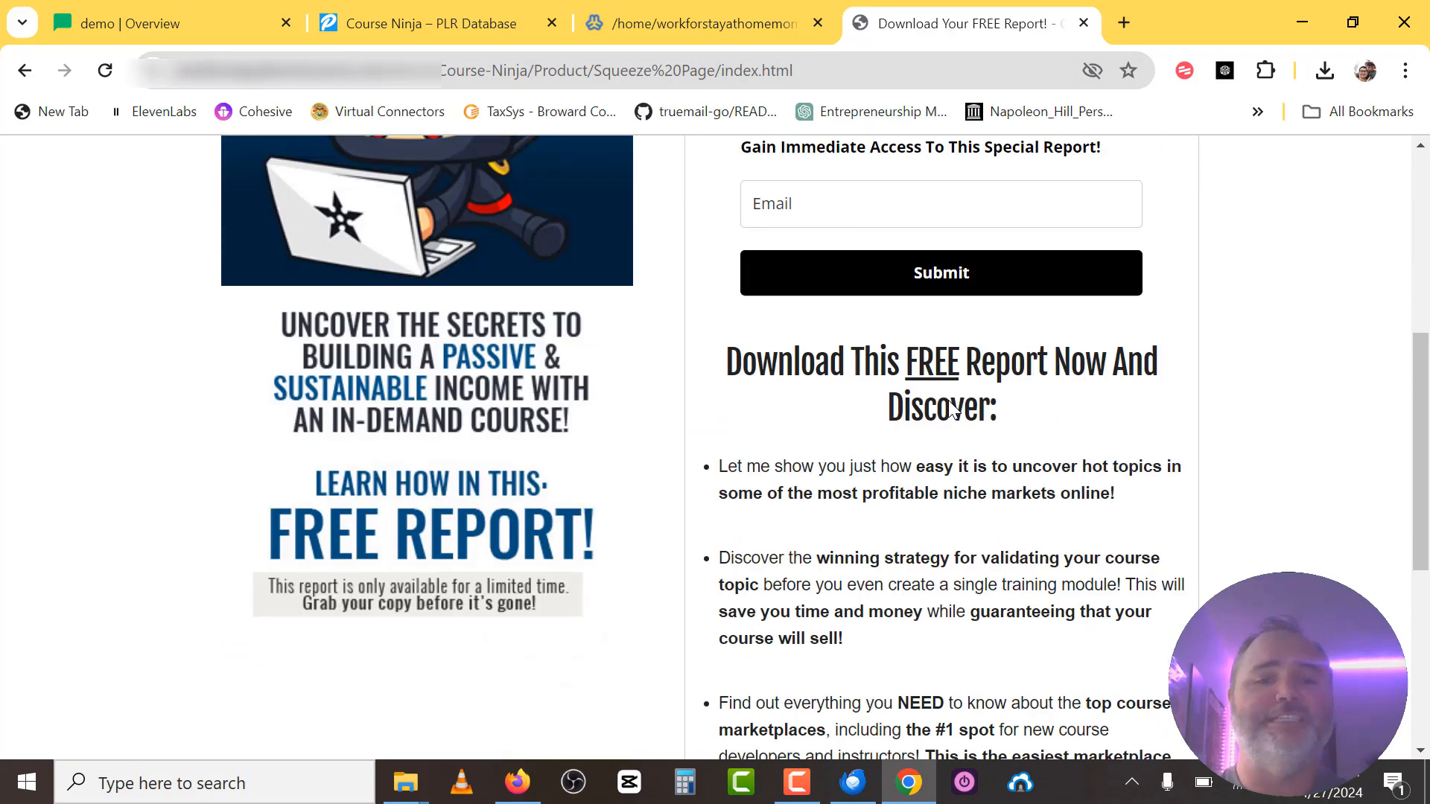
scroll(953, 410, up, 10)
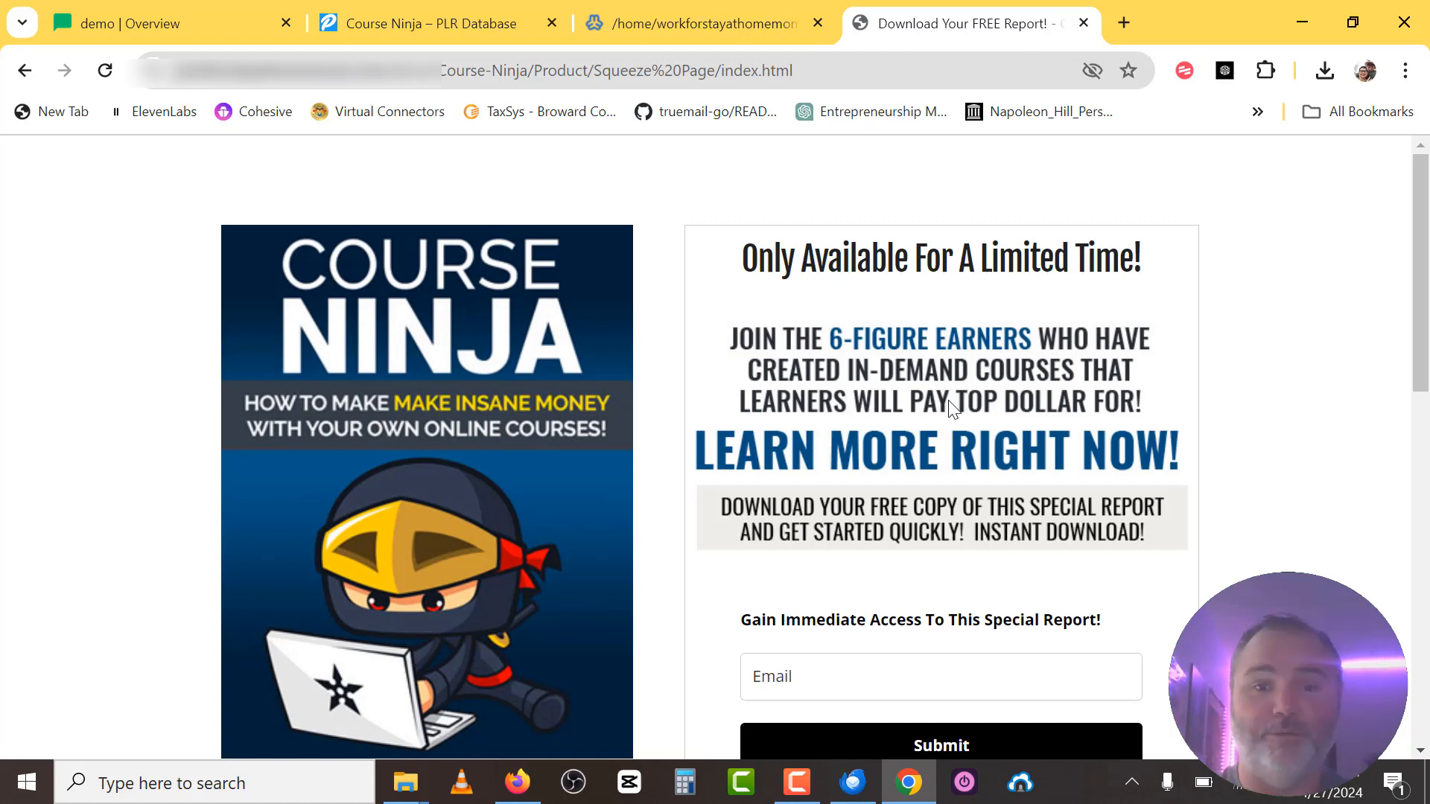
Sign up with an email address and open the 37-page report PDF from the thank-you link.
scroll(948, 402, down, 2)
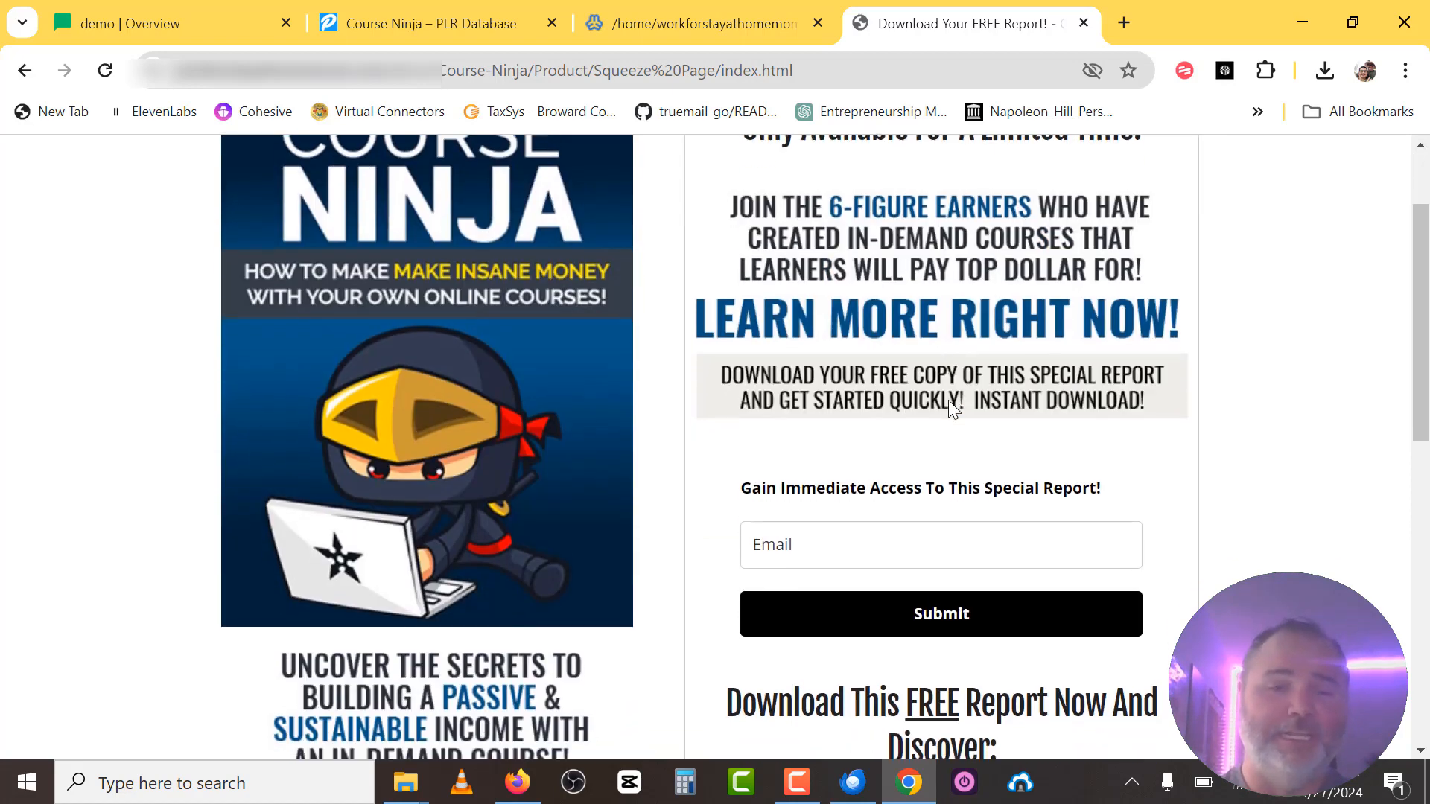
click(800, 536)
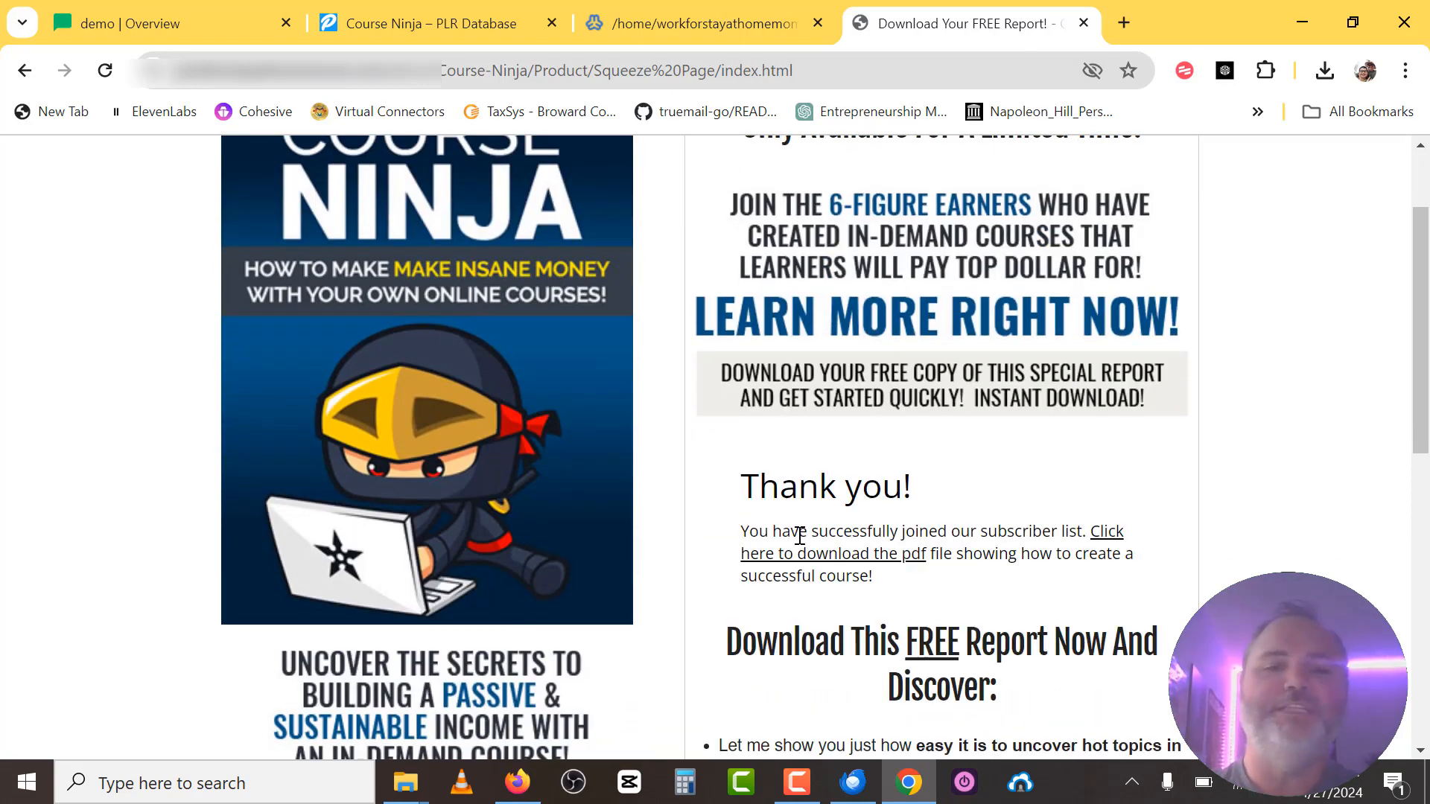
click(1114, 544)
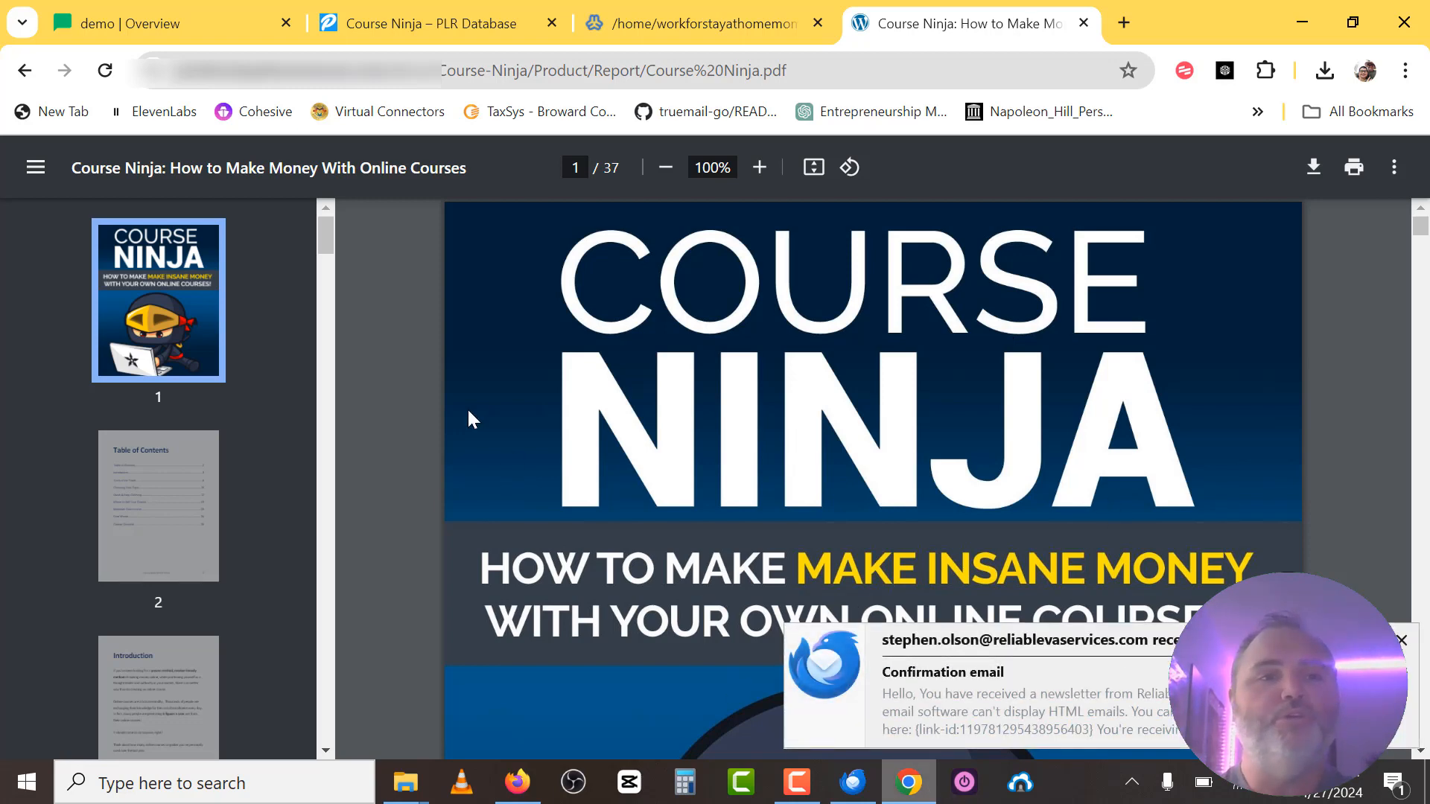
Review the MailerLite Forms list of pop-ups, then return to the Course Ninja PLR Database page.
click(131, 23)
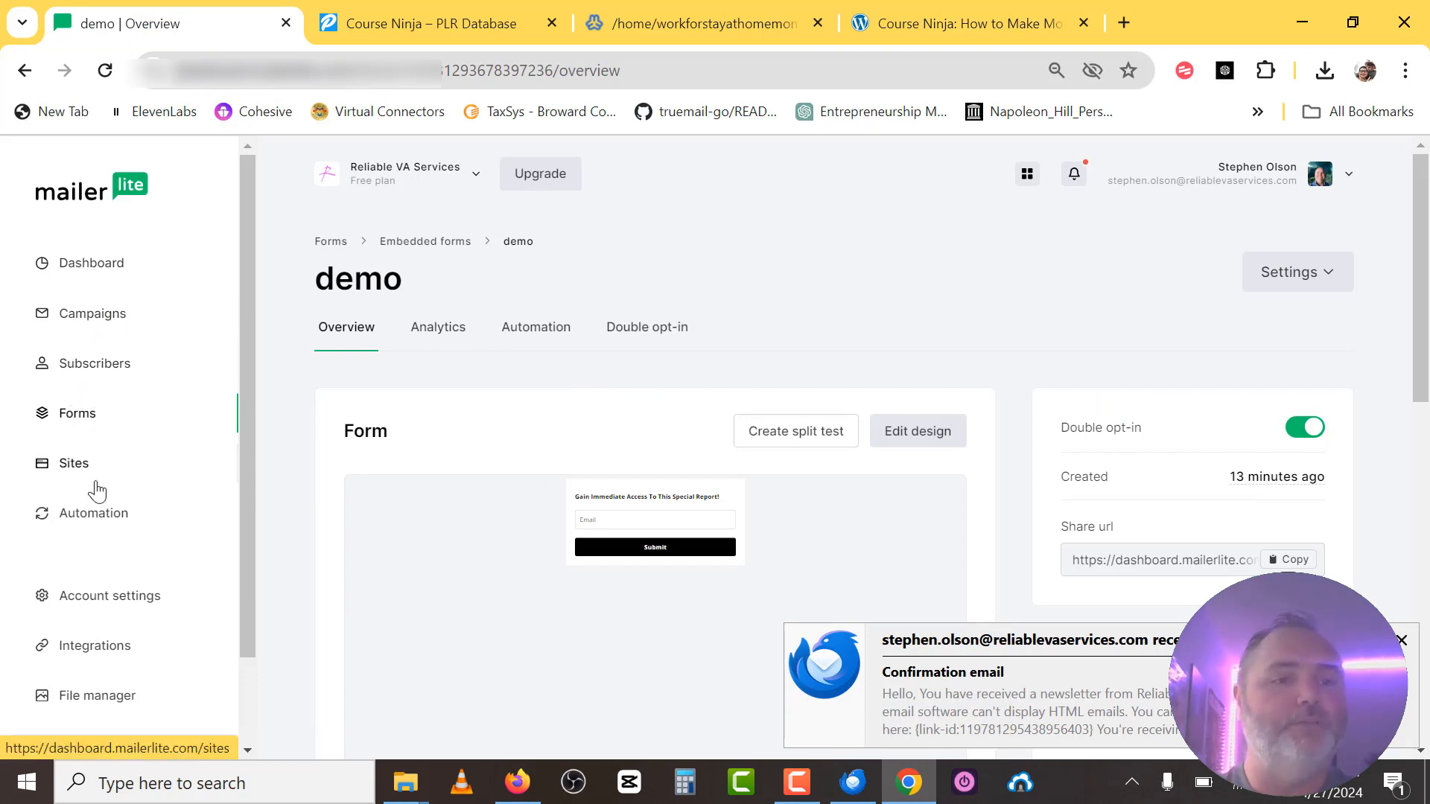
click(79, 421)
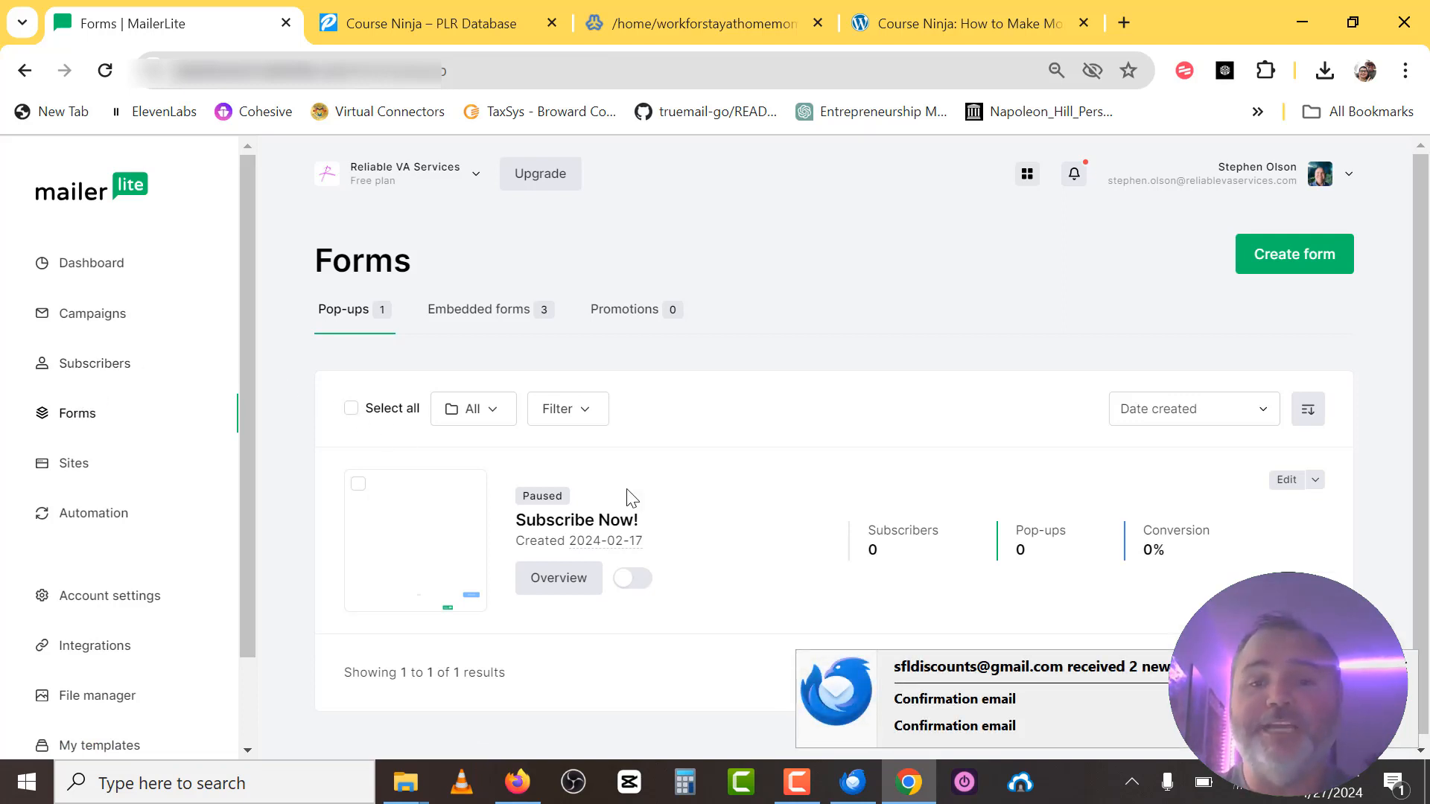
click(1407, 671)
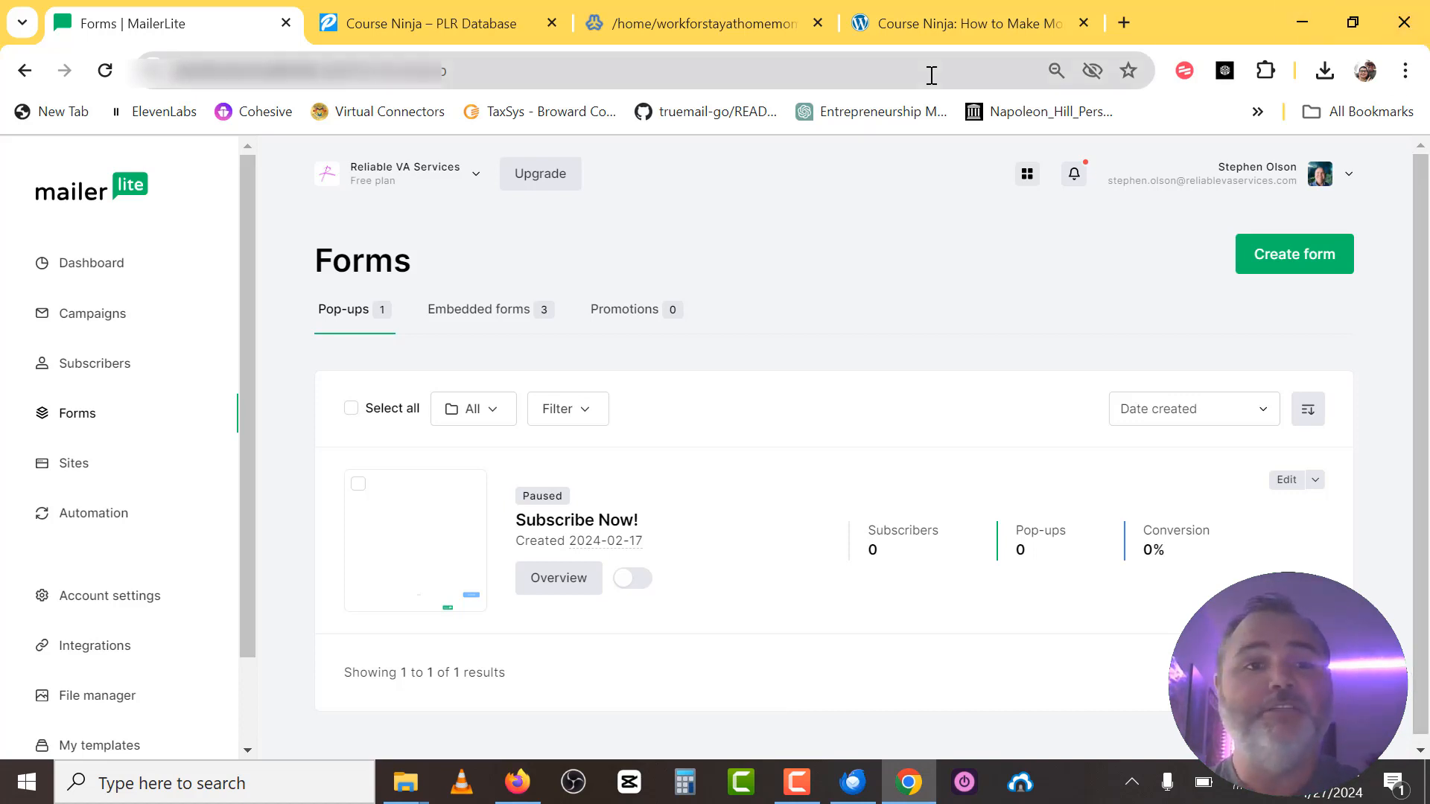
click(401, 11)
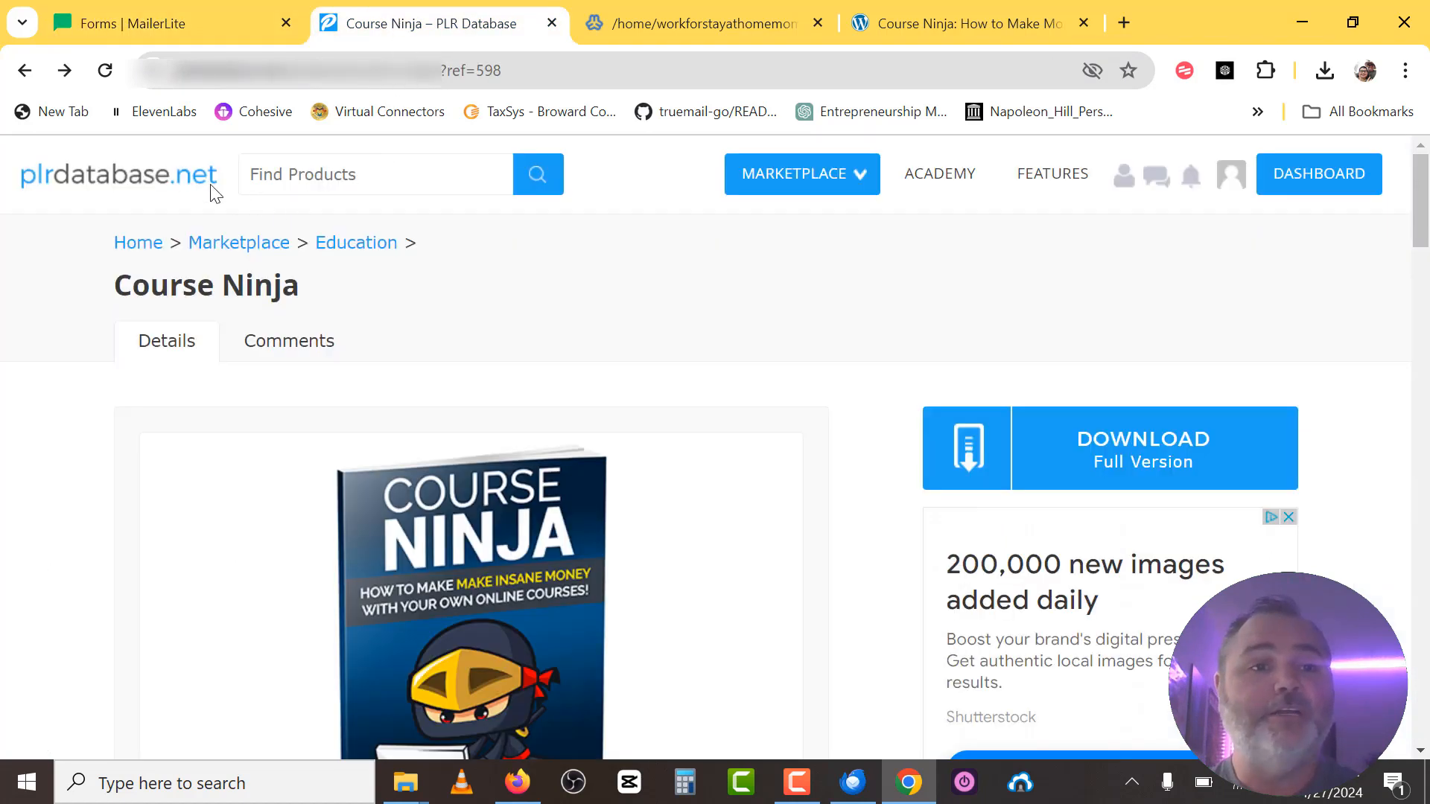